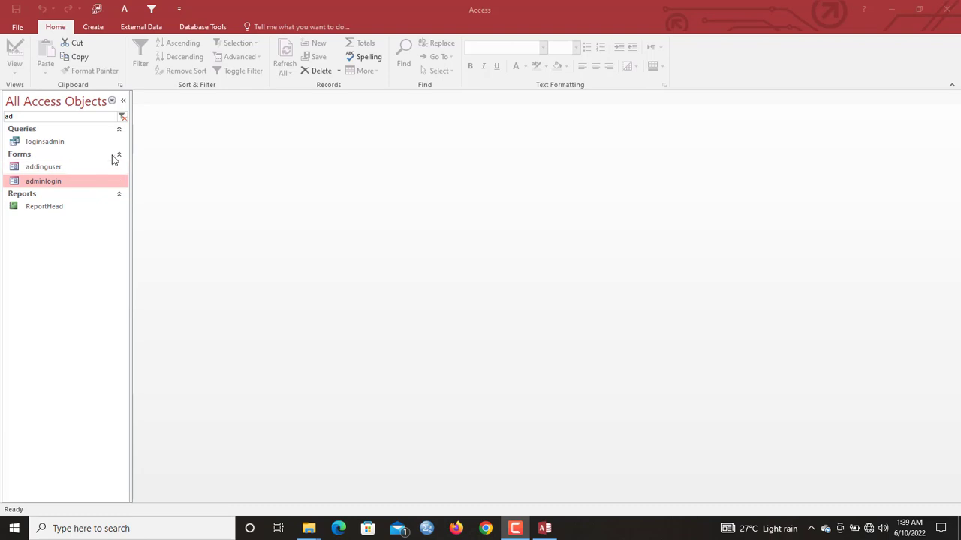
- Preview the adminlogin form, move its window around, then close it
click(73, 167)
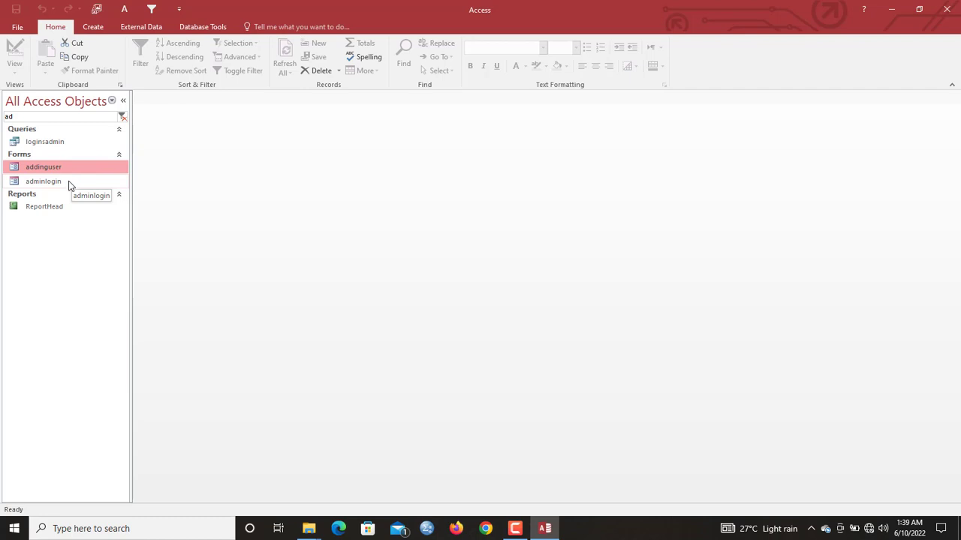
double_click(69, 183)
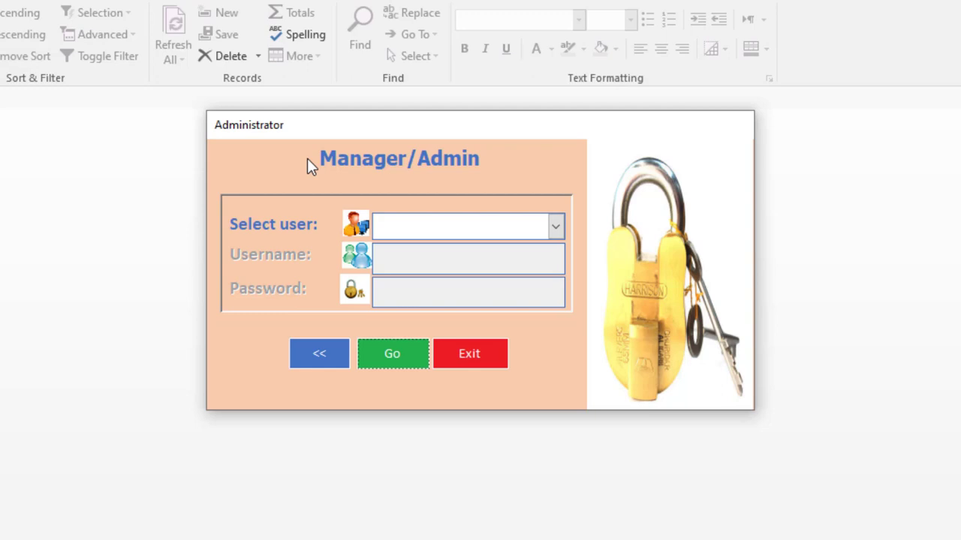
drag(570, 124, 613, 135)
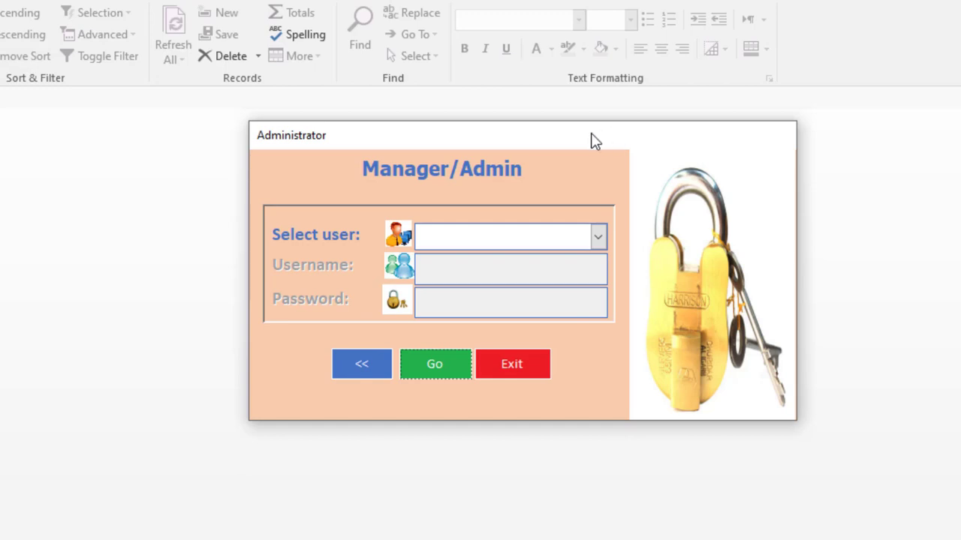
drag(593, 137, 618, 152)
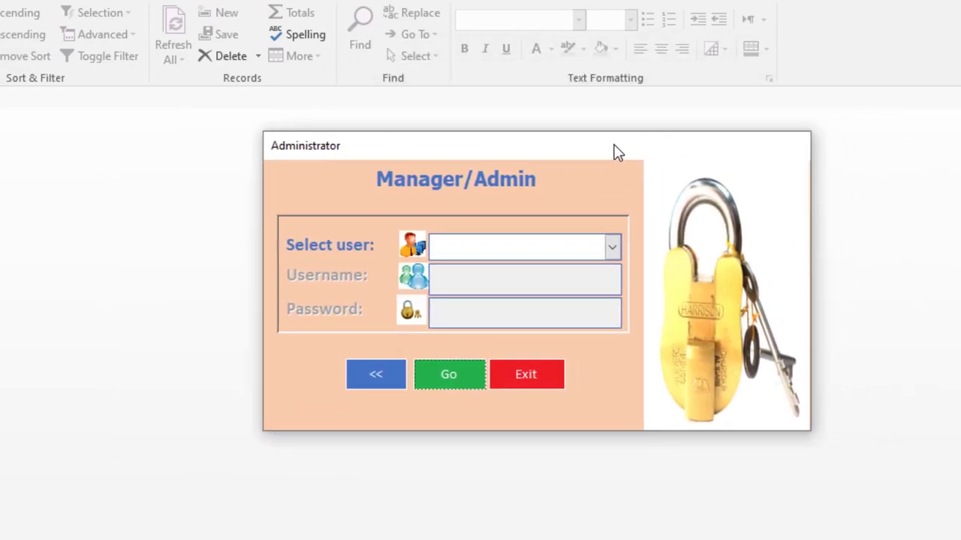
right_click(614, 150)
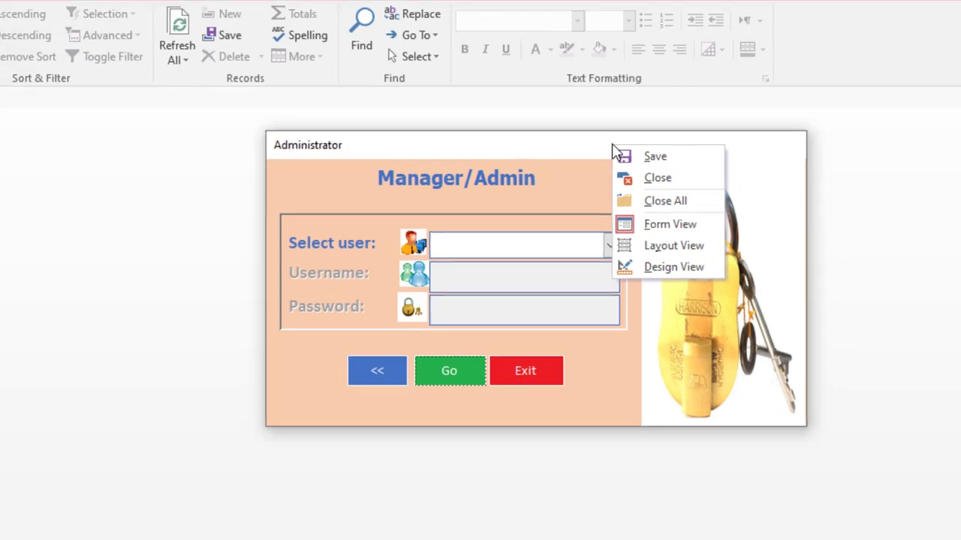
click(653, 179)
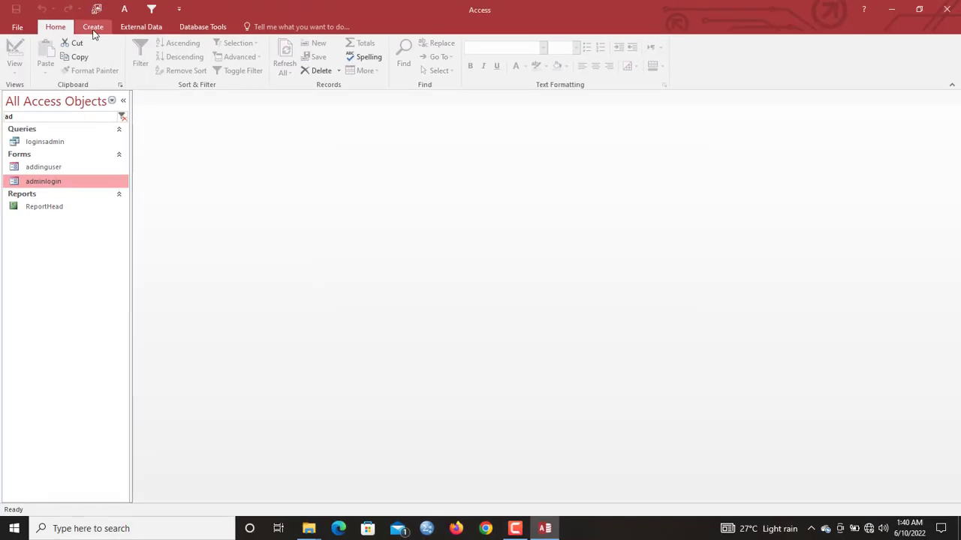
- In a new design-view table, add a UserID AutoNumber field as the primary key
click(93, 30)
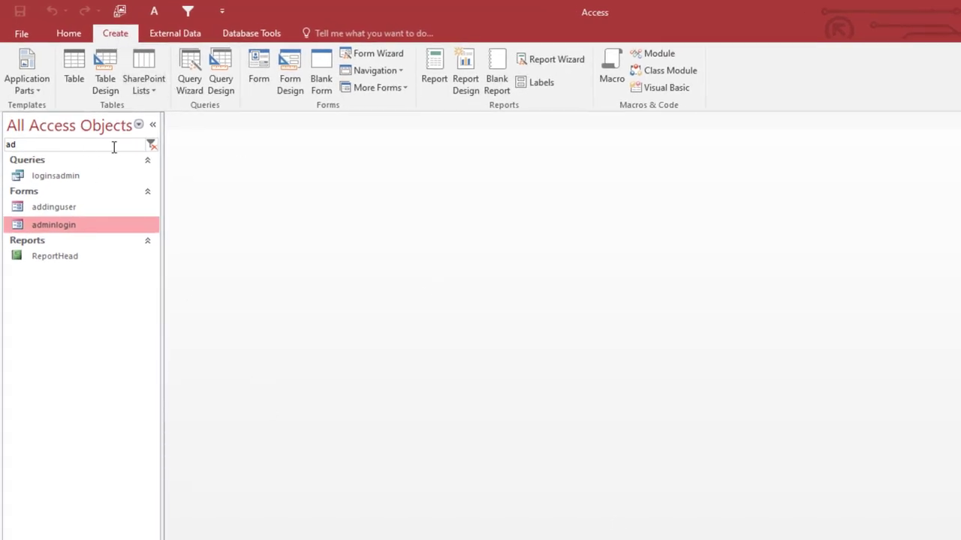
click(112, 69)
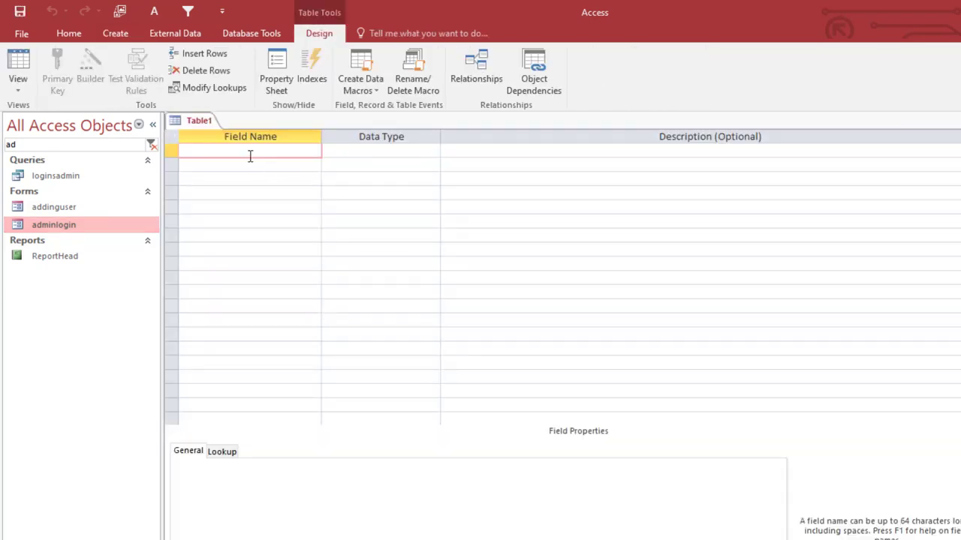
text(UserId)
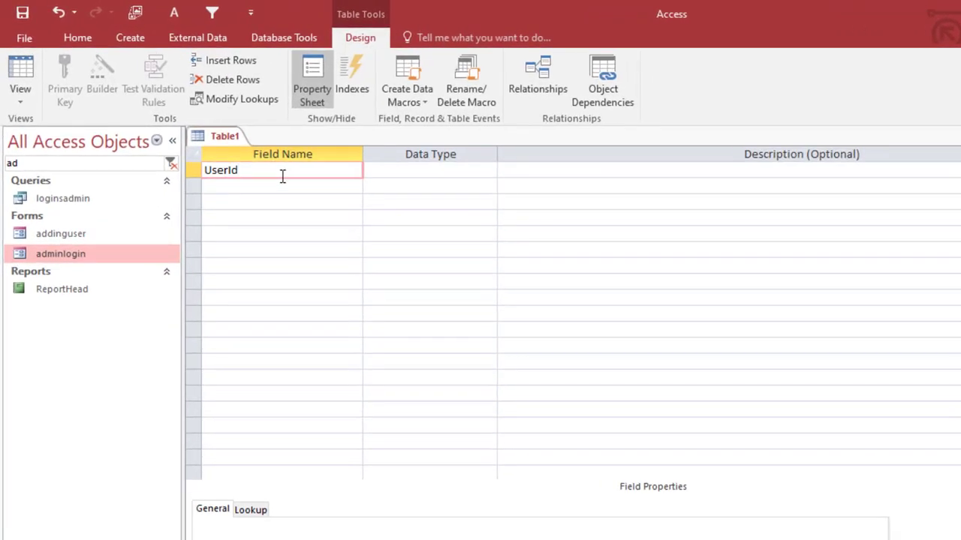
key(Tab)
click(243, 153)
key(BackSpace)
key(BackSpace)
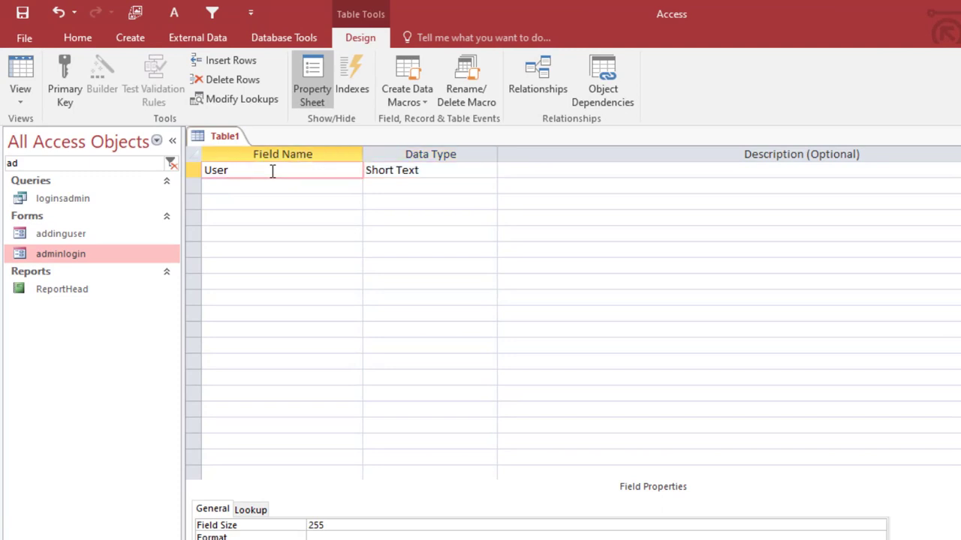
text(ID)
key(Tab)
text(AutoNumber)
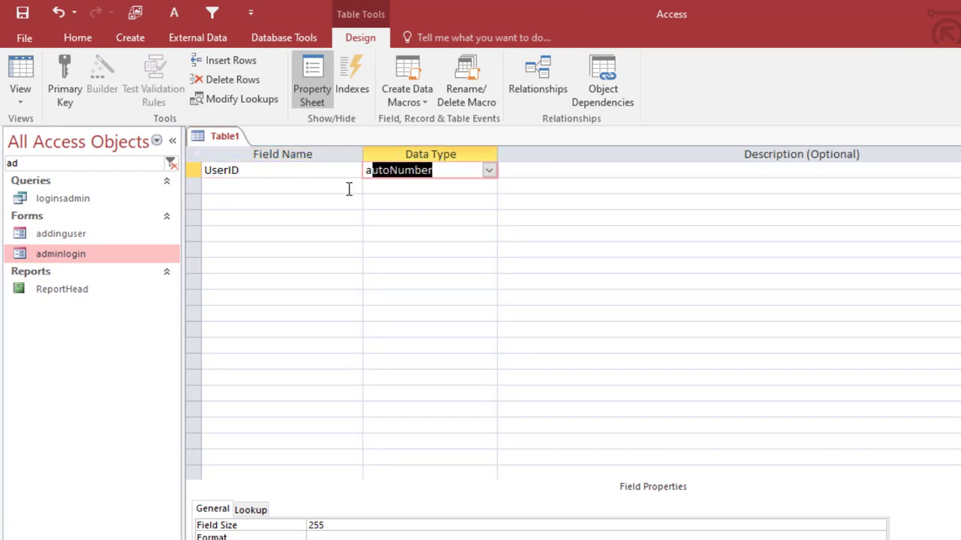
key(Tab)
click(192, 171)
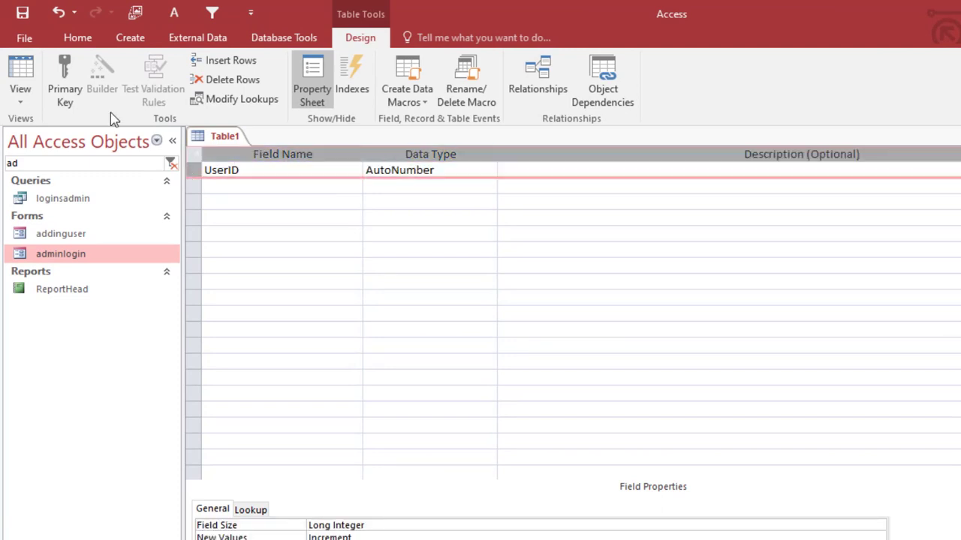
click(64, 81)
- Add Firstname and Lastname as Short Text fields
click(229, 189)
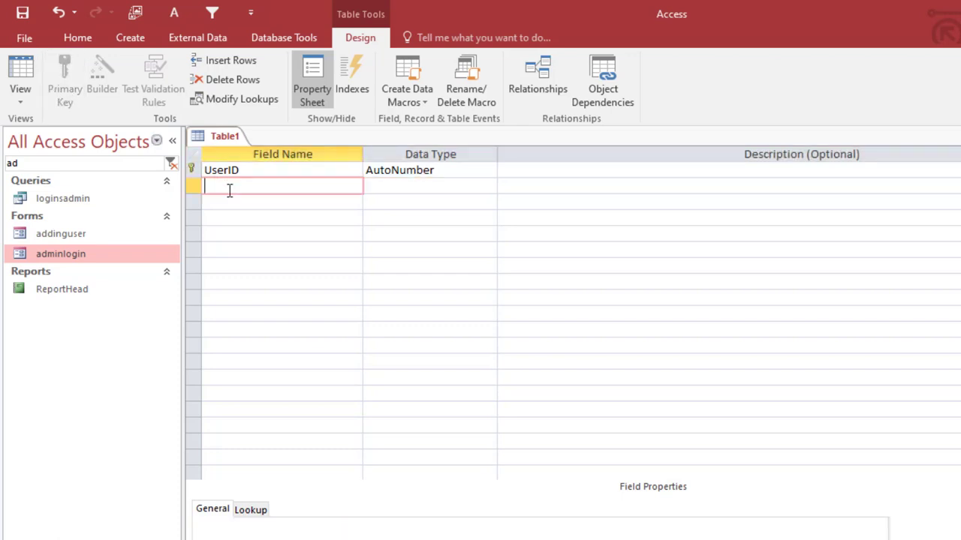
text(Firstname)
key(Tab)
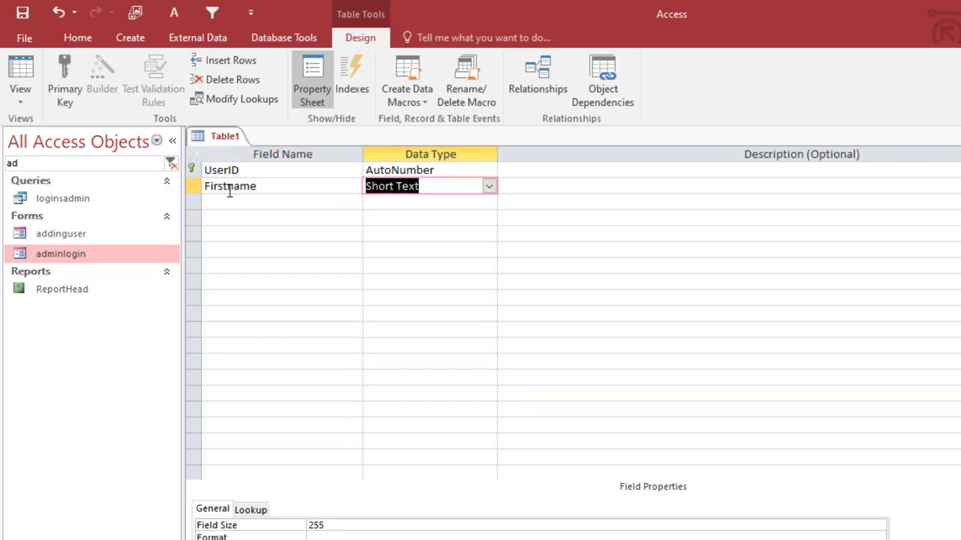
key(Tab)
key(Tab)
text(Laas)
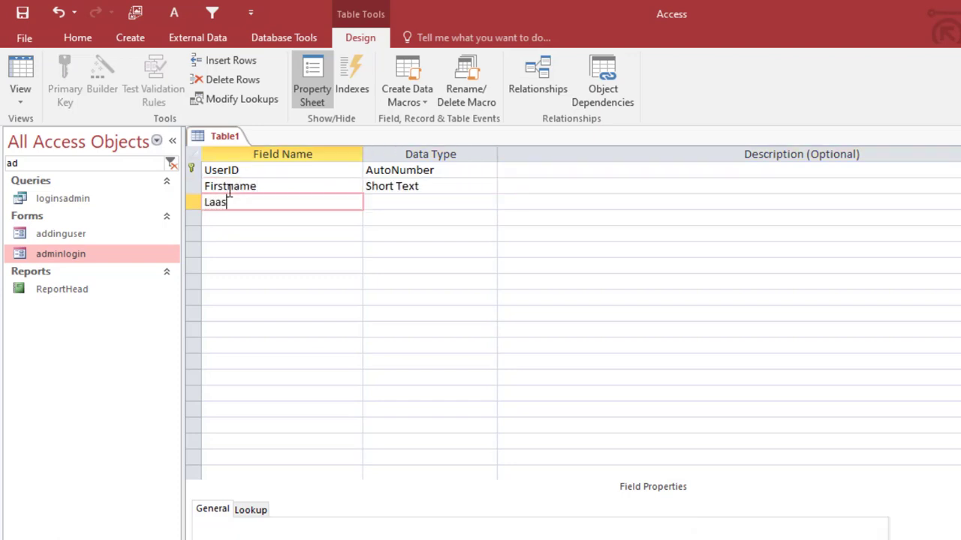
key(BackSpace)
key(BackSpace)
text(stname)
key(Tab)
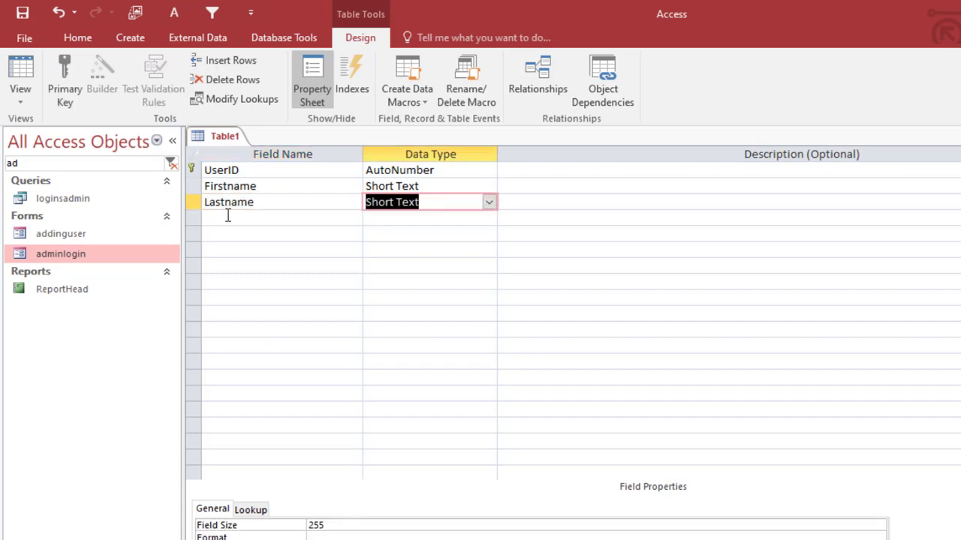
- Add Username and Password Short Text fields and save the table with Ctrl+S
click(227, 216)
text(Username)
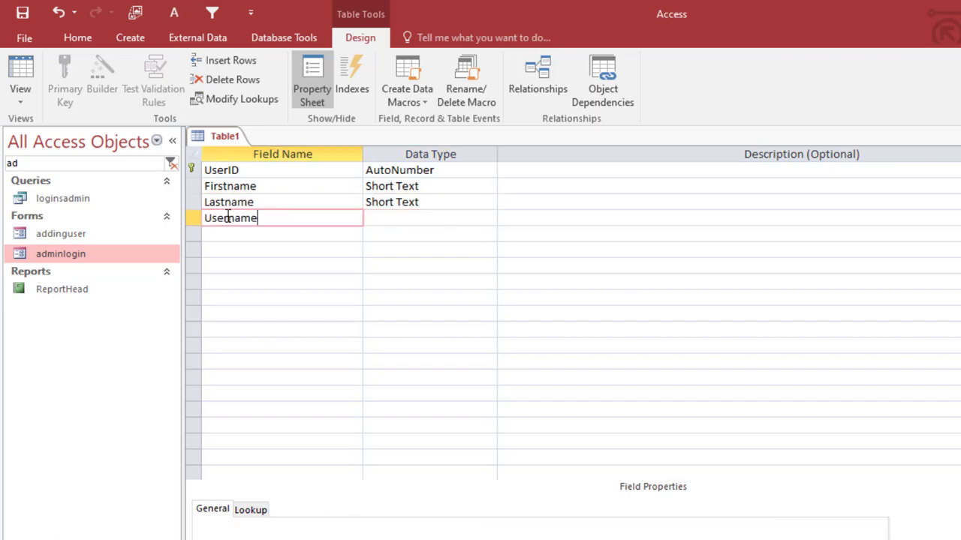
key(Tab)
click(235, 235)
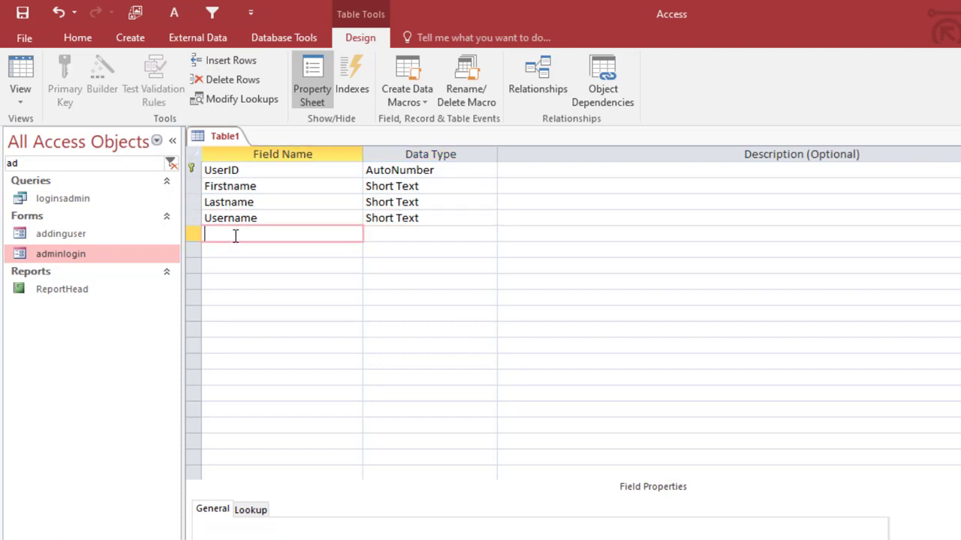
text(Password)
key(Tab)
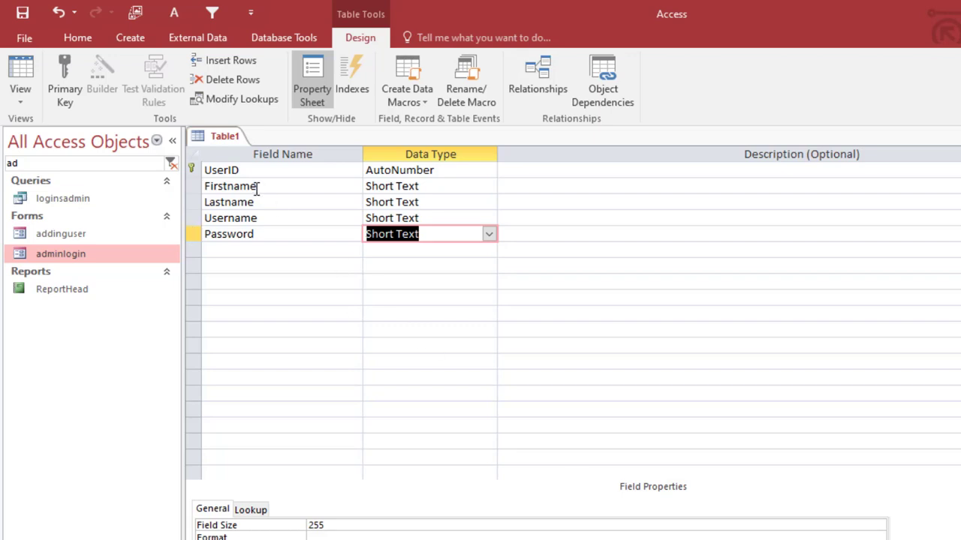
key(ctrl+s)
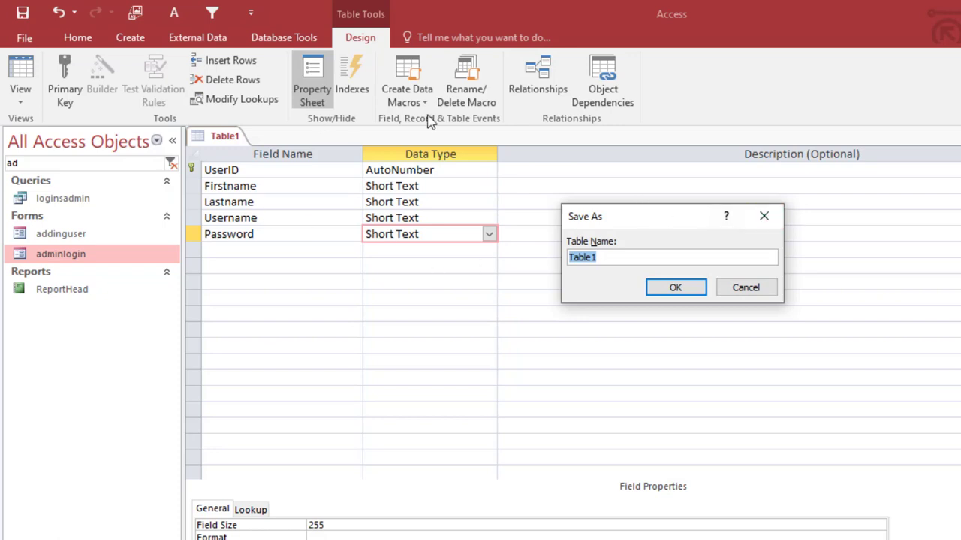
- Save the table as LoginTB and switch it to Datasheet View
click(764, 216)
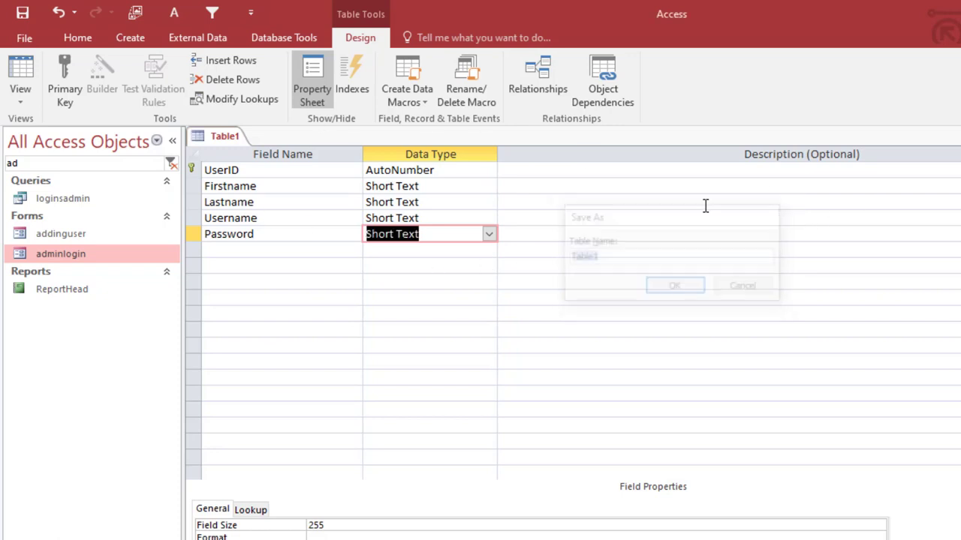
right_click(211, 140)
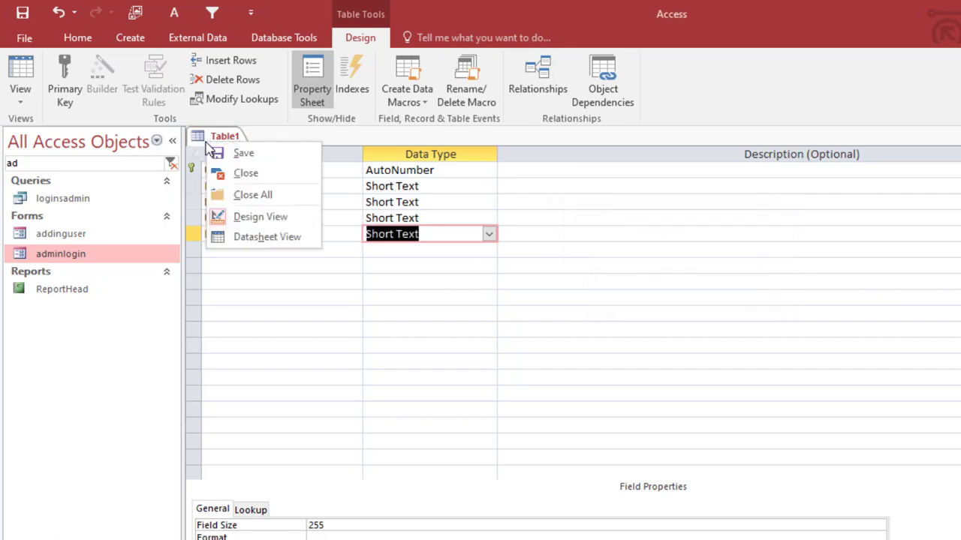
click(248, 153)
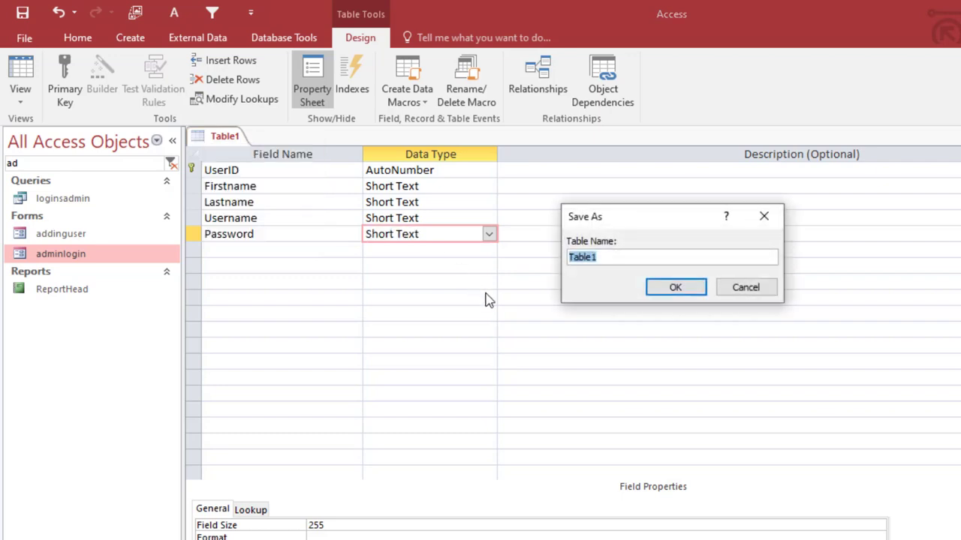
text(LoginTB)
key(Return)
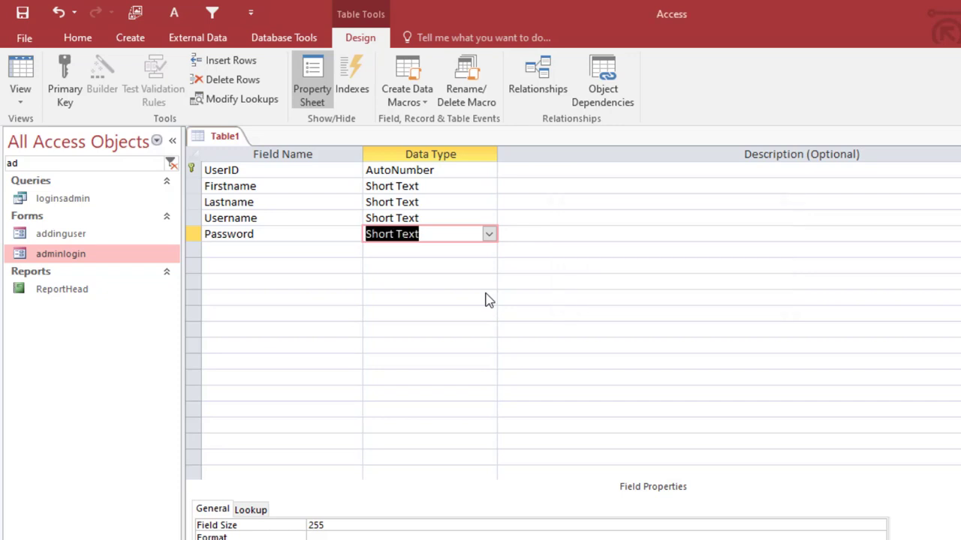
click(20, 69)
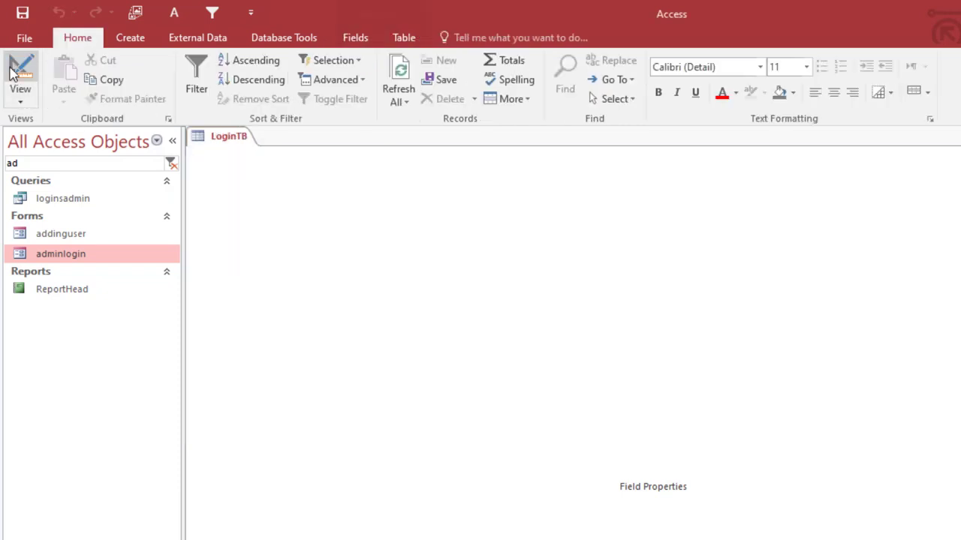
- Widen the Firstname, Lastname, Username and Password columns slightly
drag(367, 155, 368, 155)
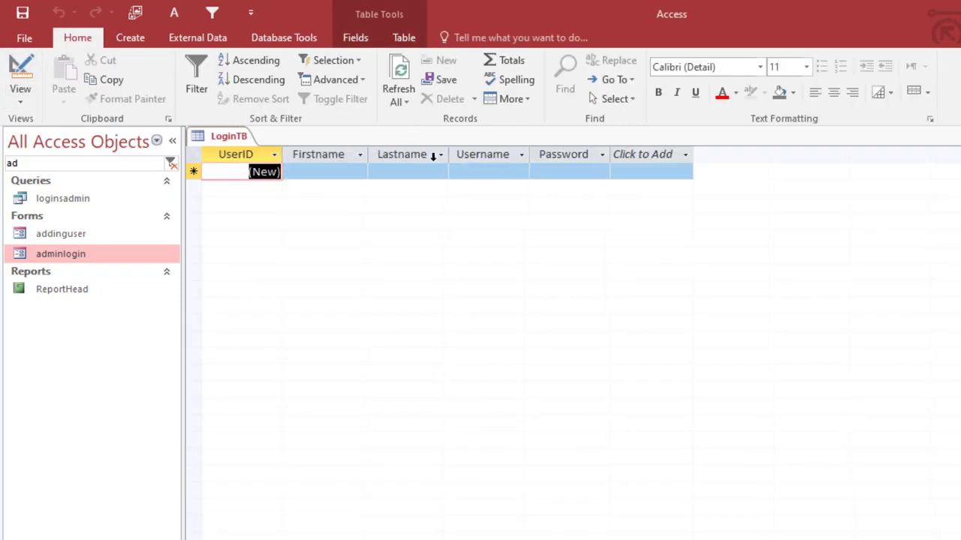
drag(449, 155, 464, 154)
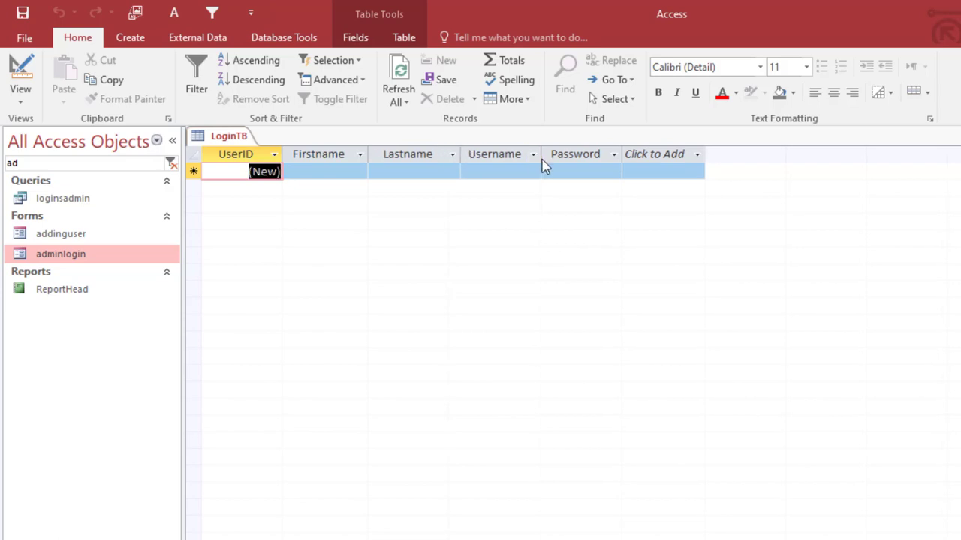
drag(540, 155, 547, 155)
drag(627, 154, 632, 154)
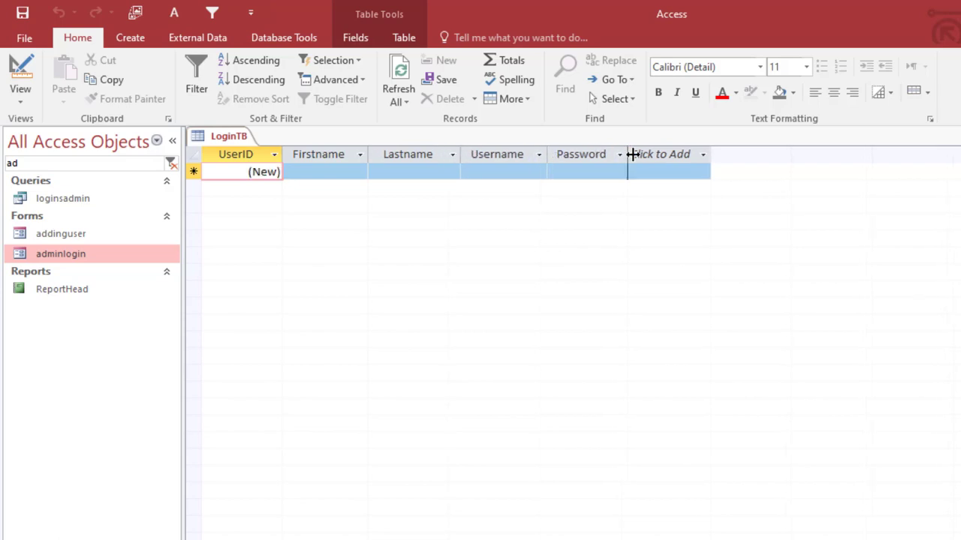
click(640, 155)
click(348, 170)
- Enter the first user's first name, last name, username and password
click(337, 170)
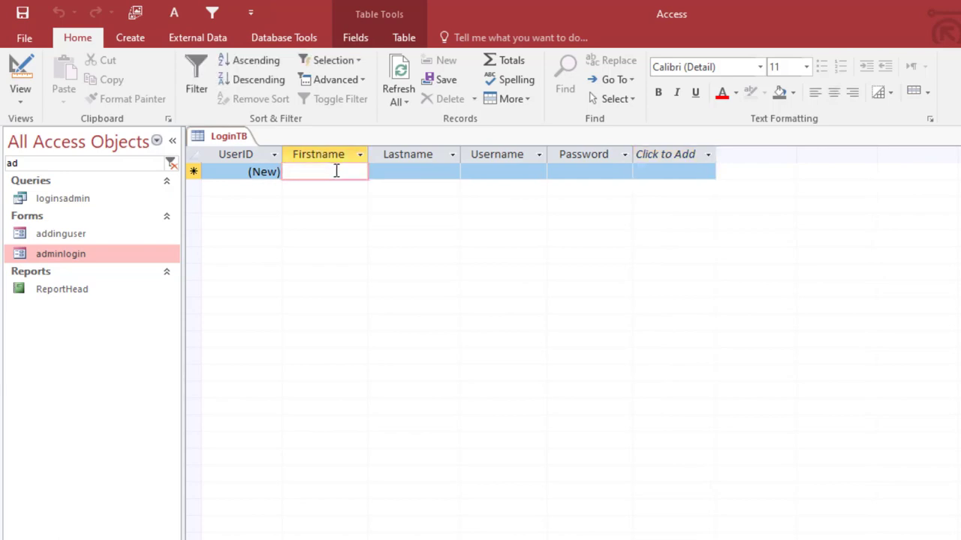
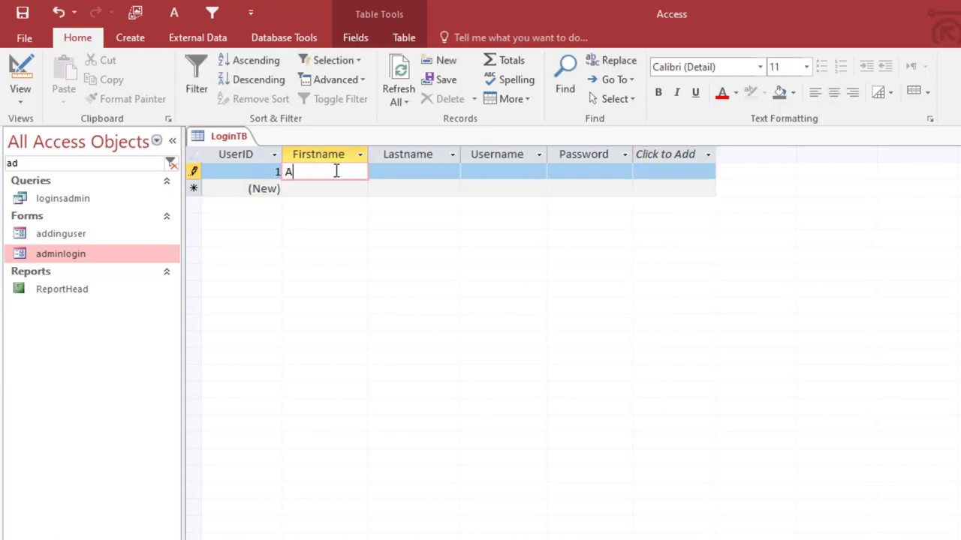
key(Tab)
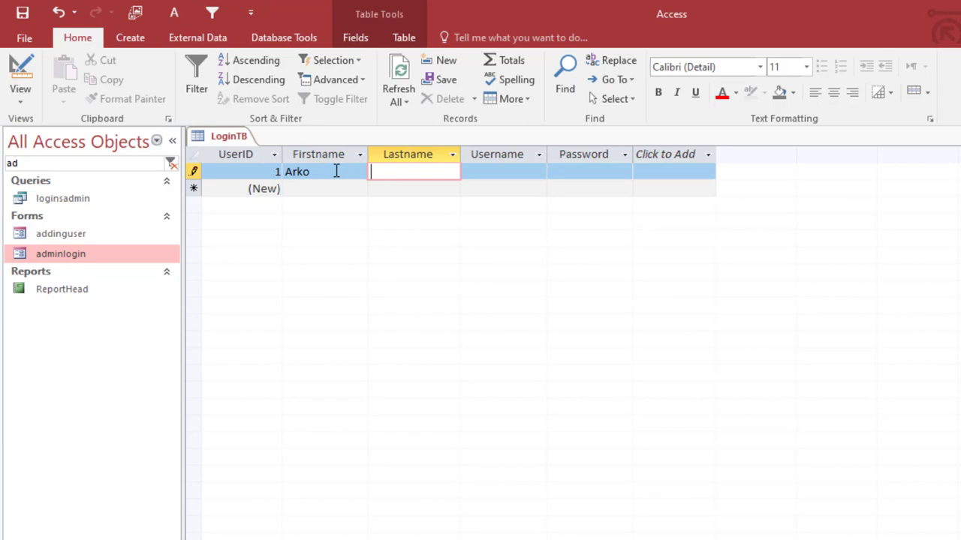
key(Tab)
text(a)
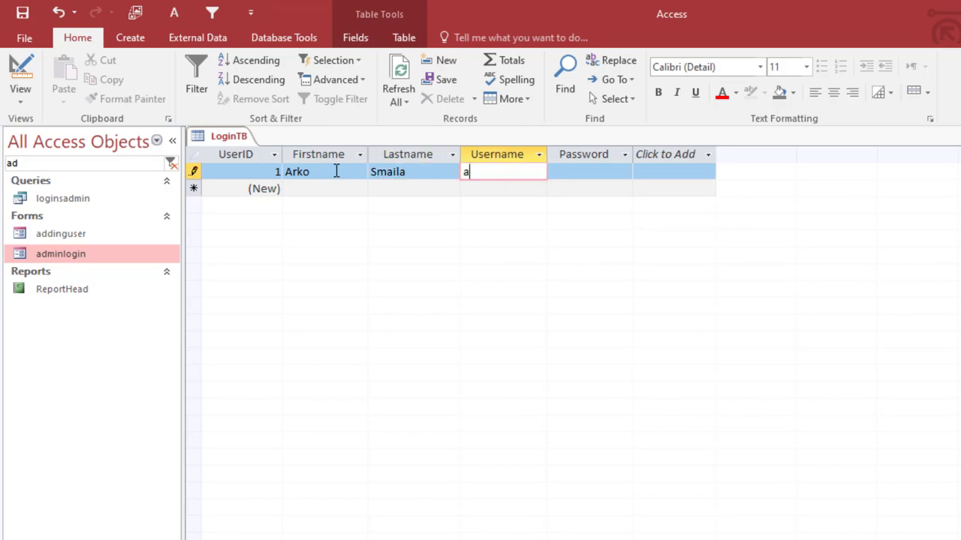
text(rkosmile)
key(Tab)
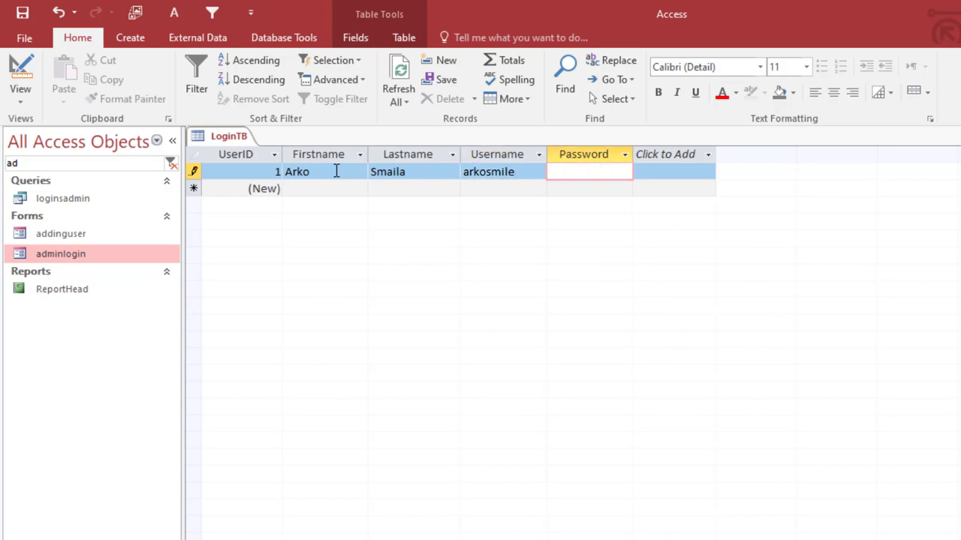
text(ghana)
- Enter the second user's first name, last name and username
click(328, 190)
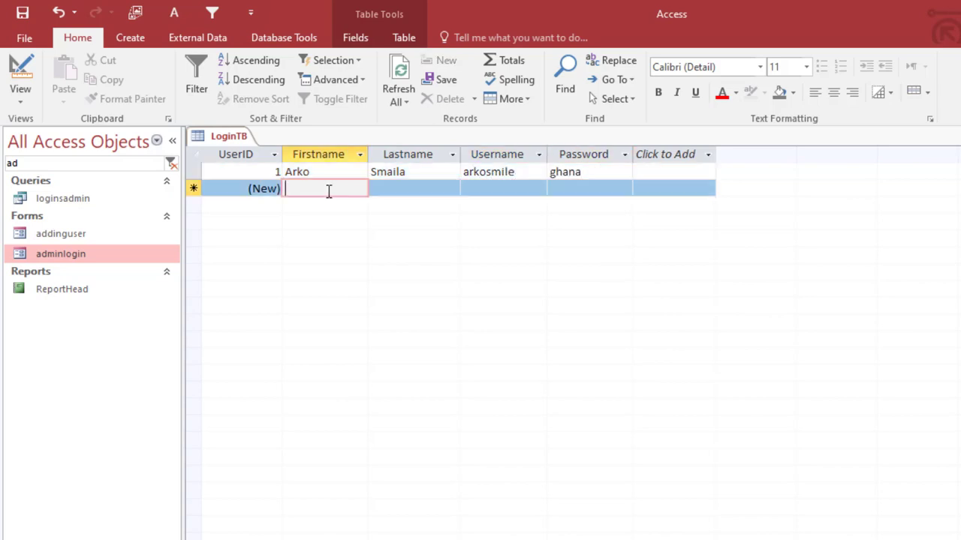
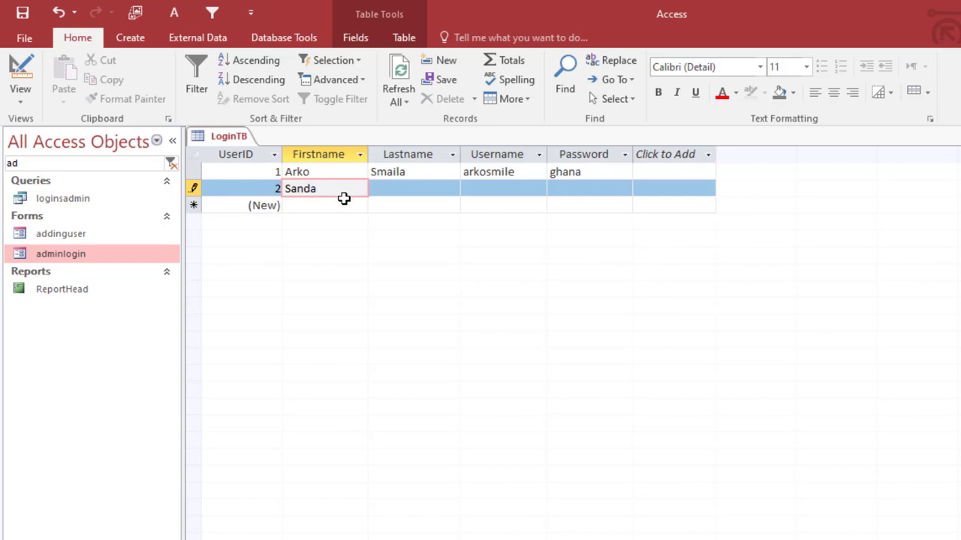
key(Tab)
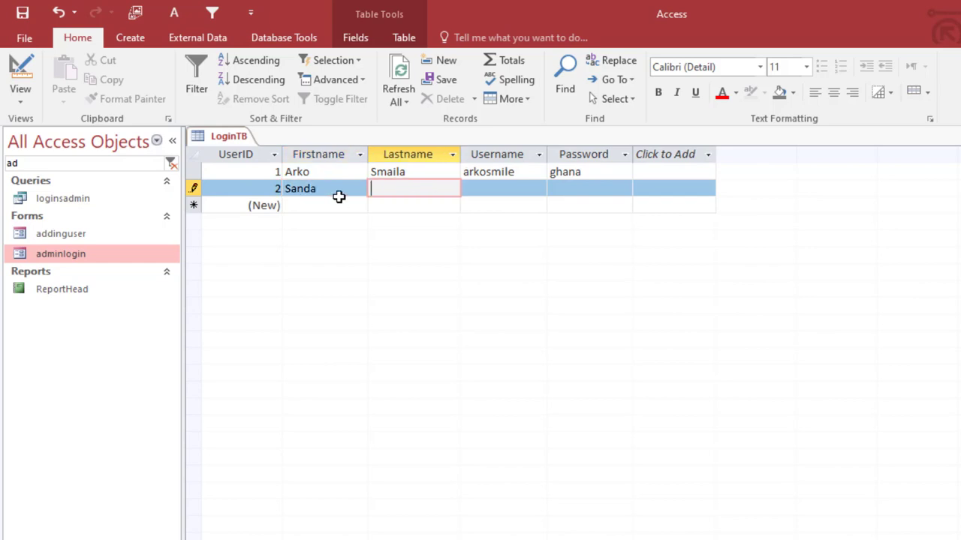
key(Tab)
text(san)
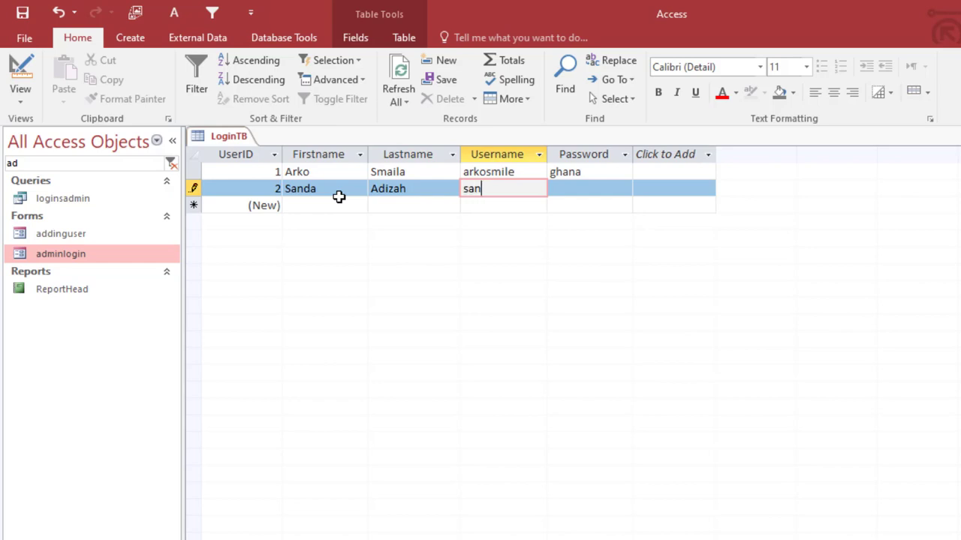
text(dah)
key(Tab)
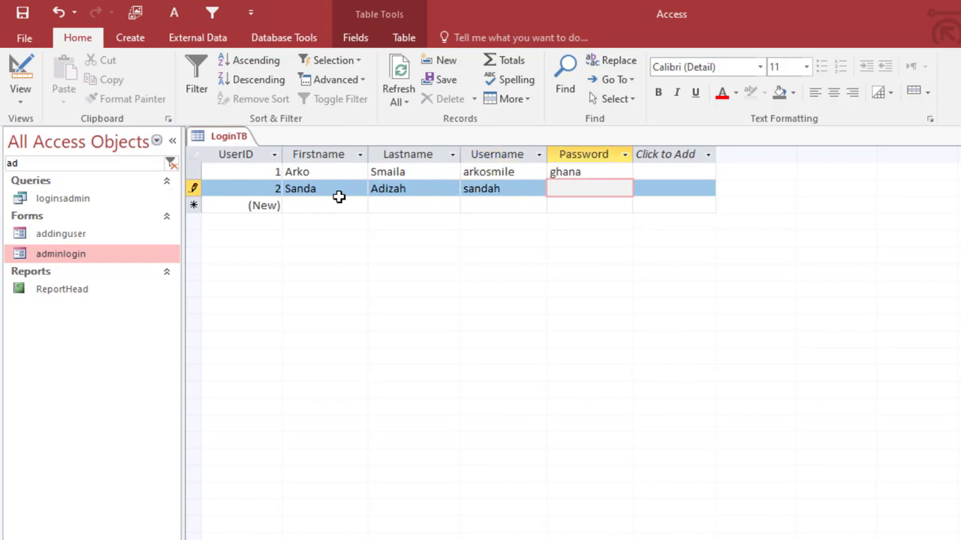
- Enter the third user's record, tabbing through last name, username and password
click(334, 205)
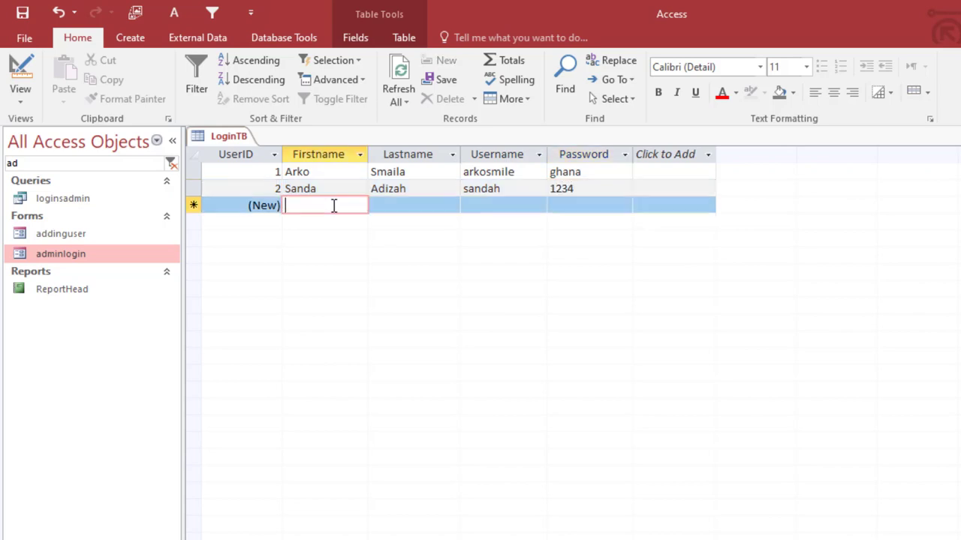
text(Francis)
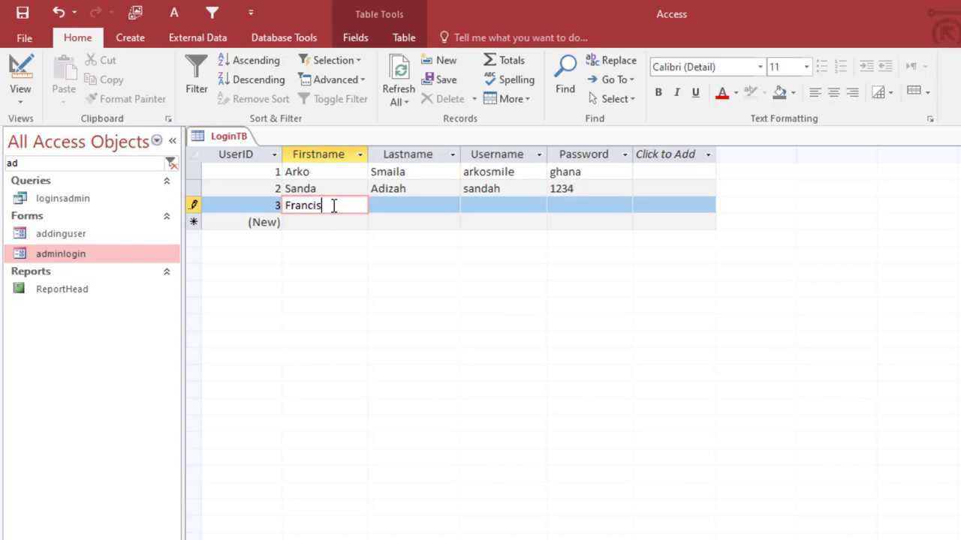
key(Tab)
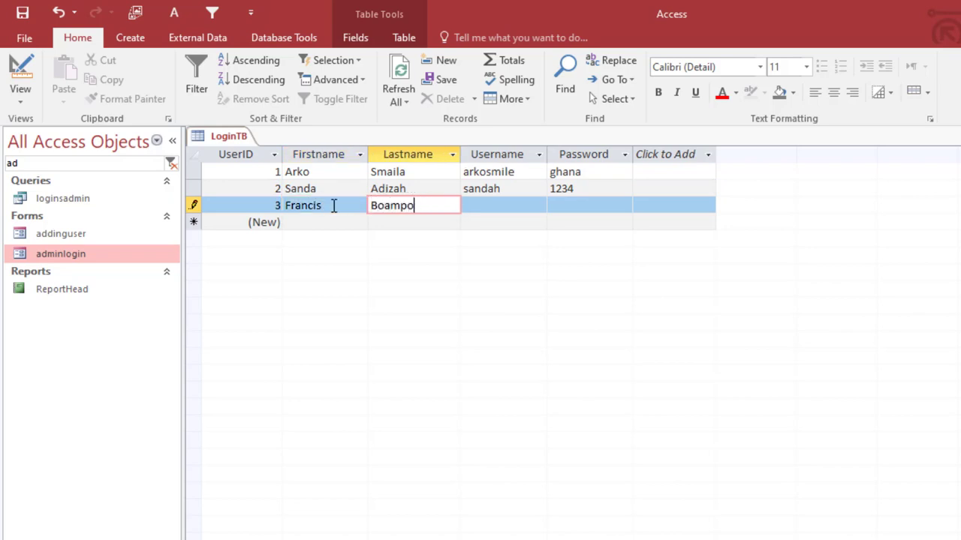
key(Tab)
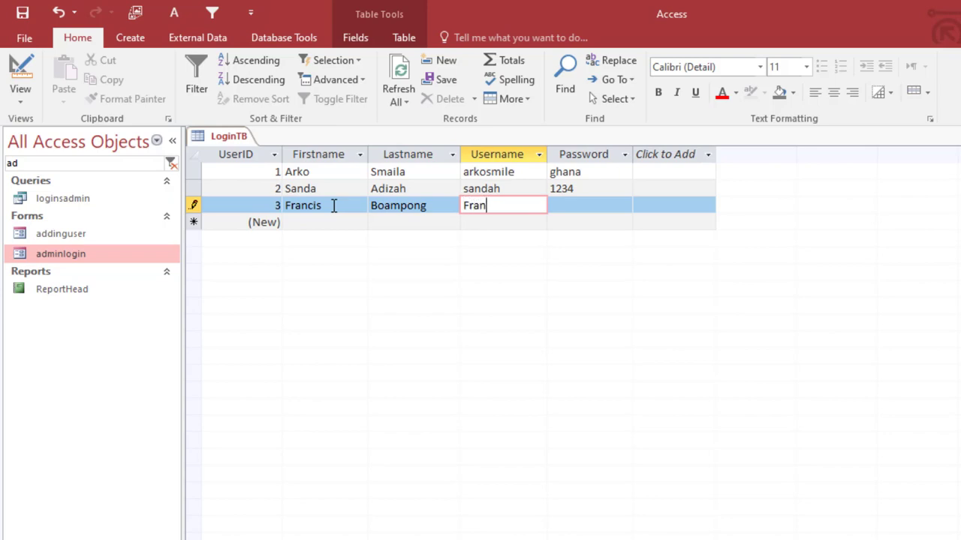
key(Tab)
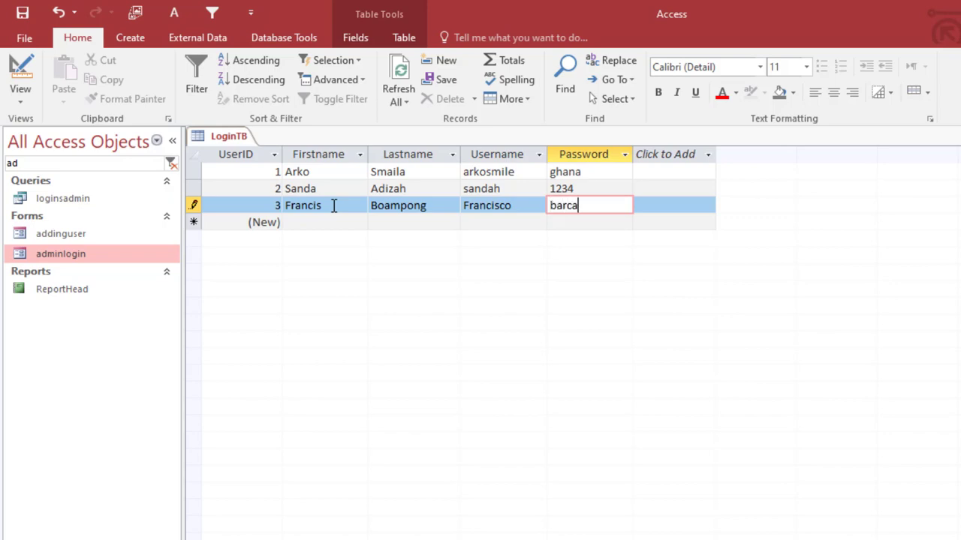
- Refresh the table, check each record's password value, and save LoginTB
click(398, 71)
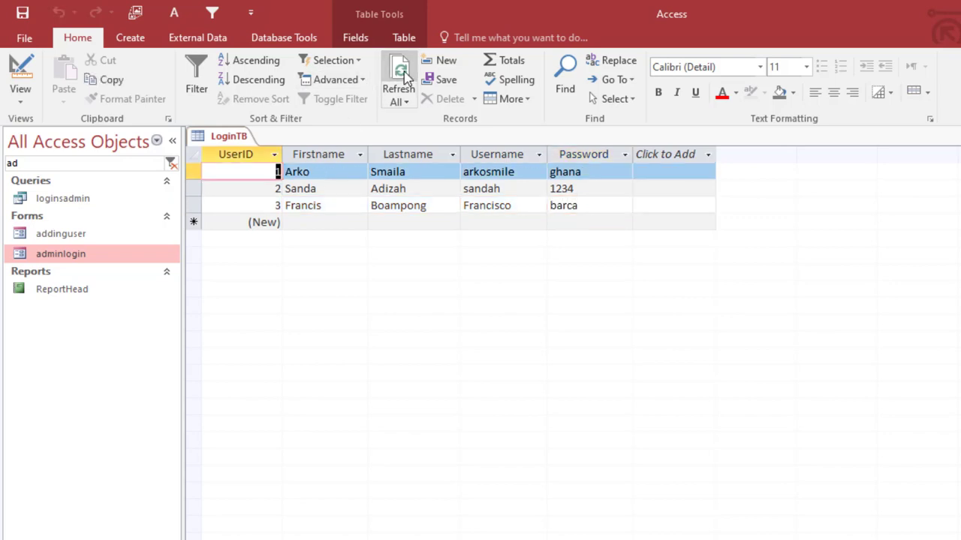
drag(633, 154, 622, 154)
click(577, 156)
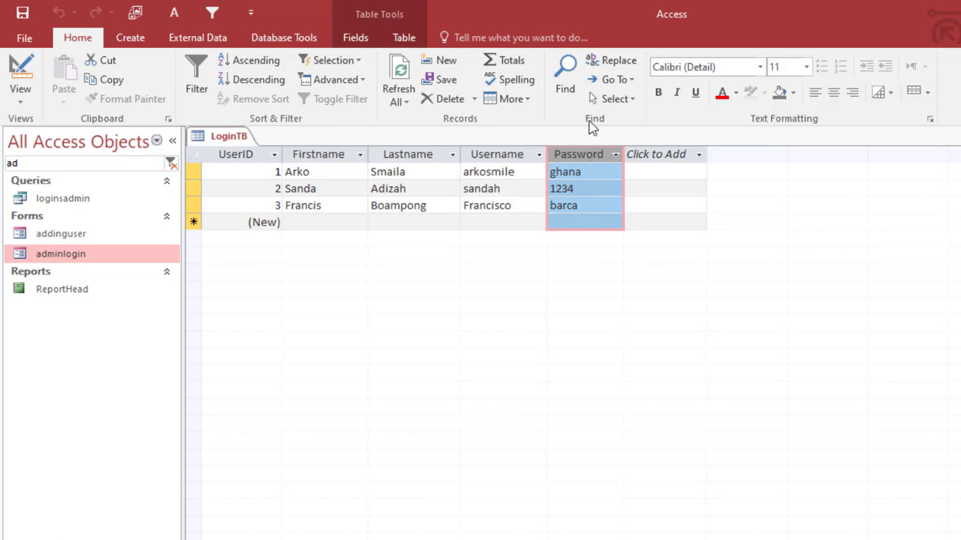
click(572, 175)
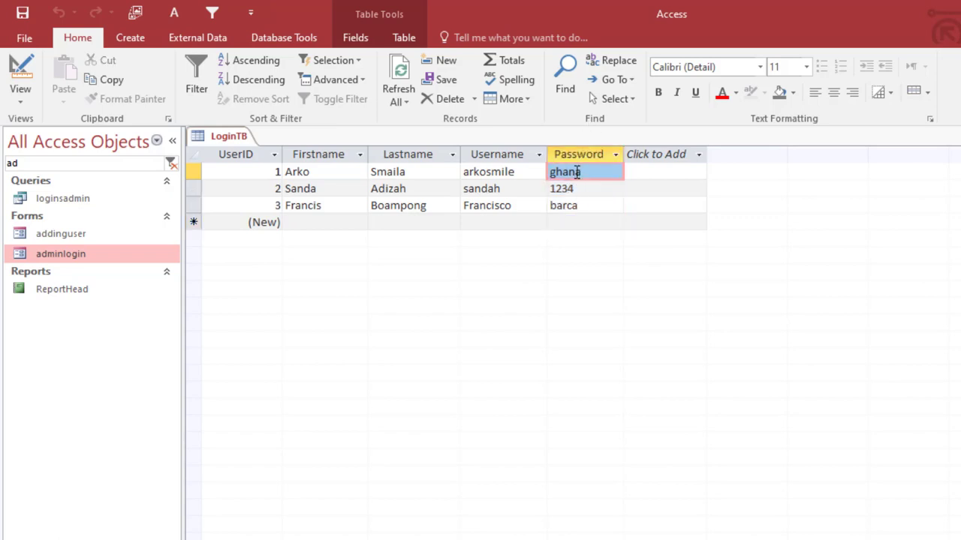
click(575, 189)
click(585, 206)
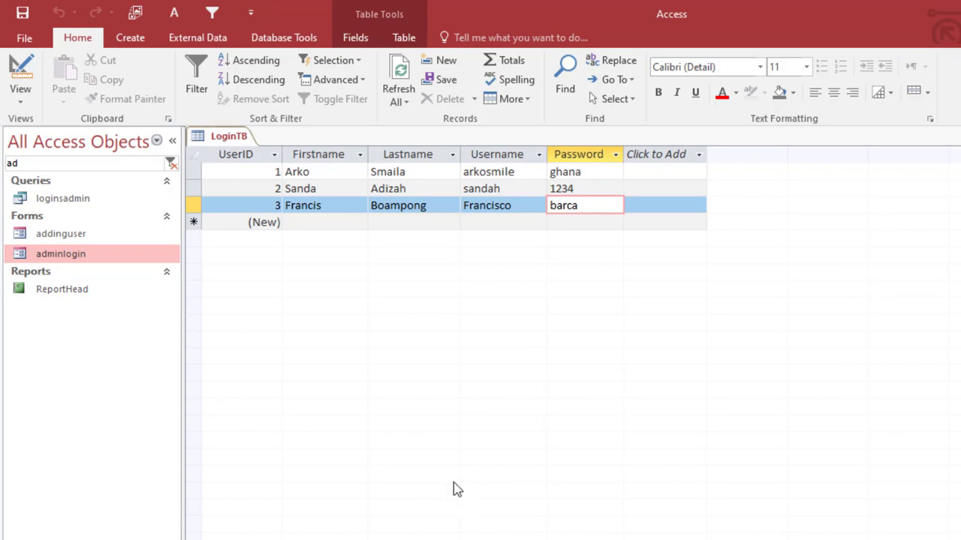
right_click(231, 137)
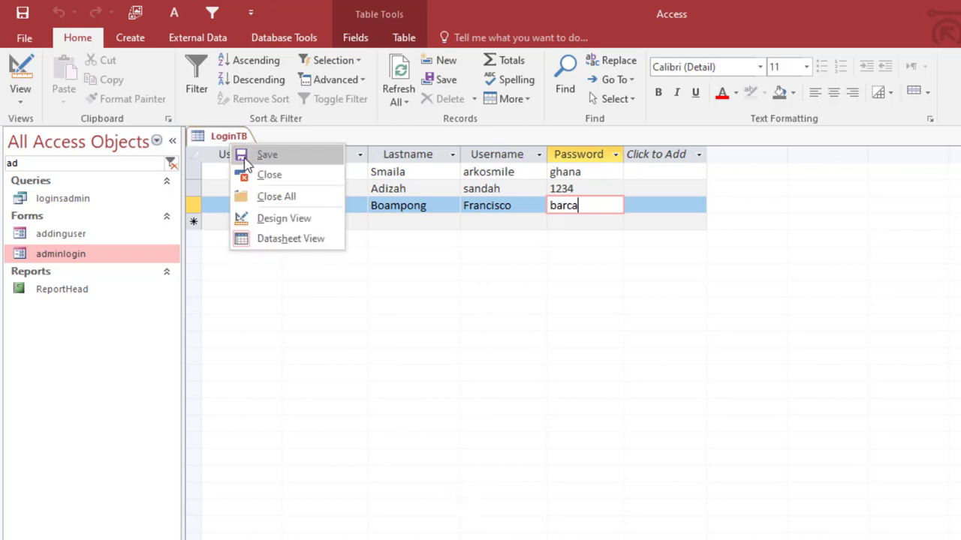
click(246, 161)
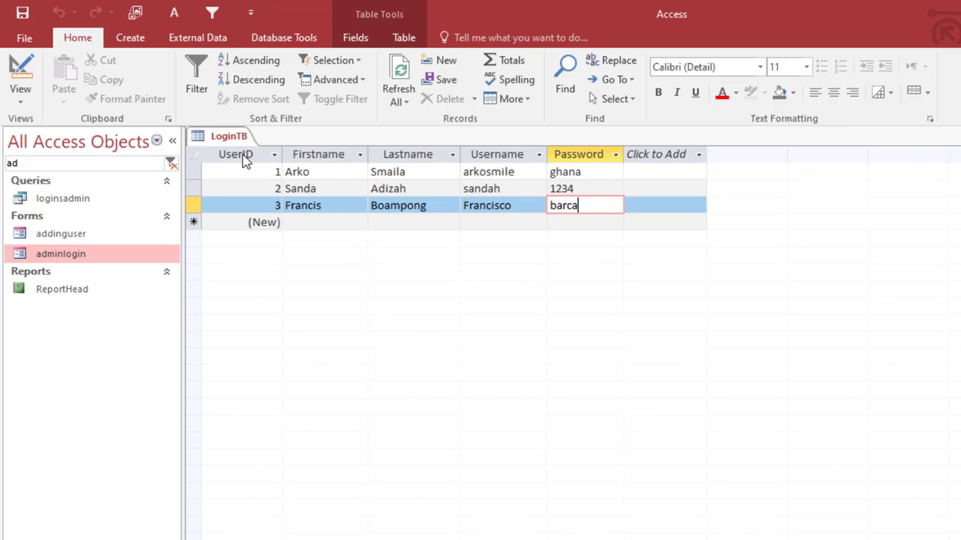
- Use the Form Wizard to make a columnar LoginTB form with only Firstname, titled New_loginFrm
click(144, 38)
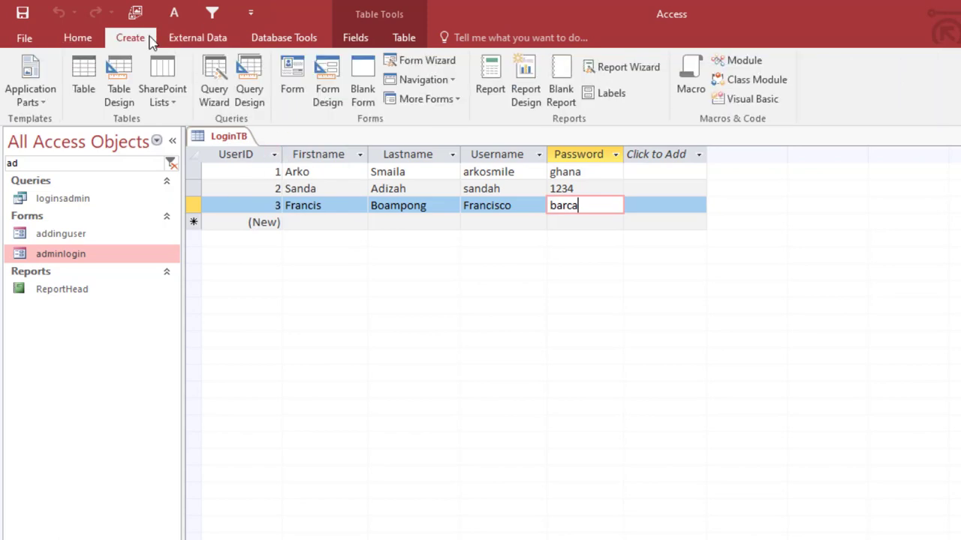
click(427, 64)
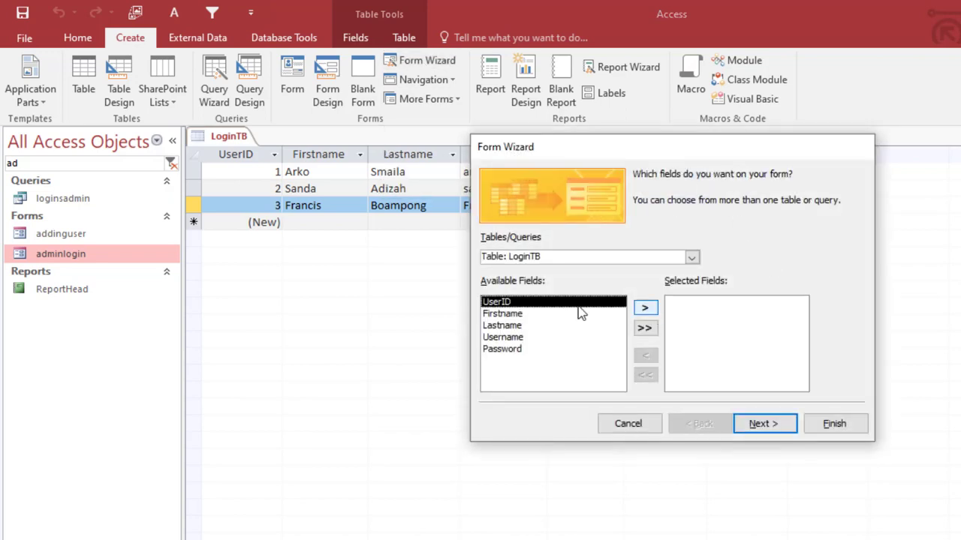
click(514, 314)
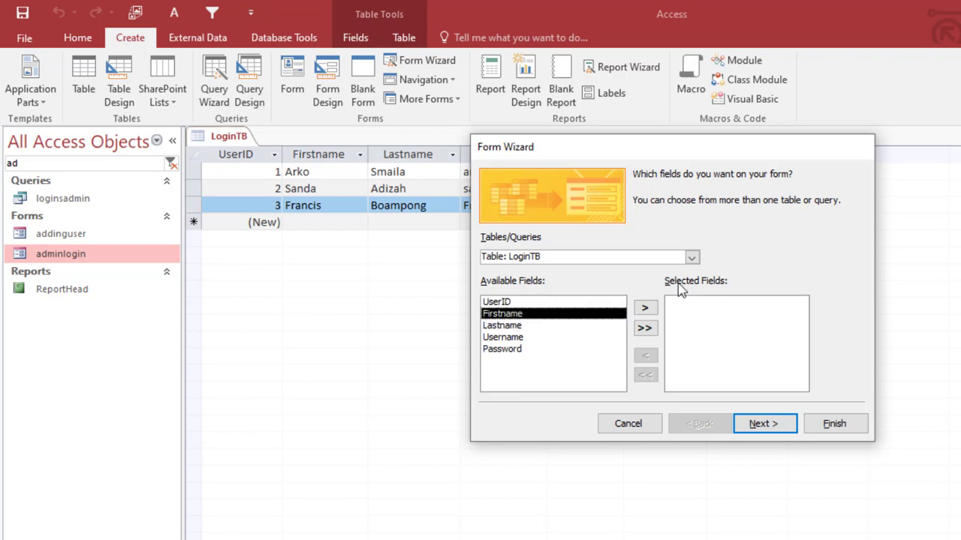
click(641, 310)
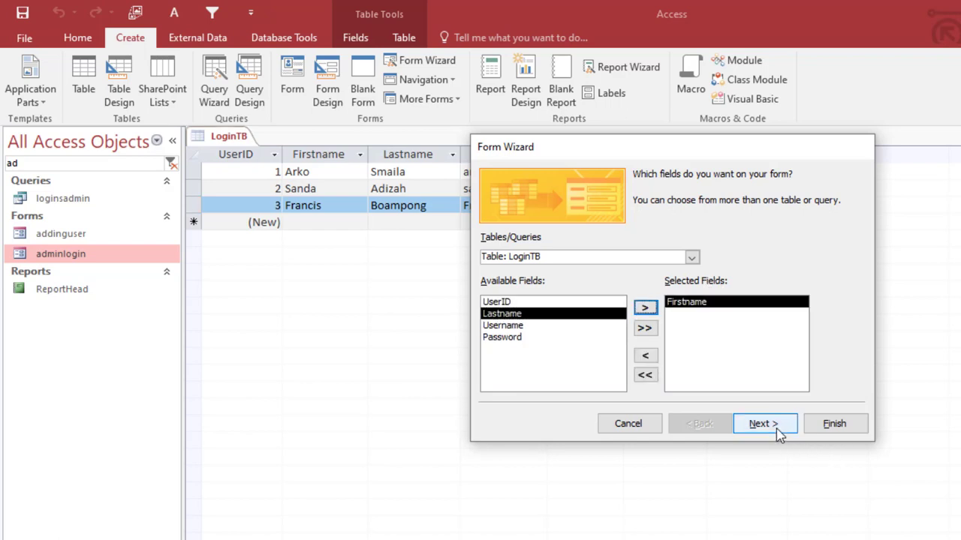
click(778, 432)
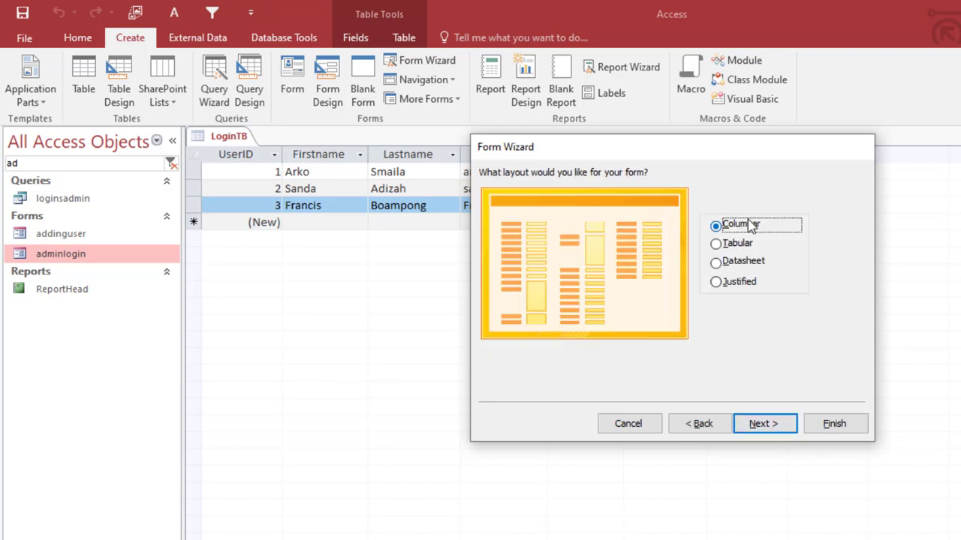
click(764, 424)
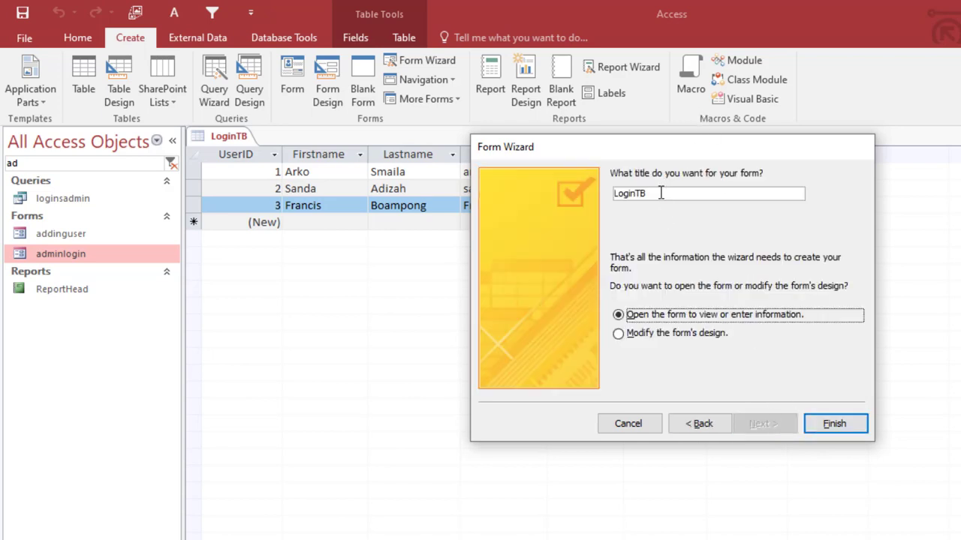
drag(661, 193, 499, 195)
text(New_l)
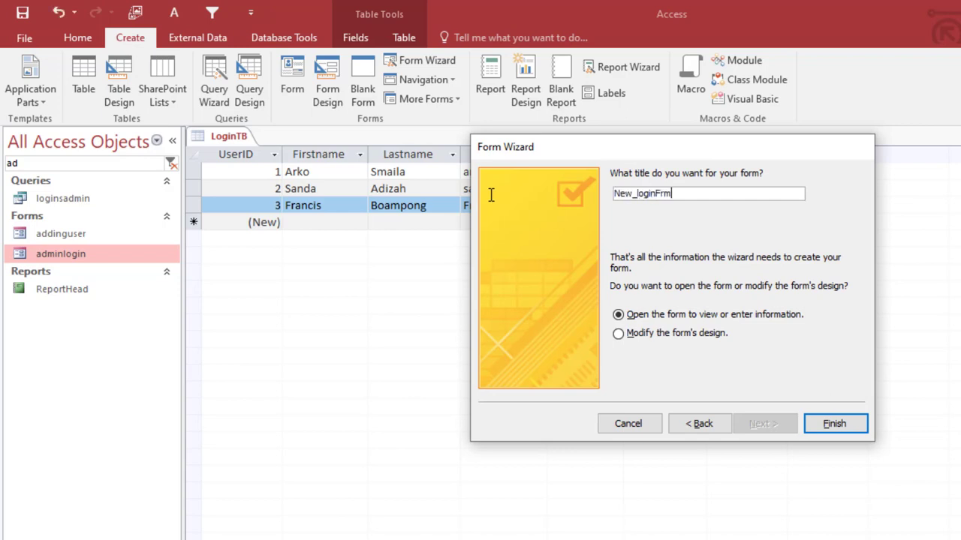
click(838, 428)
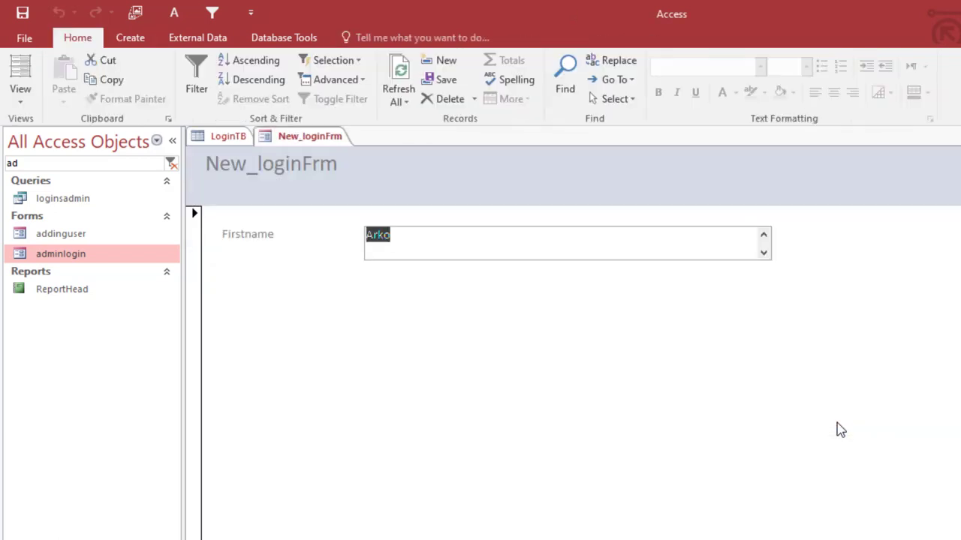
right_click(297, 166)
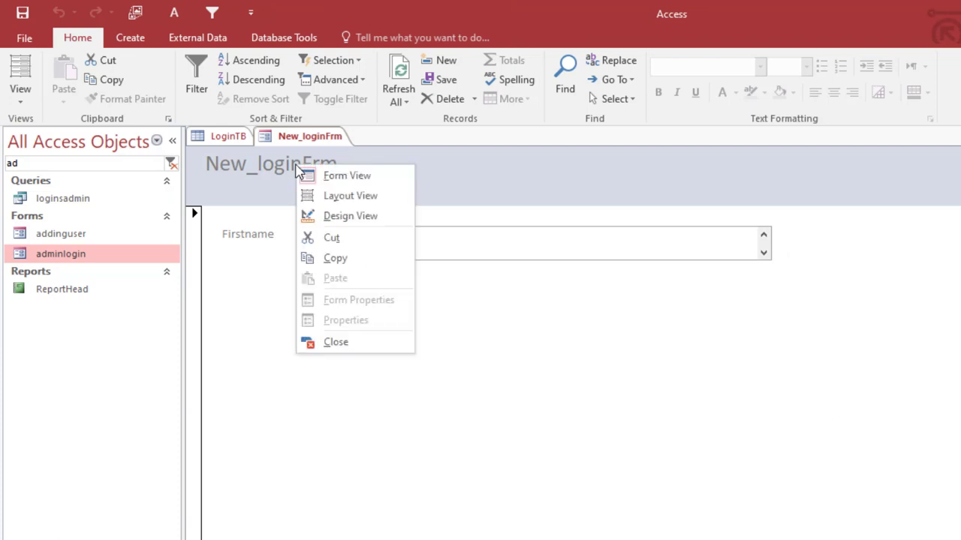
- In Design View, move and shrink the Firstname box and delete the header title
click(337, 217)
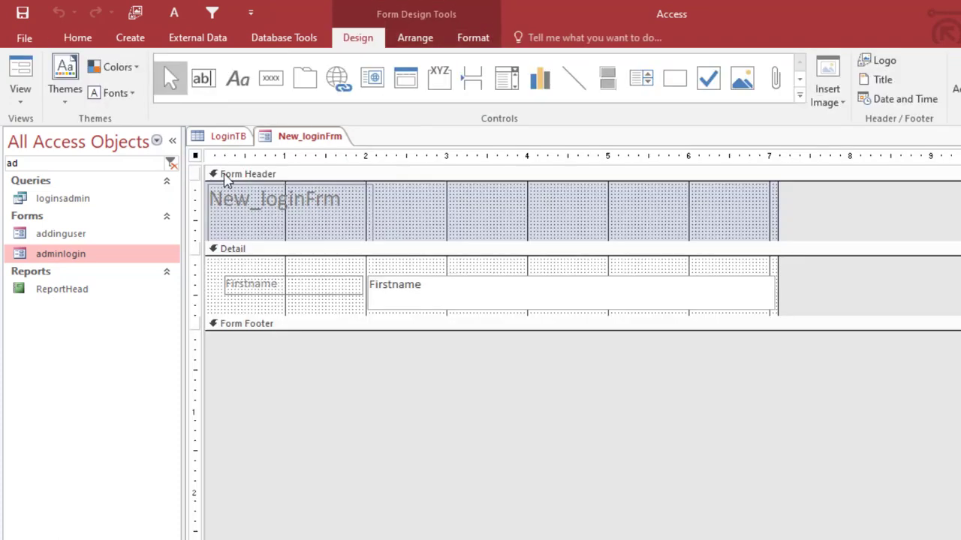
click(425, 284)
drag(417, 277, 402, 269)
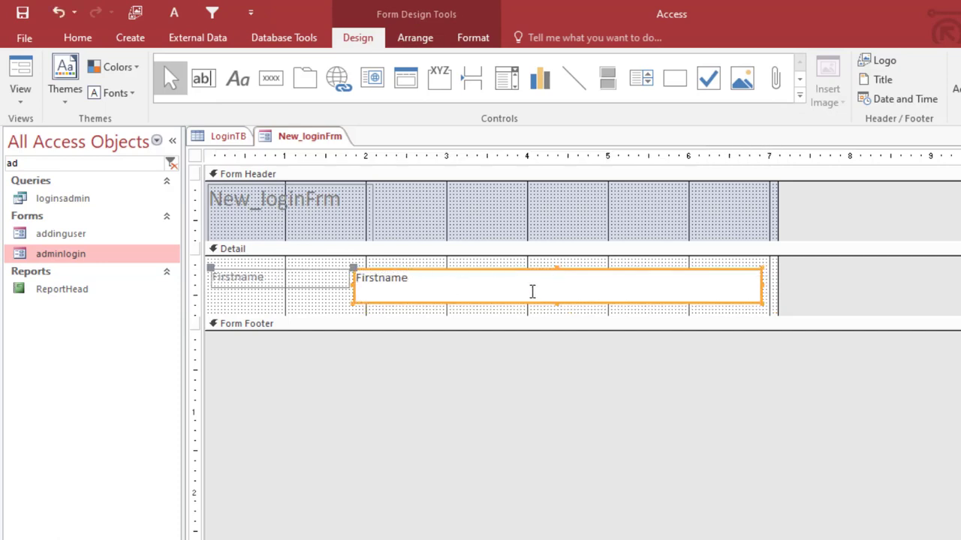
drag(556, 303, 558, 289)
drag(758, 279, 525, 278)
click(316, 215)
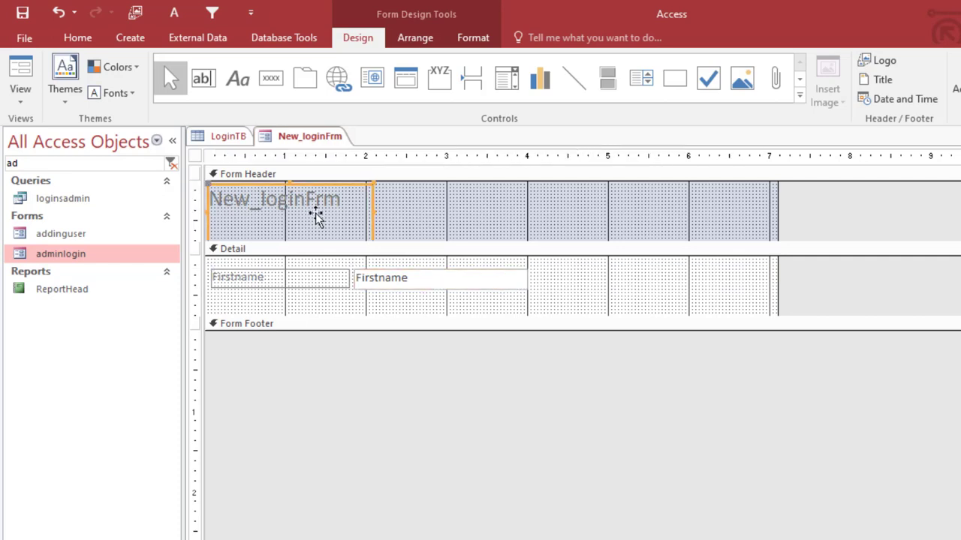
key(Delete)
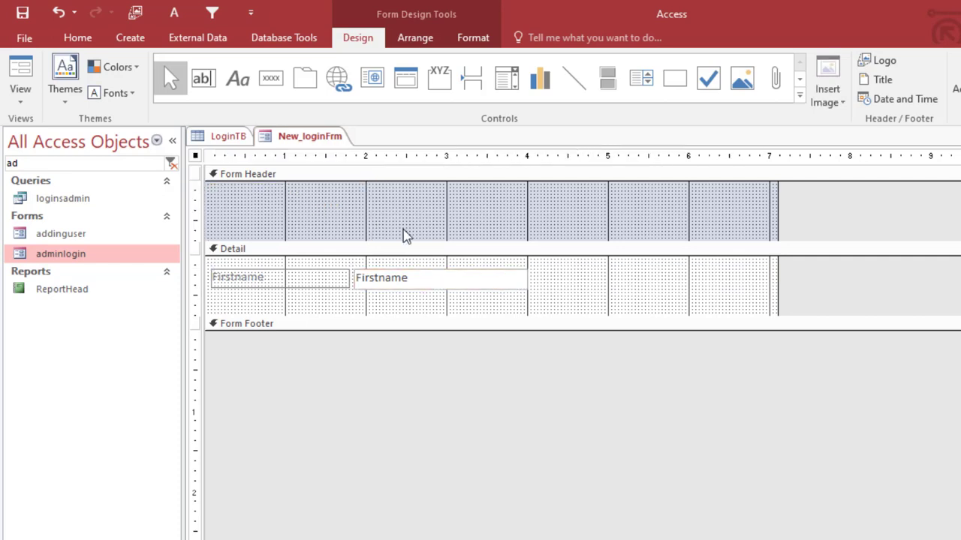
- Narrow the form to about 5 inches, heighten Detail, and shorten the Firstname box
drag(778, 214, 612, 204)
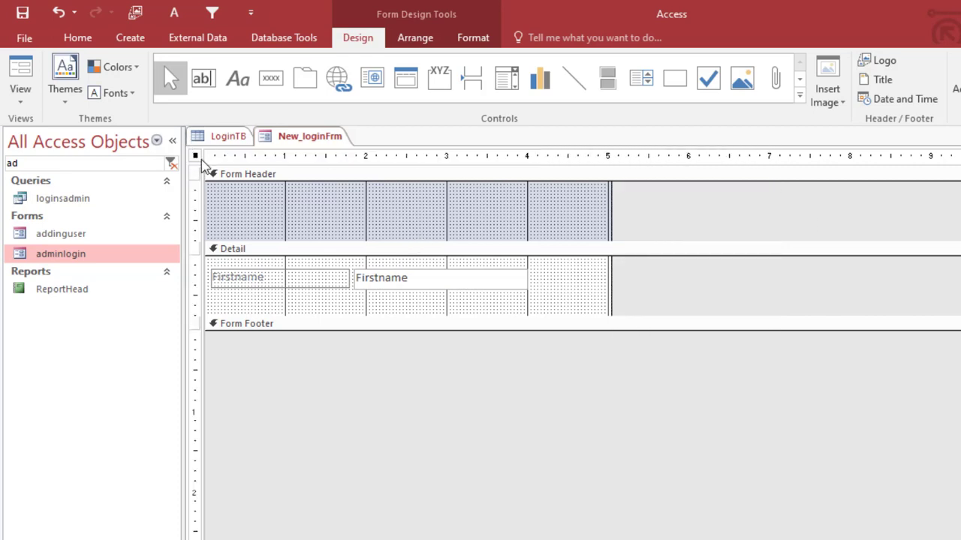
click(425, 199)
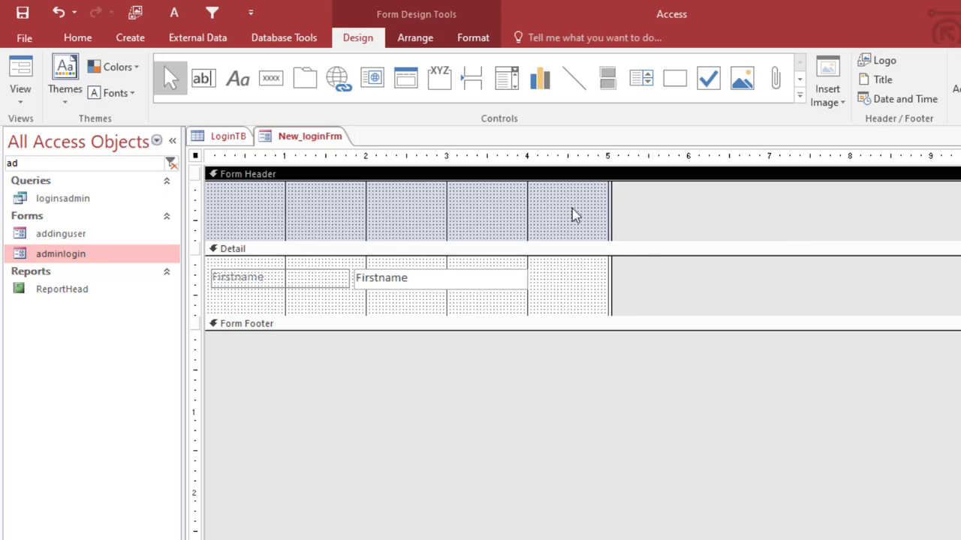
drag(585, 315, 590, 335)
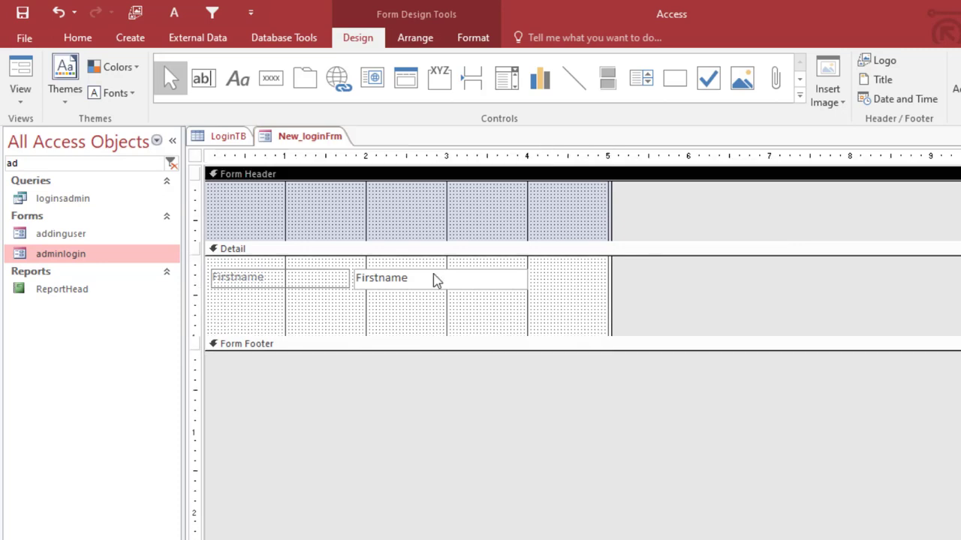
click(419, 279)
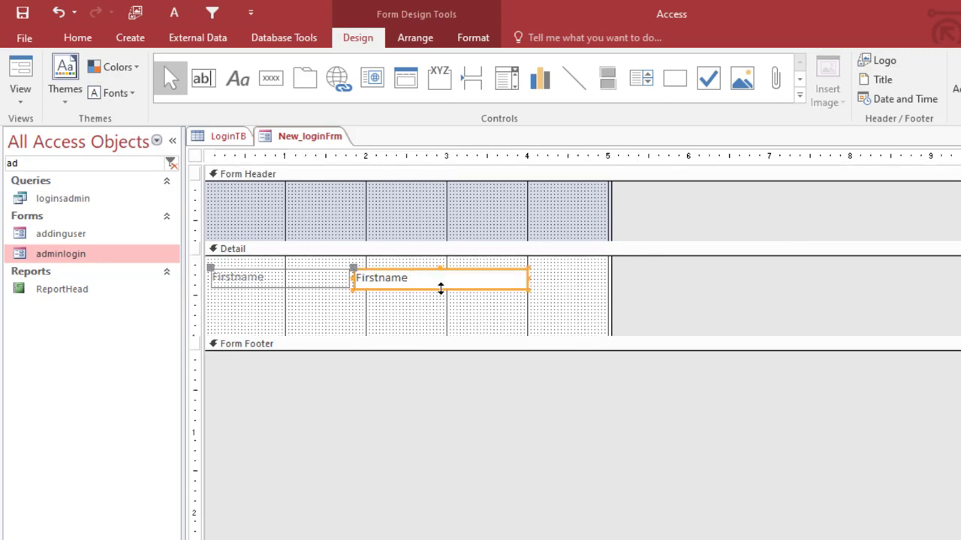
drag(441, 289, 440, 284)
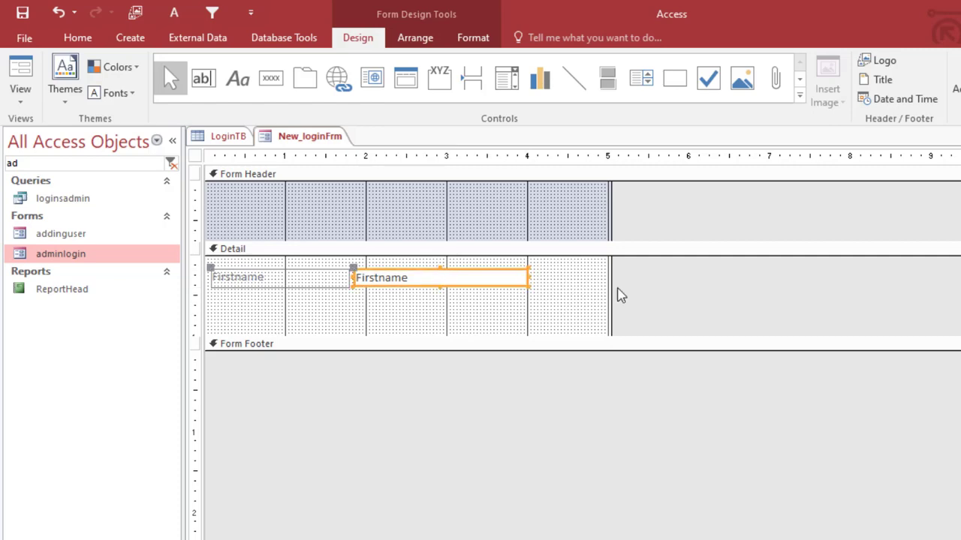
click(604, 269)
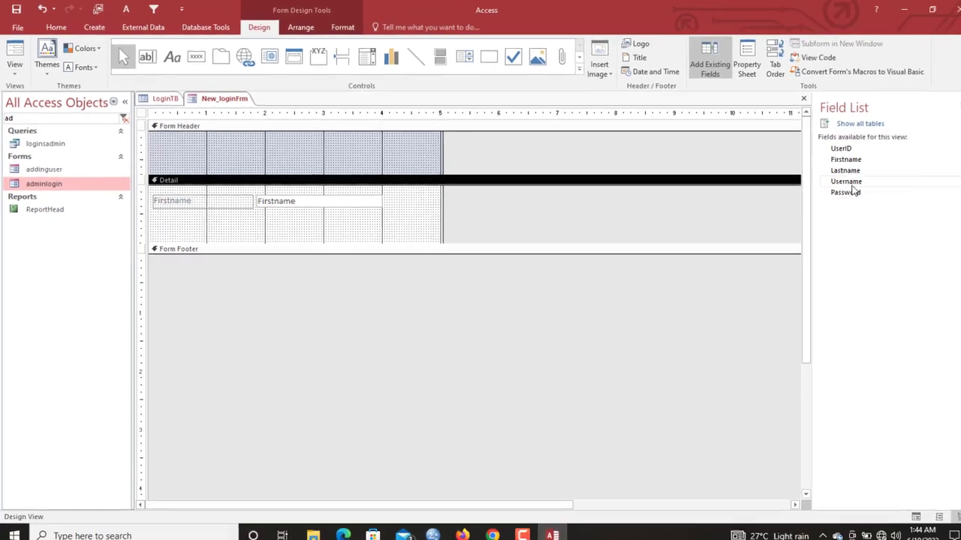
- Drag Username and Password fields below Firstname, select both, and show their Format properties
click(839, 182)
shift+click(843, 189)
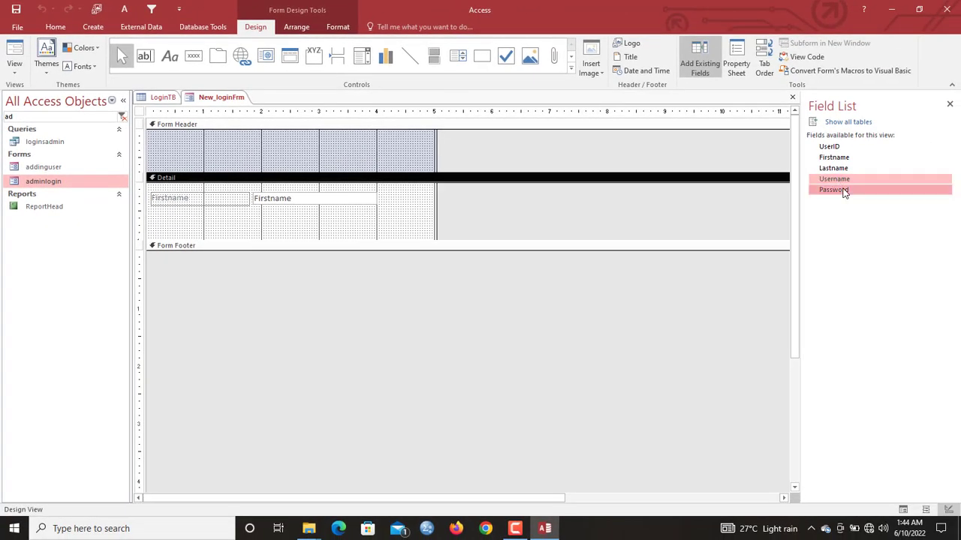
drag(844, 192, 257, 213)
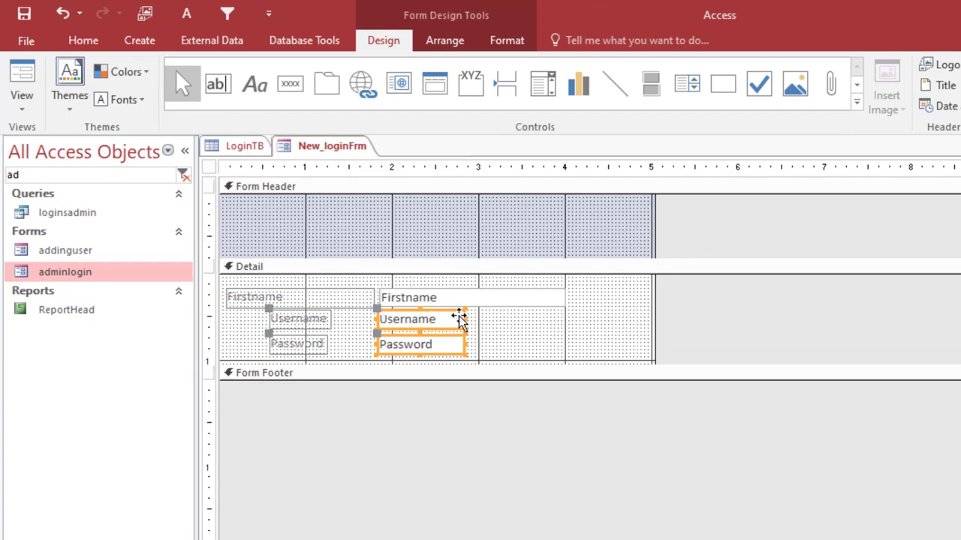
click(484, 322)
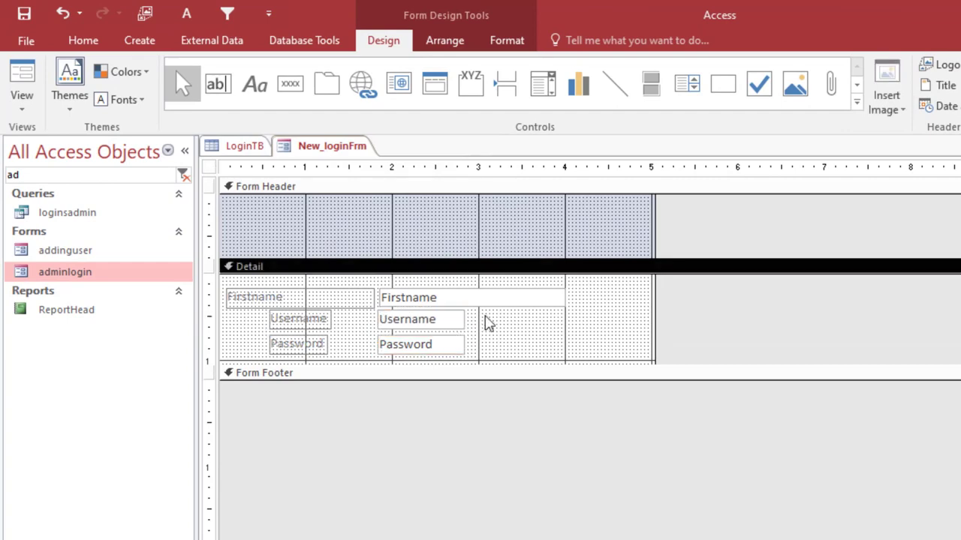
drag(482, 321, 275, 360)
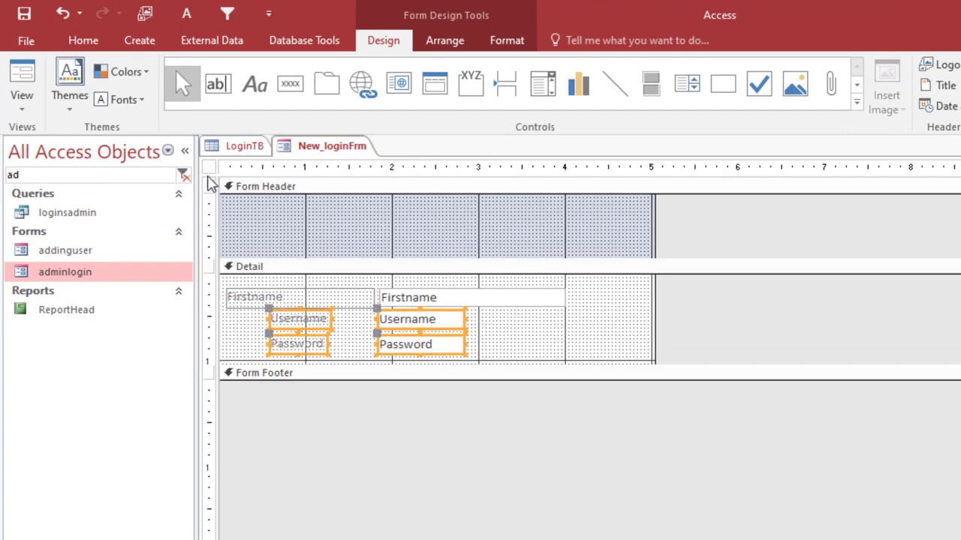
click(204, 169)
drag(480, 321, 295, 360)
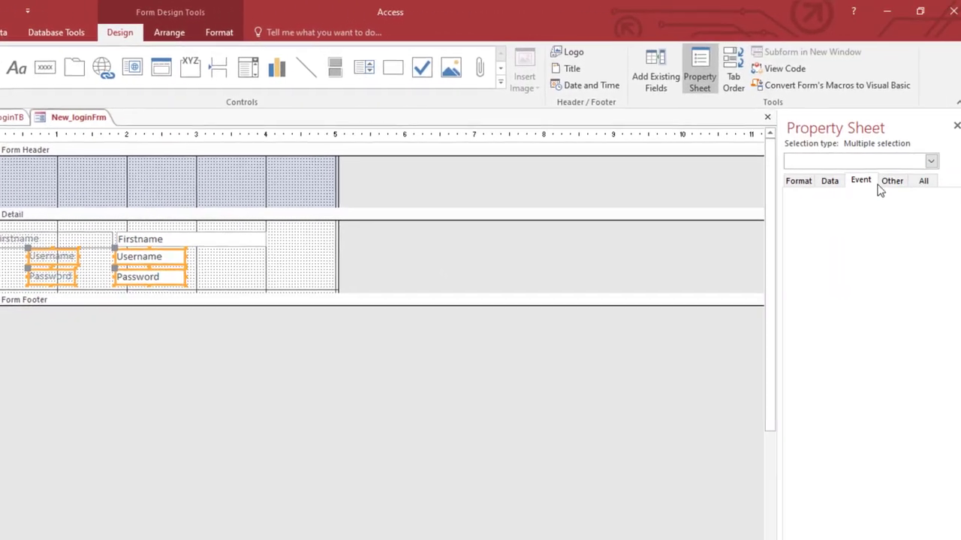
click(800, 187)
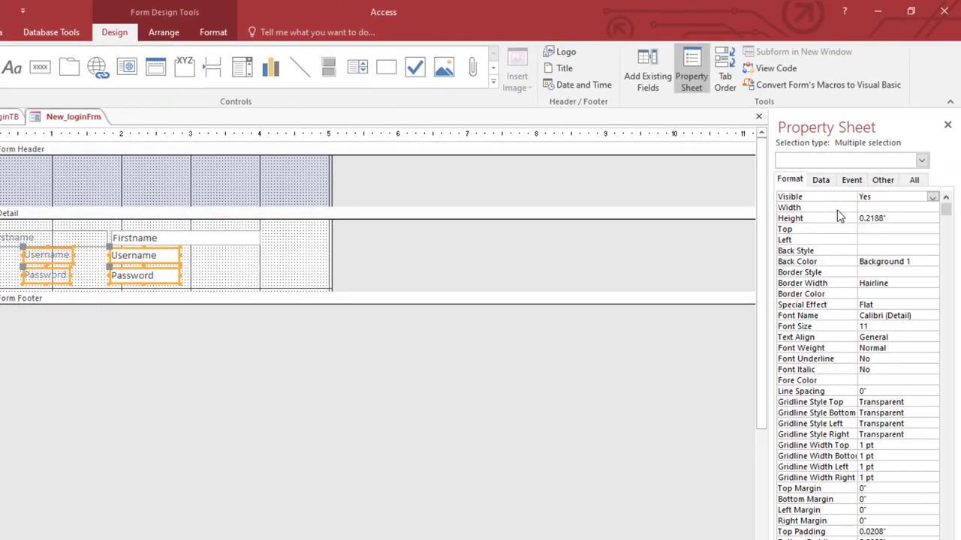
- Stack the Password controls with Username and move both to the bottom of a taller Detail section
click(201, 263)
drag(202, 274, 64, 253)
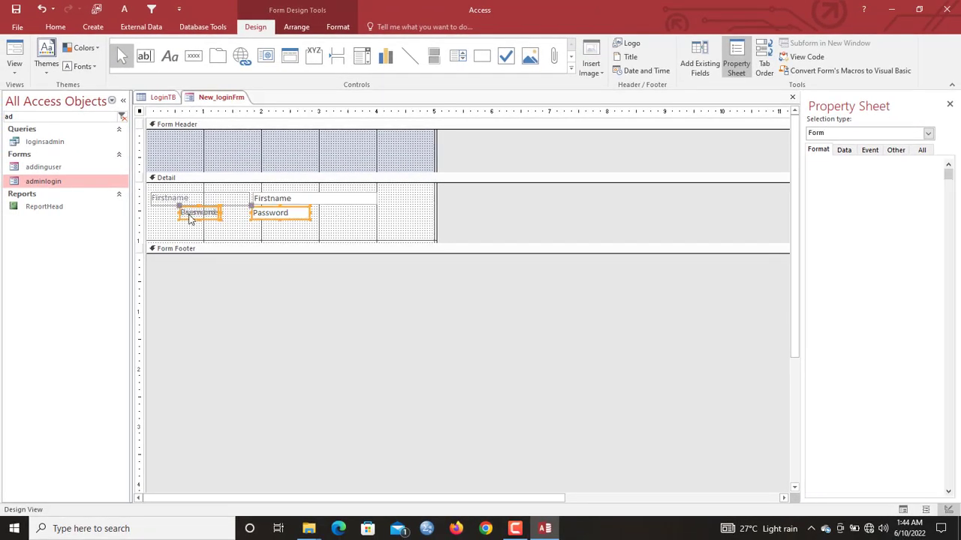
drag(190, 218, 214, 232)
drag(283, 244, 290, 279)
drag(375, 254, 217, 228)
drag(218, 228, 223, 283)
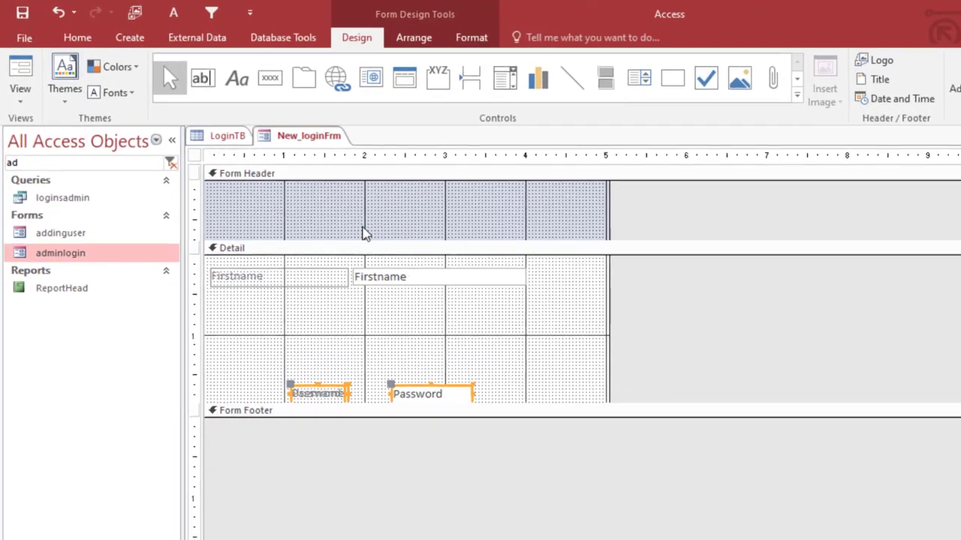
click(259, 165)
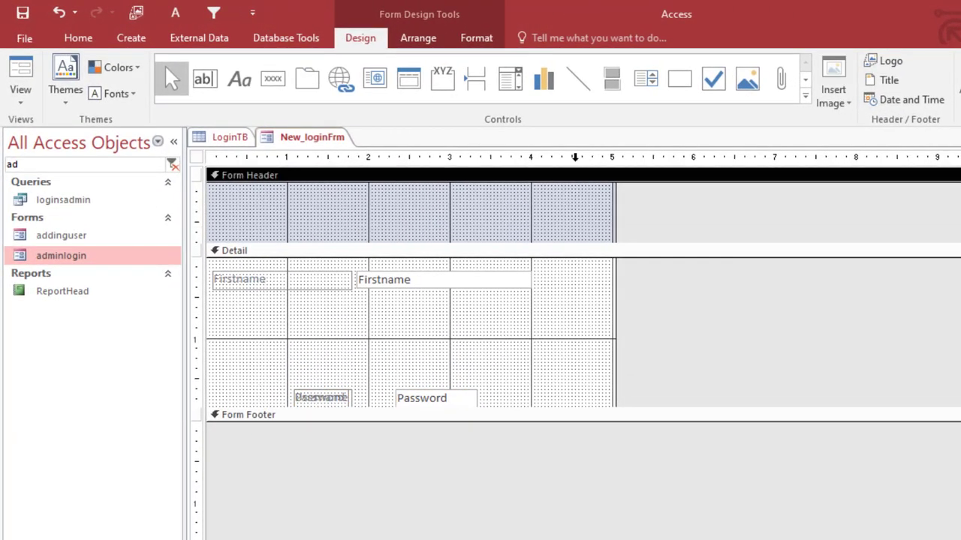
- Fill the form header pale yellow, keeping the Detail section white after trying light blue
click(519, 210)
click(473, 39)
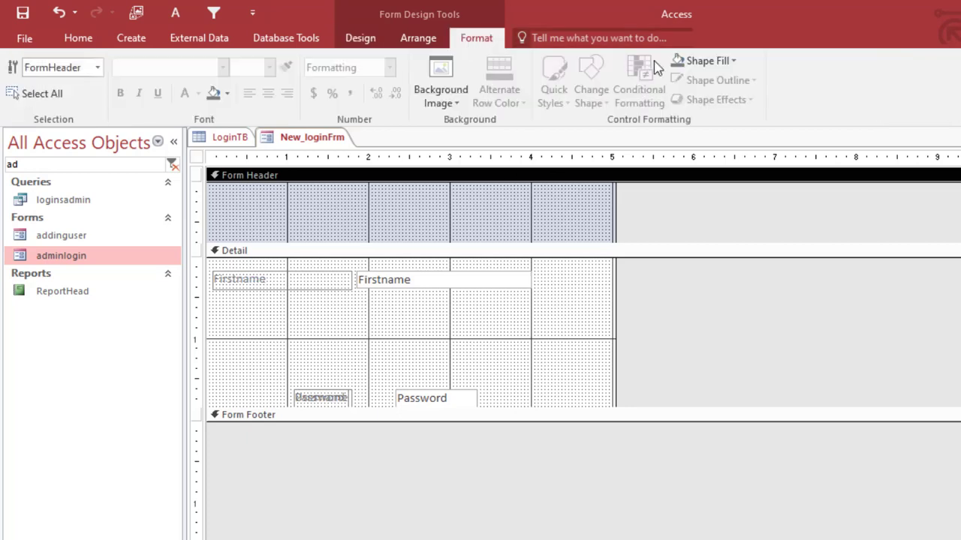
click(707, 69)
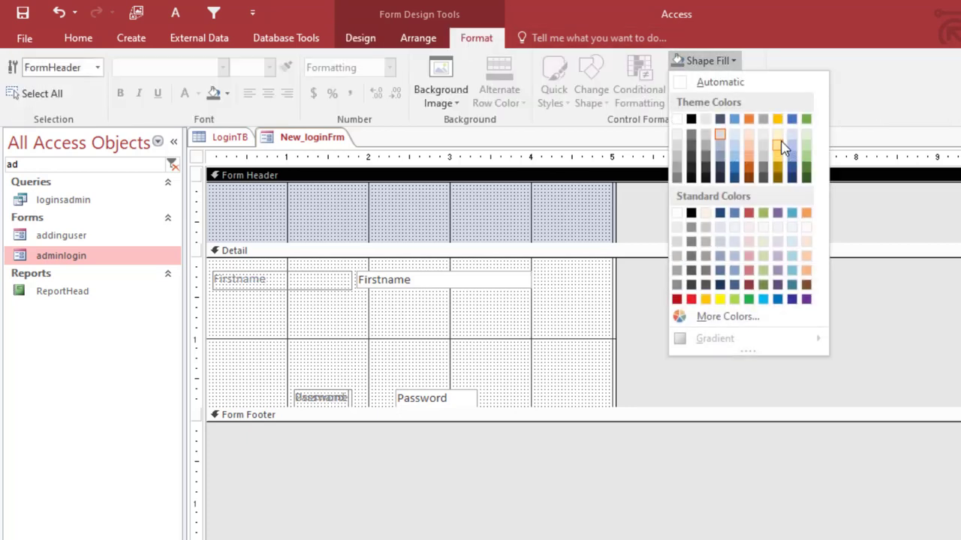
click(780, 140)
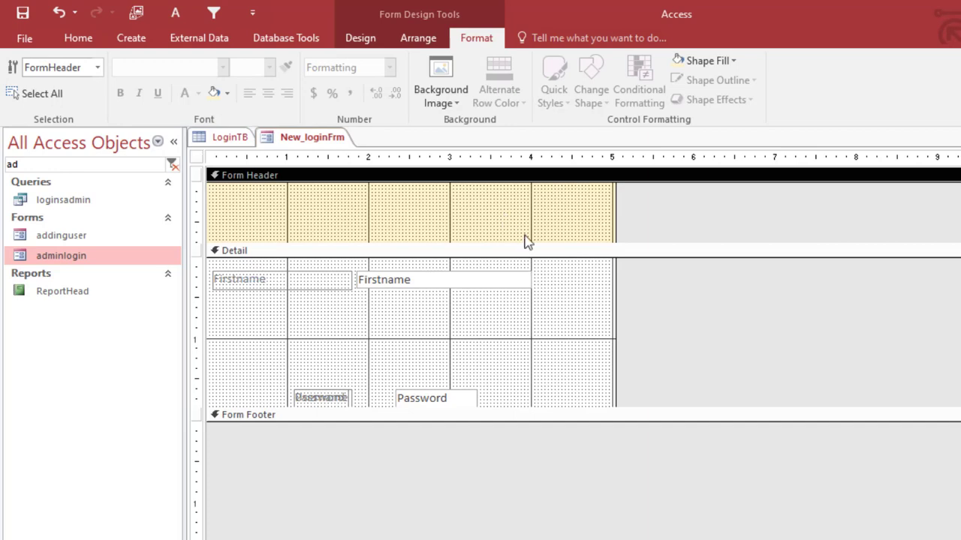
click(568, 295)
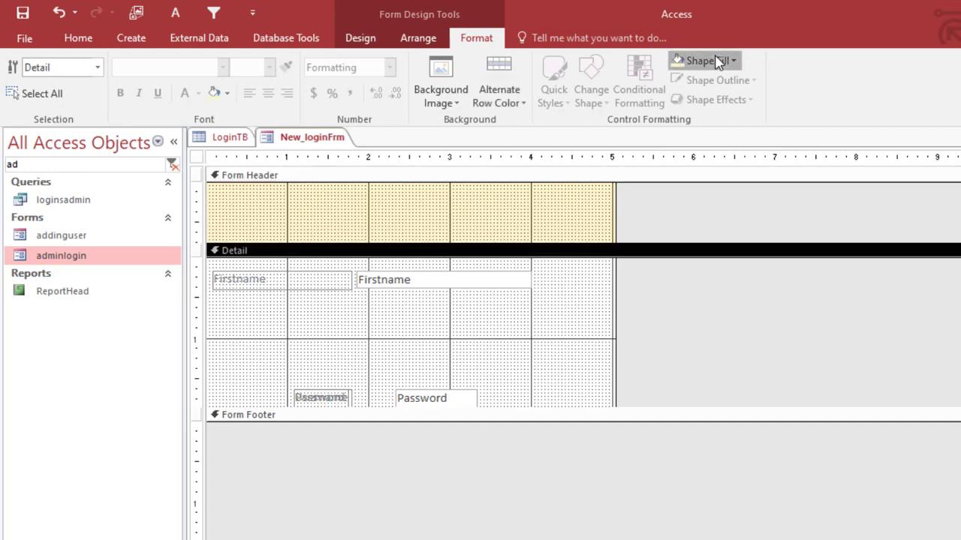
click(718, 61)
click(735, 133)
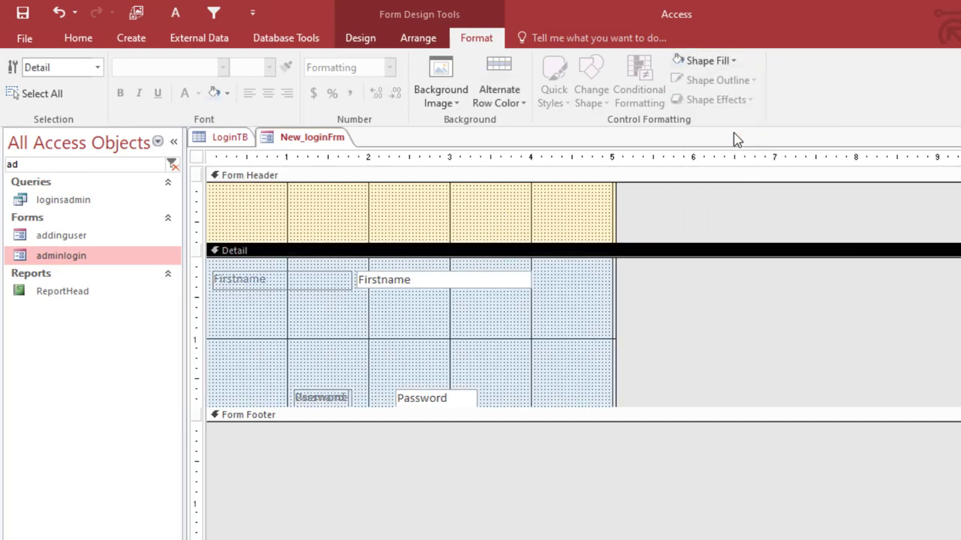
click(719, 61)
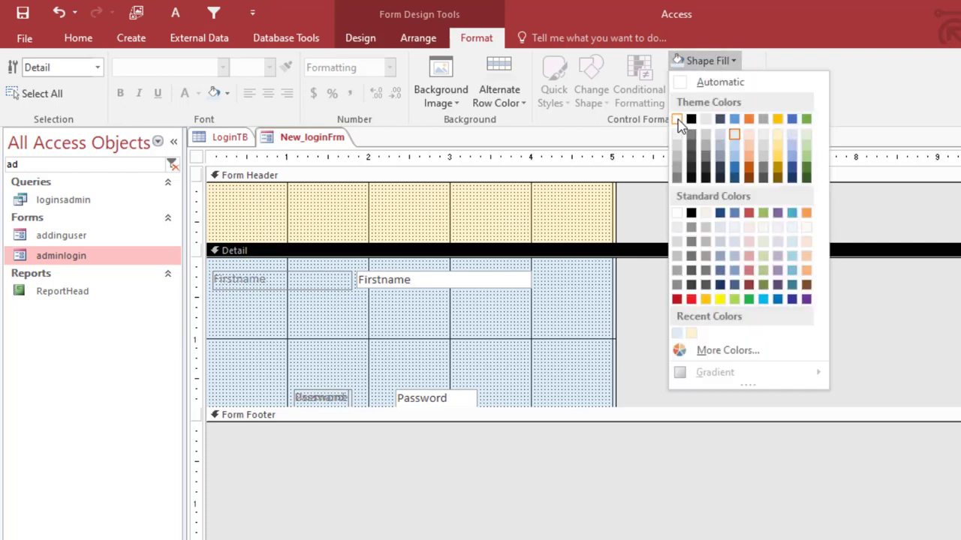
click(681, 120)
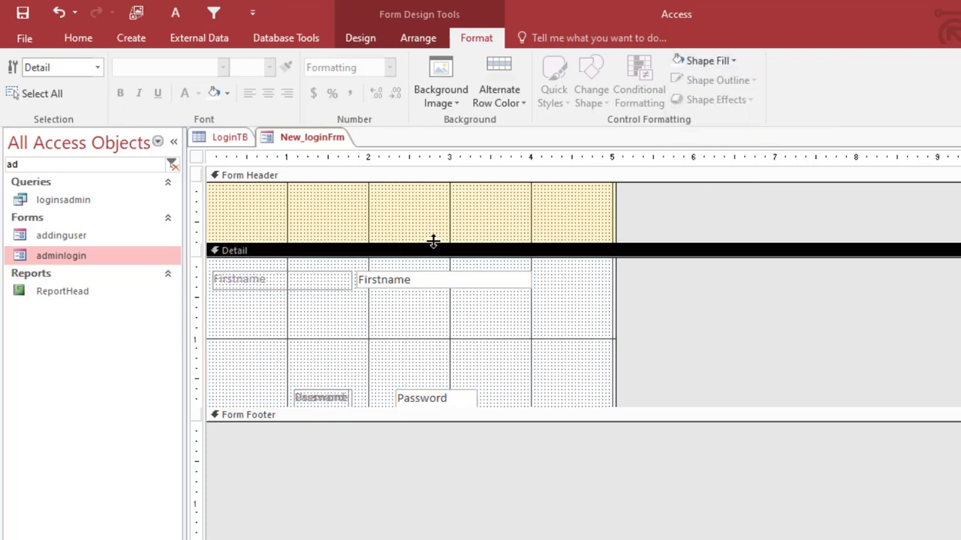
- Make the header taller, widen the form, resize the Firstname controls, and open the image gallery
drag(433, 241, 436, 248)
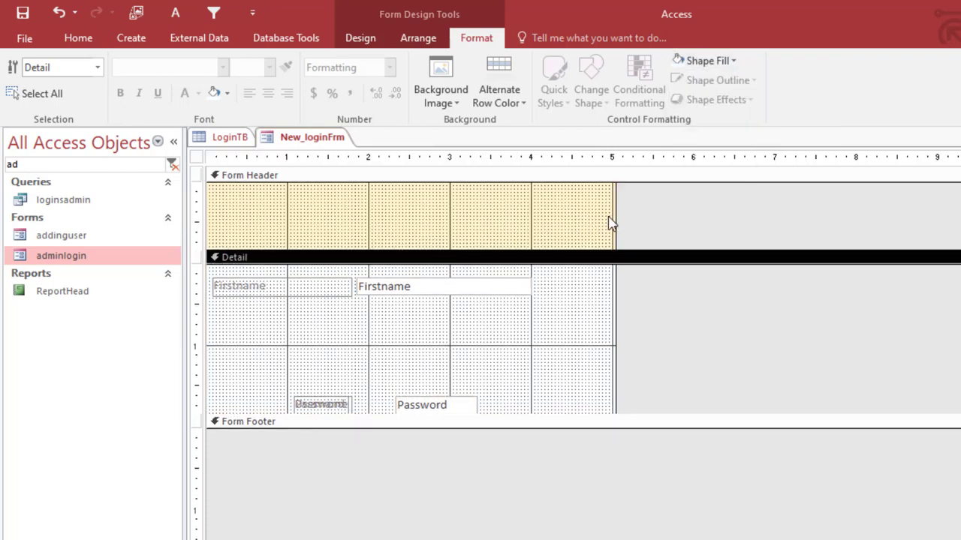
drag(609, 222, 636, 216)
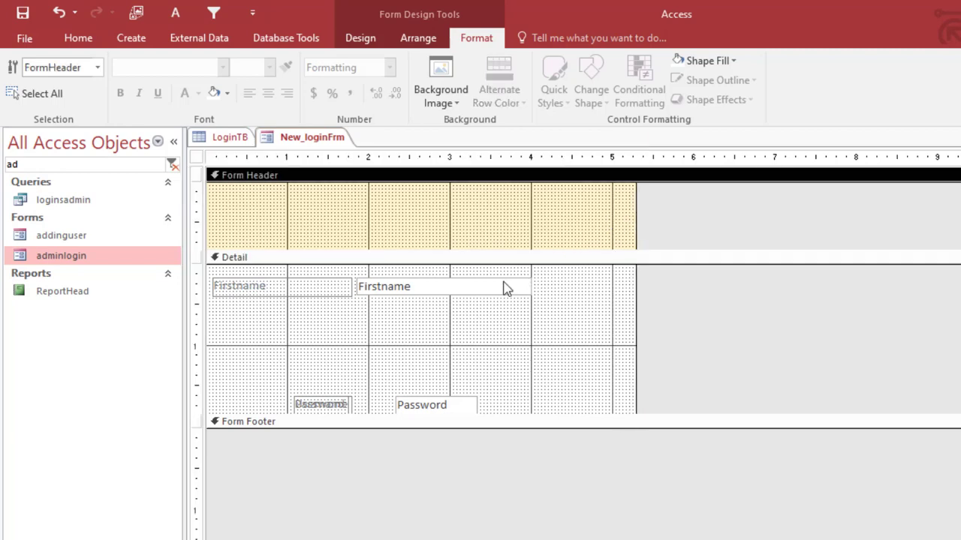
right_click(317, 286)
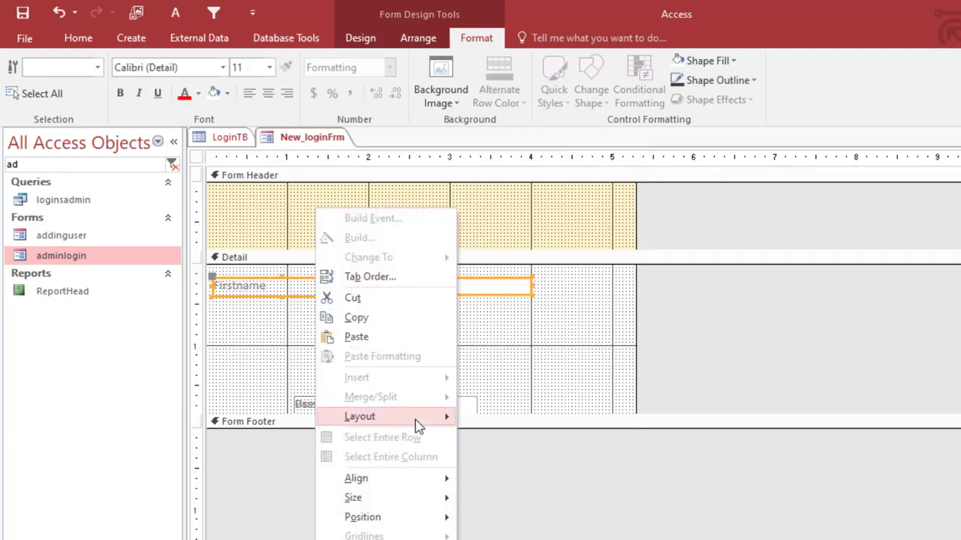
click(530, 518)
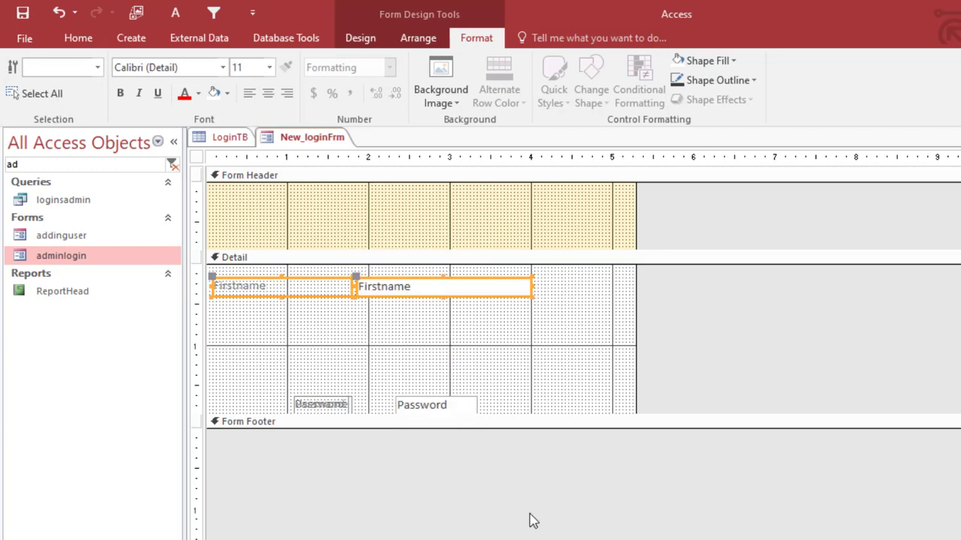
click(489, 334)
click(457, 208)
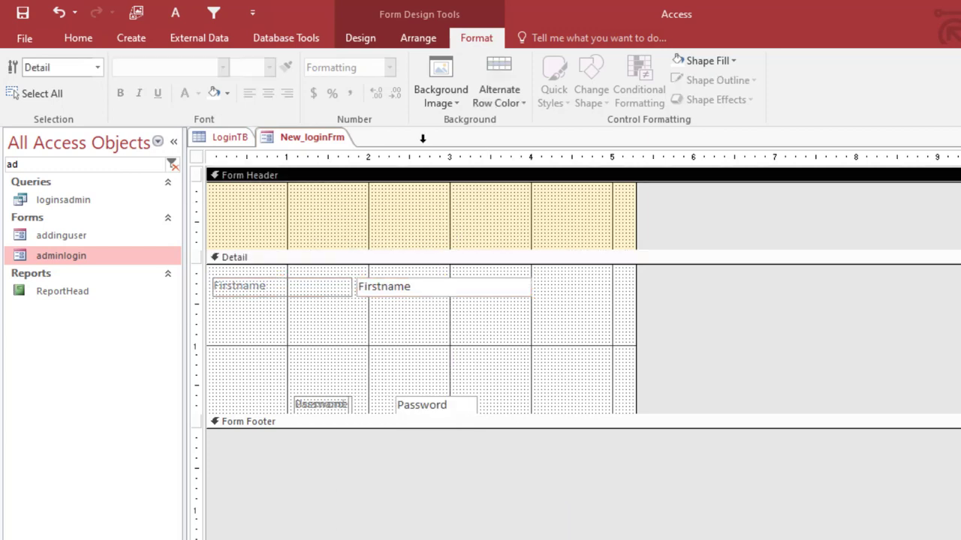
click(362, 39)
click(834, 89)
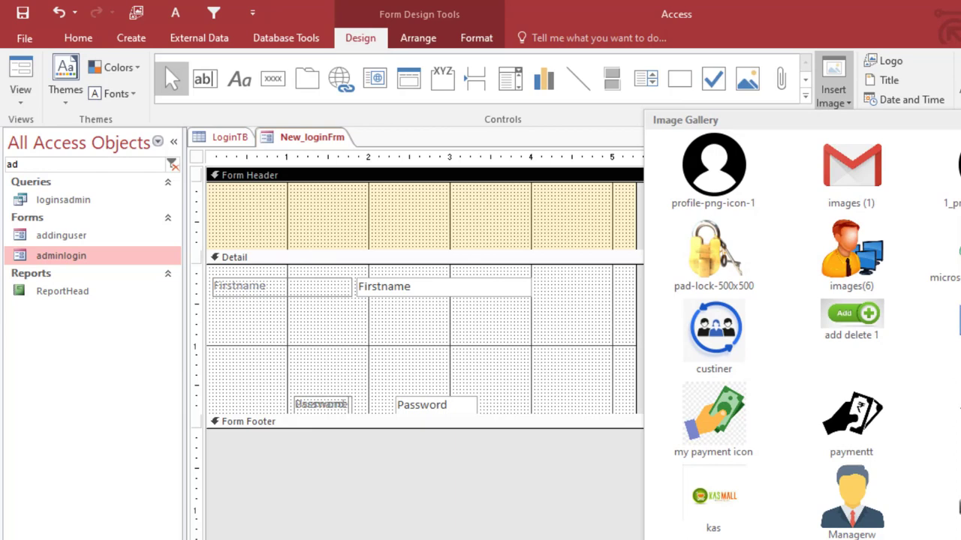
- Pick the blue pay-transfer icon and draw it at the header's top-left as the logo
scroll(802, 325, down, 5)
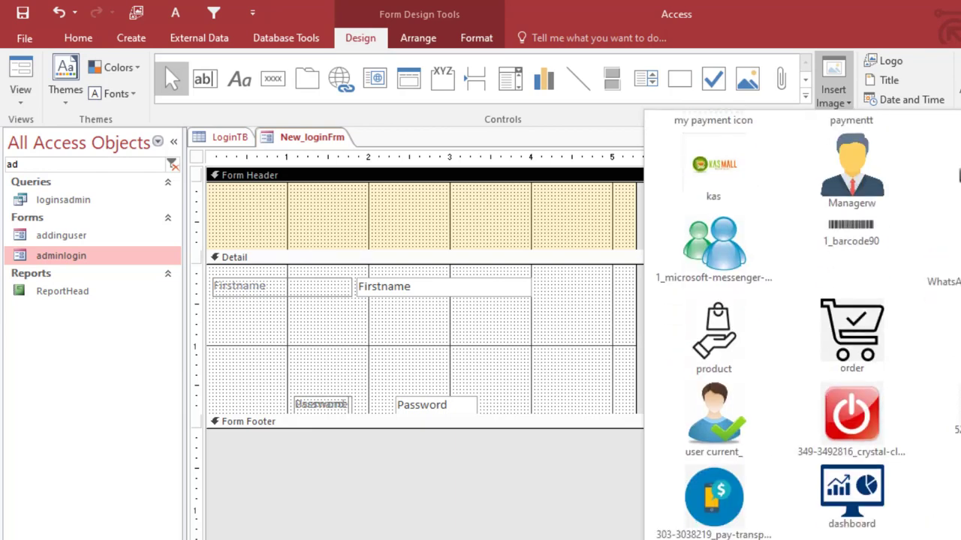
click(732, 499)
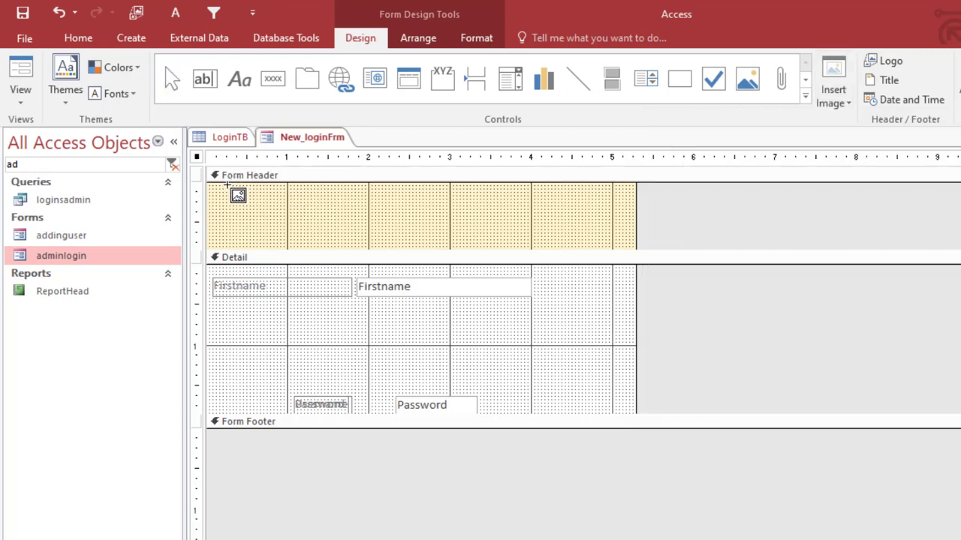
drag(223, 187, 276, 224)
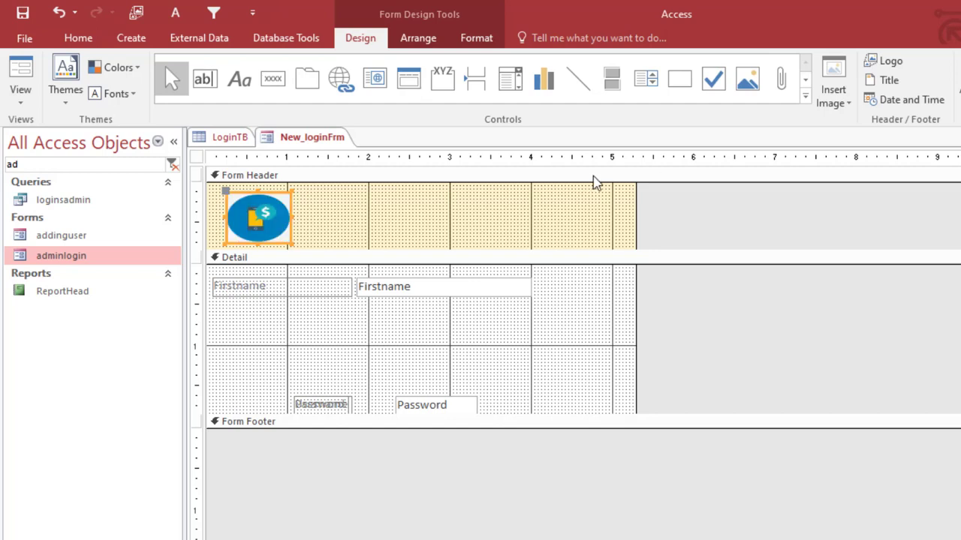
click(448, 214)
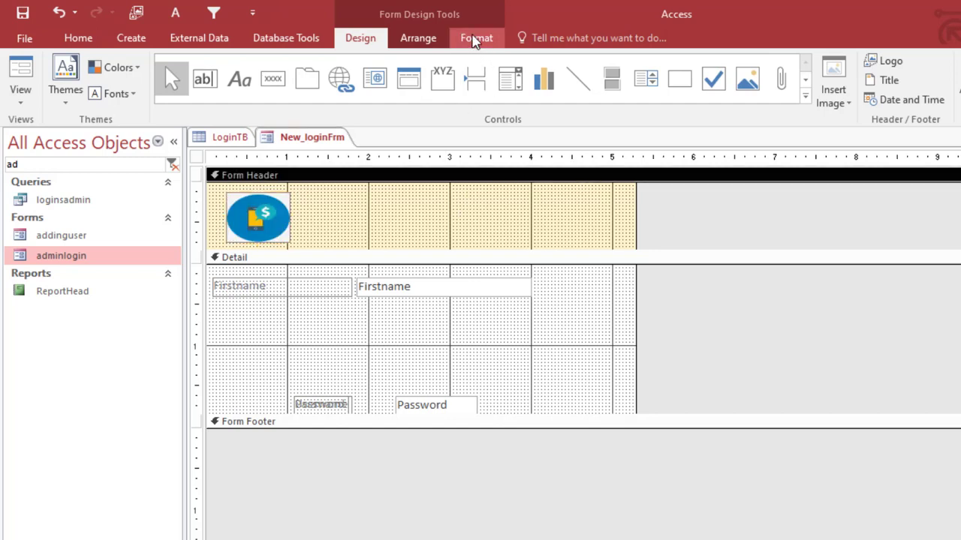
- Draw a label in the Form Header beside the logo and type the title MYOTECH DIGITAL SHOPS
click(242, 80)
drag(304, 195, 557, 229)
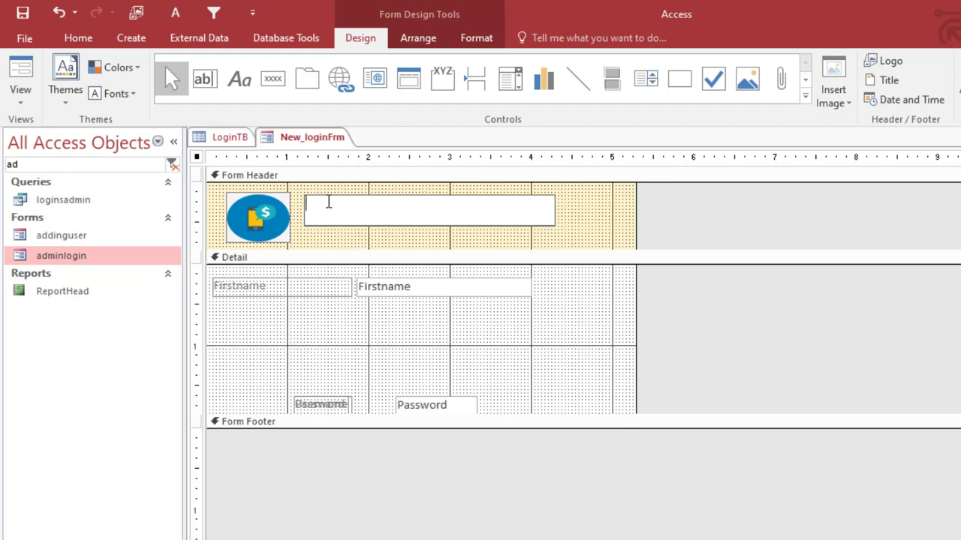
text(admin)
key(BackSpace)
key(BackSpace)
key(BackSpace)
key(BackSpace)
key(BackSpace)
text(M)
text(YCTECH)
text( TECH)
key(BackSpace)
key(BackSpace)
key(BackSpace)
text(DIGITA)
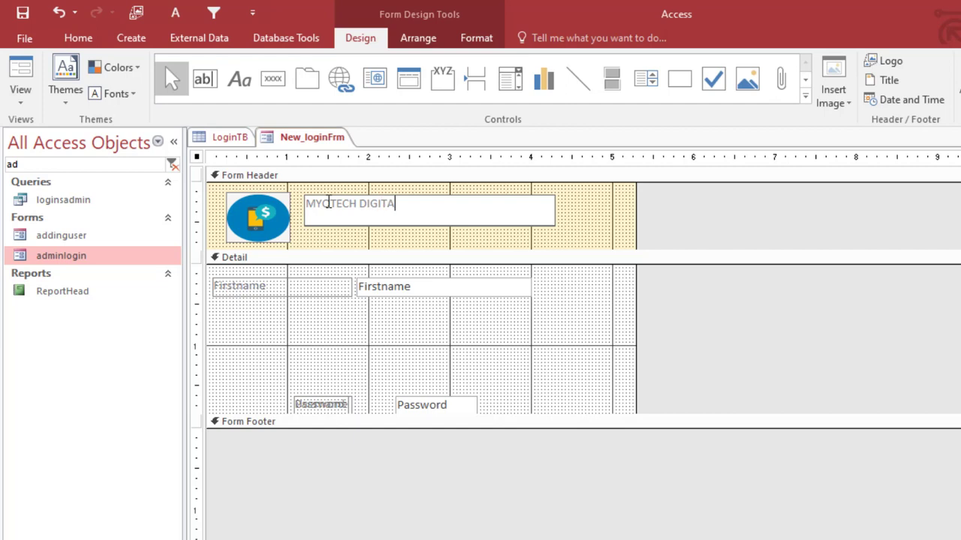
text(L SHOPS)
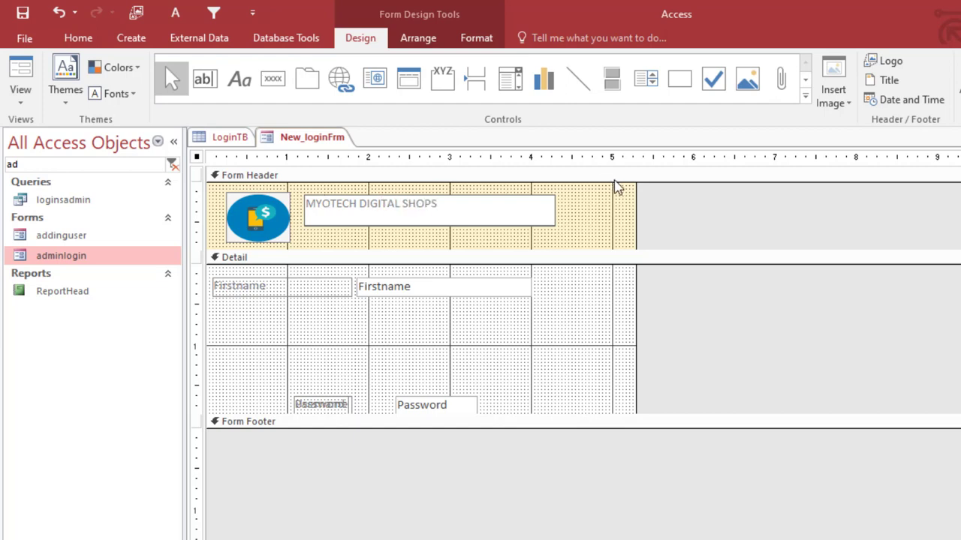
click(611, 201)
click(491, 212)
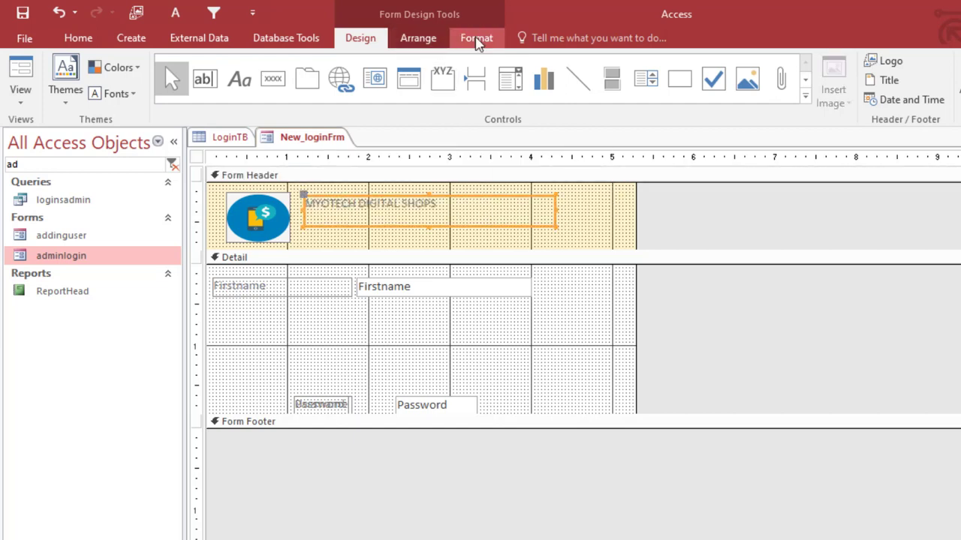
- Change the title font to Arial Black at size 16 and widen the label to fit
click(477, 37)
click(271, 68)
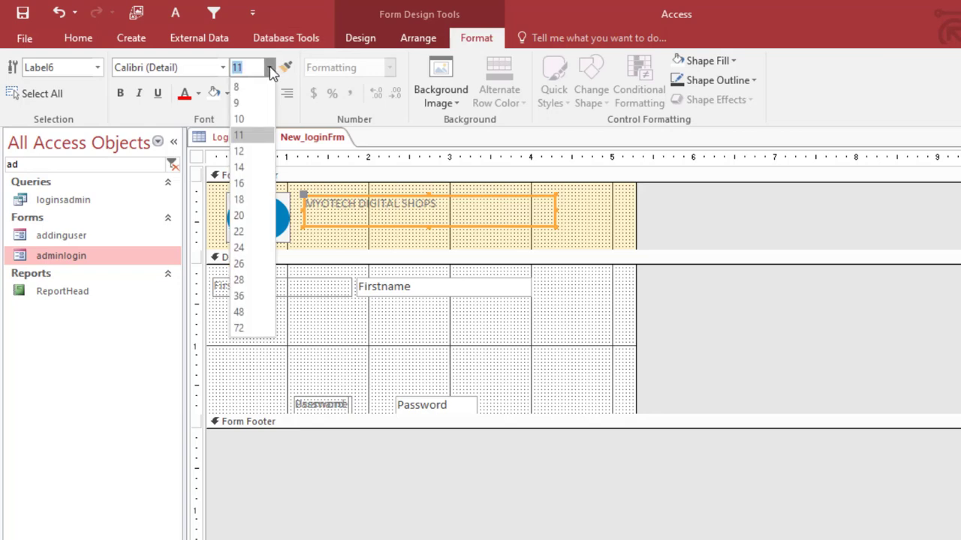
click(241, 199)
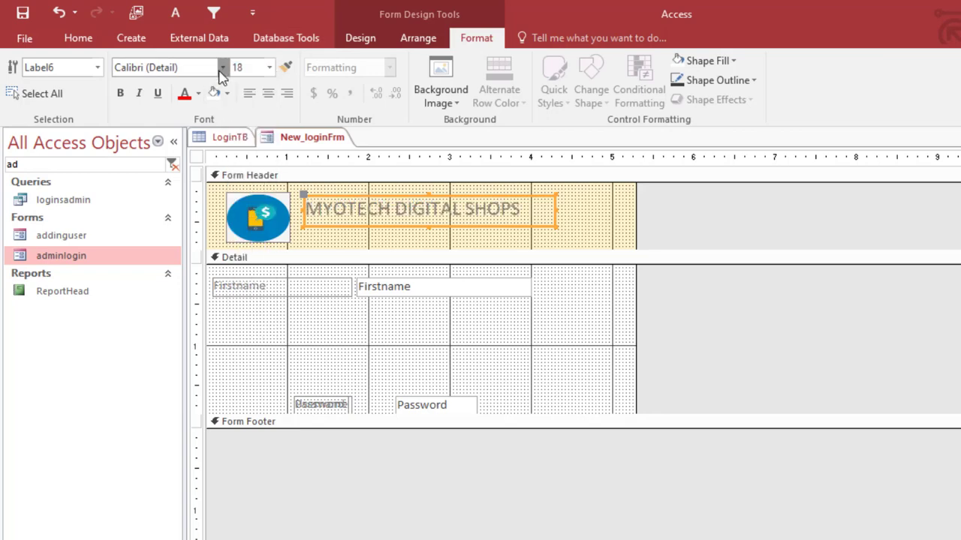
click(223, 67)
click(185, 191)
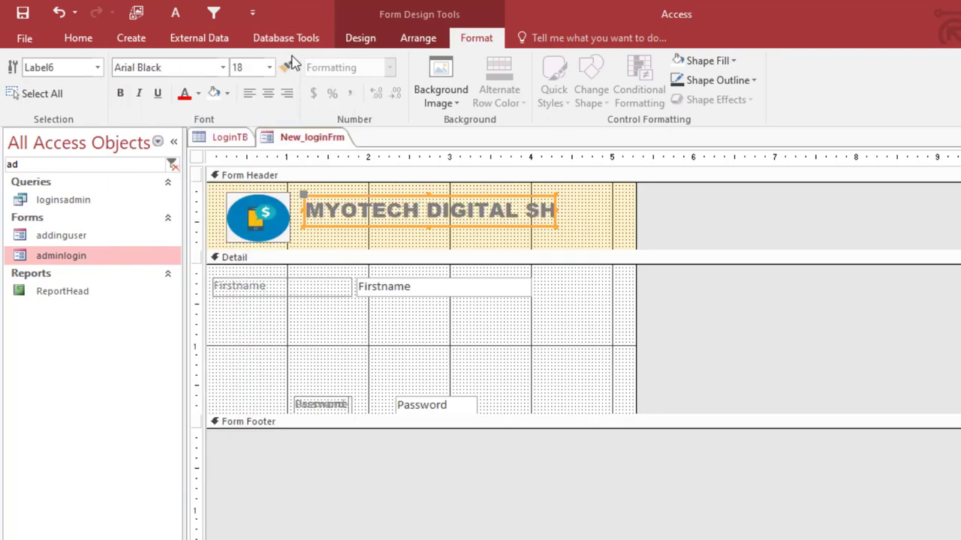
click(269, 68)
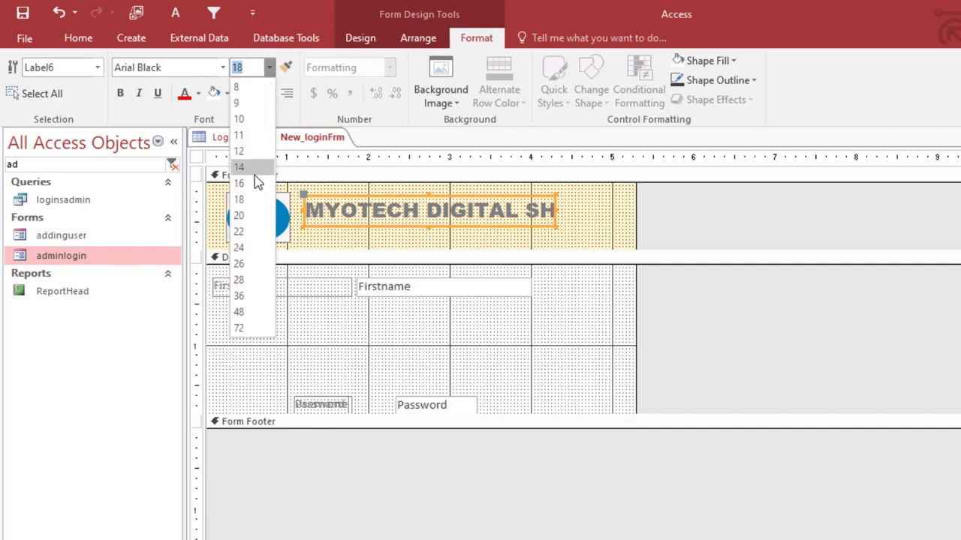
click(255, 173)
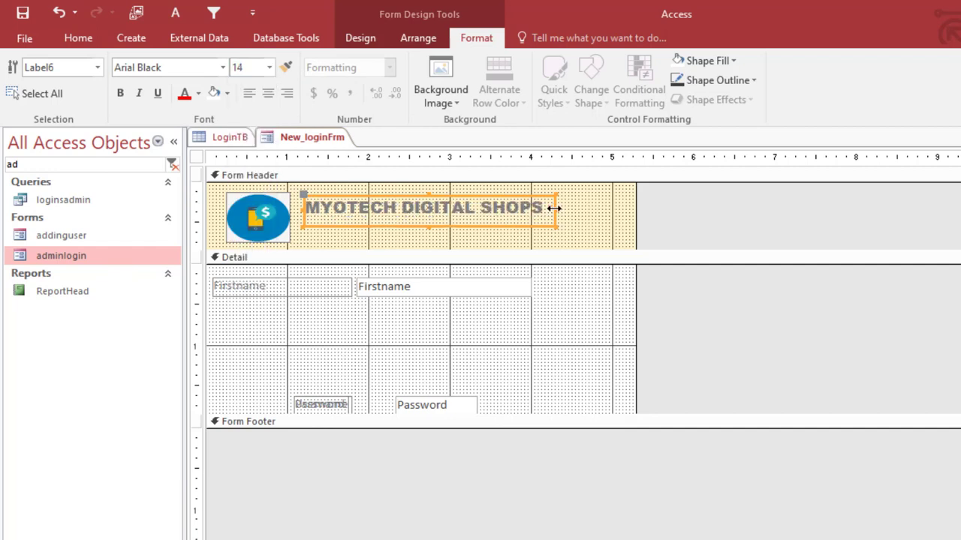
drag(554, 208, 570, 210)
click(269, 68)
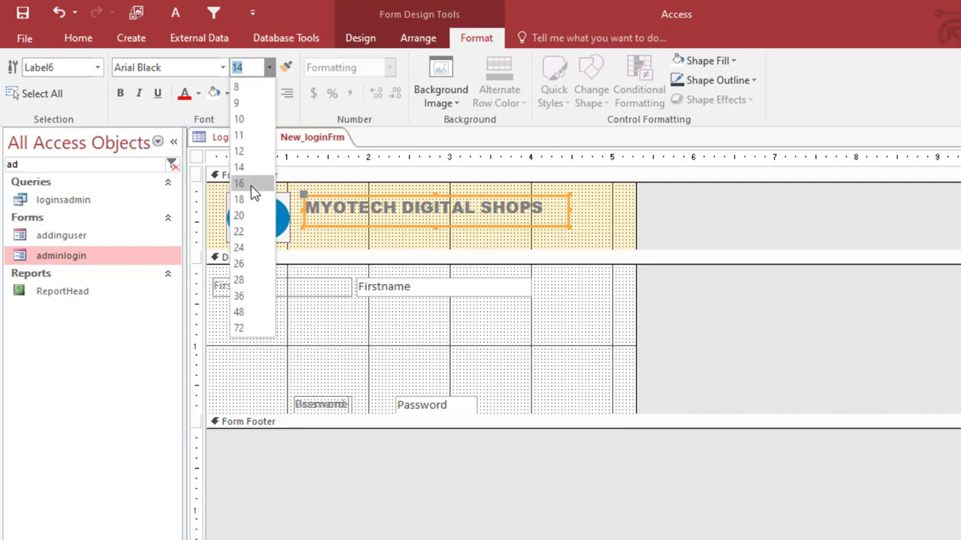
click(253, 186)
- Widen the title label slightly, nudge it down, and make its text black
double_click(577, 215)
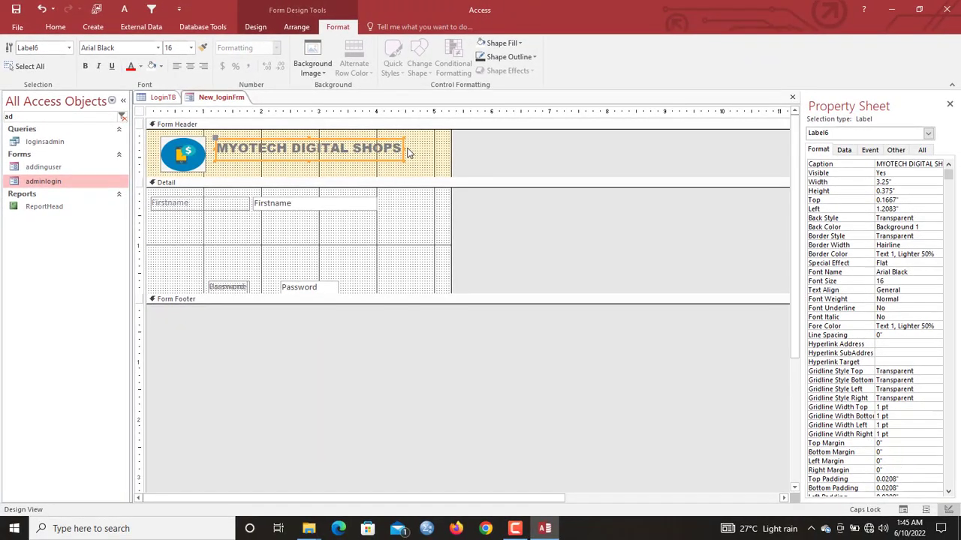
drag(403, 148, 413, 148)
key(Down)
key(Down)
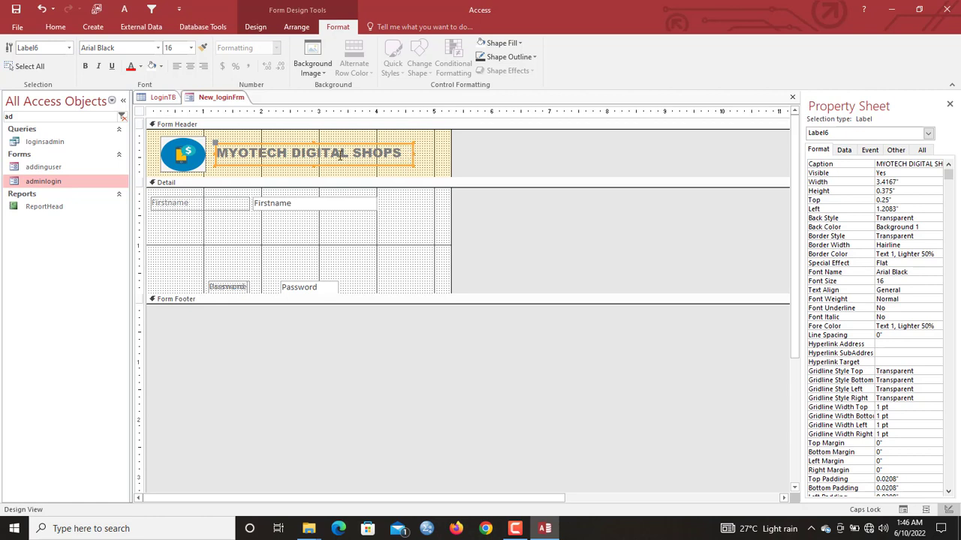
click(141, 66)
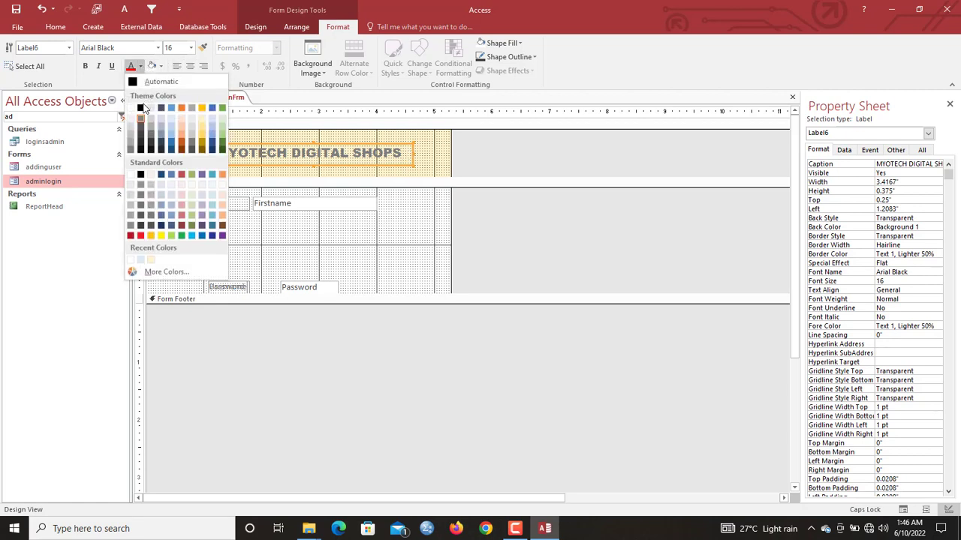
click(140, 108)
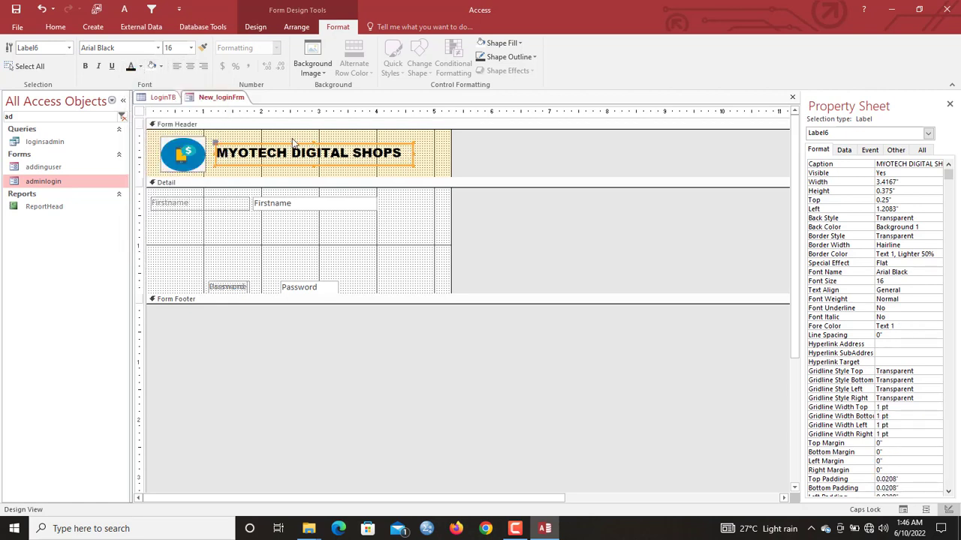
click(140, 113)
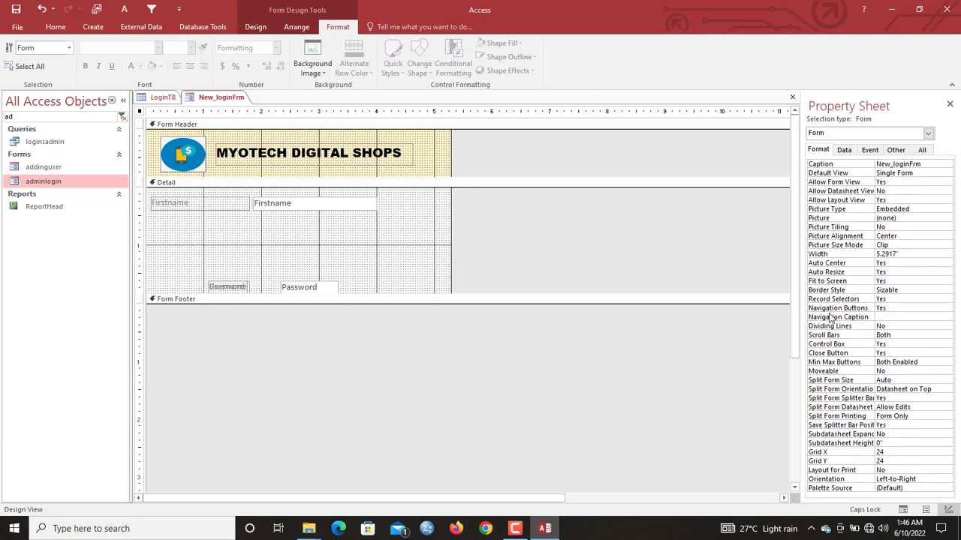
- Preview the login form in Form View, then return to Design View
right_click(212, 97)
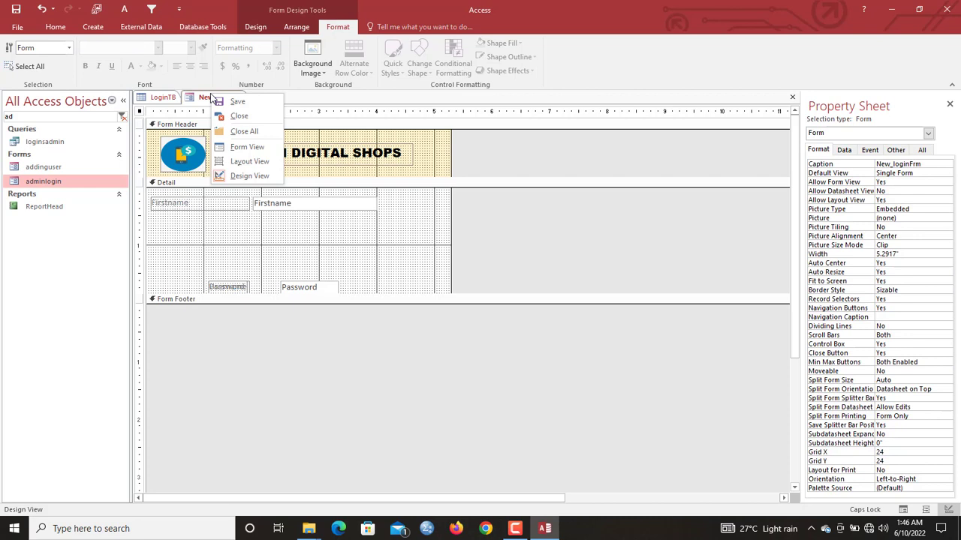
click(249, 148)
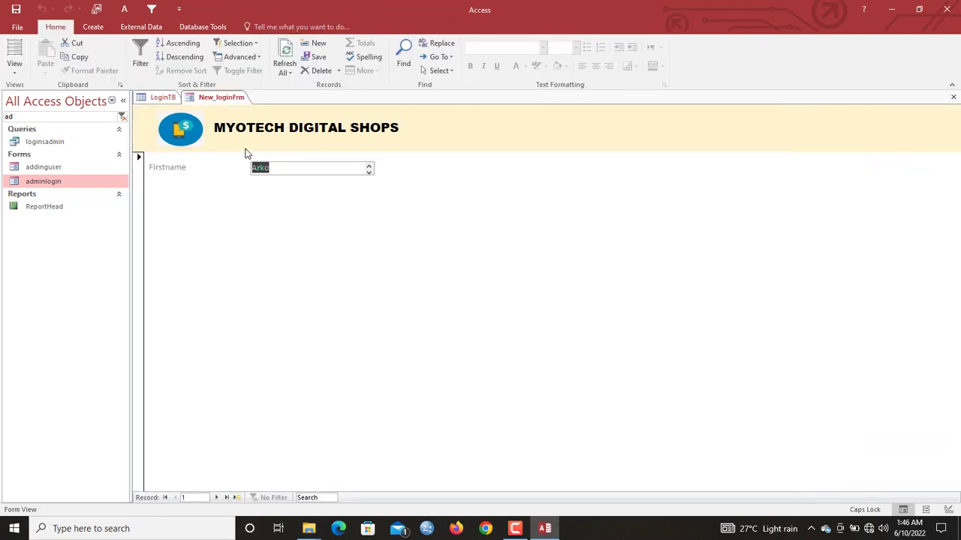
click(138, 178)
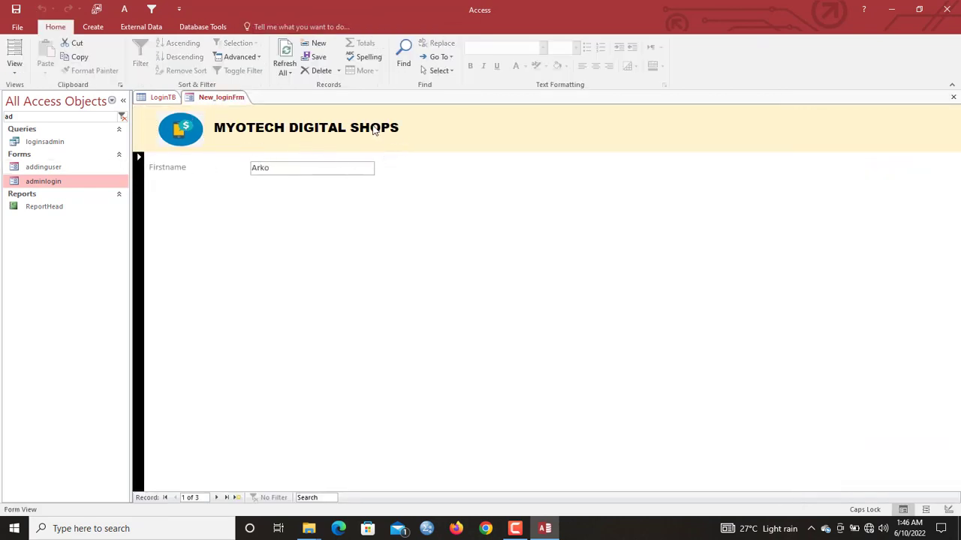
right_click(217, 105)
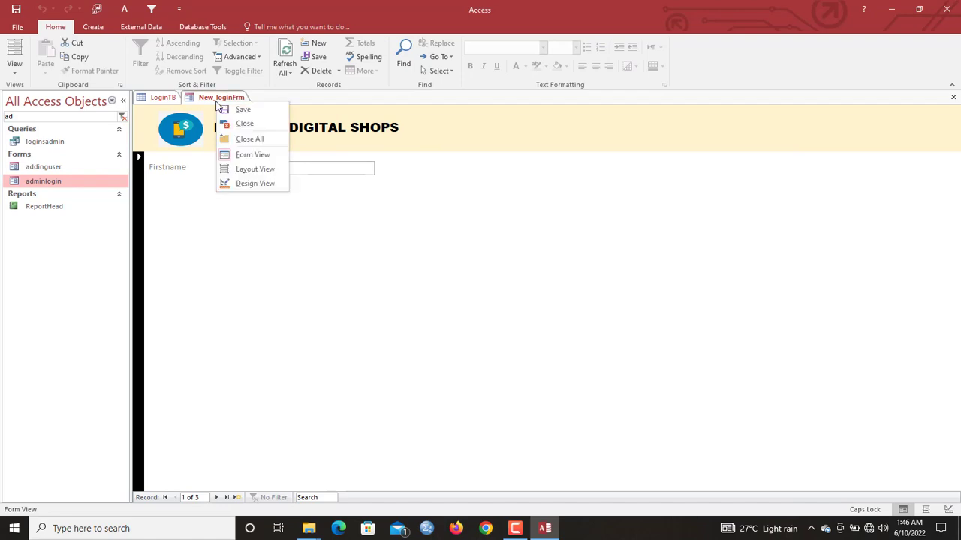
click(248, 185)
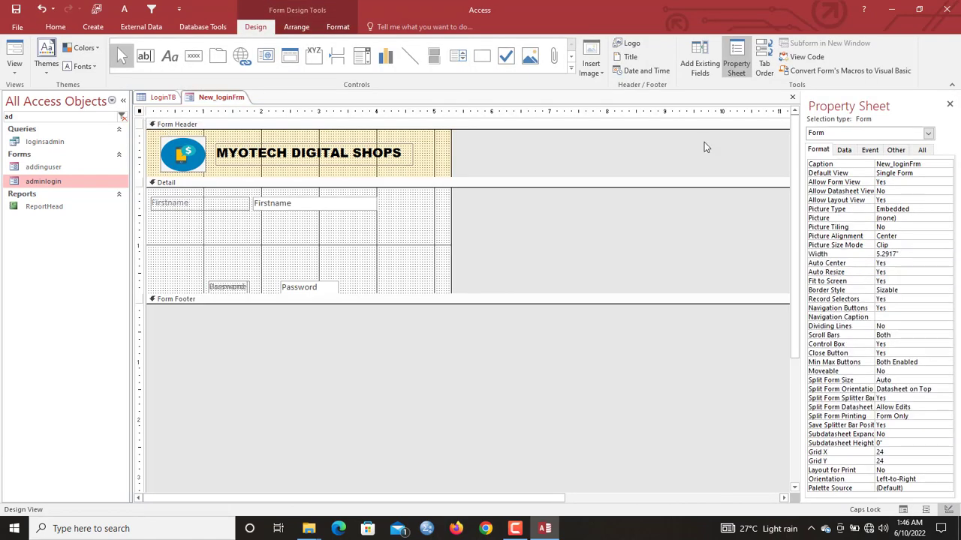
- Set the form's Pop Up property to Yes, test it as a floating window, and return to Design View
click(895, 149)
click(897, 165)
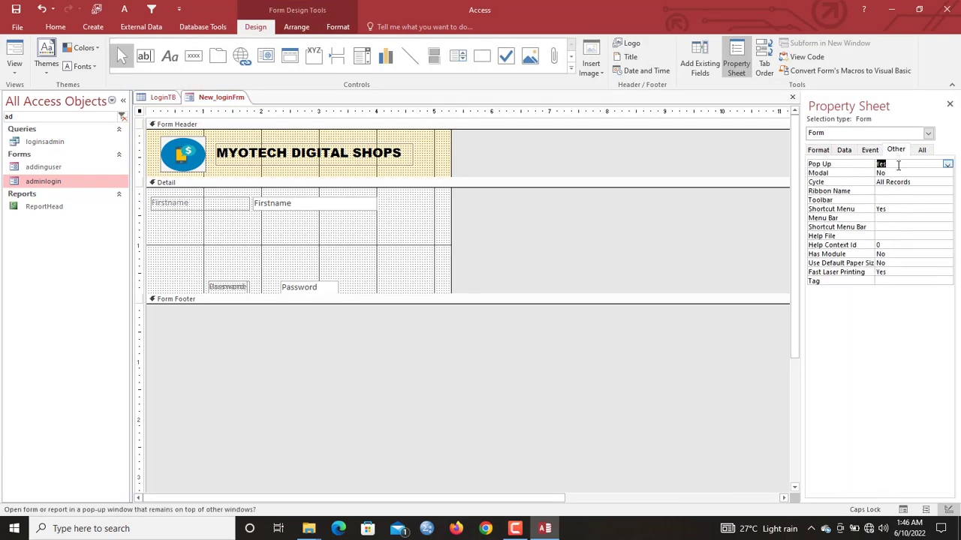
right_click(210, 102)
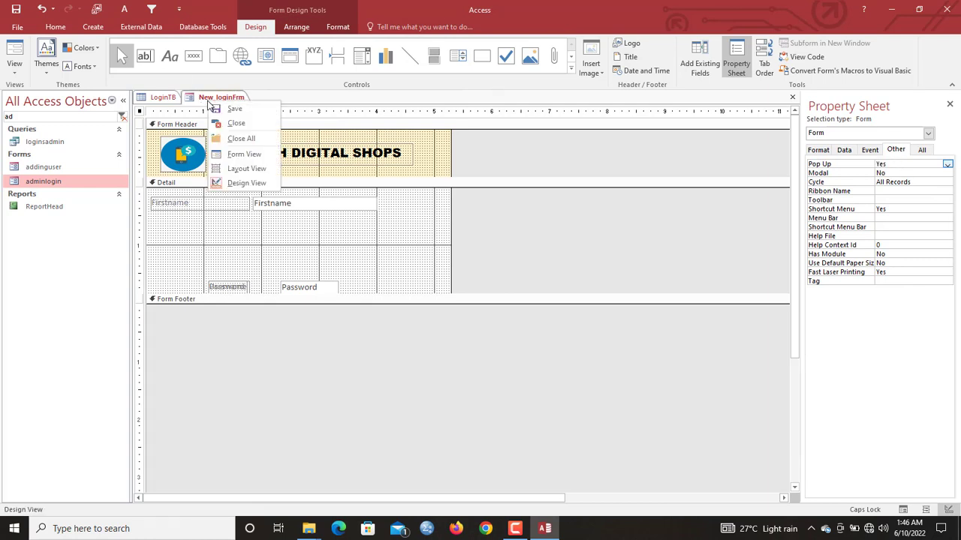
click(251, 153)
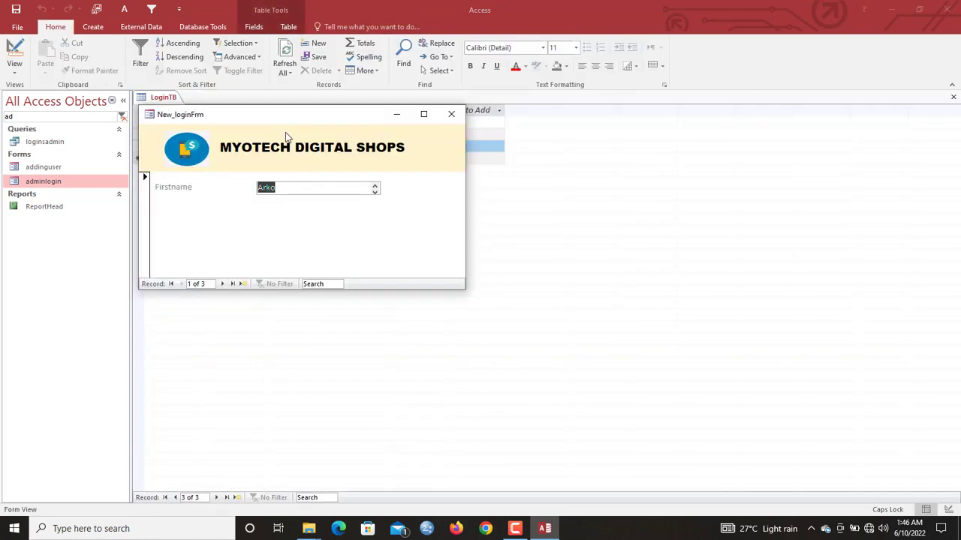
drag(282, 111, 423, 107)
right_click(428, 117)
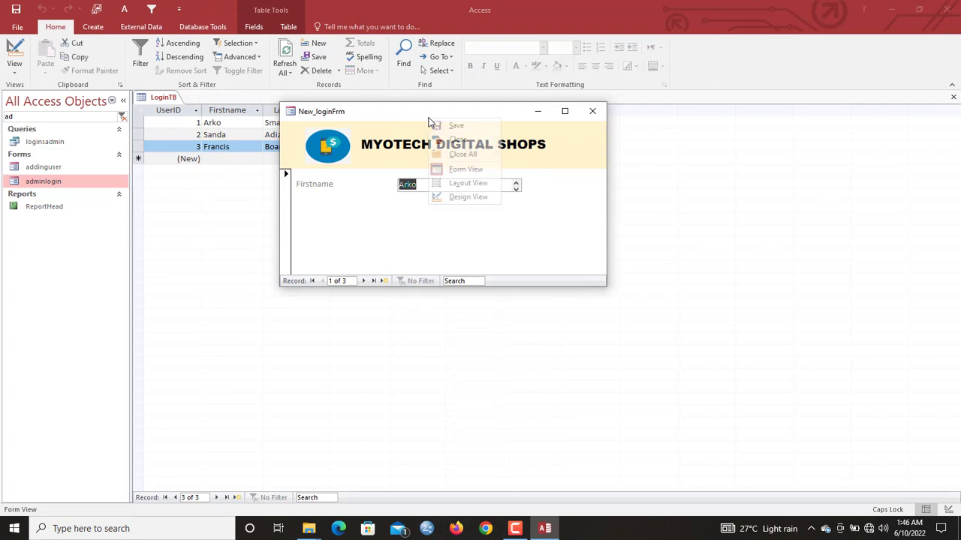
click(487, 198)
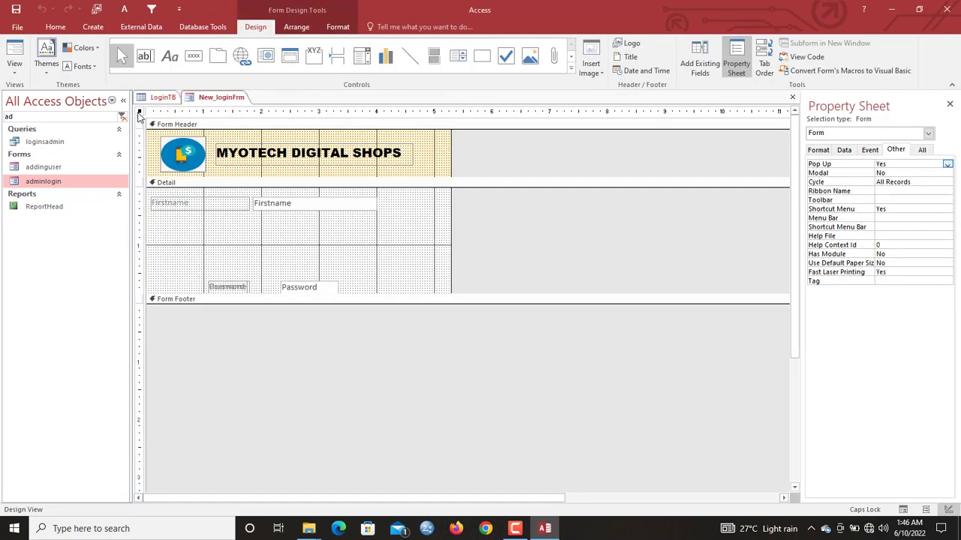
- Turn off the form's record selectors, navigation buttons and scroll bars
click(819, 151)
click(892, 301)
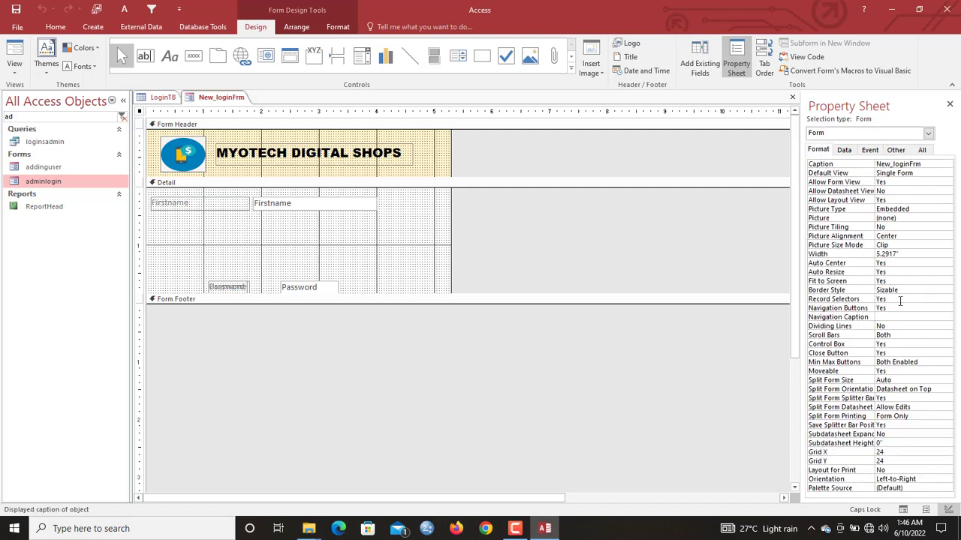
double_click(899, 300)
click(899, 308)
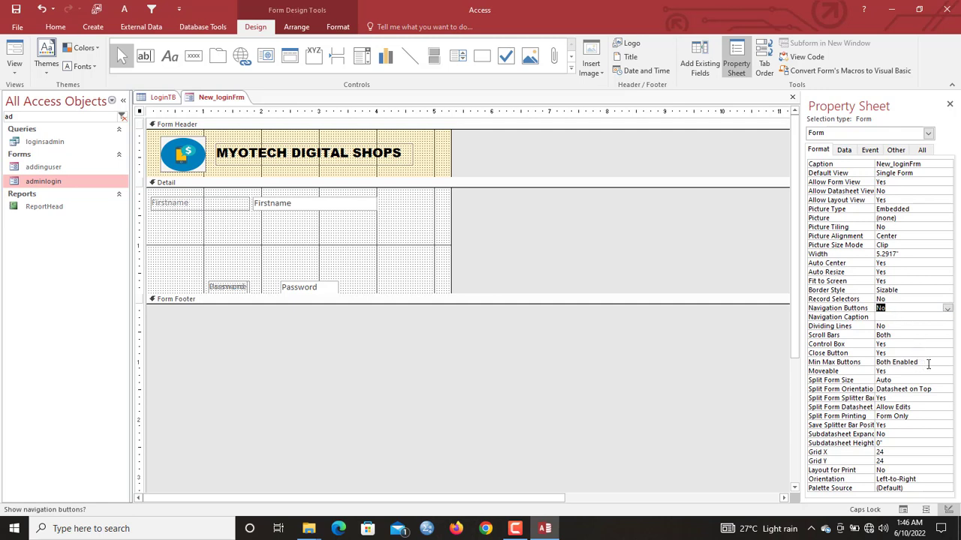
click(897, 335)
click(947, 336)
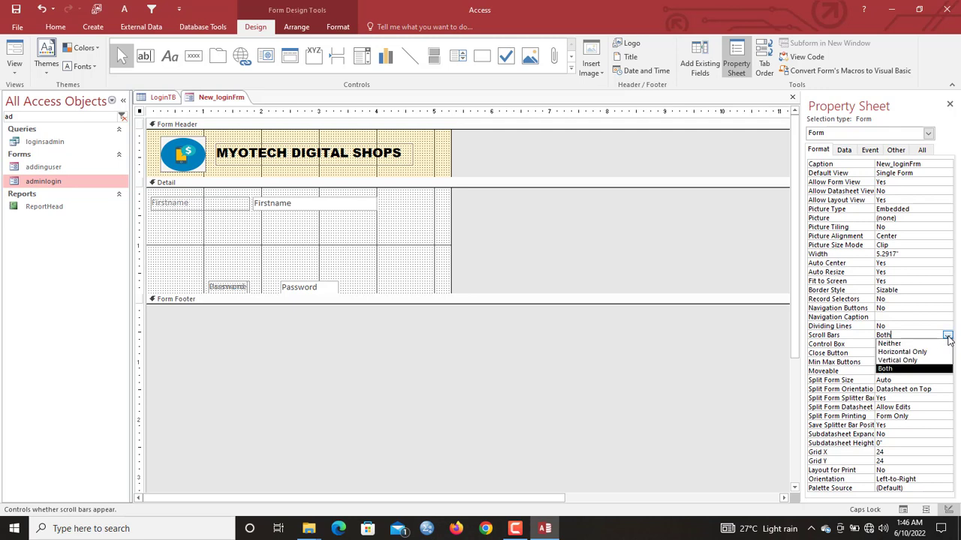
click(902, 344)
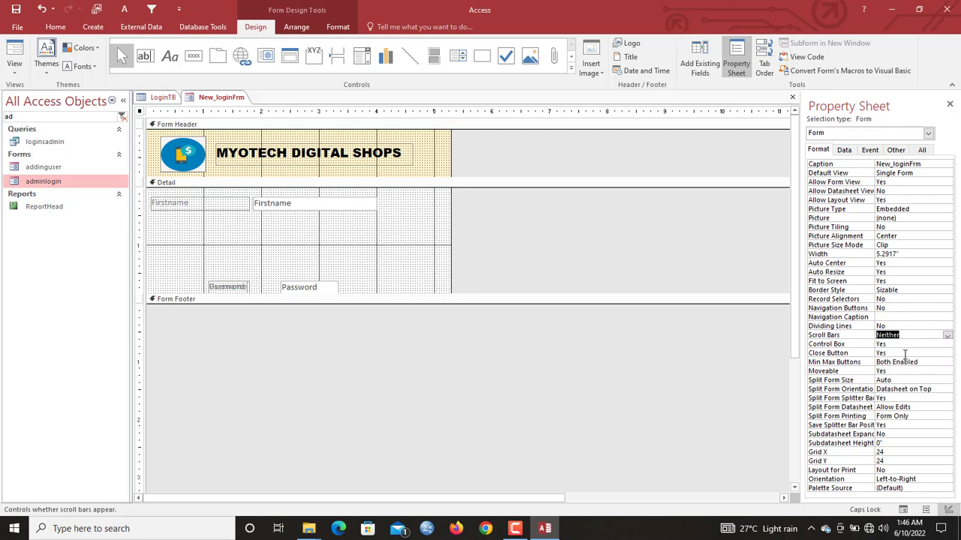
- Set Min Max Buttons to None and Close Button to No, then preview in Form View
click(905, 353)
click(929, 362)
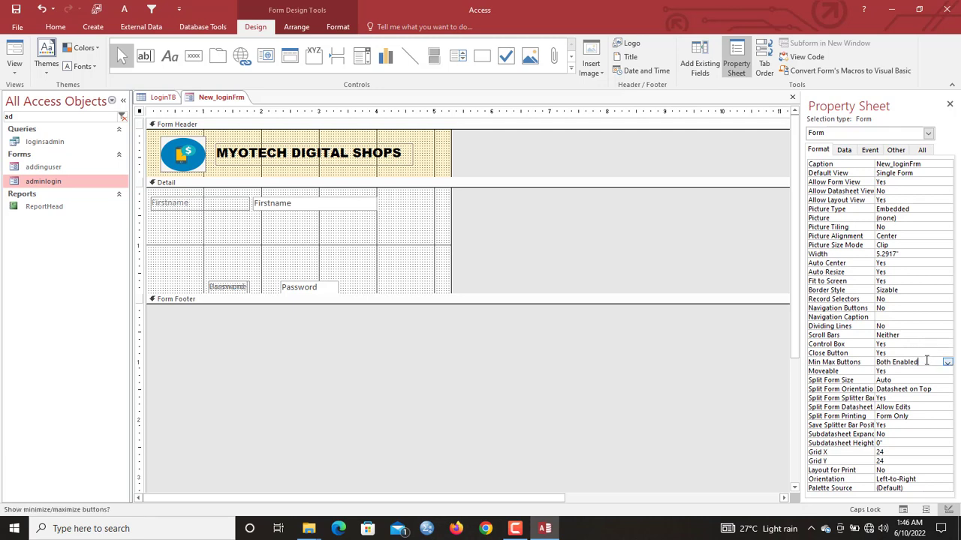
click(947, 364)
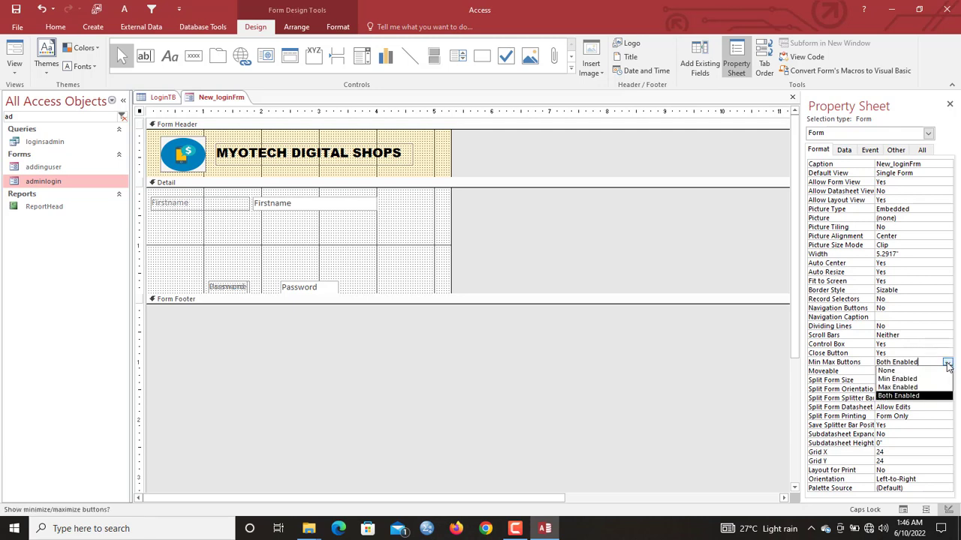
click(891, 371)
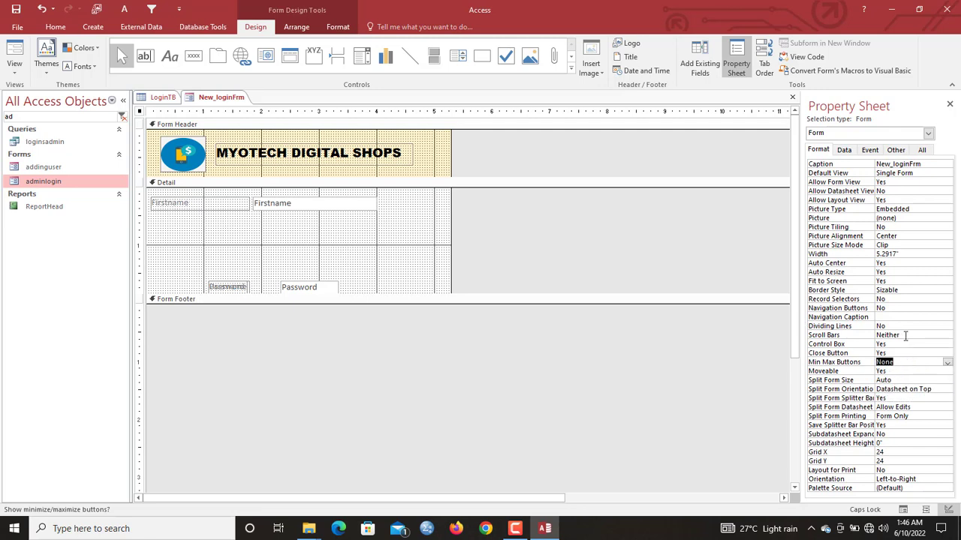
double_click(895, 353)
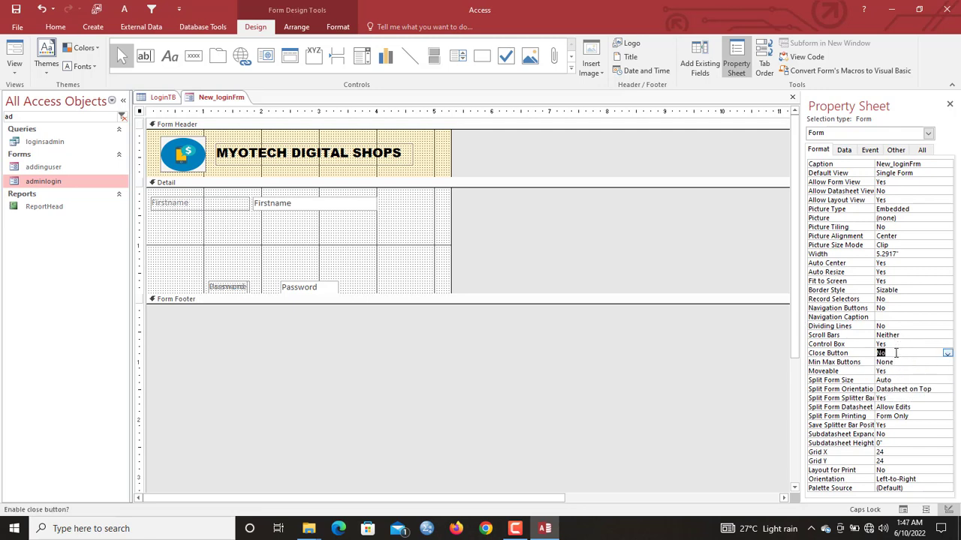
right_click(230, 96)
click(269, 149)
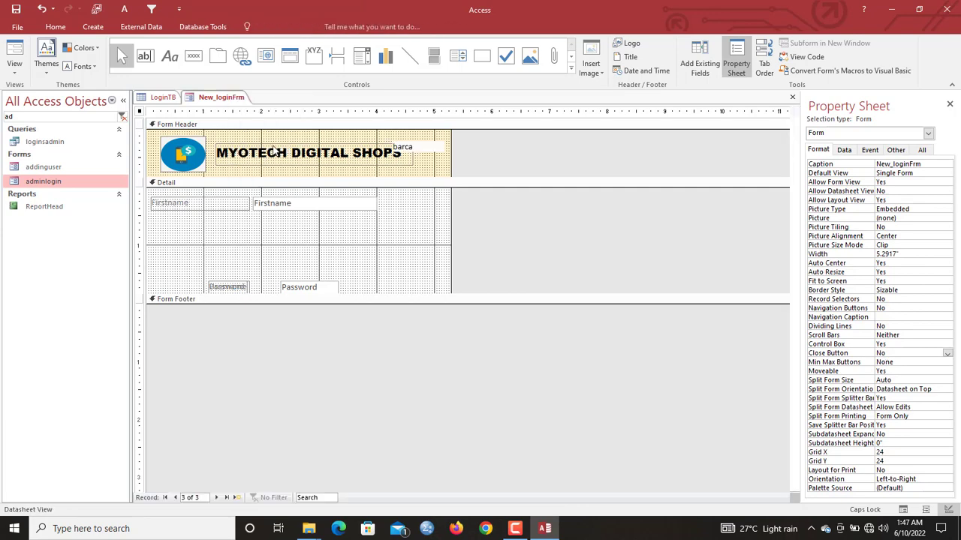
- Return to Design View and nudge the MYOTECH DIGITAL SHOPS title up slightly
drag(262, 120, 403, 110)
right_click(403, 109)
click(441, 185)
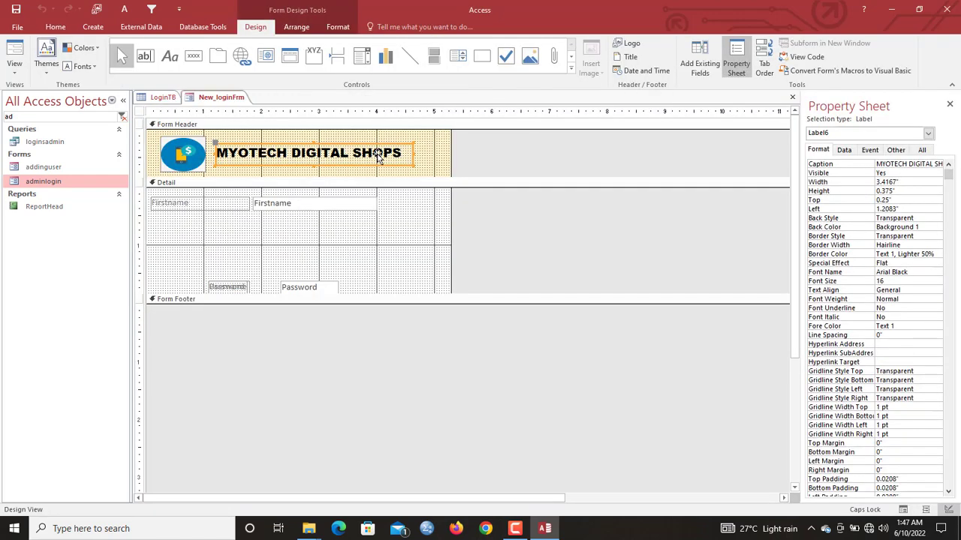
key(Up)
key(Up)
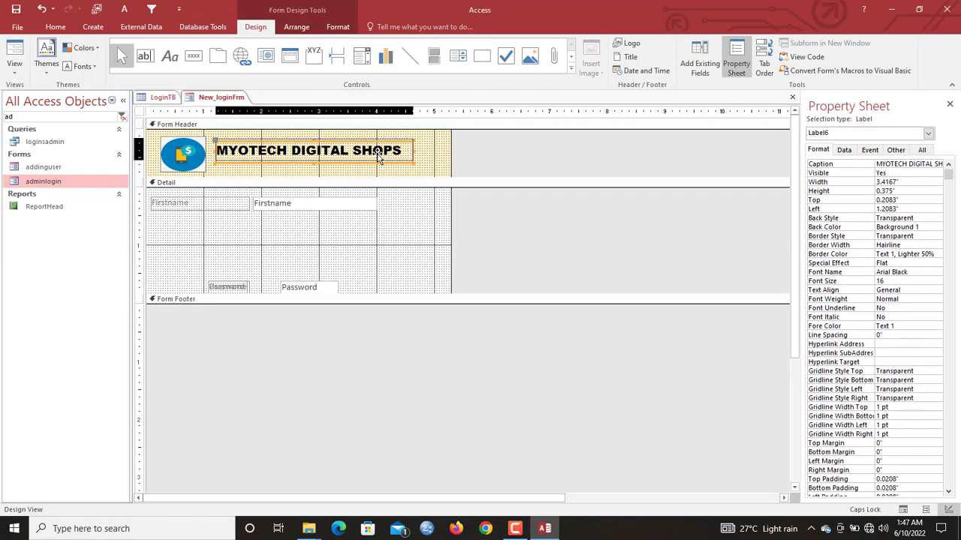
- Paste a copy of the title below it and retype it as .....APPLICATIONS....
key(ctrl+v)
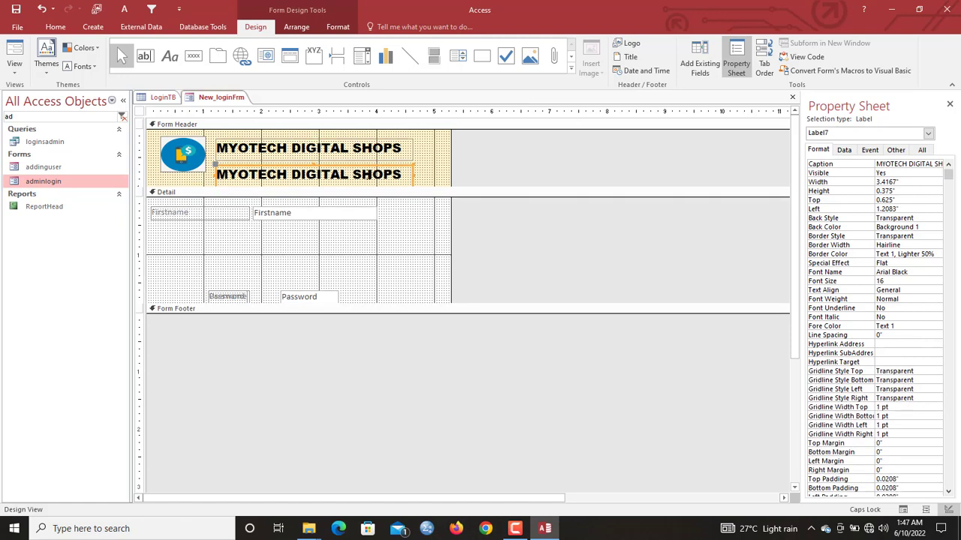
drag(404, 177, 163, 175)
text(APPLICATIONS)
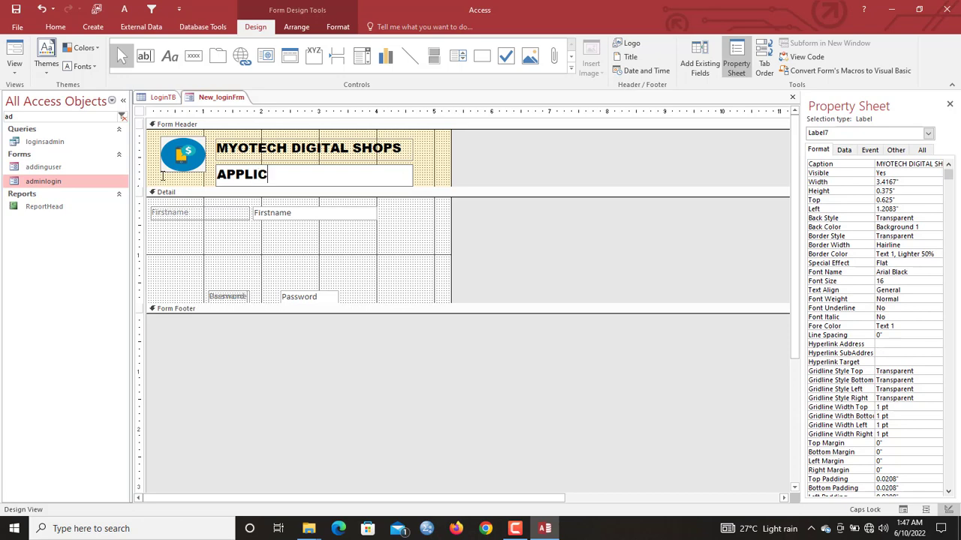
click(435, 178)
click(331, 175)
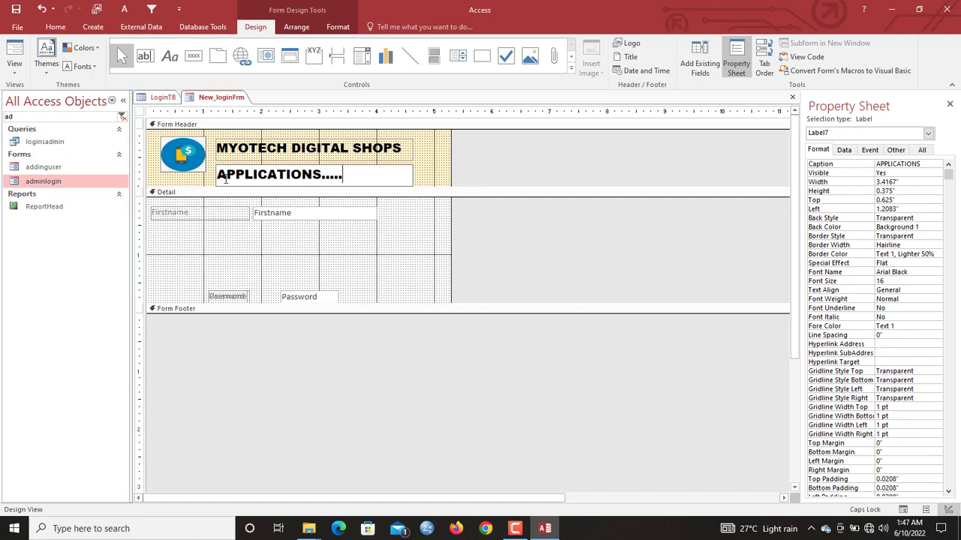
text(.....)
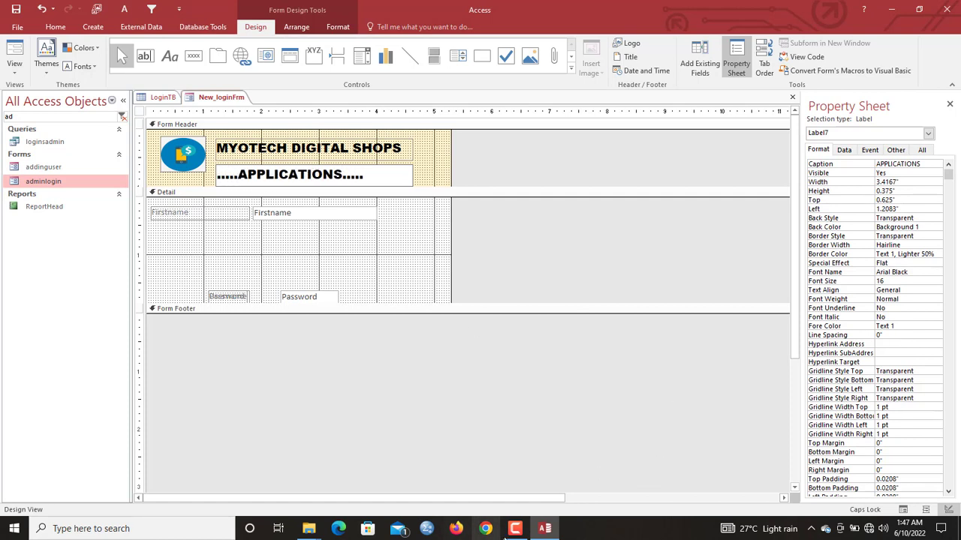
click(414, 160)
click(382, 169)
- Make the subtitle size 12, centred, 0.25" tall and 3" wide
click(335, 30)
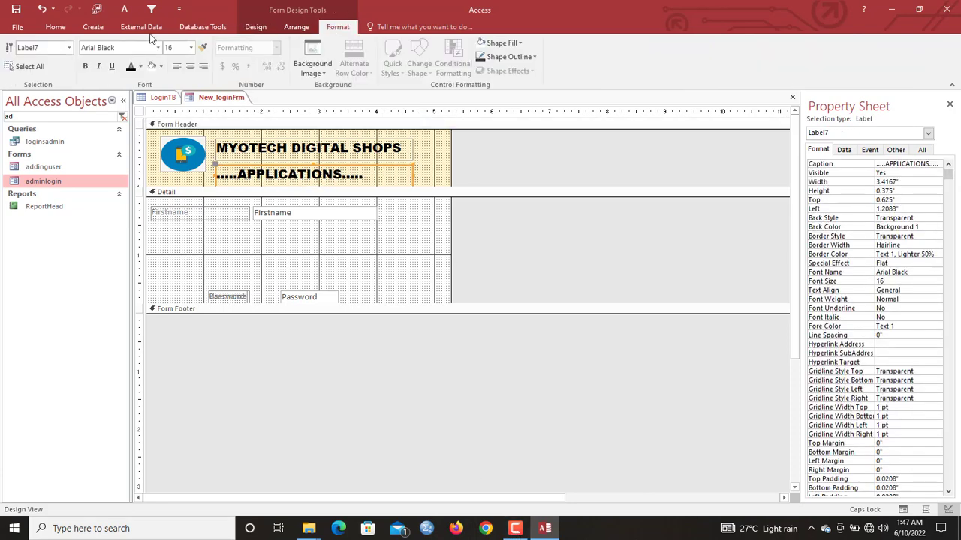
click(191, 47)
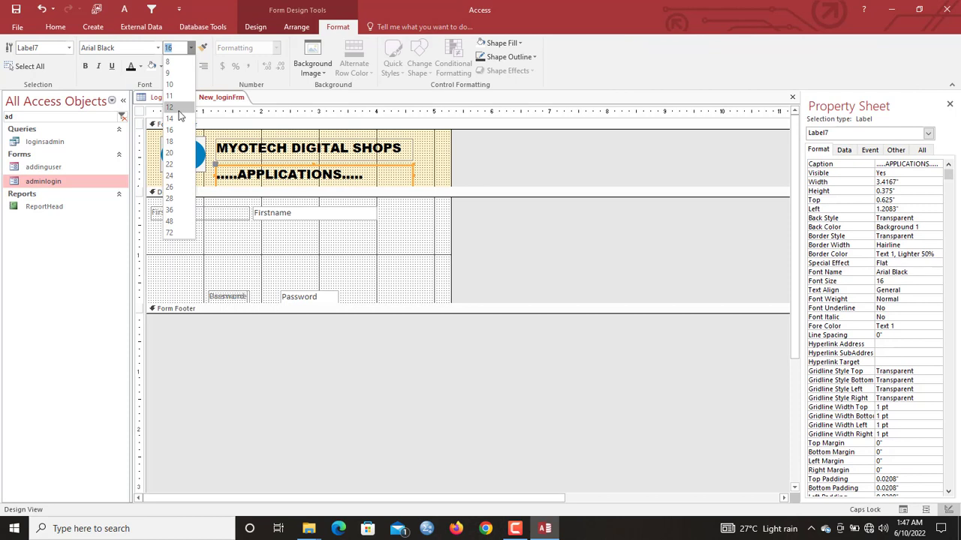
click(179, 107)
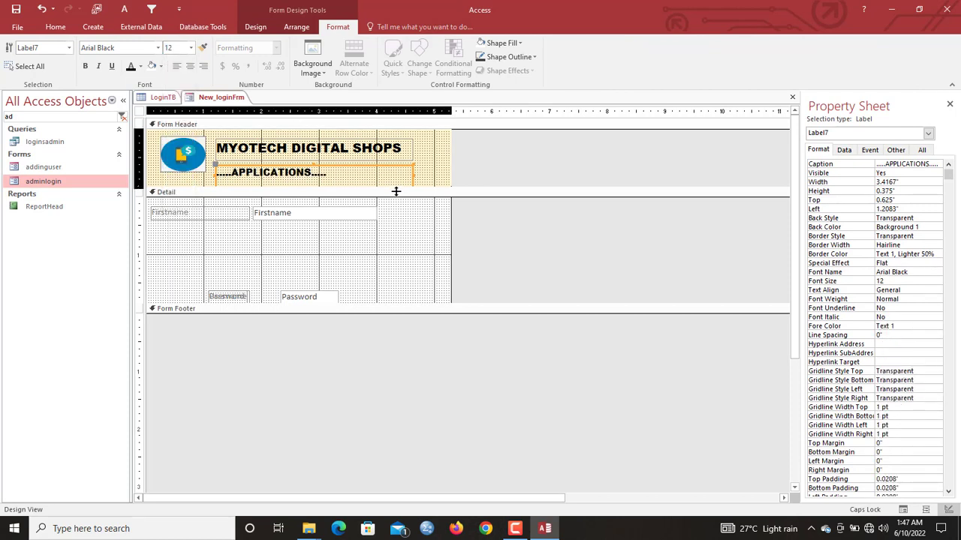
drag(395, 191, 386, 198)
drag(313, 185, 313, 179)
key(ctrl+e)
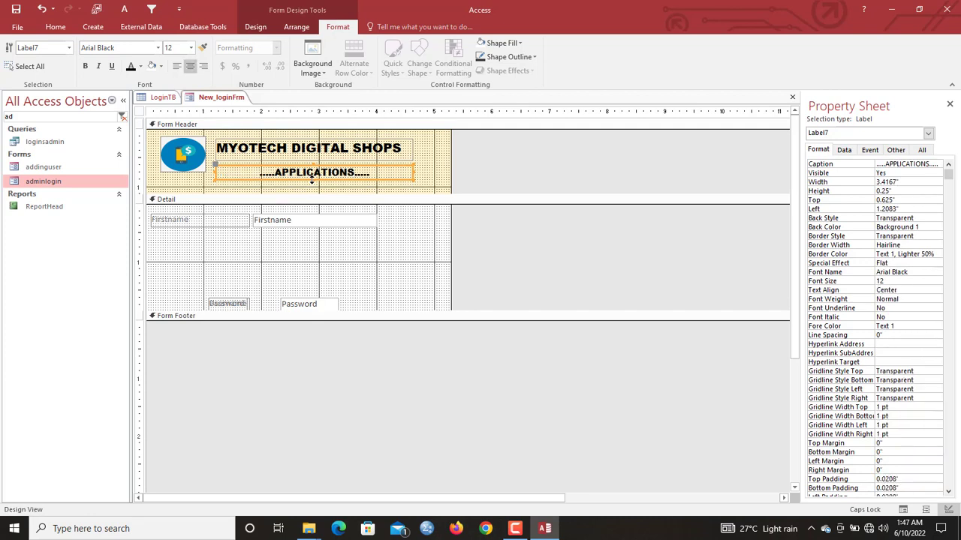
drag(412, 171, 351, 162)
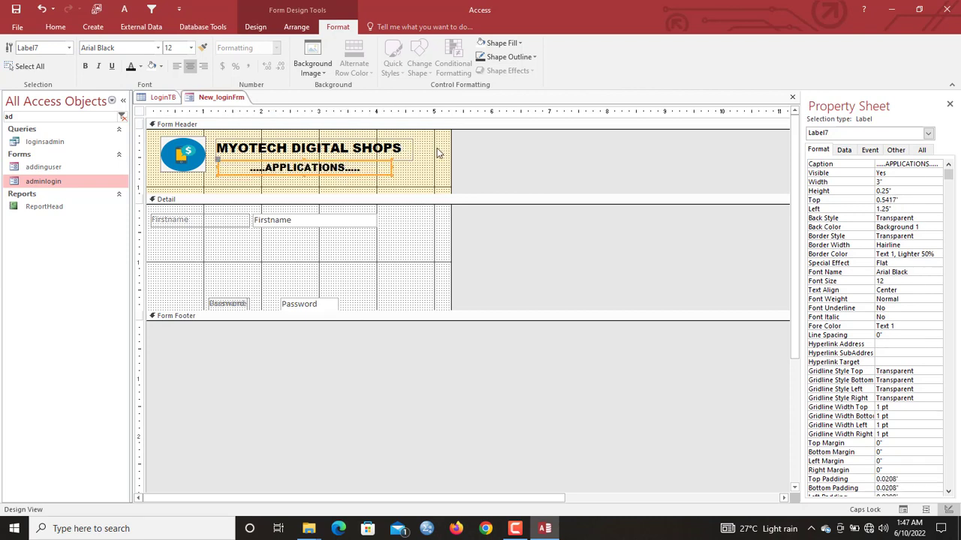
- Shrink the Form Header to 0.8333" and enlarge the logo slightly
drag(398, 194, 396, 187)
click(421, 180)
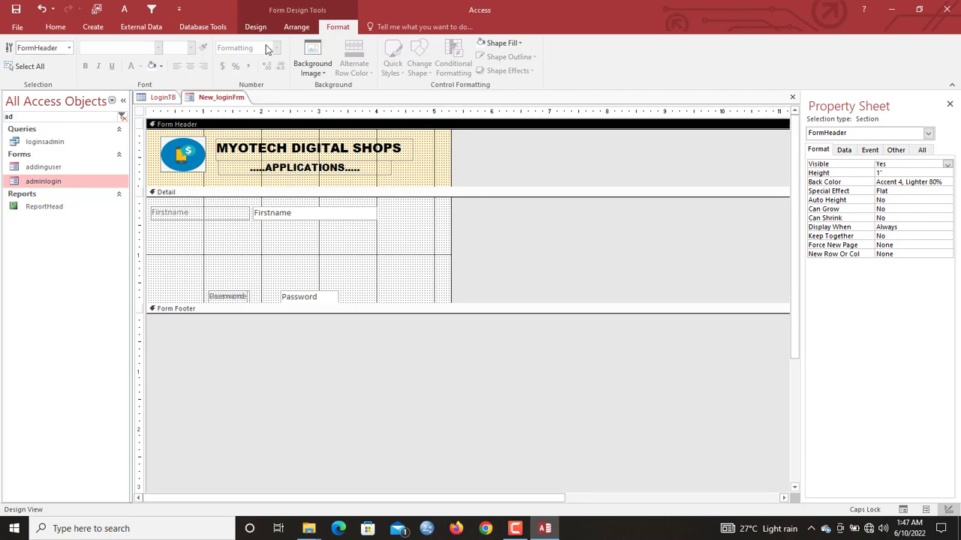
drag(349, 182, 348, 175)
drag(418, 178, 289, 150)
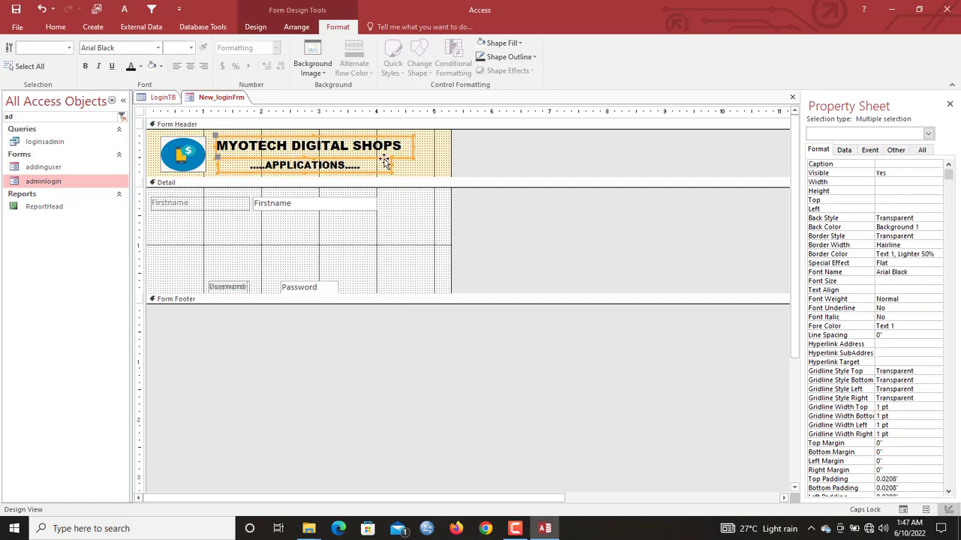
click(174, 163)
drag(160, 173, 157, 176)
click(314, 233)
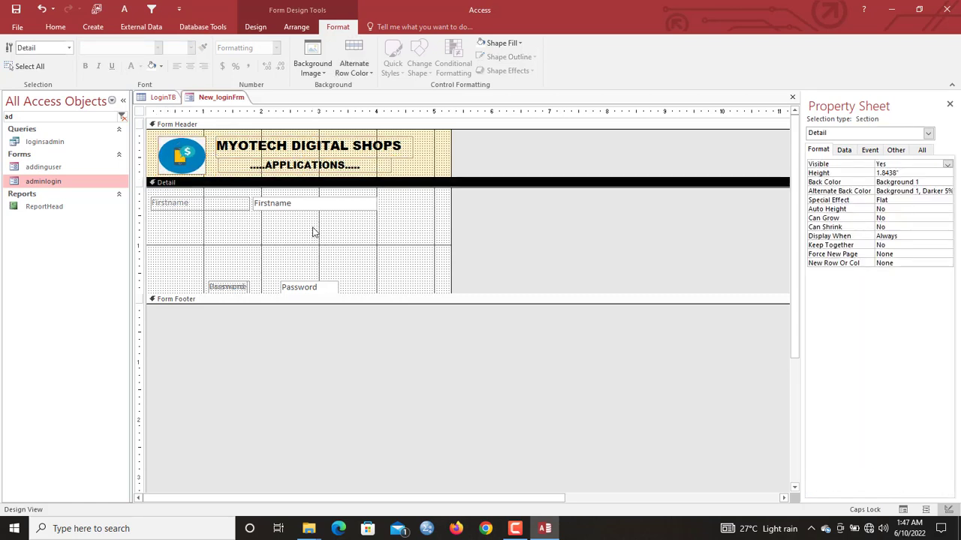
click(254, 27)
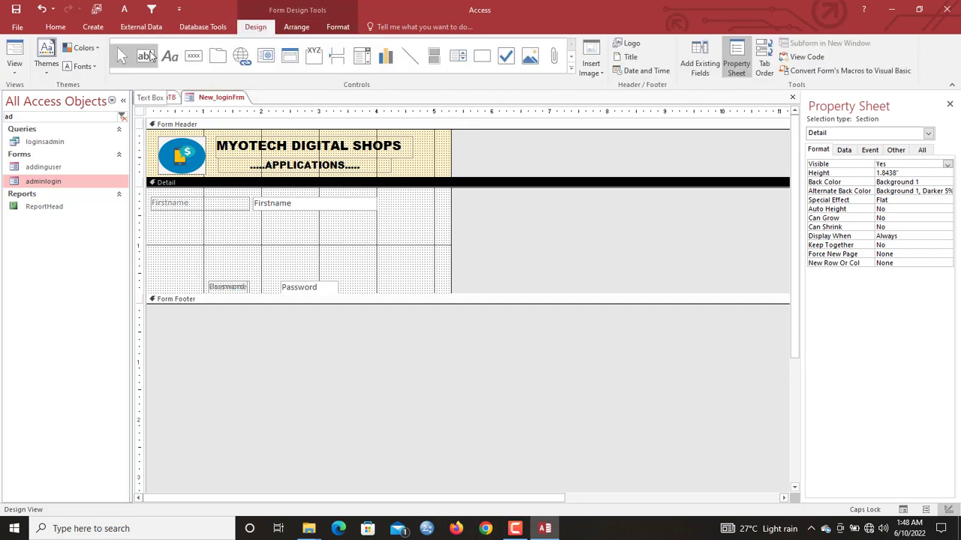
- Draw an unbound text box below Firstname and caption its label Username:
click(150, 58)
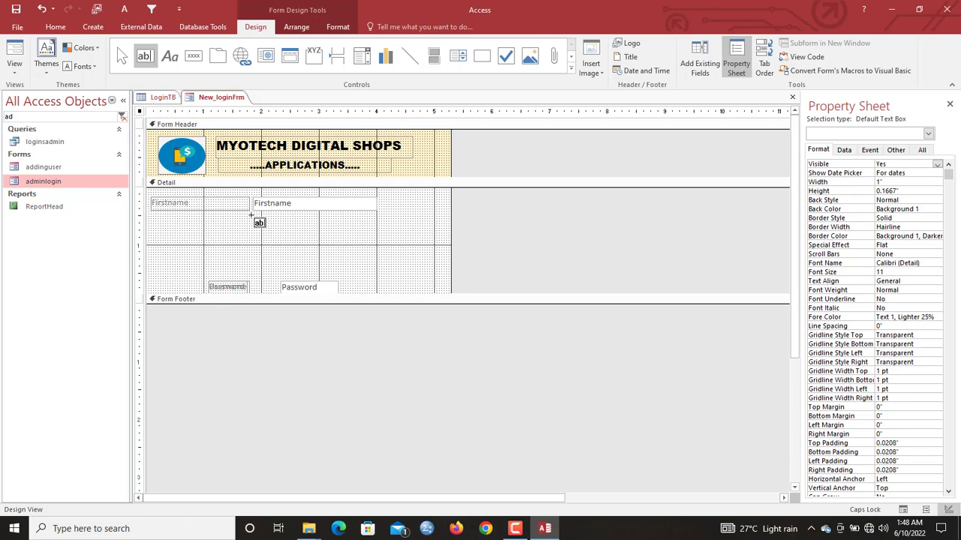
drag(252, 216, 375, 227)
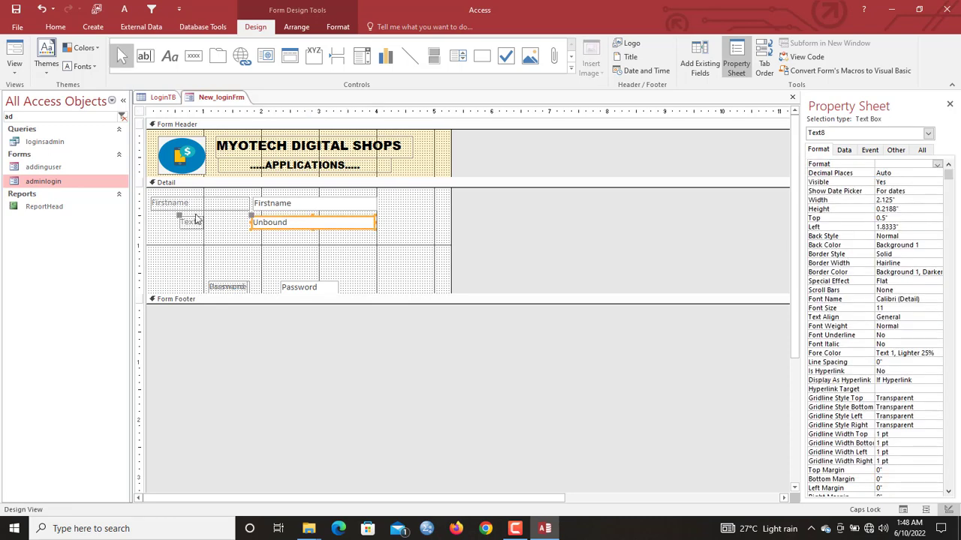
double_click(195, 223)
text(u)
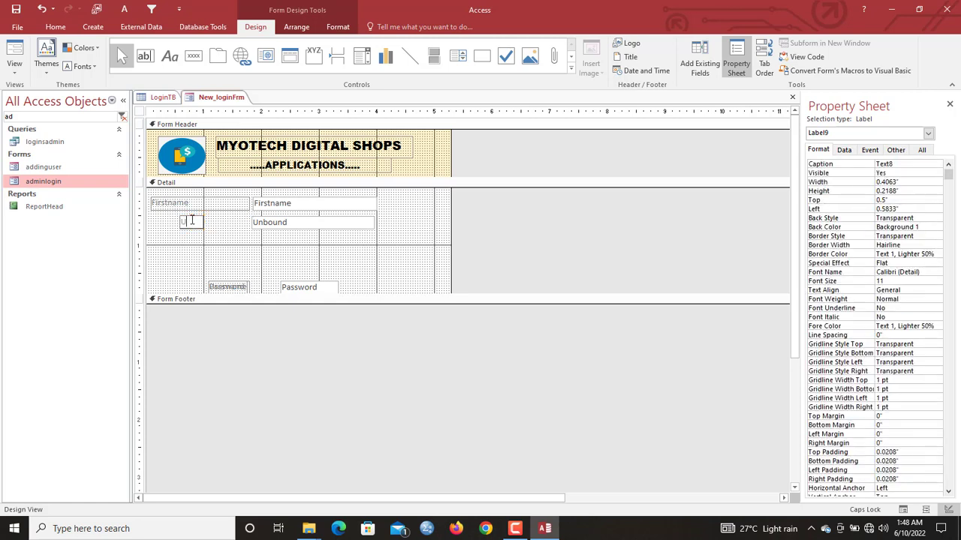
key(Caps_Lock)
text(sername:)
click(205, 245)
click(191, 226)
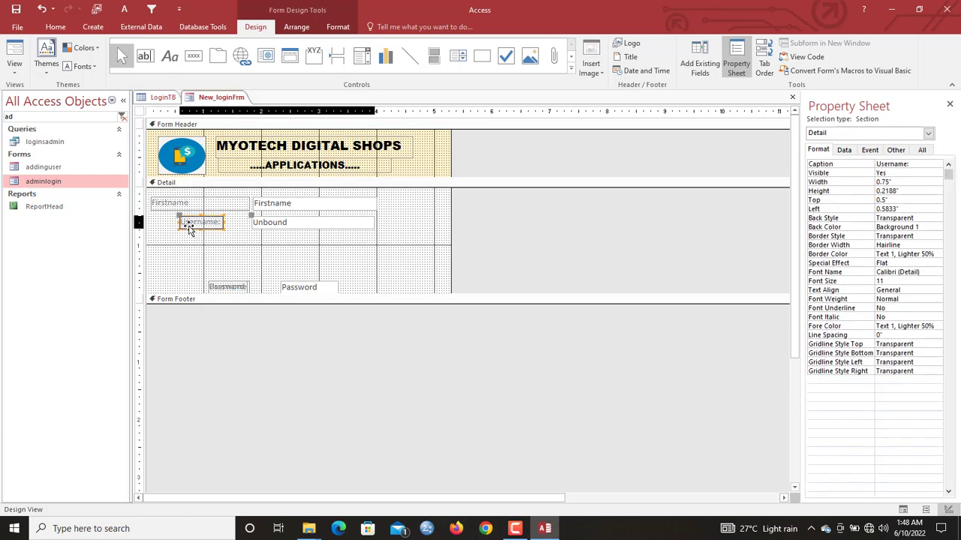
drag(181, 223, 150, 223)
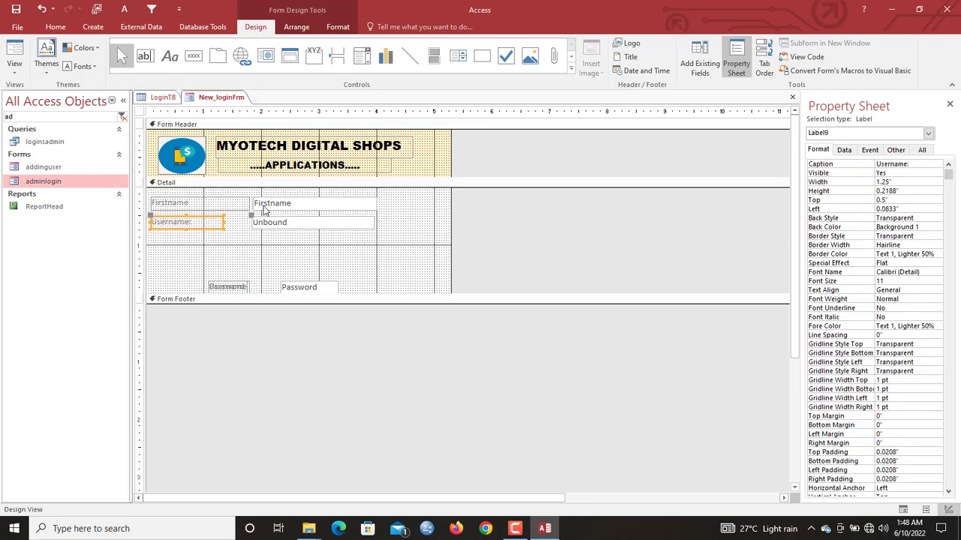
- Copy the Username label and box below it and caption the copy Password:
shift+click(286, 224)
key(ctrl+c)
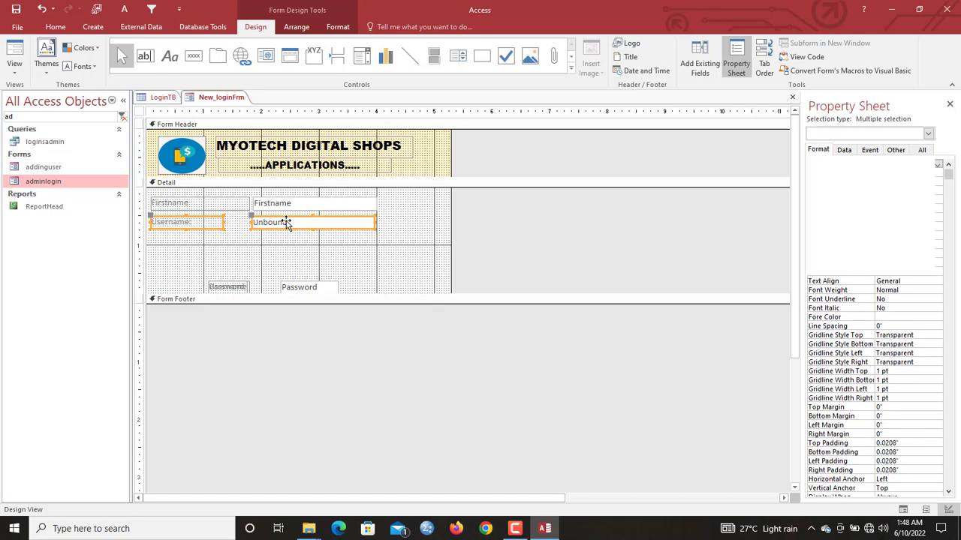
key(ctrl+v)
click(175, 242)
double_click(173, 240)
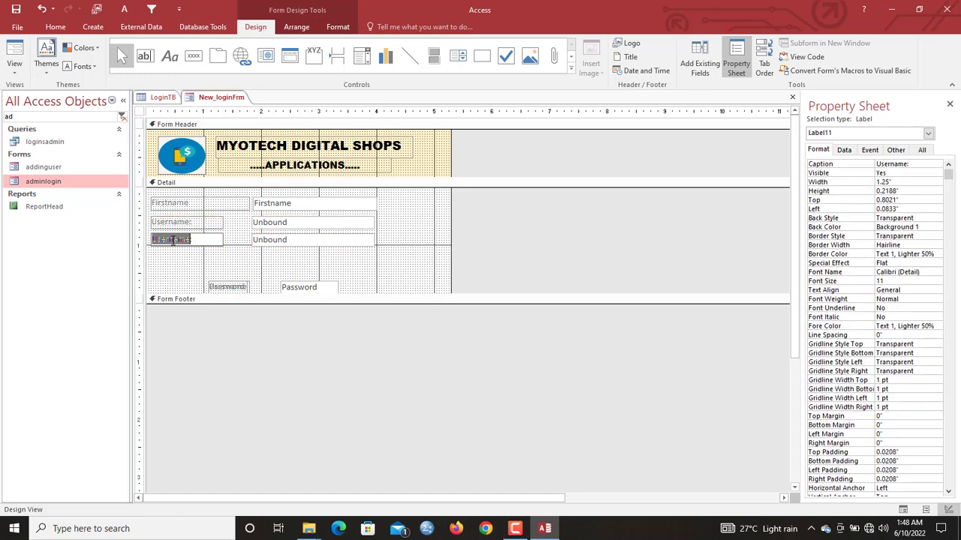
text(Password:)
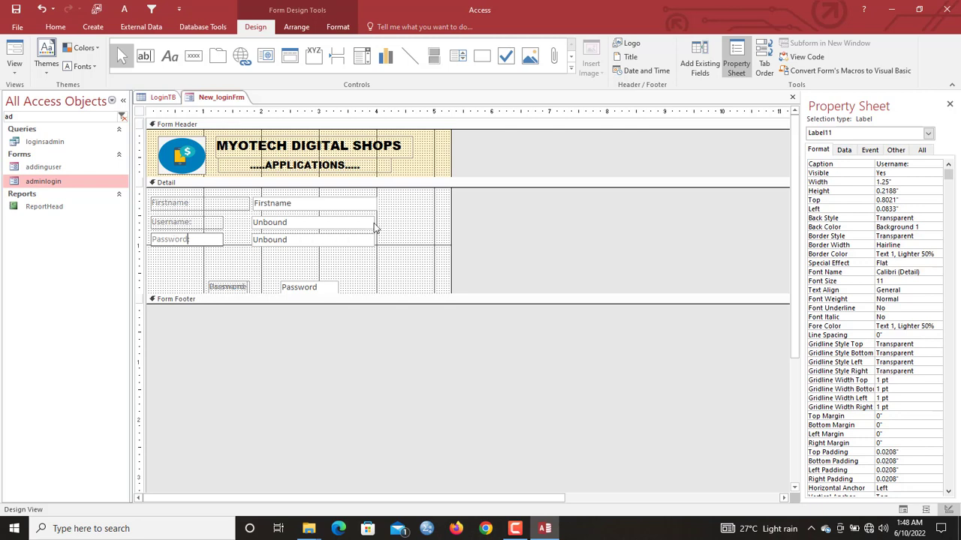
click(366, 223)
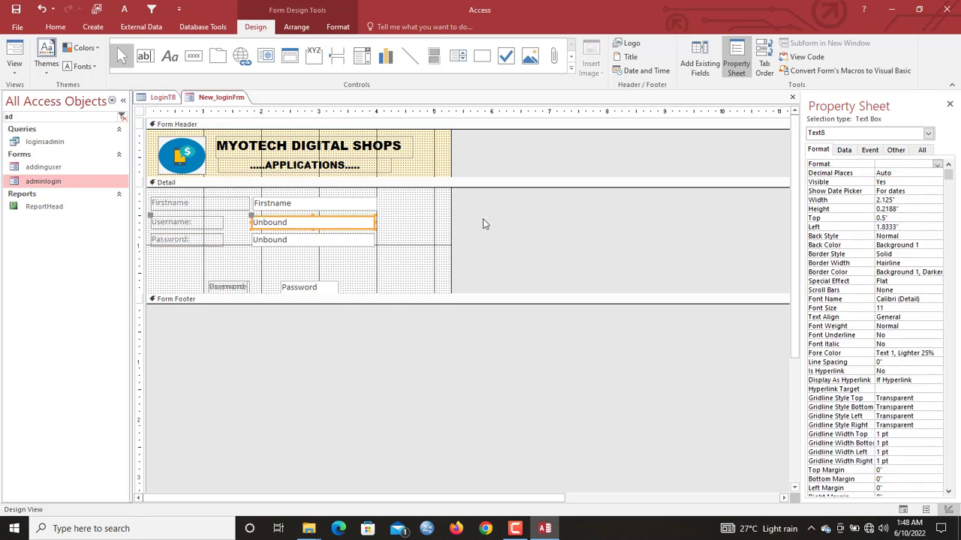
- On the Other tab, rename the Username box txt_username and the Password box (Text10) txt_password
click(897, 151)
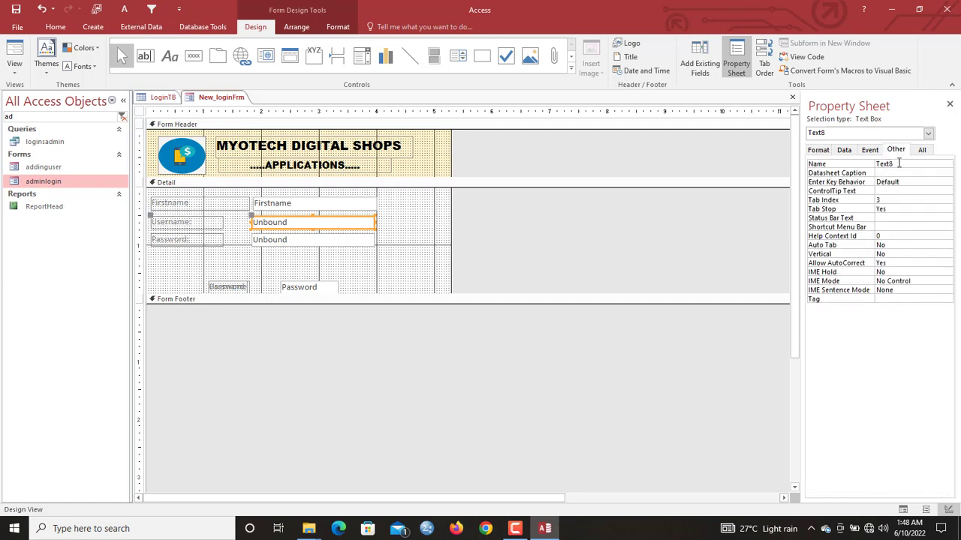
drag(899, 163, 836, 165)
text(txt_use)
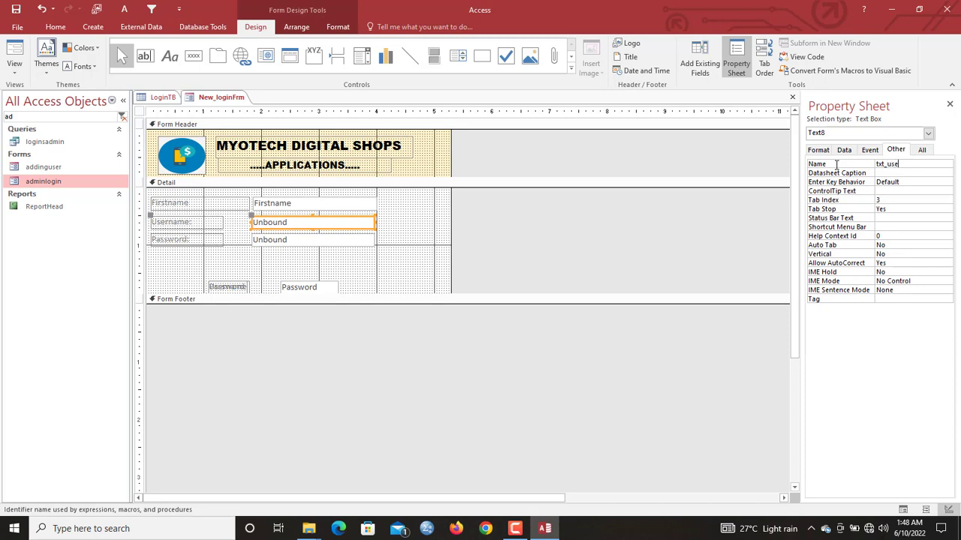
text(rname)
key(Return)
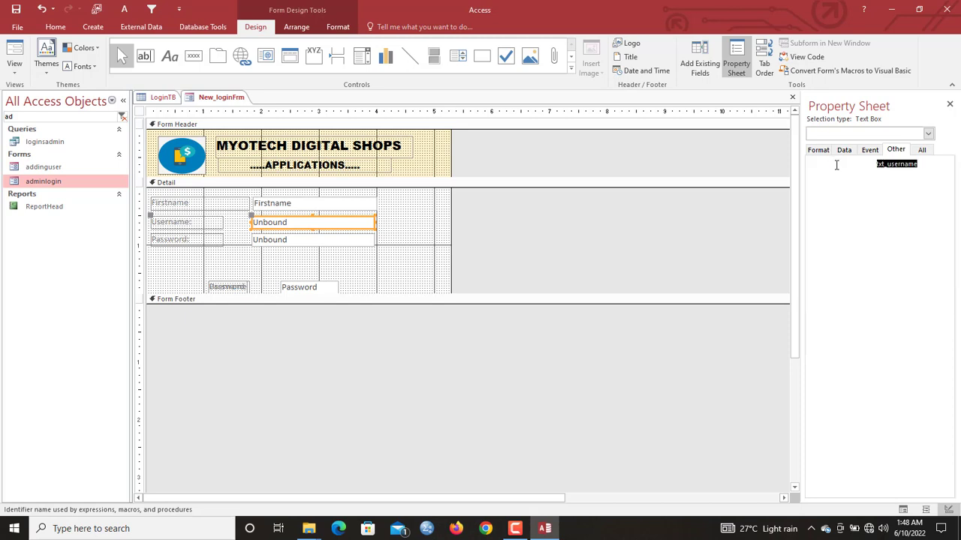
click(337, 239)
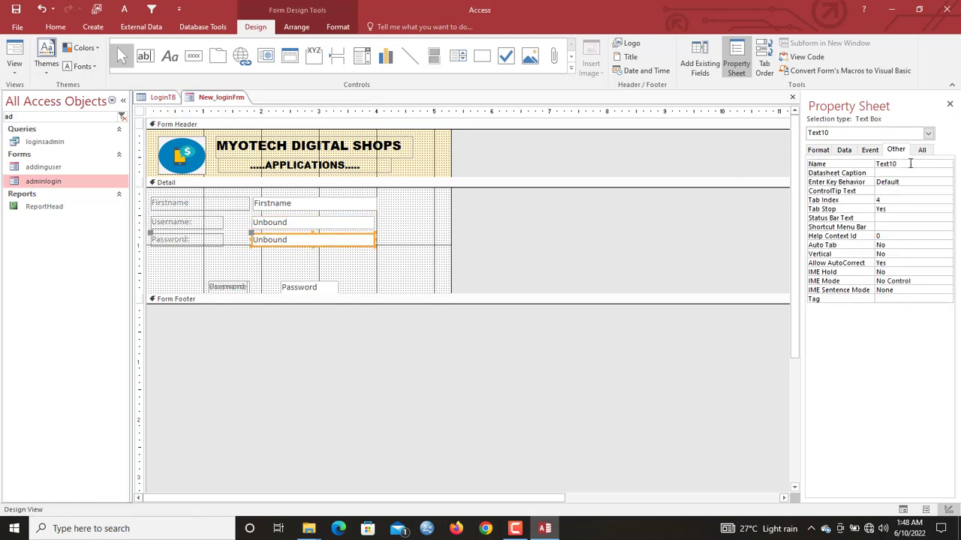
drag(910, 163, 831, 157)
text(txt_password)
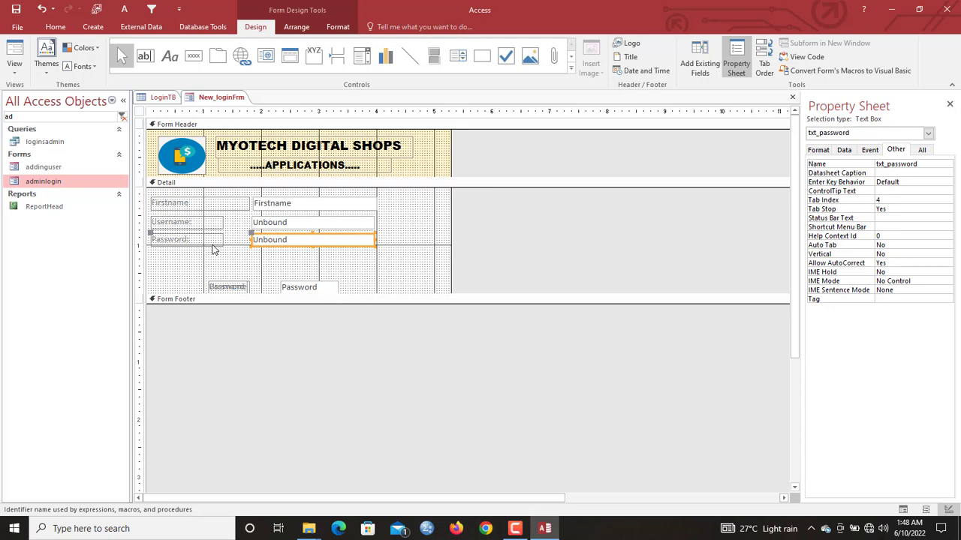
- Size the three labels to the widest, nudge the Username and Password boxes up, and shift the controls right
drag(213, 249, 198, 204)
right_click(197, 204)
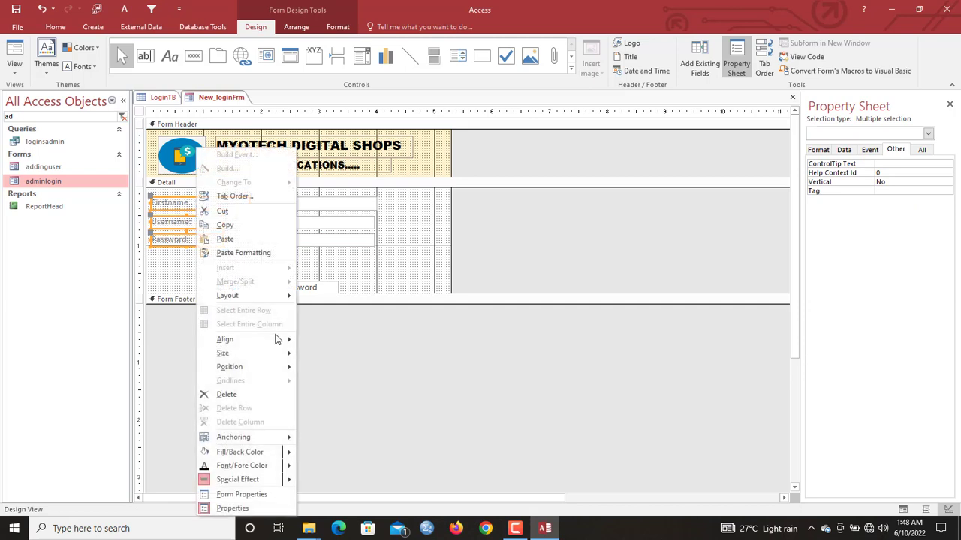
mouse_move(279, 352)
click(349, 409)
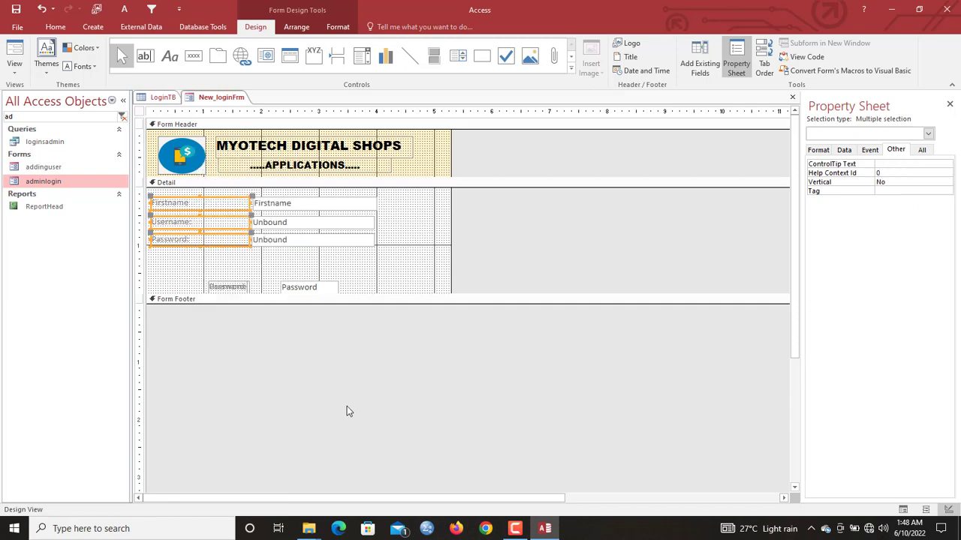
click(326, 223)
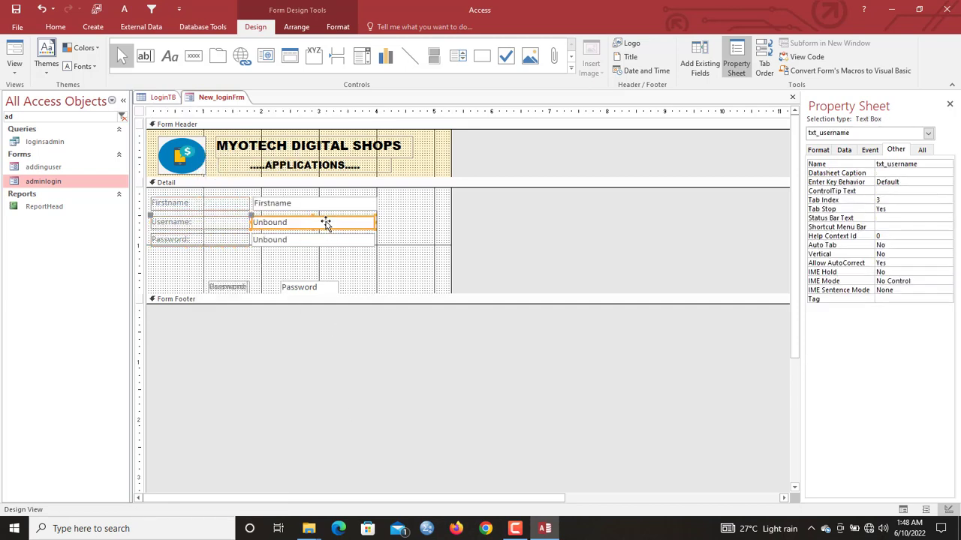
key(Up)
click(336, 242)
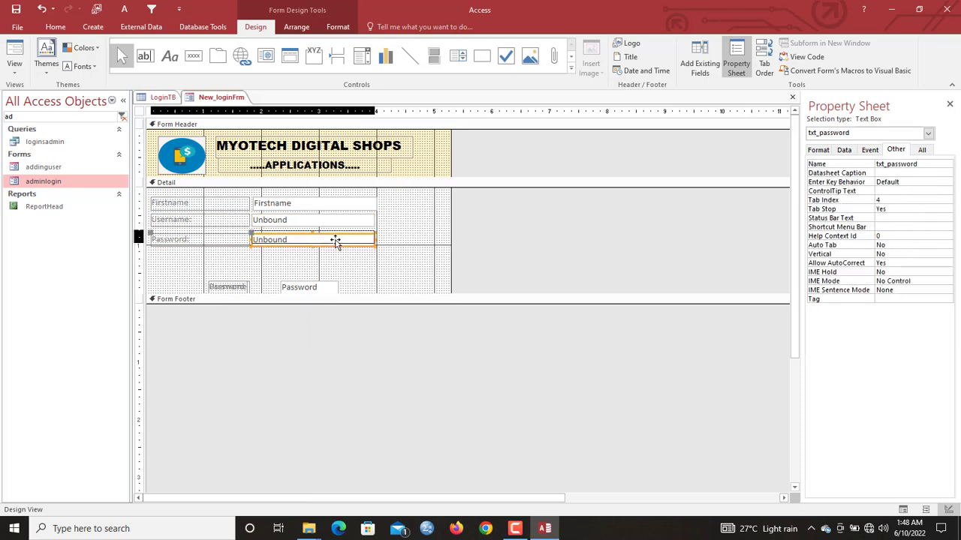
key(Up)
drag(409, 259, 206, 203)
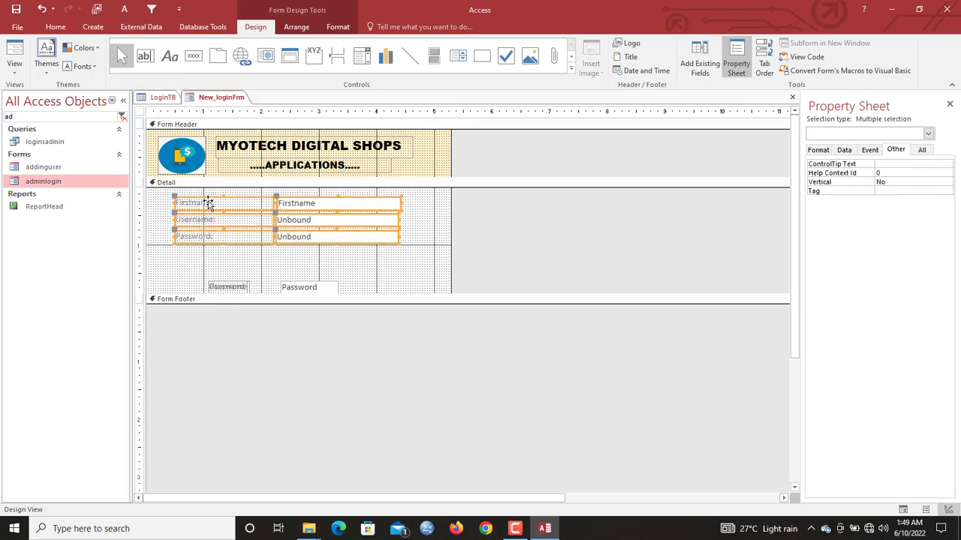
- Make the selected labels black at font size 12
click(338, 27)
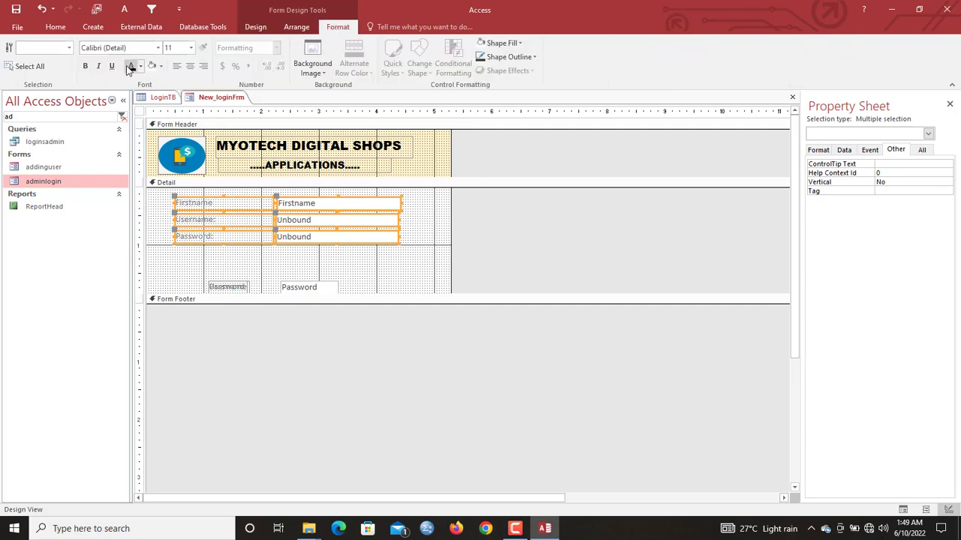
click(130, 66)
click(192, 48)
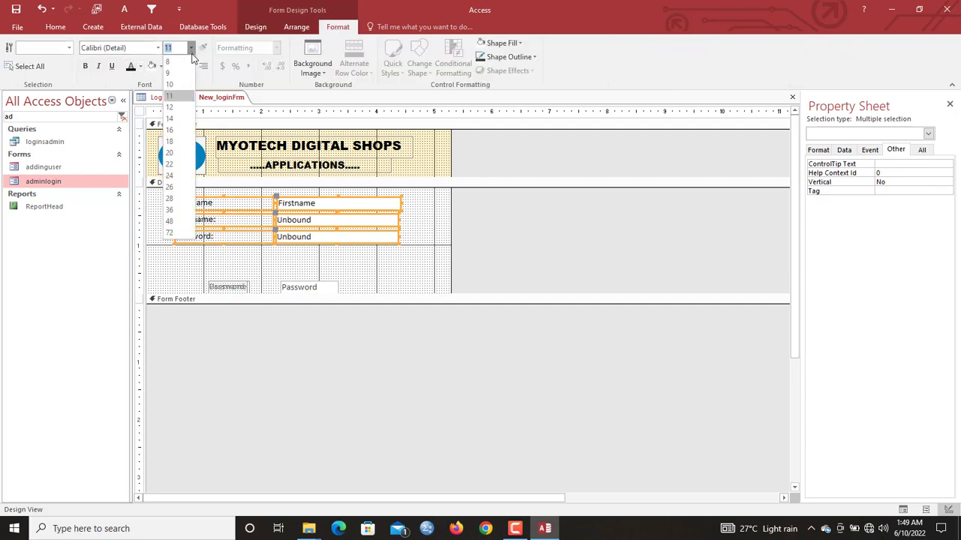
click(186, 106)
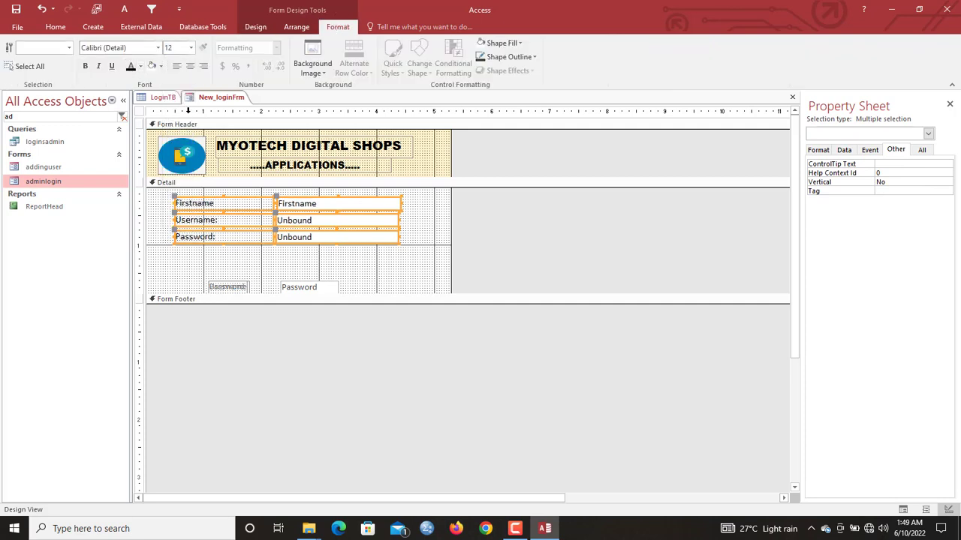
click(430, 232)
- Give the three text boxes one shared width and align their left edges
drag(410, 198, 388, 242)
right_click(388, 243)
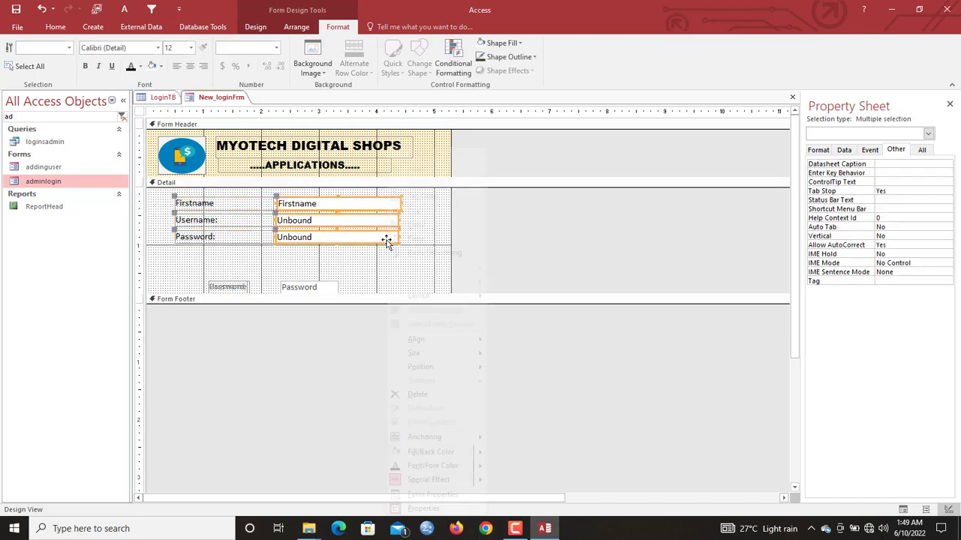
mouse_move(473, 356)
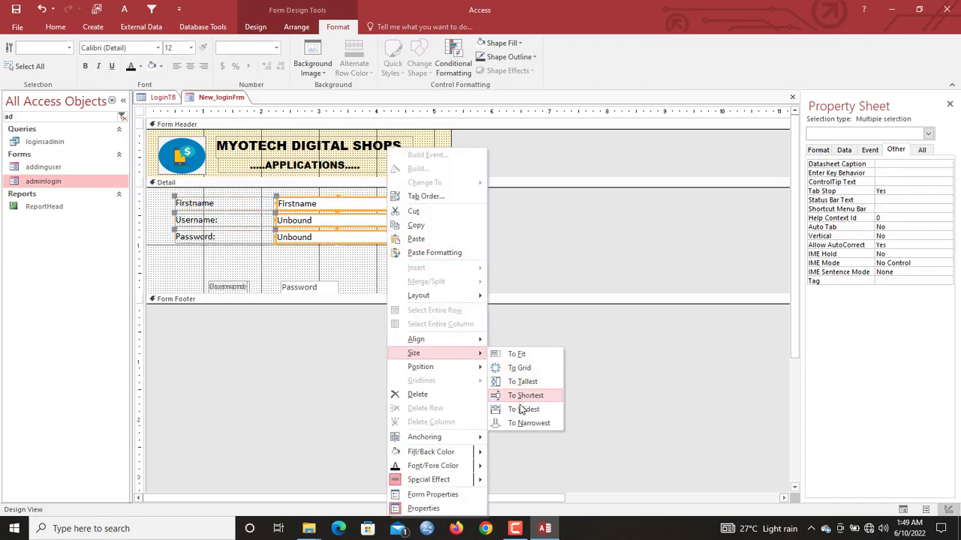
click(523, 411)
right_click(387, 237)
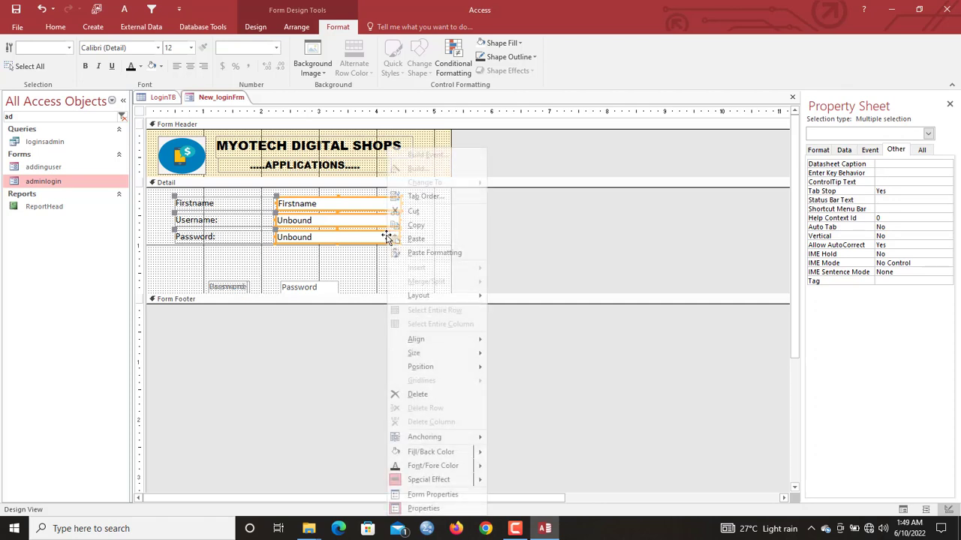
mouse_move(479, 341)
click(513, 341)
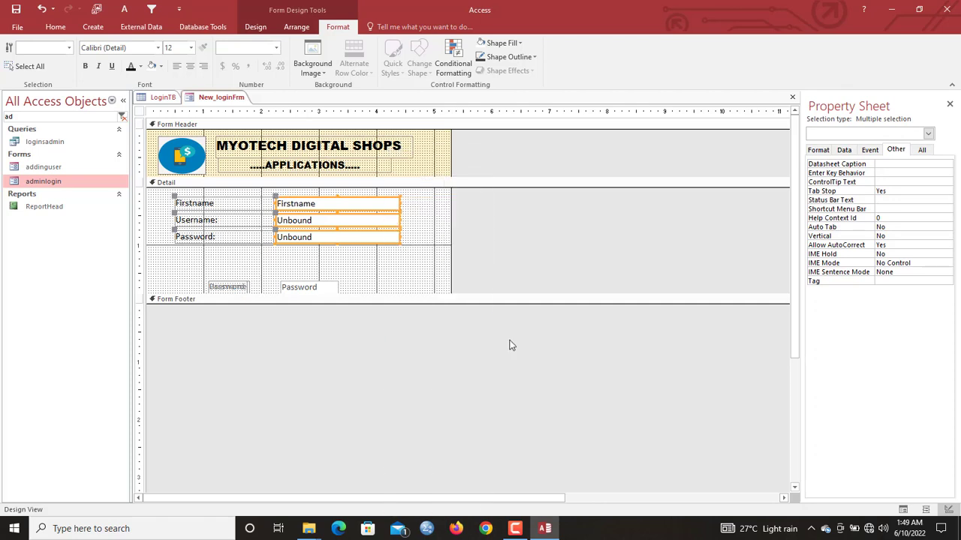
click(406, 233)
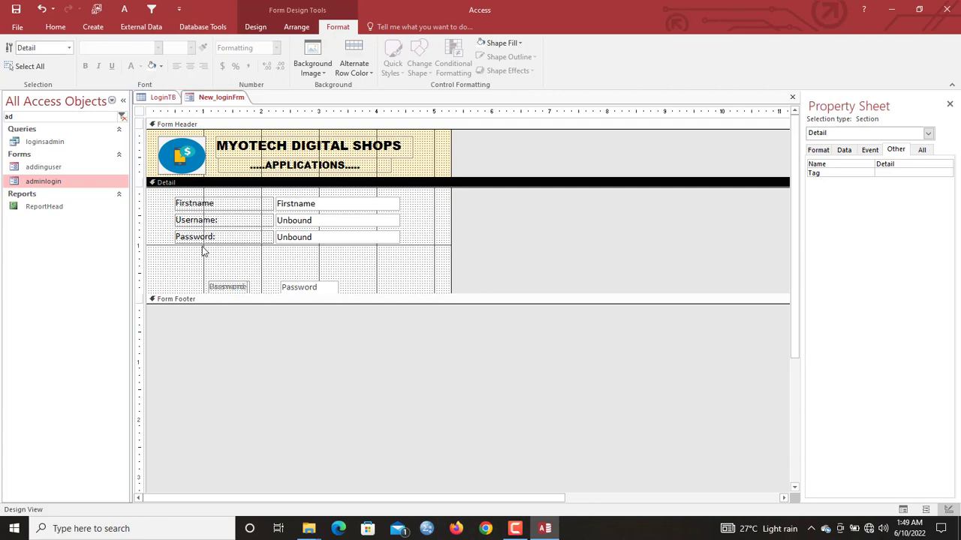
- Bold the three labels and change the Firstname caption to Select first name:
drag(203, 251, 194, 201)
key(ctrl+b)
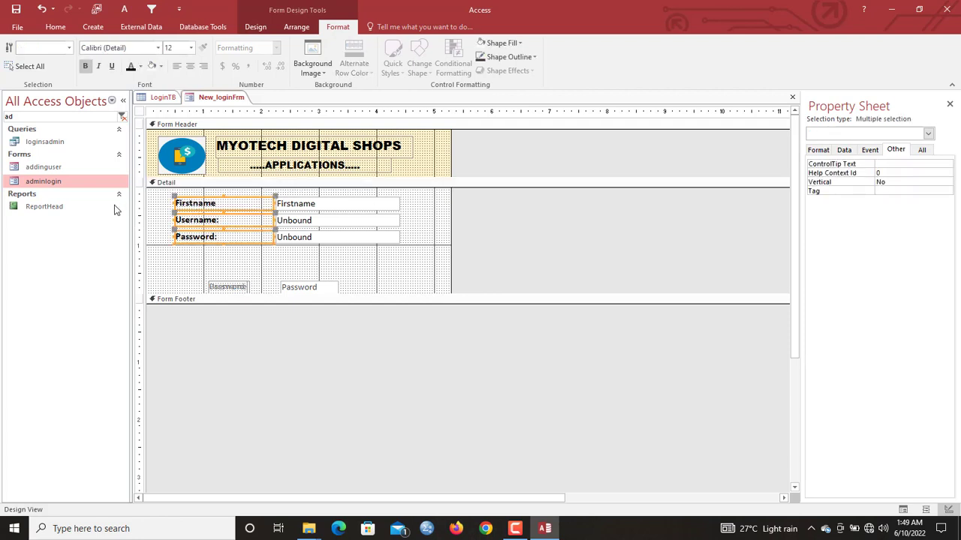
click(140, 207)
click(150, 210)
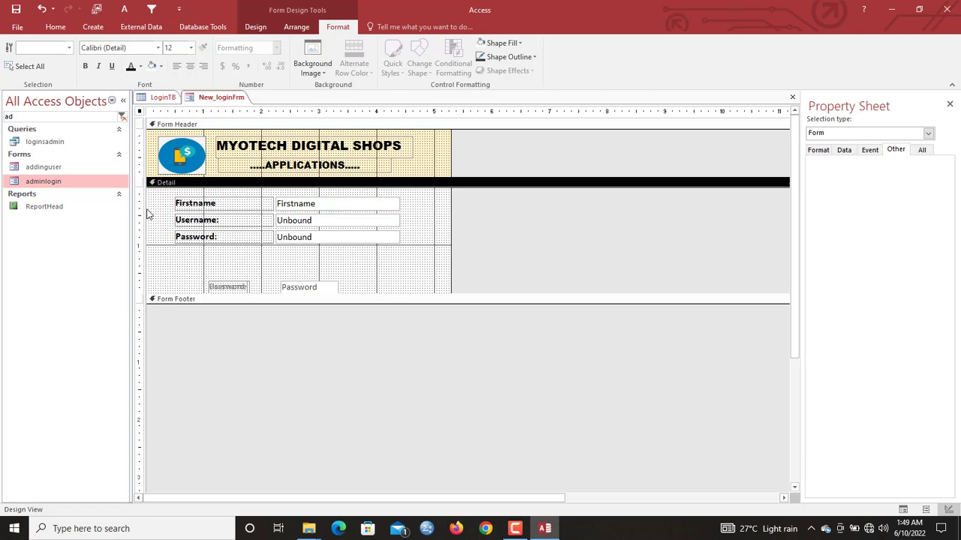
click(192, 208)
double_click(192, 204)
text(Select f)
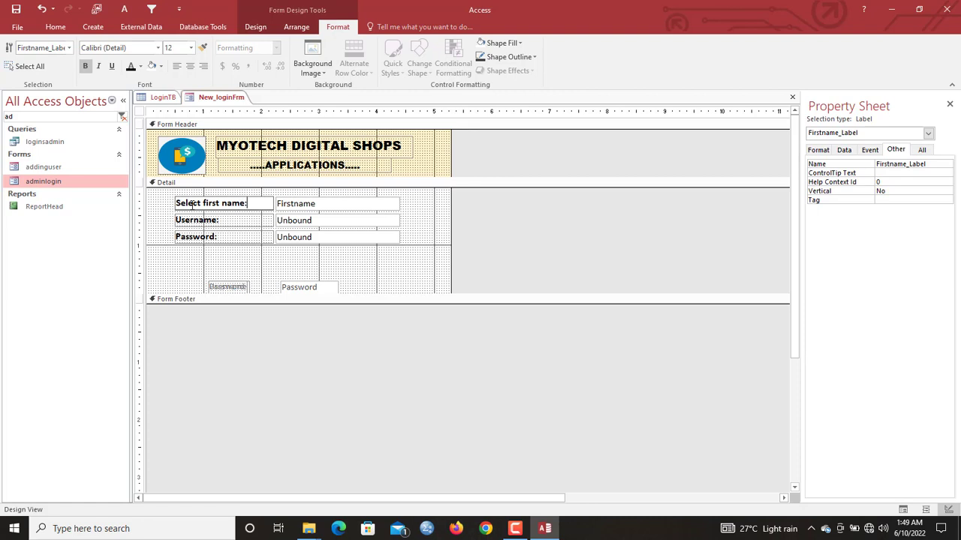
click(138, 218)
click(358, 275)
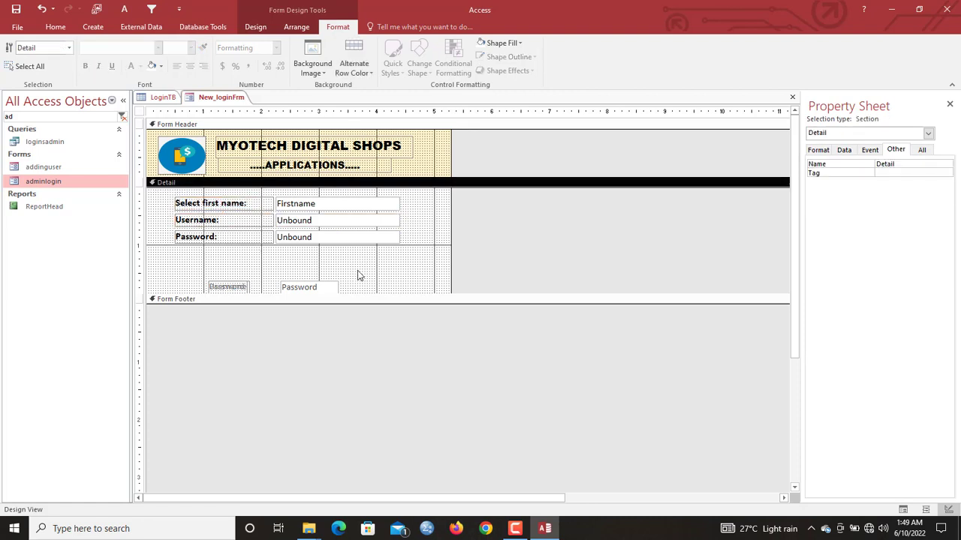
click(255, 27)
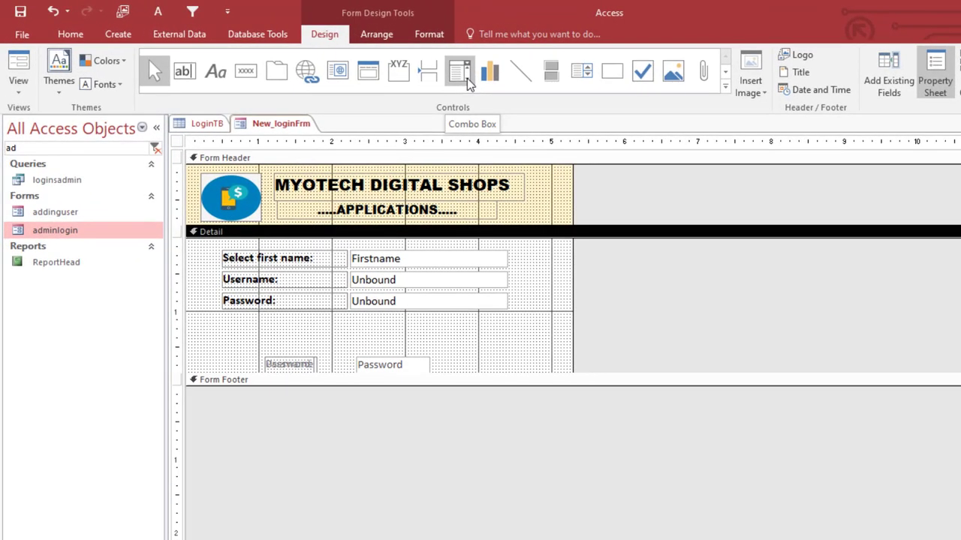
- Draw a combo box right of the Firstname field, listing the Firstname values from LoginTB
click(460, 77)
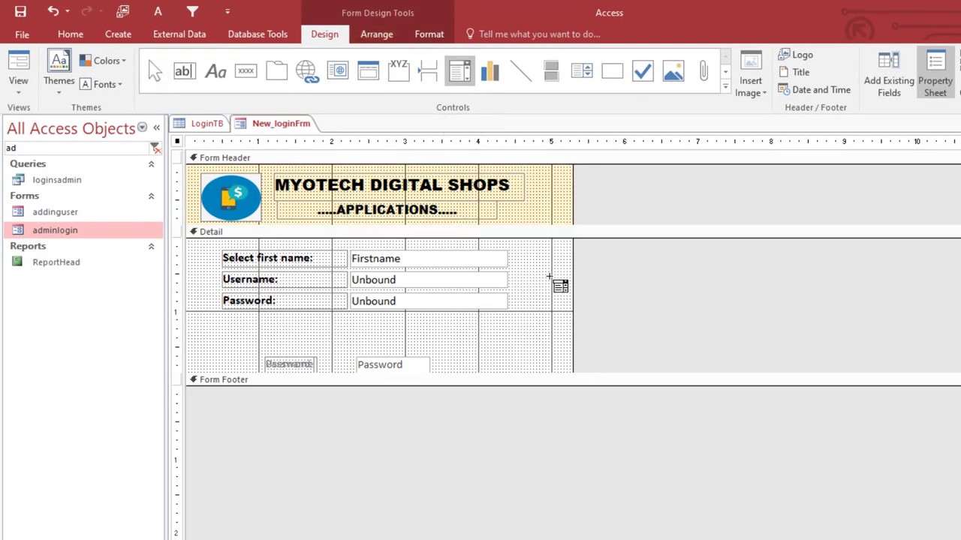
drag(509, 251, 529, 267)
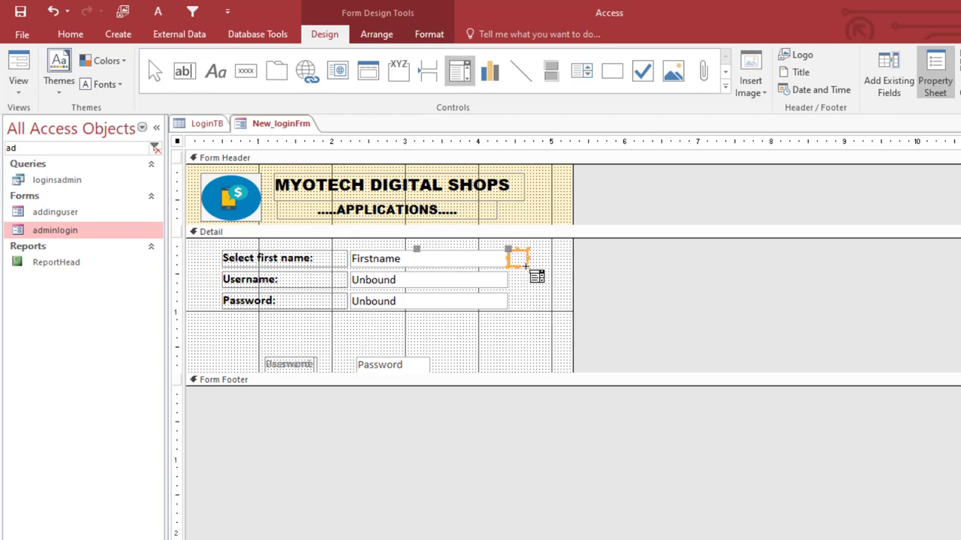
click(554, 272)
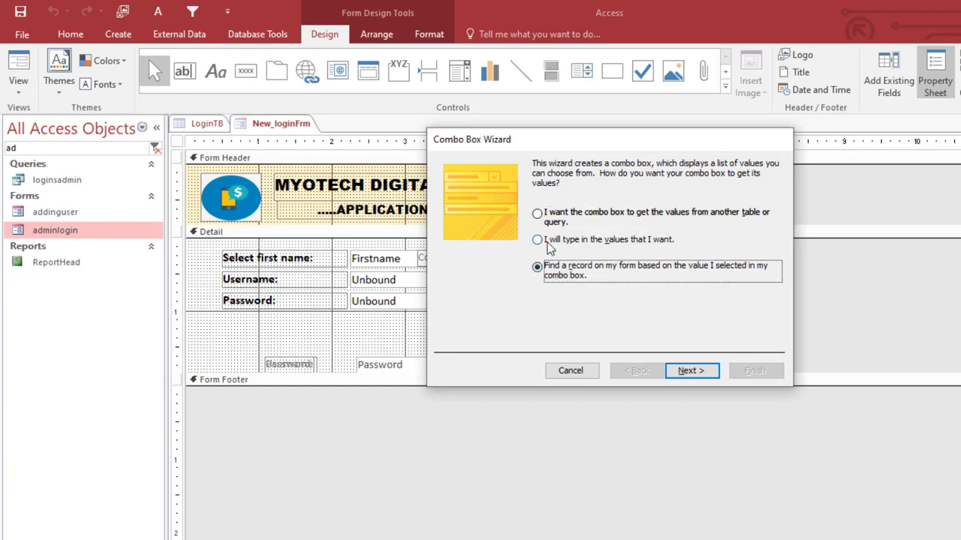
click(556, 217)
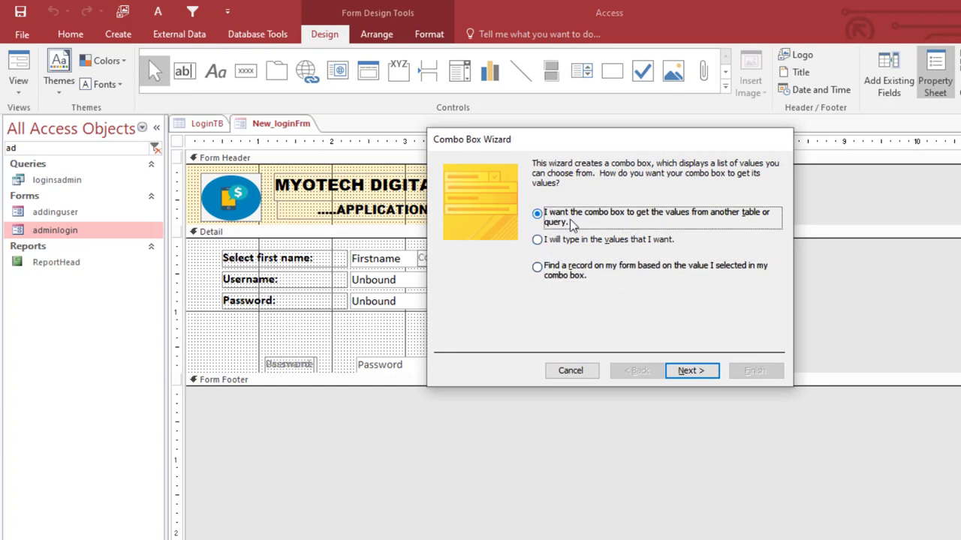
click(564, 275)
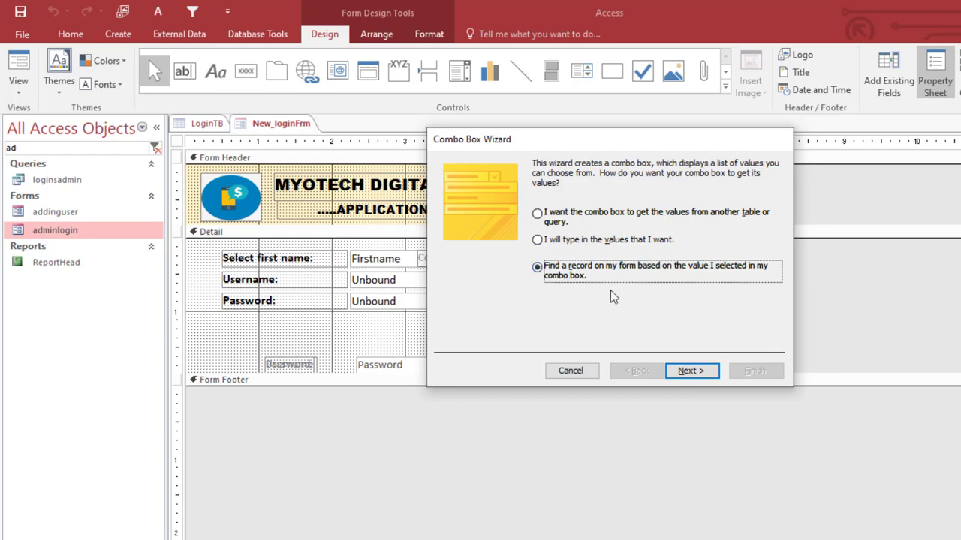
click(695, 371)
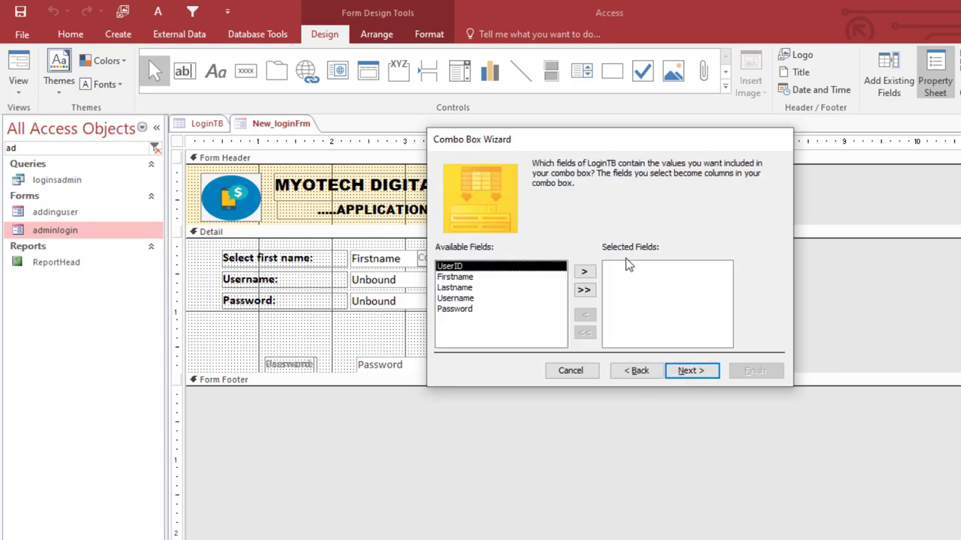
click(477, 278)
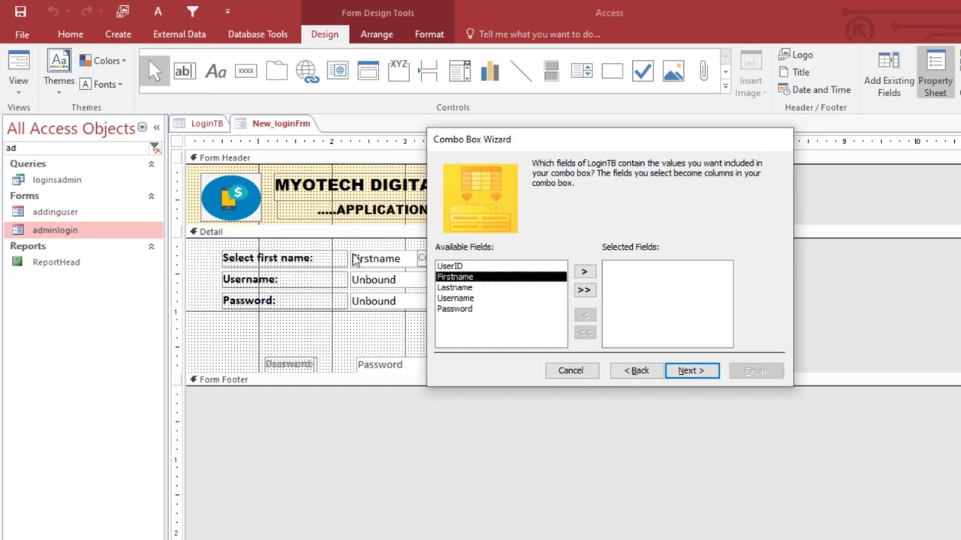
click(584, 272)
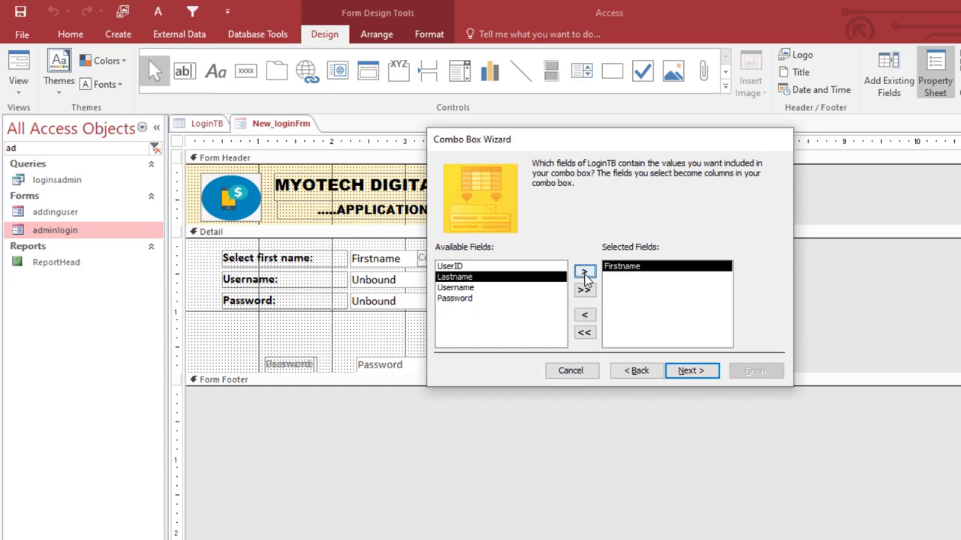
click(690, 371)
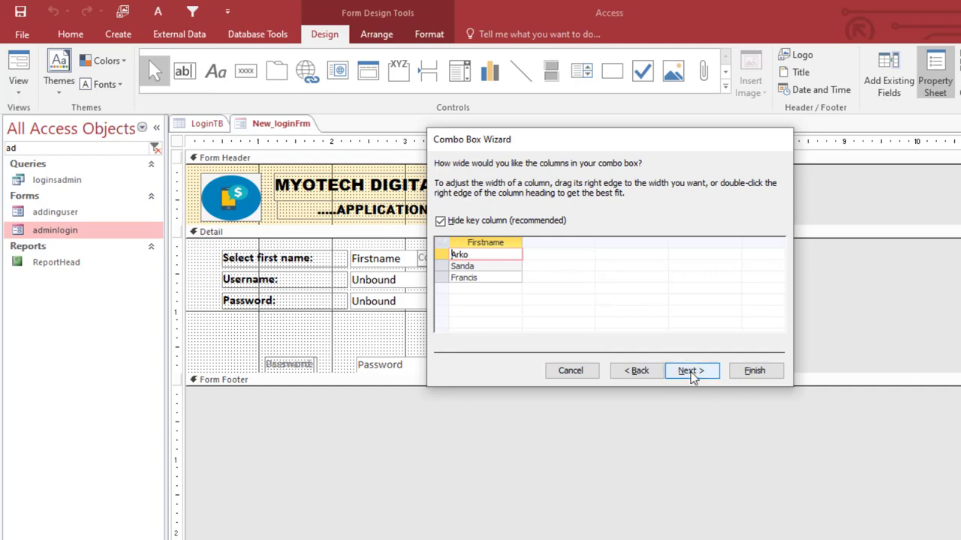
click(691, 371)
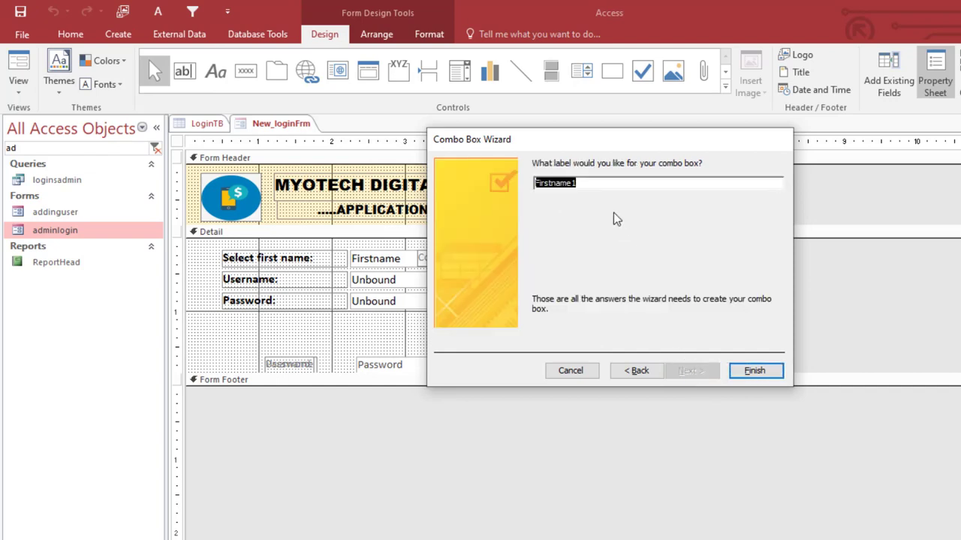
click(755, 370)
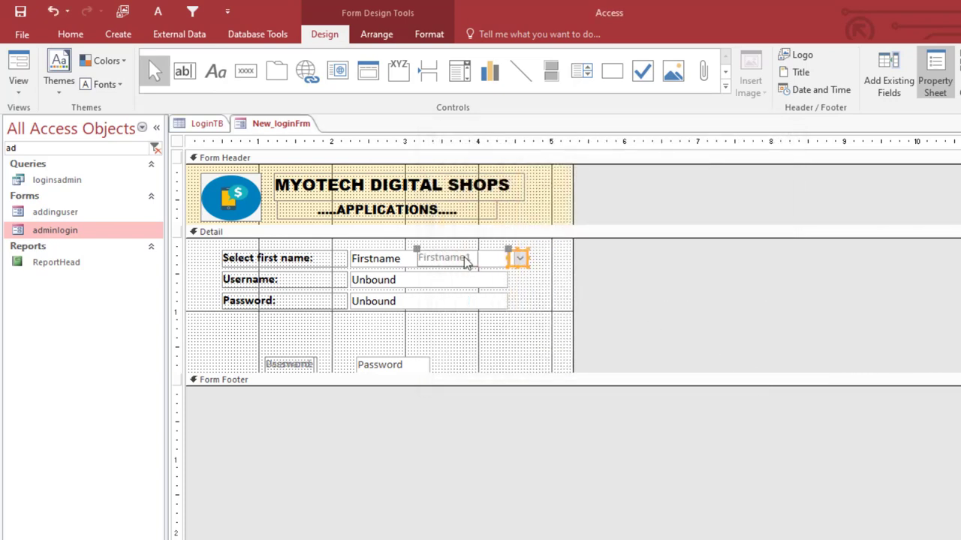
- Delete the stray Firstname1 label and narrow the combo box down to its drop-down arrow
click(428, 254)
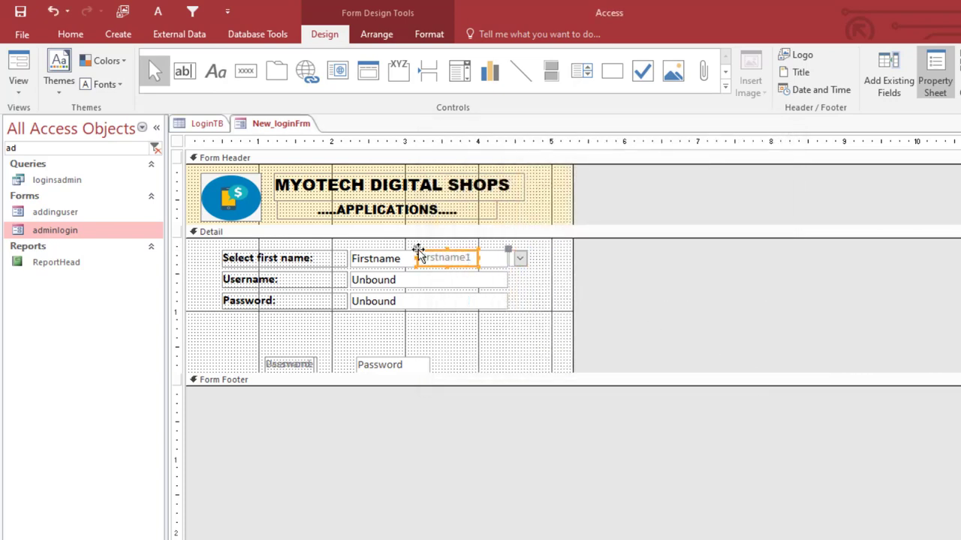
key(Delete)
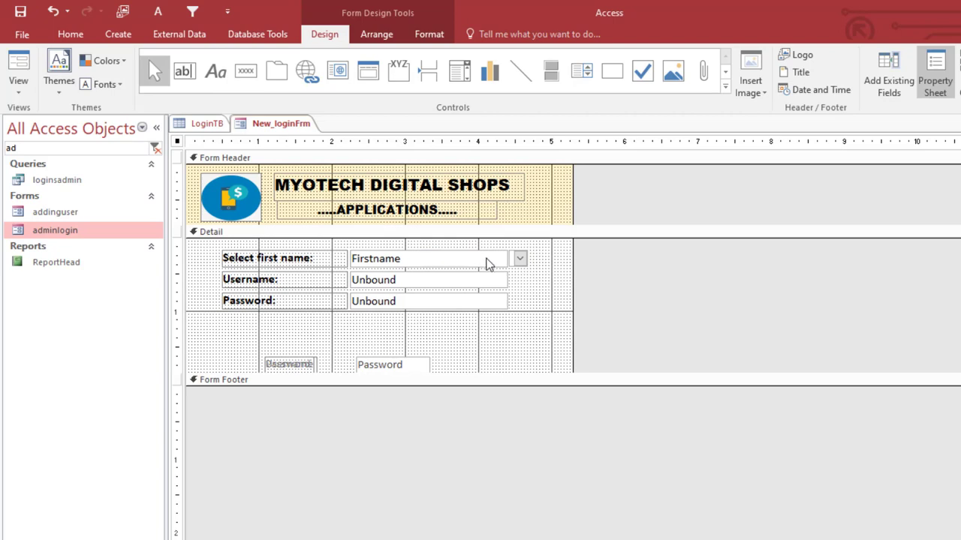
click(520, 260)
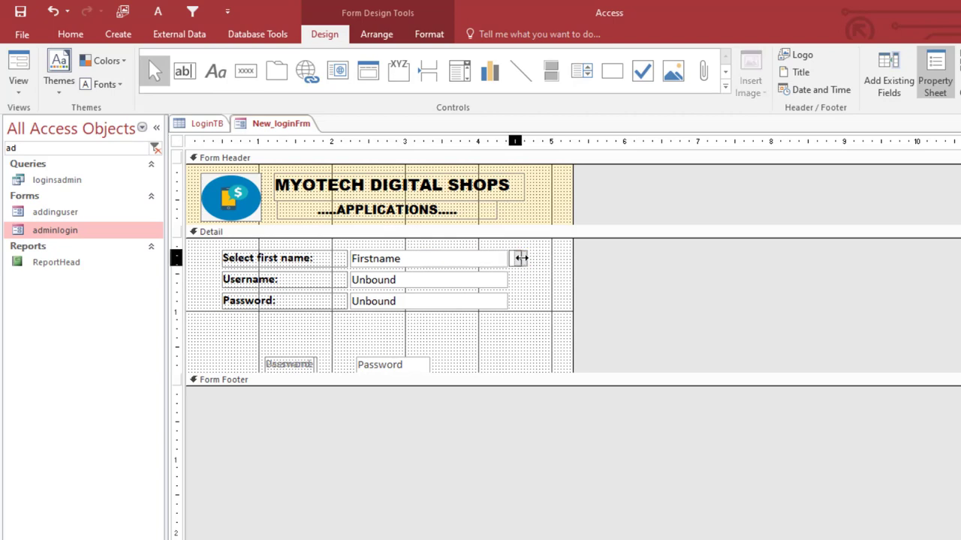
click(534, 265)
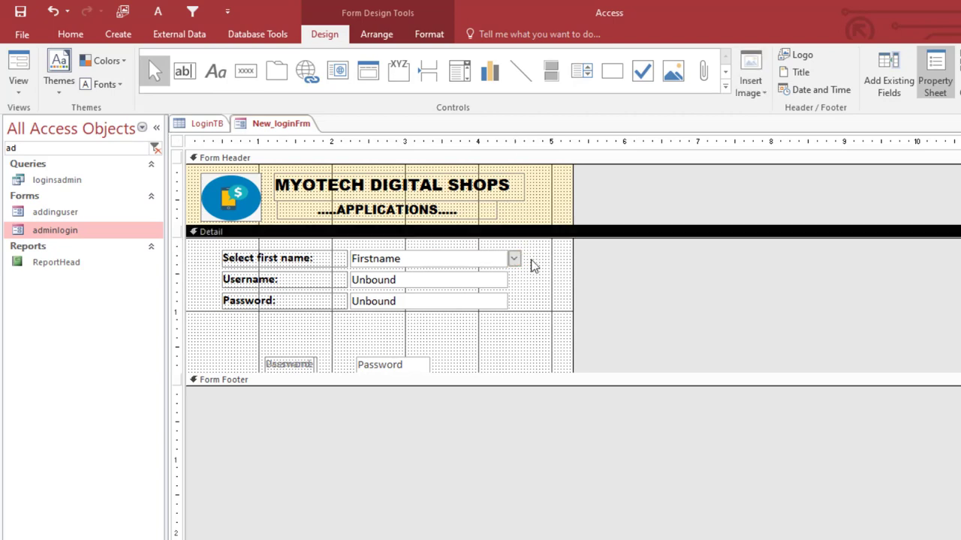
click(516, 260)
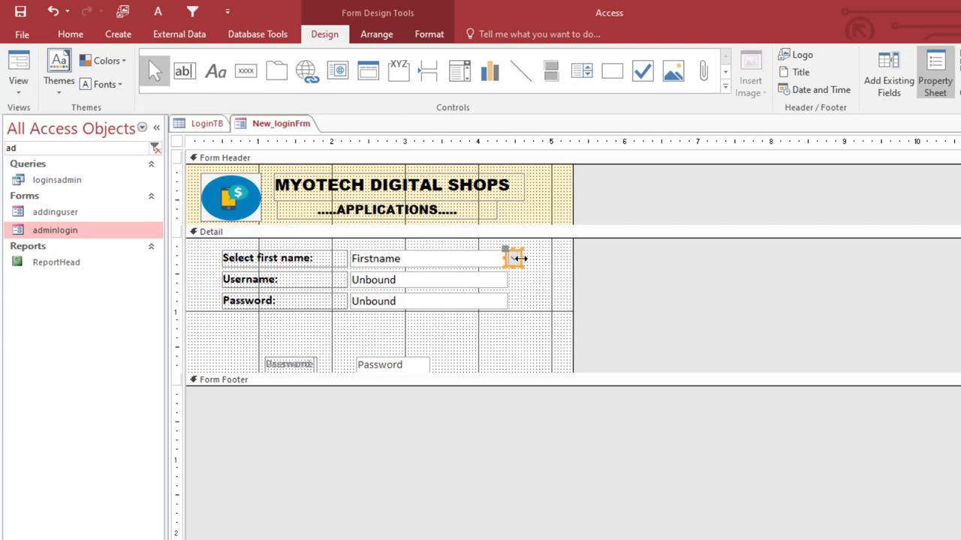
drag(507, 259, 518, 259)
- Switch New_loginFrm to Form View to preview the combo box
right_click(290, 126)
click(291, 127)
right_click(291, 127)
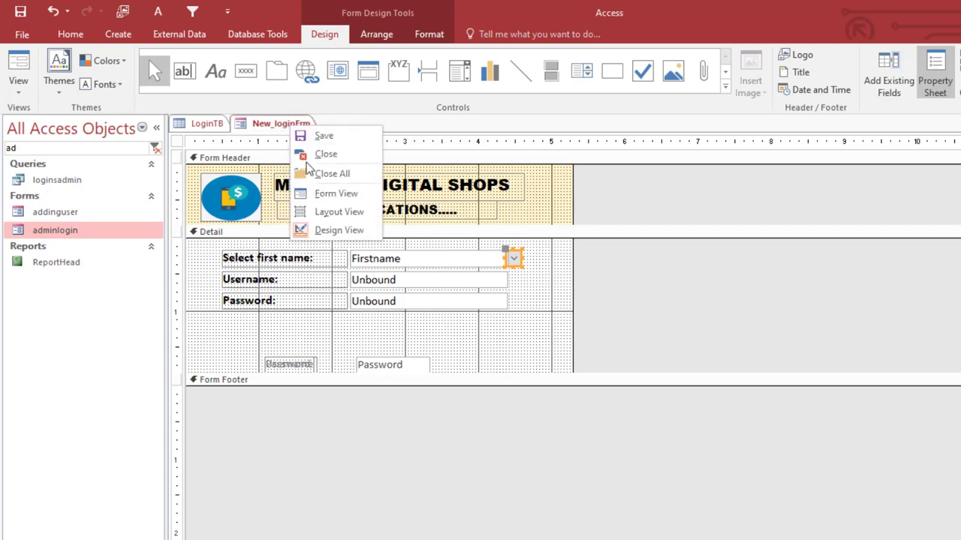
click(324, 187)
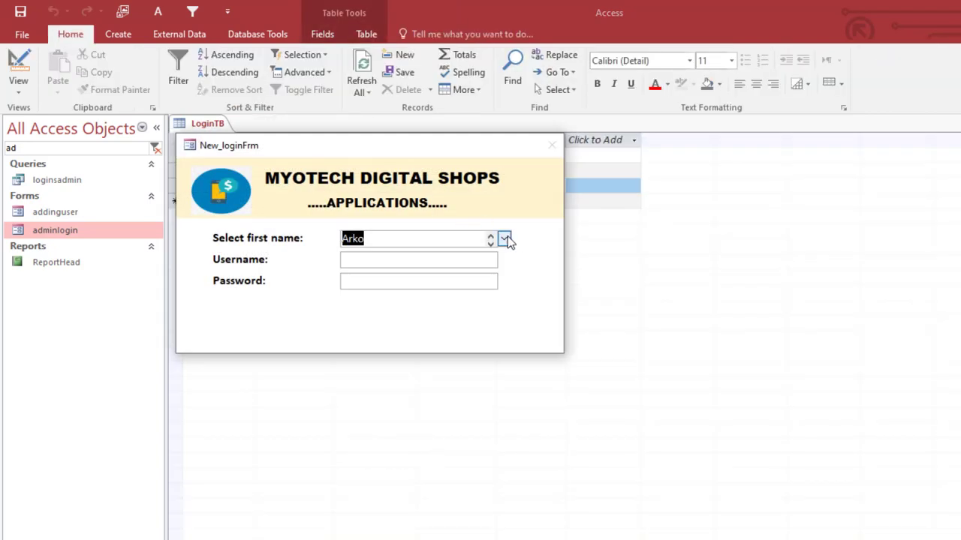
click(507, 241)
click(523, 269)
click(505, 239)
click(518, 282)
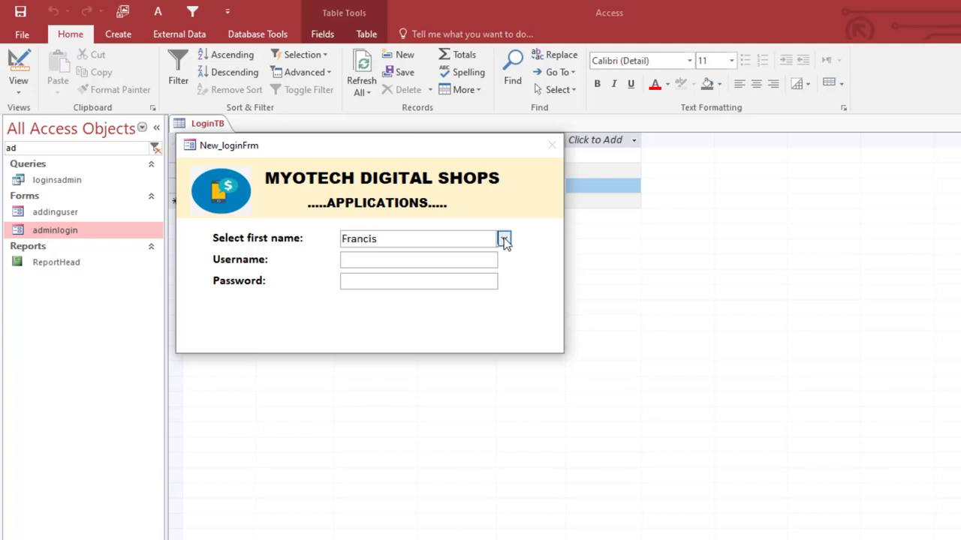
click(504, 238)
click(517, 270)
click(505, 241)
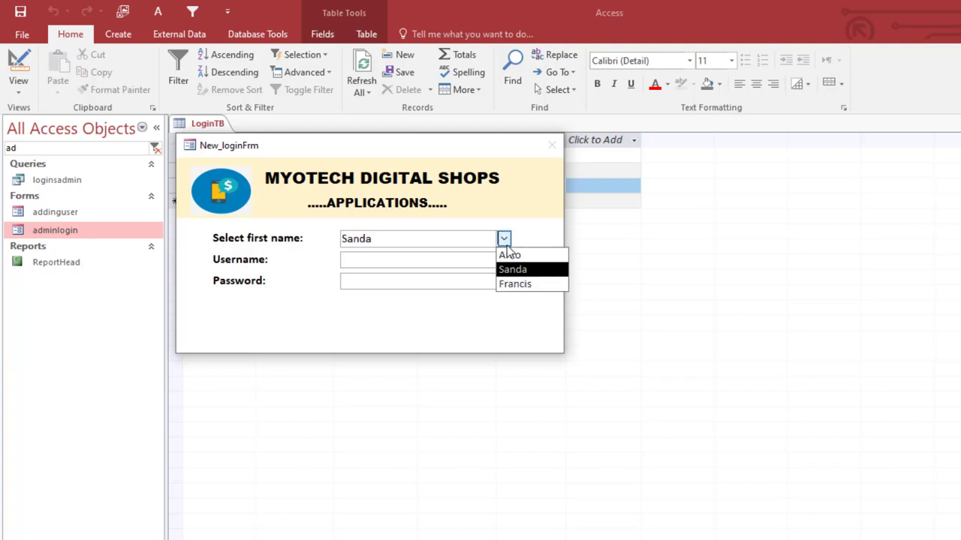
click(518, 283)
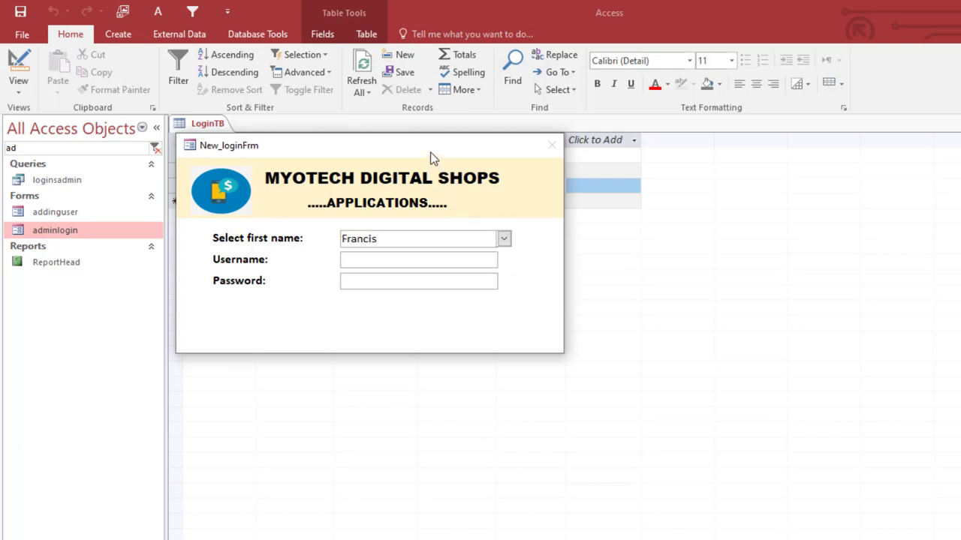
drag(431, 152, 644, 140)
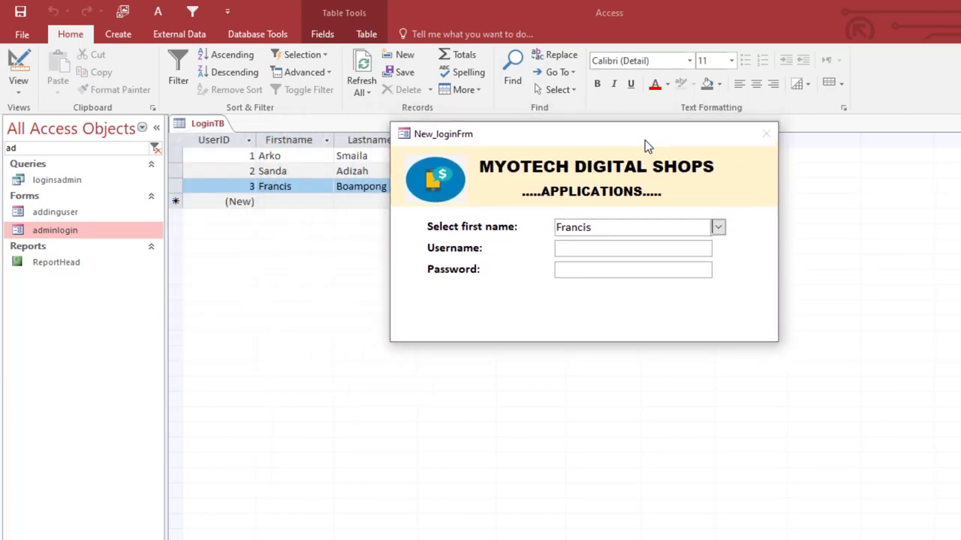
click(719, 227)
click(726, 255)
right_click(547, 172)
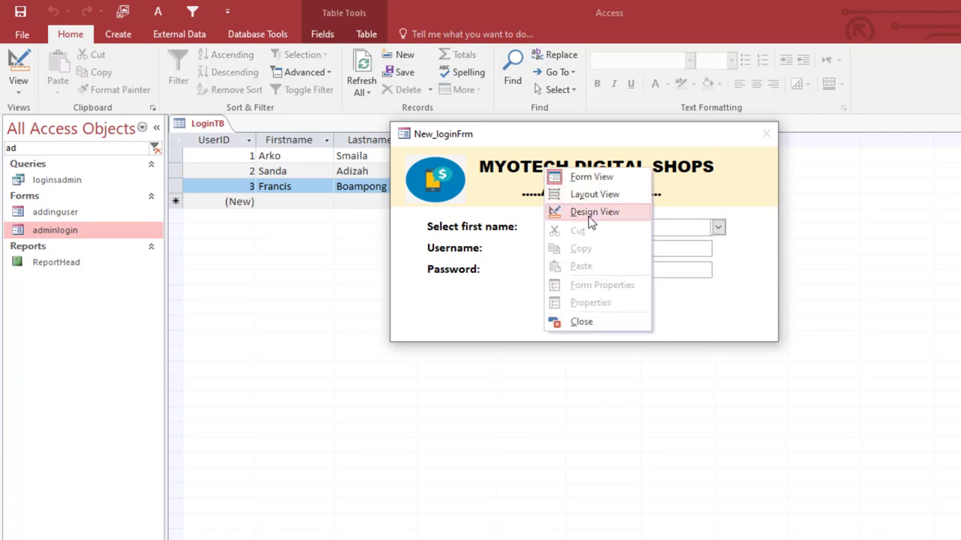
click(590, 213)
click(514, 259)
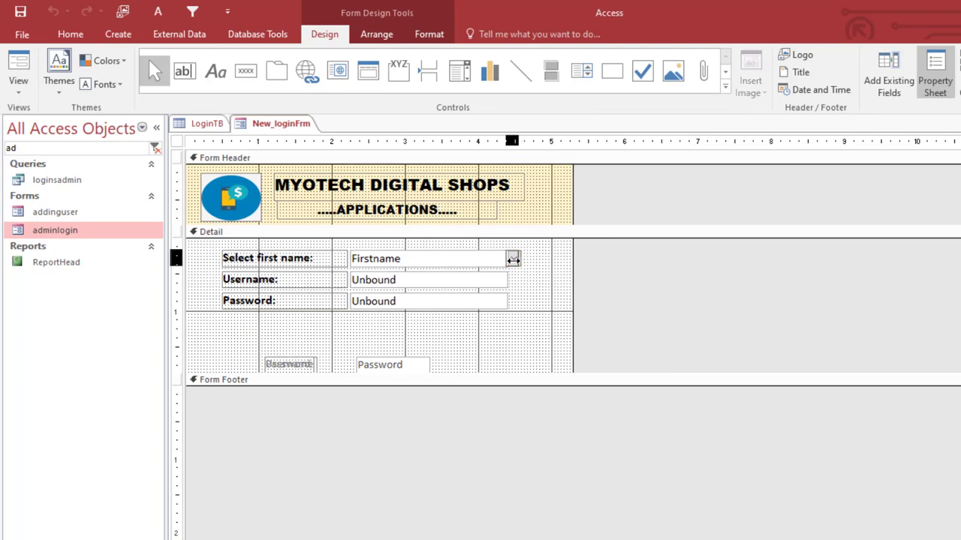
- Size the first-name combo box To Tallest and align it to Top
drag(512, 259, 511, 262)
click(536, 264)
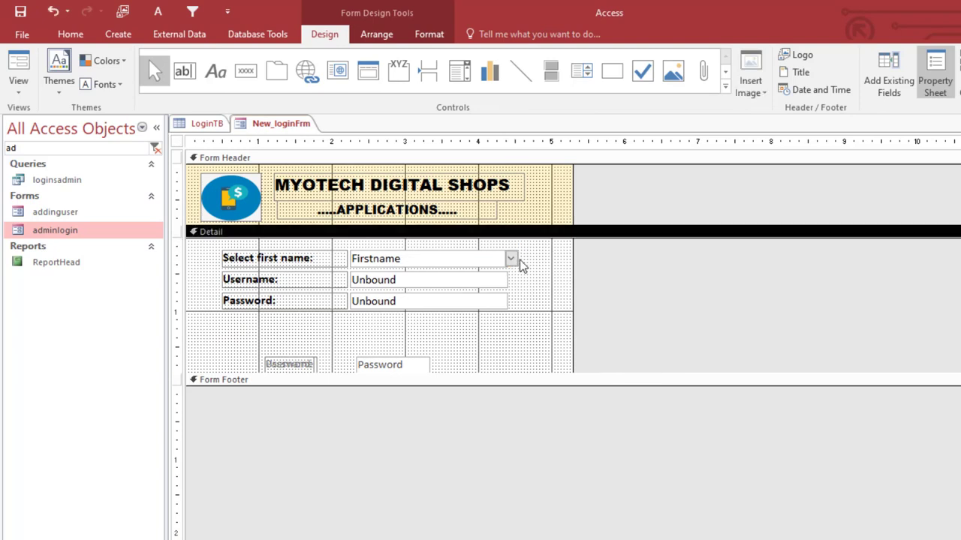
click(506, 260)
right_click(492, 260)
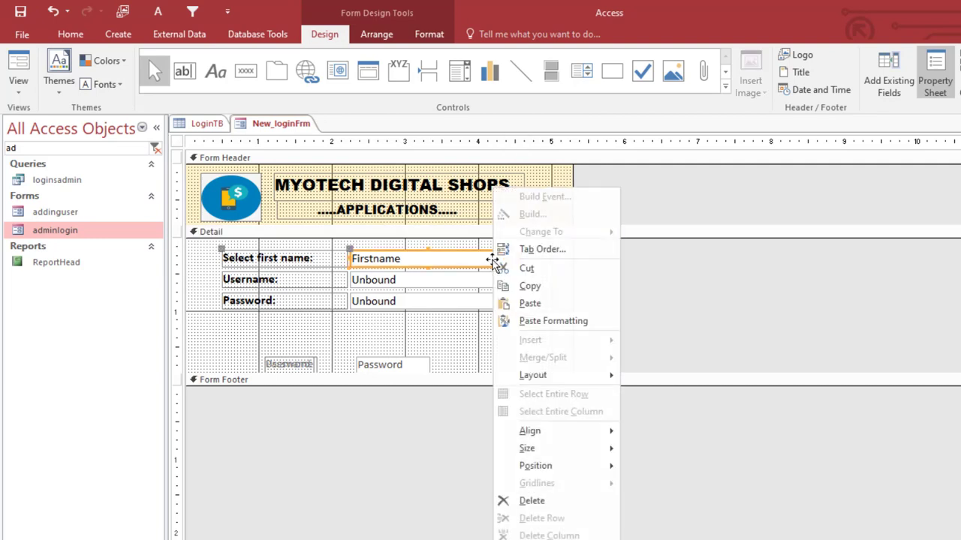
mouse_move(586, 451)
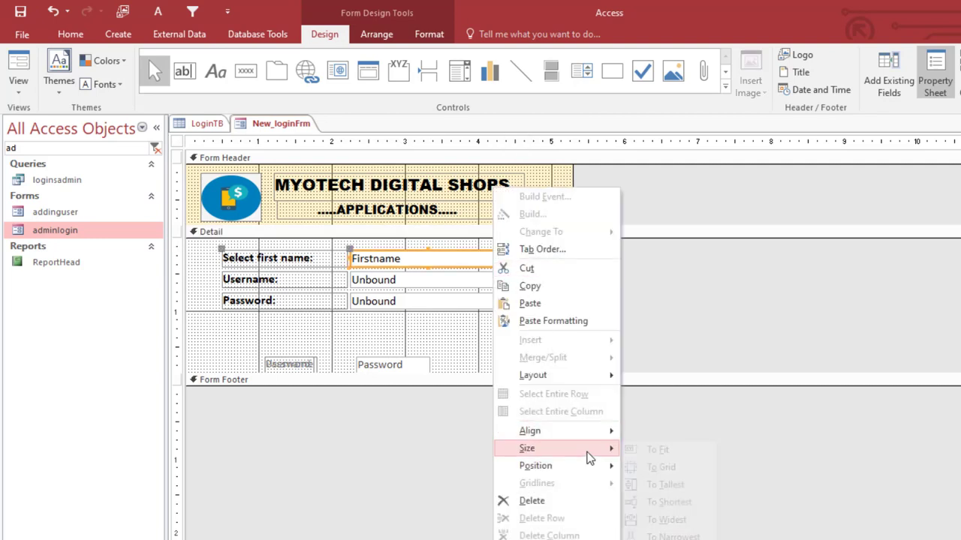
click(676, 488)
right_click(513, 259)
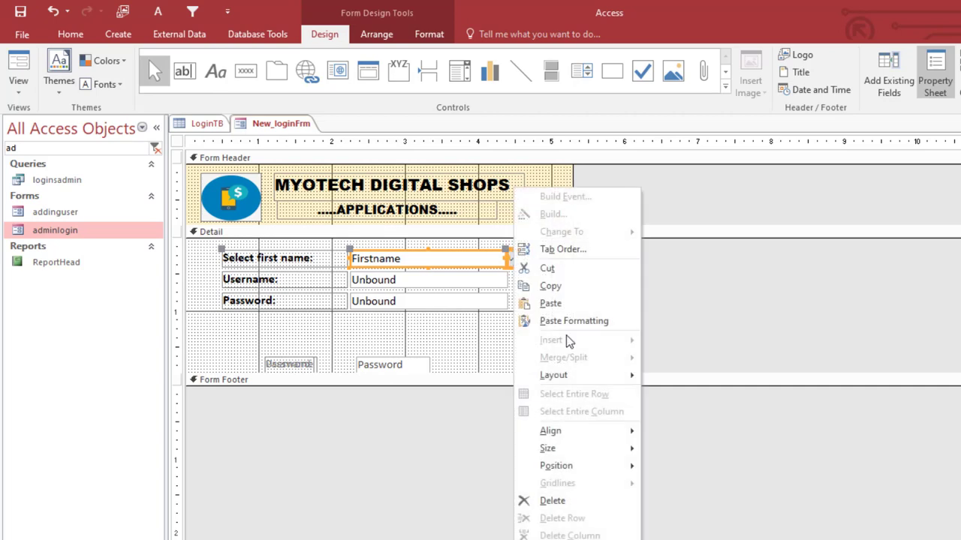
mouse_move(611, 431)
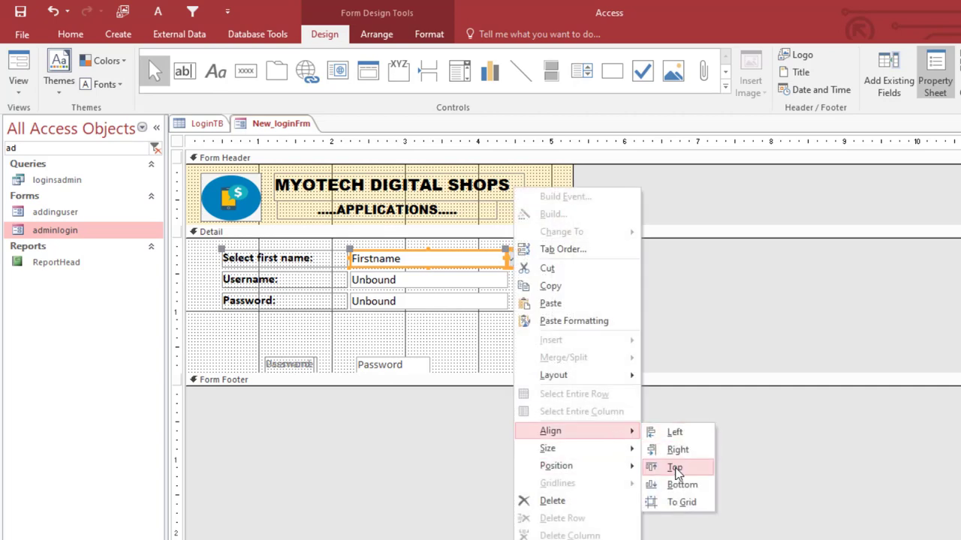
click(674, 467)
click(567, 306)
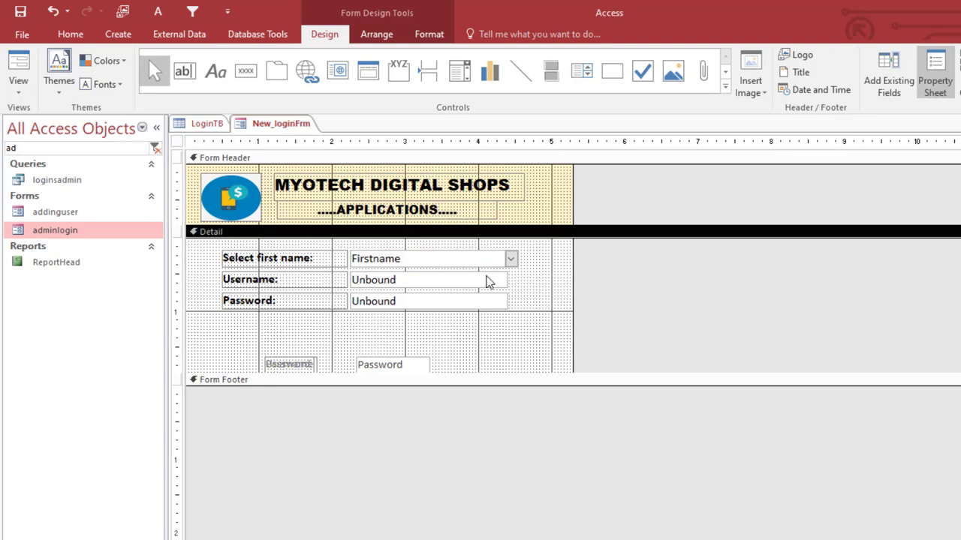
- Draw a rectangle framing the first-name, Username and Password fields
click(611, 71)
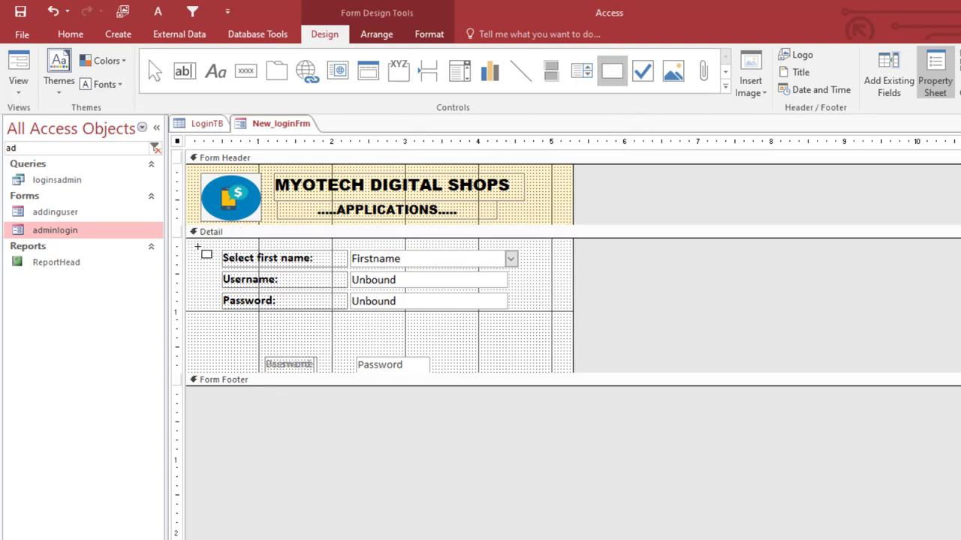
drag(196, 245, 548, 325)
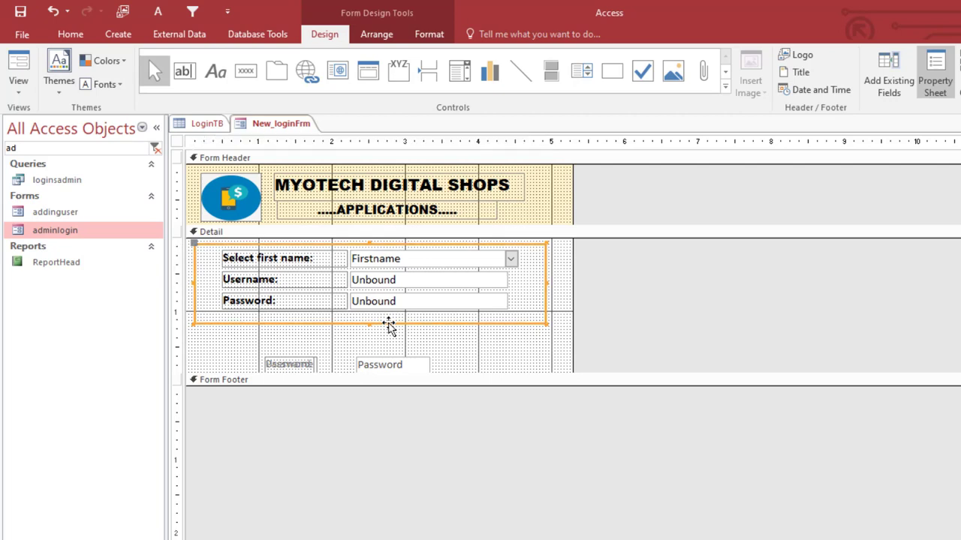
right_click(388, 327)
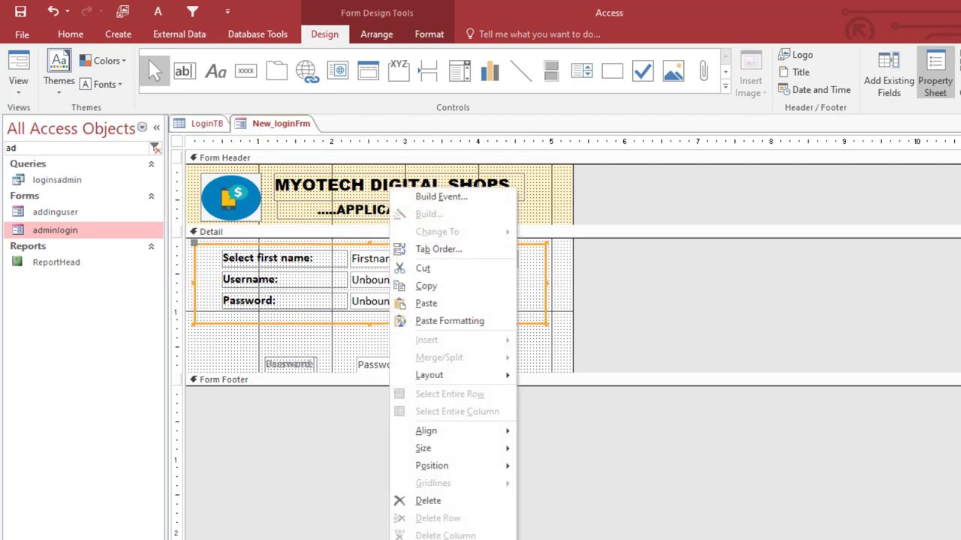
key(Escape)
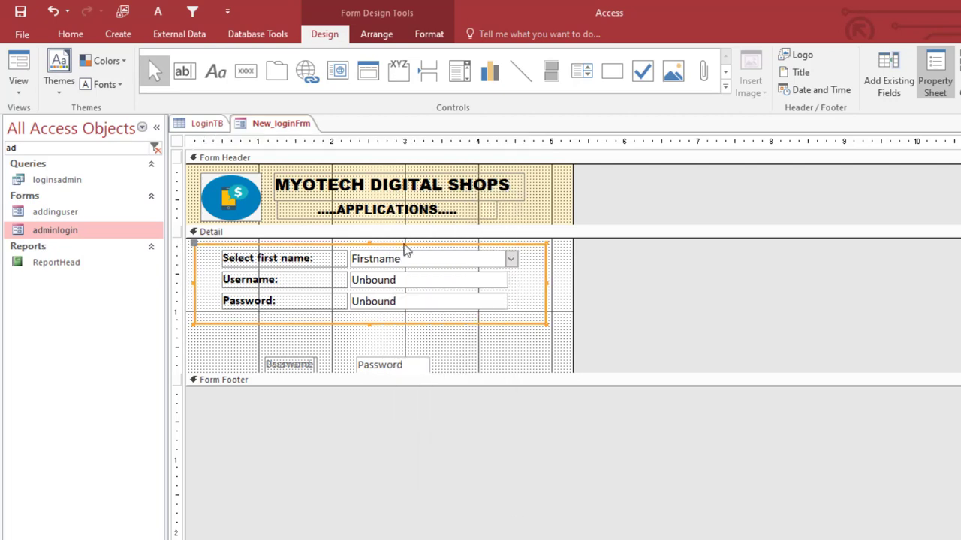
click(181, 143)
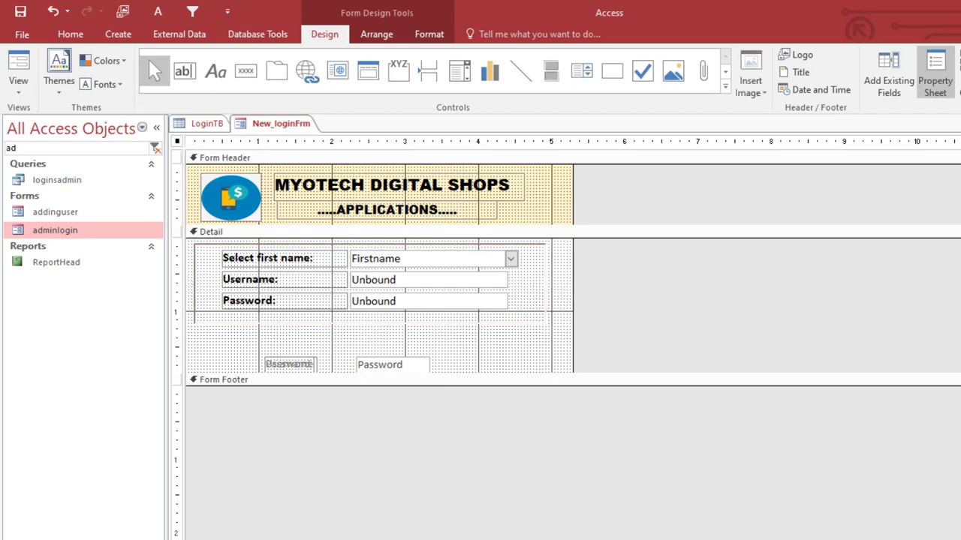
right_click(275, 123)
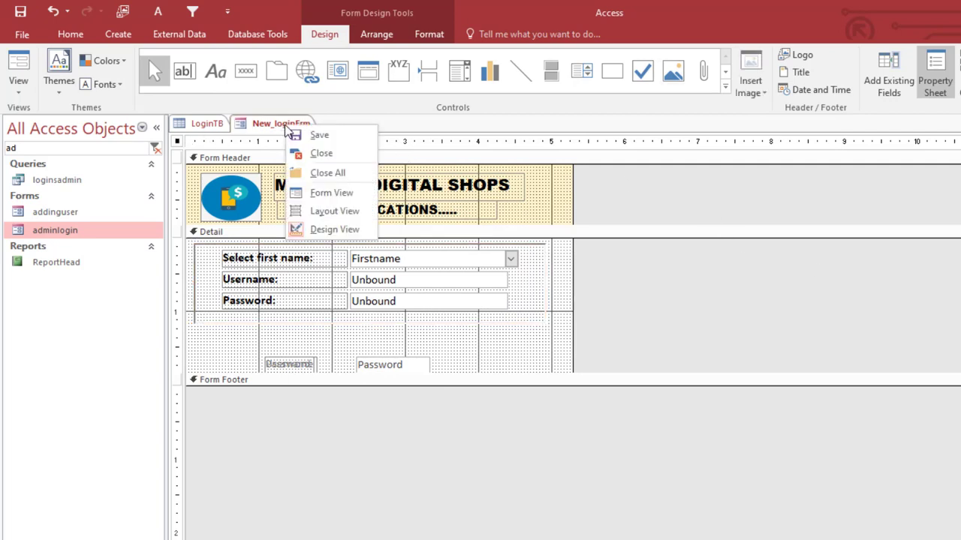
click(336, 197)
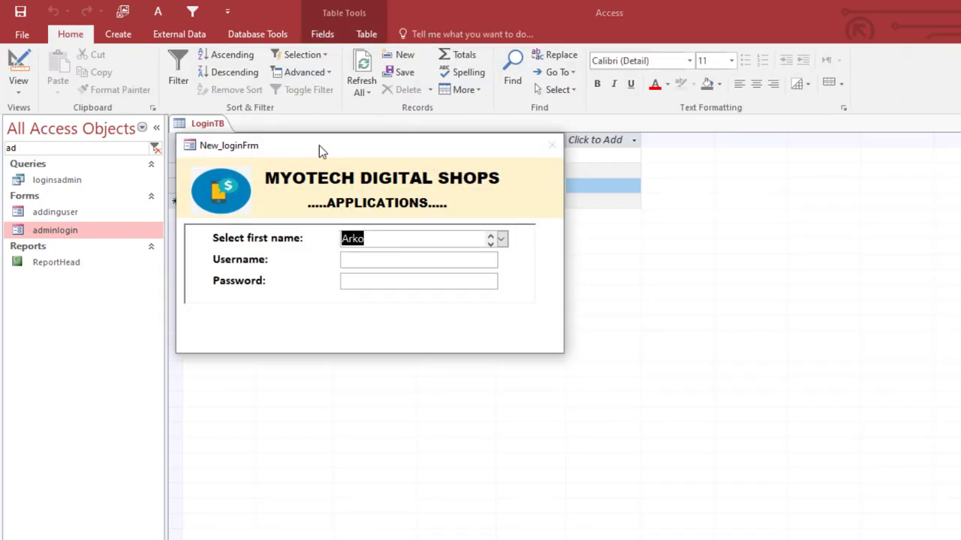
drag(319, 146, 499, 133)
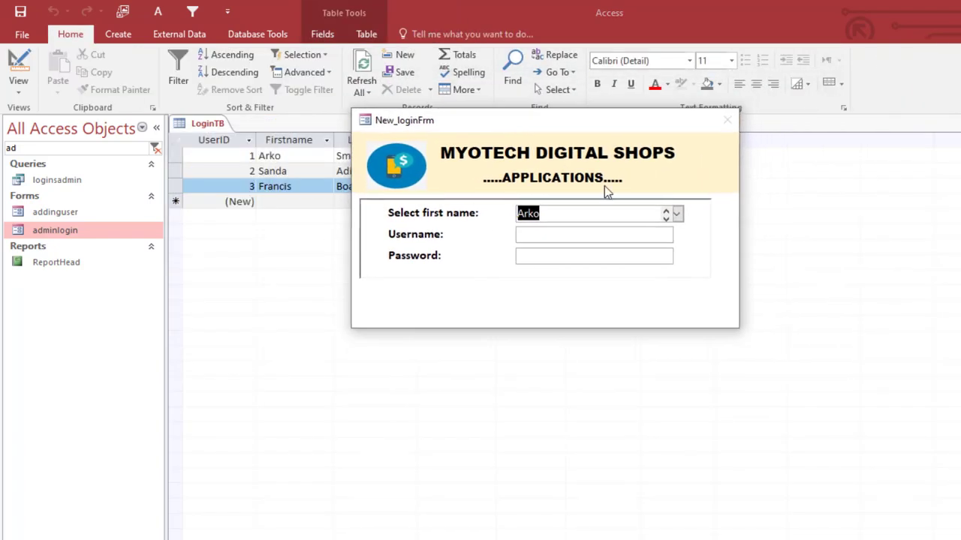
click(677, 216)
click(680, 243)
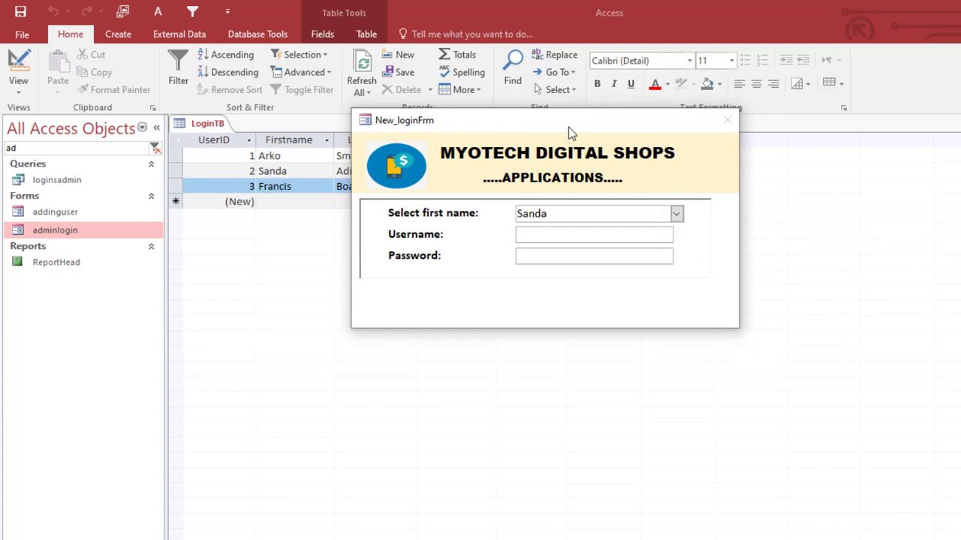
drag(568, 127, 589, 129)
right_click(589, 129)
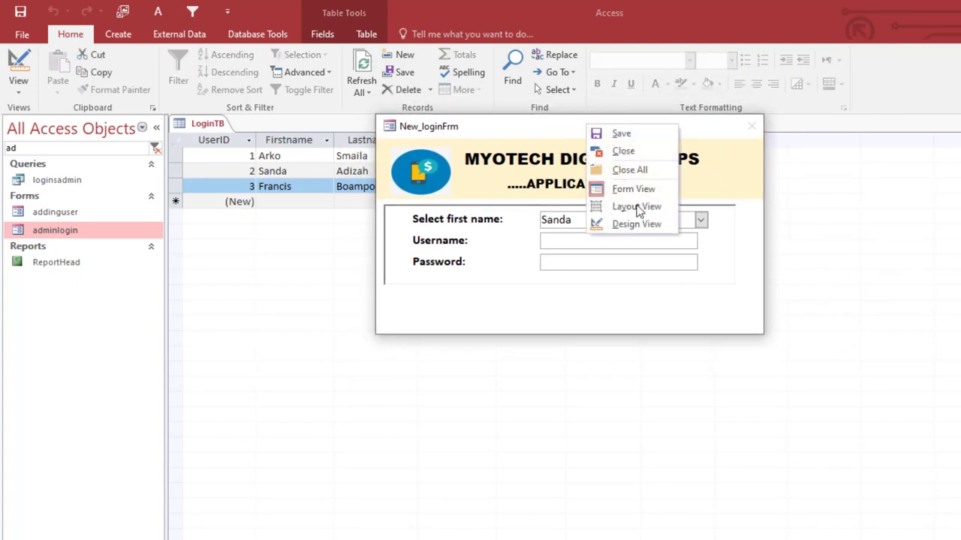
click(647, 225)
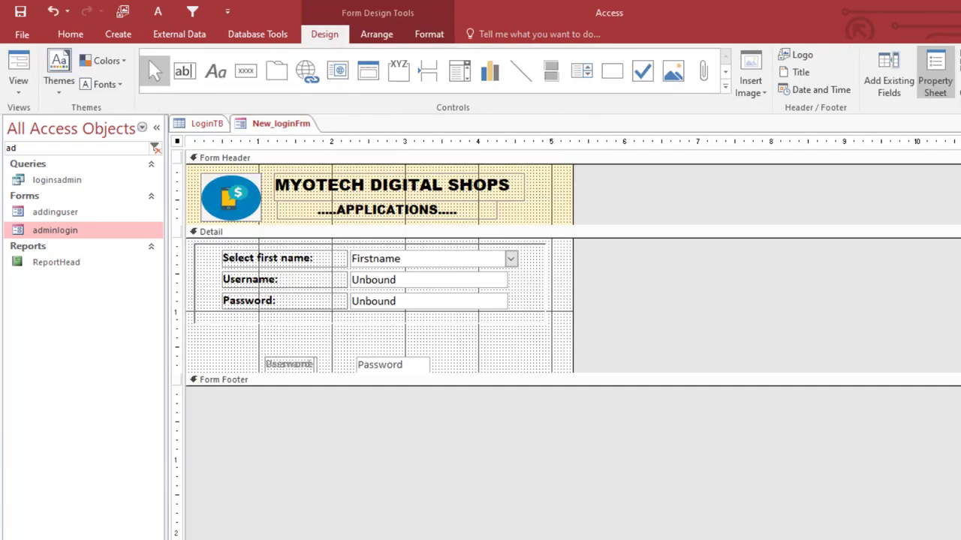
right_click(263, 125)
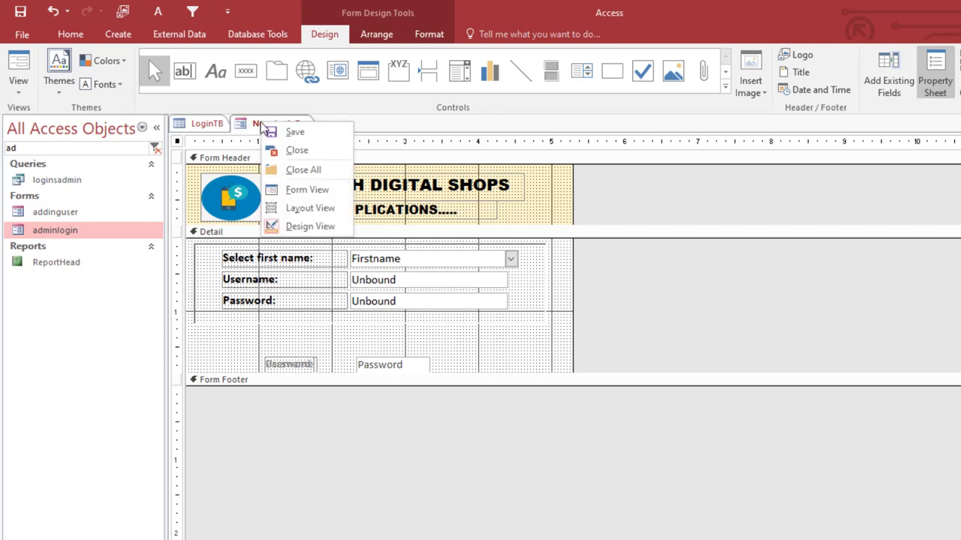
click(296, 192)
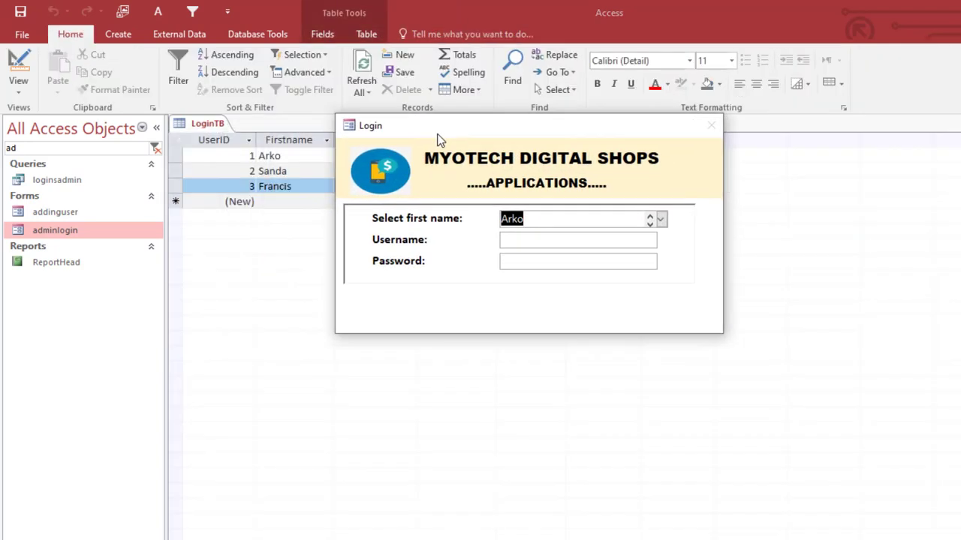
right_click(437, 137)
click(508, 241)
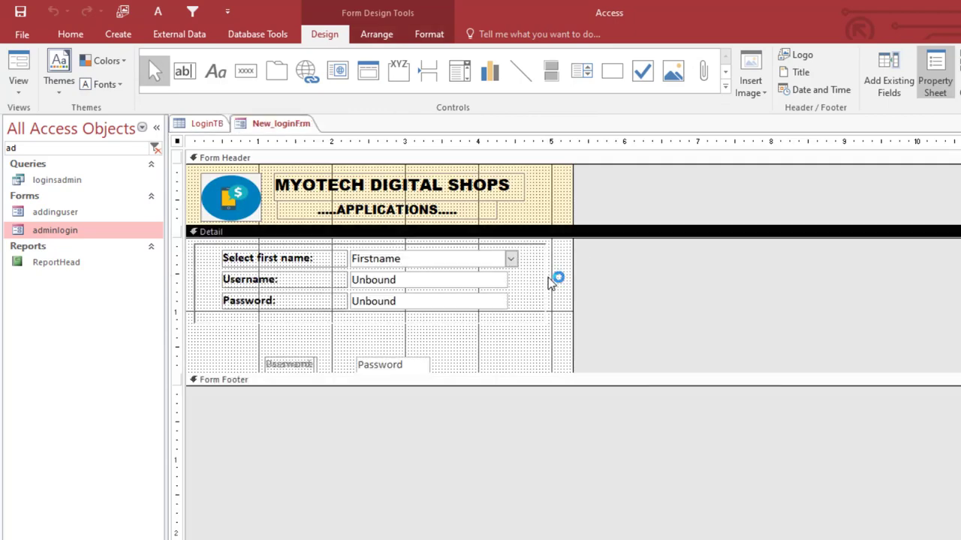
- Narrow the rectangle around the login fields and nudge it slightly right
click(547, 285)
click(545, 283)
drag(545, 290, 531, 282)
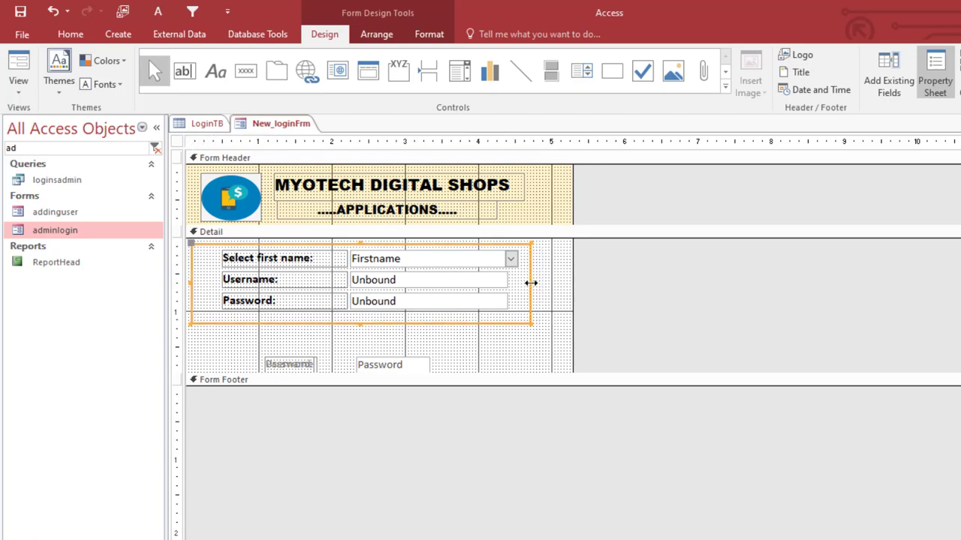
key(Right)
key(Right)
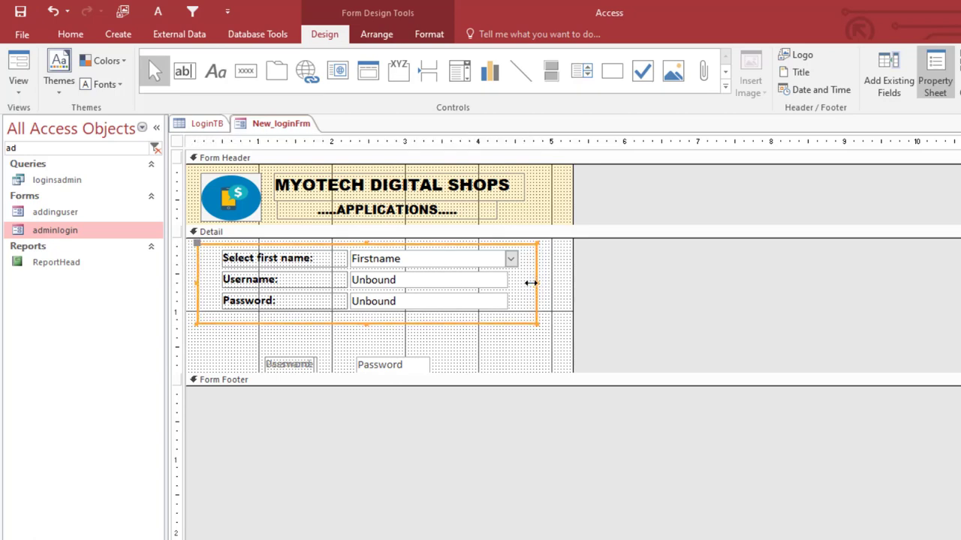
- Fill the Detail section background with pale gold to match the header
click(553, 328)
click(431, 34)
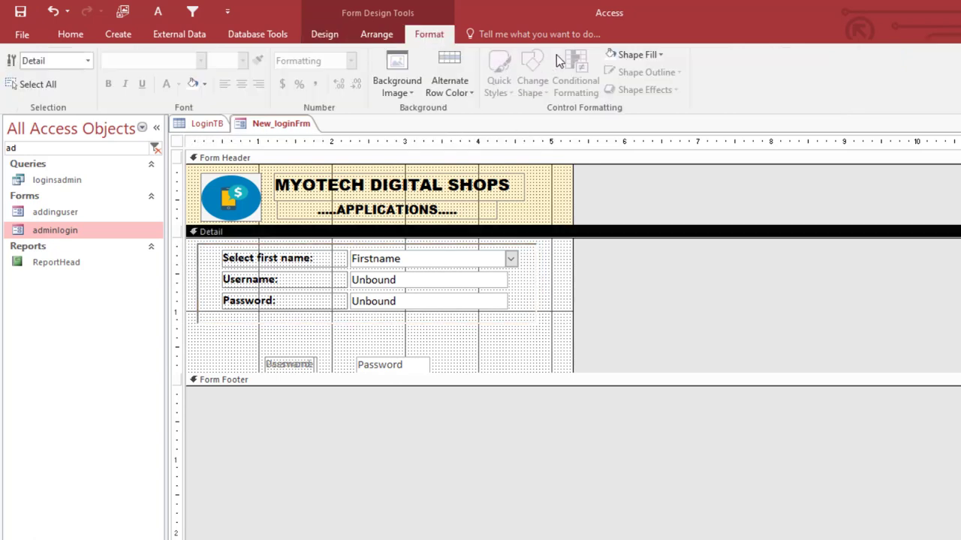
click(648, 57)
click(696, 123)
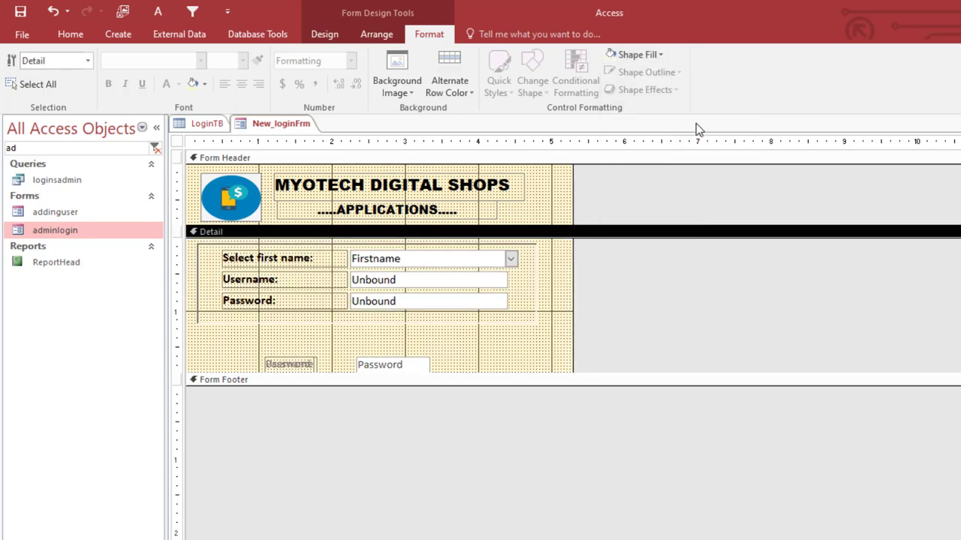
- Preview the login form in Form View, then return to Design View
right_click(293, 124)
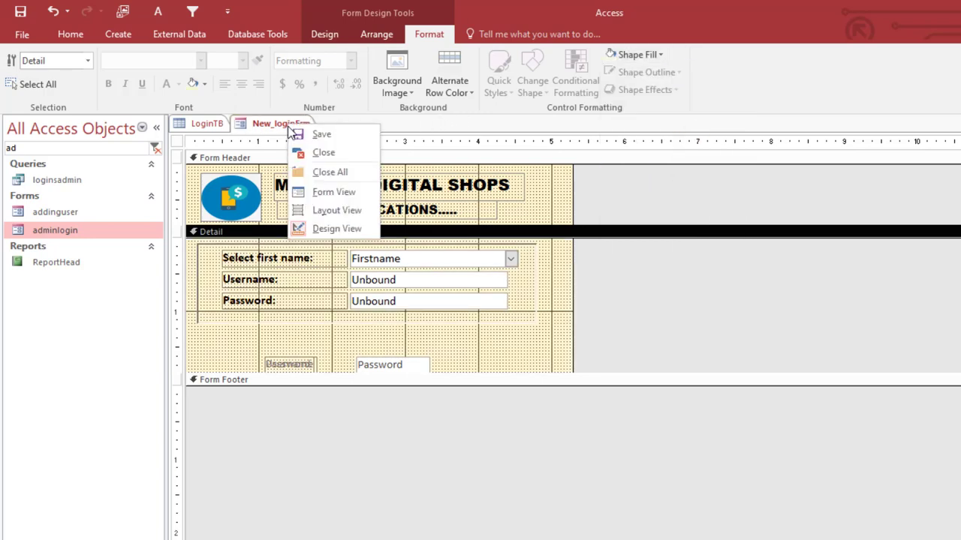
click(328, 196)
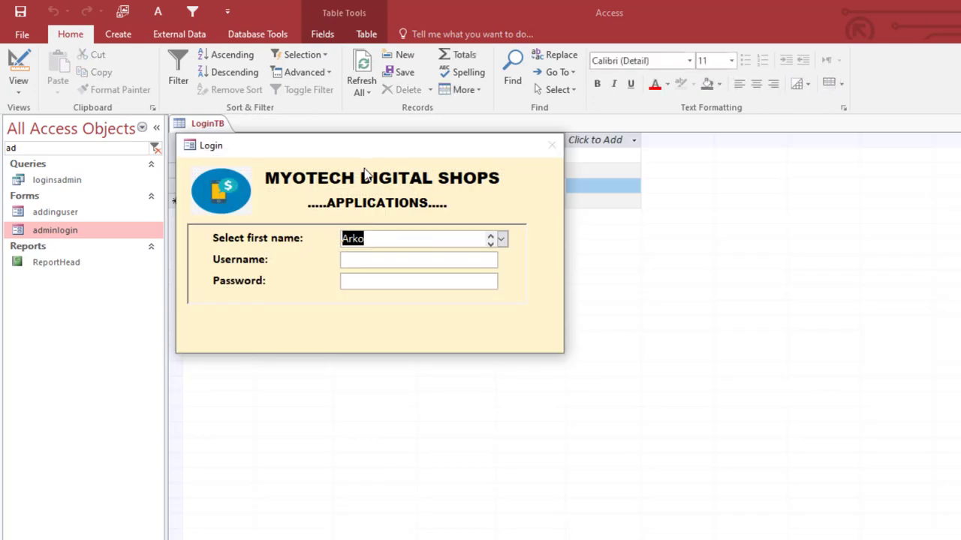
drag(358, 154, 547, 133)
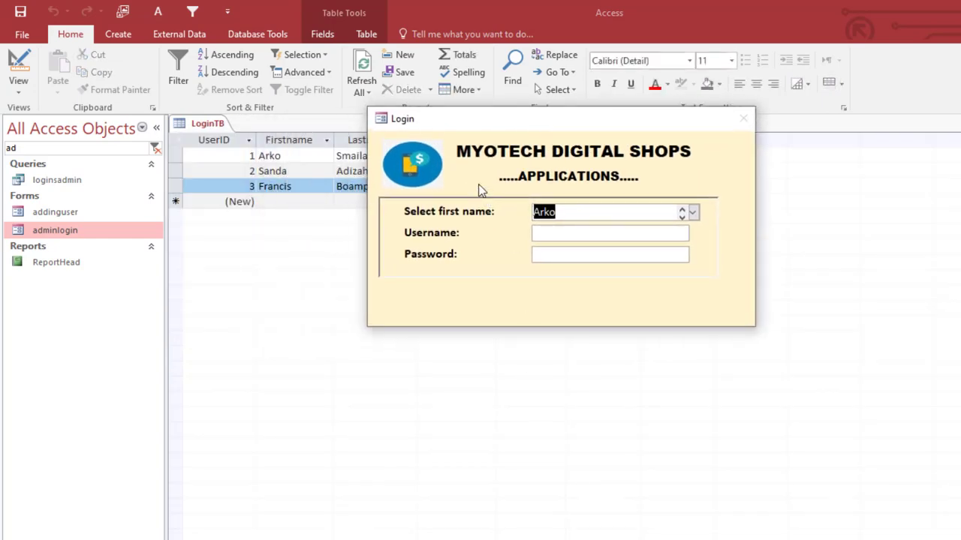
drag(461, 128, 457, 132)
right_click(456, 132)
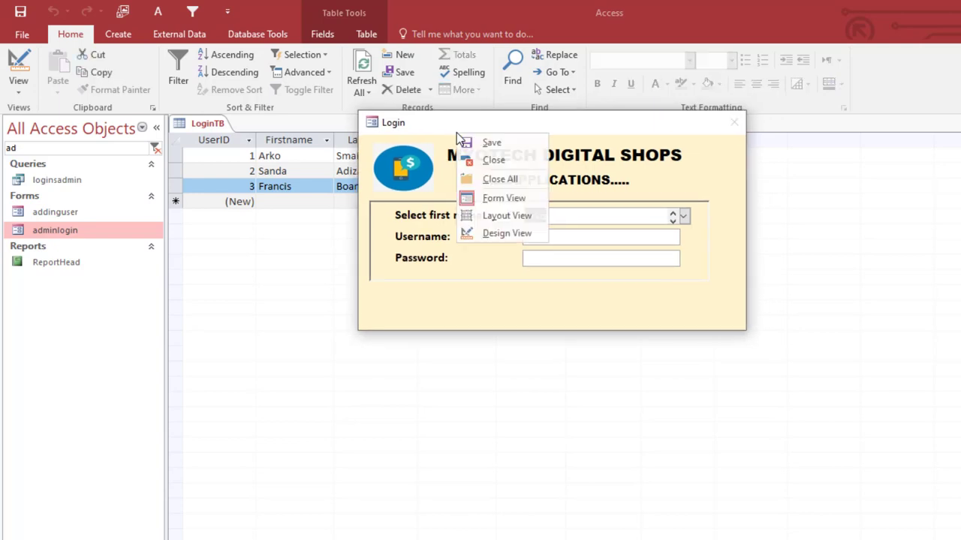
click(517, 234)
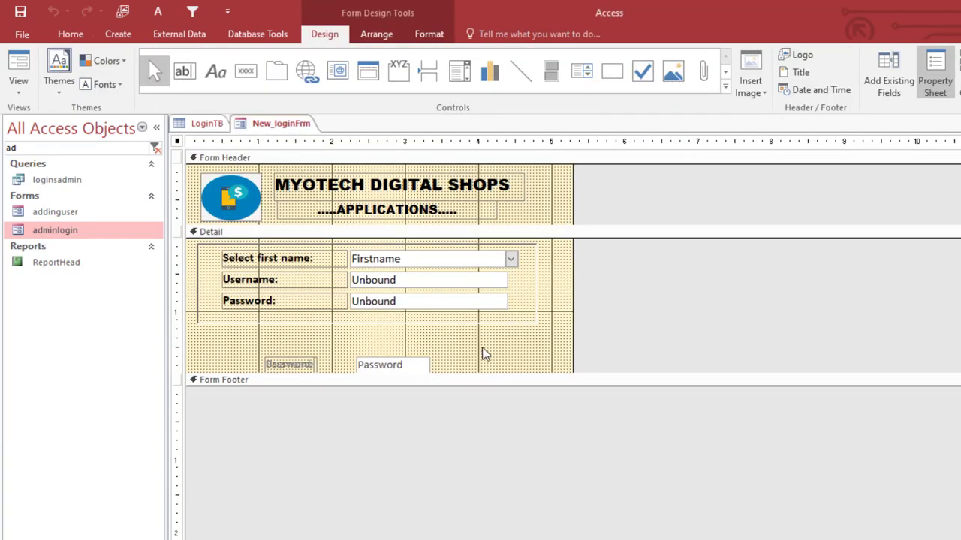
click(262, 358)
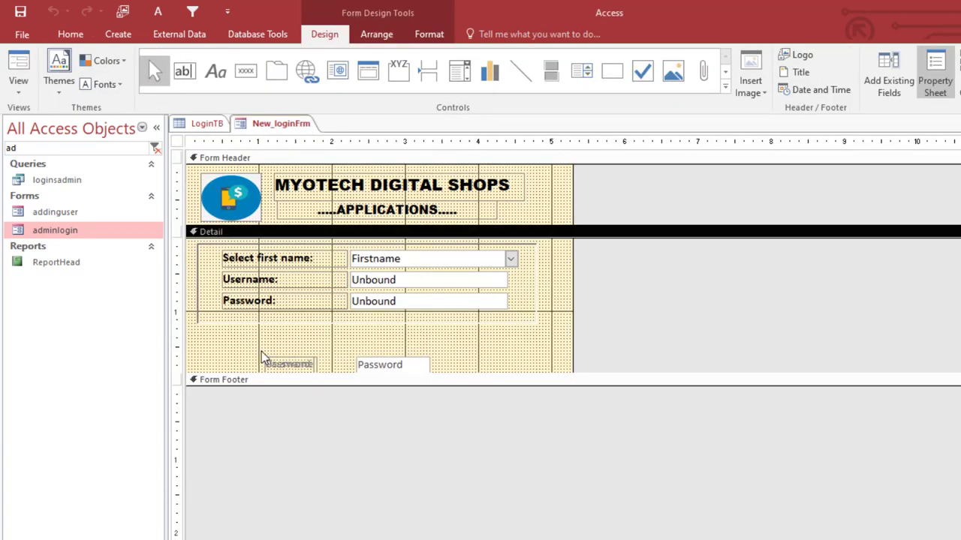
- Move the stray Username and Password controls down
drag(502, 365, 258, 366)
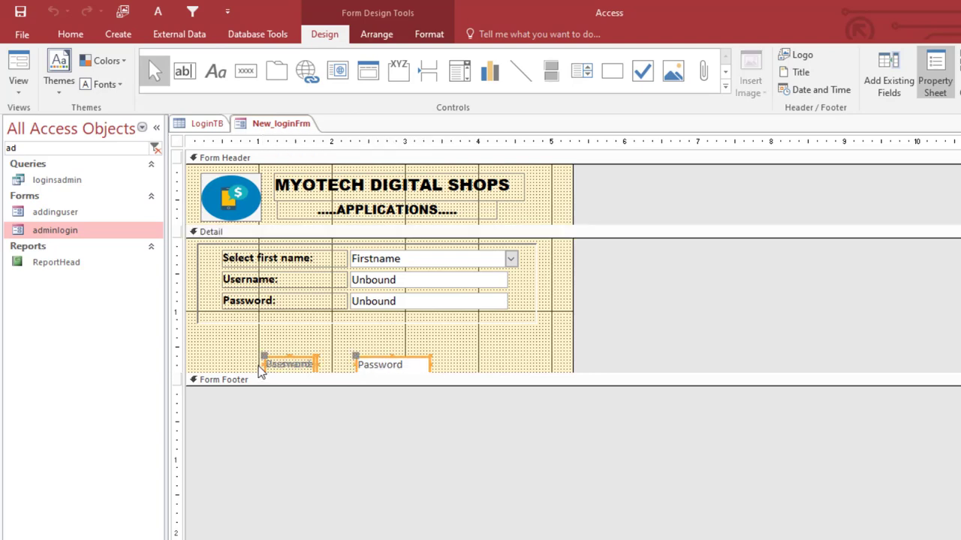
key(Down)
key(Down)
key(Down)
key(Down)
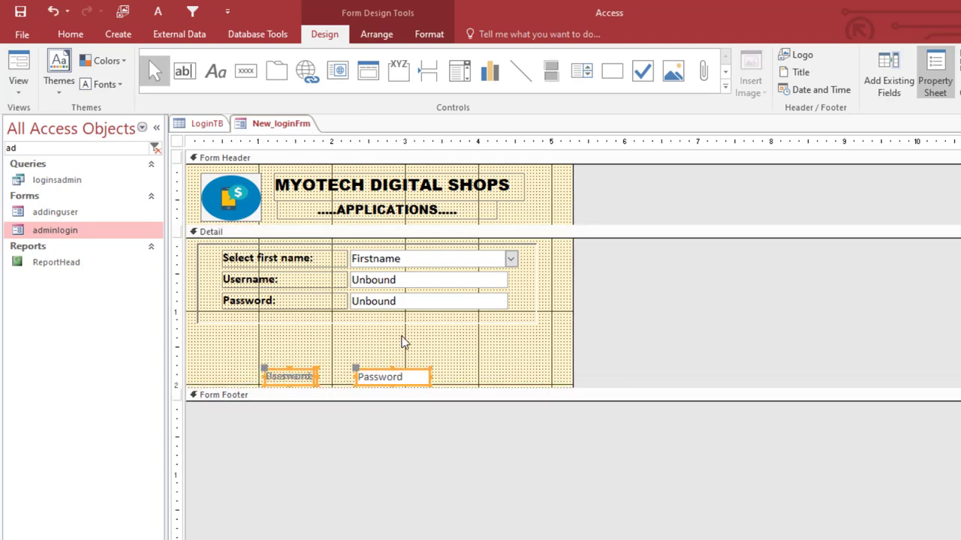
click(403, 338)
- Draw a plain command button under the login fields, skipping the wizard, and paste a duplicate beside it
click(246, 70)
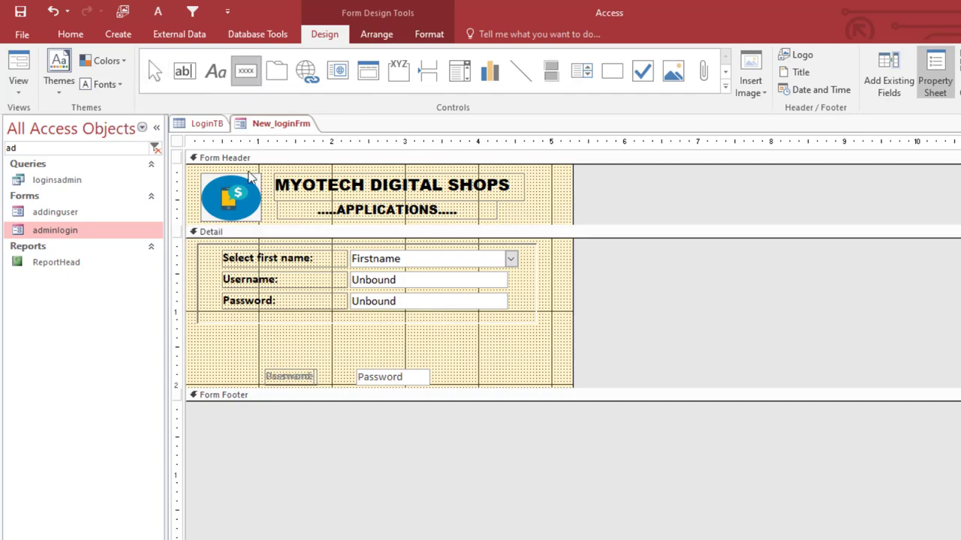
drag(231, 331, 335, 356)
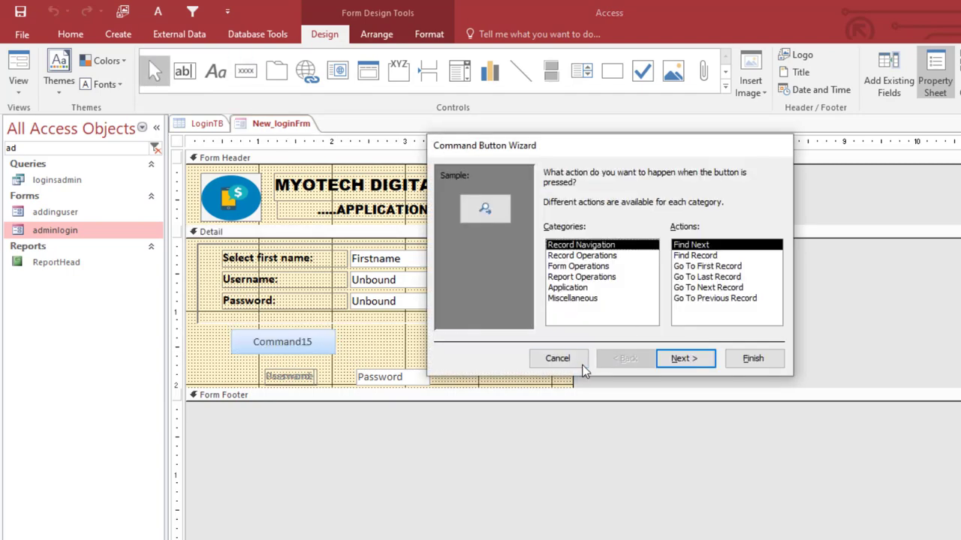
click(558, 359)
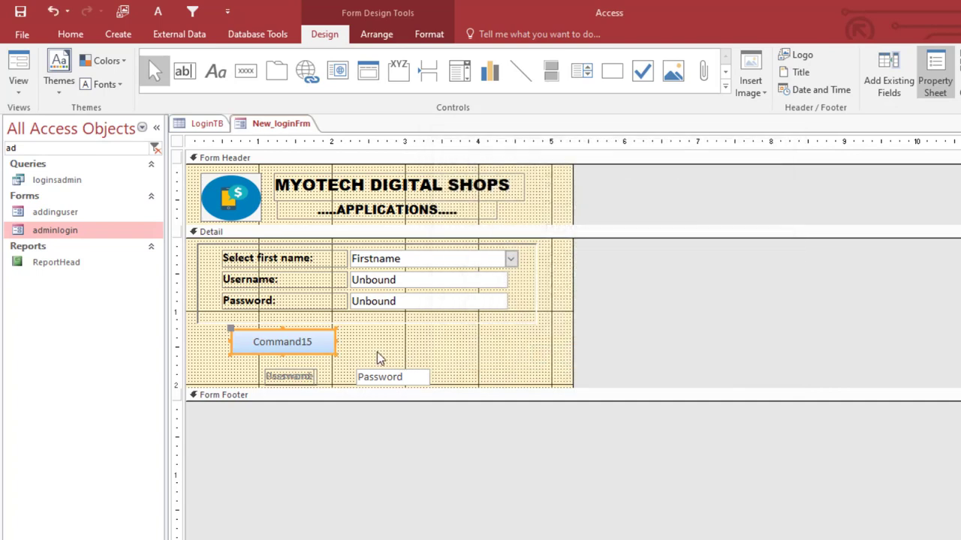
key(ctrl+c)
key(ctrl+v)
drag(235, 365, 374, 332)
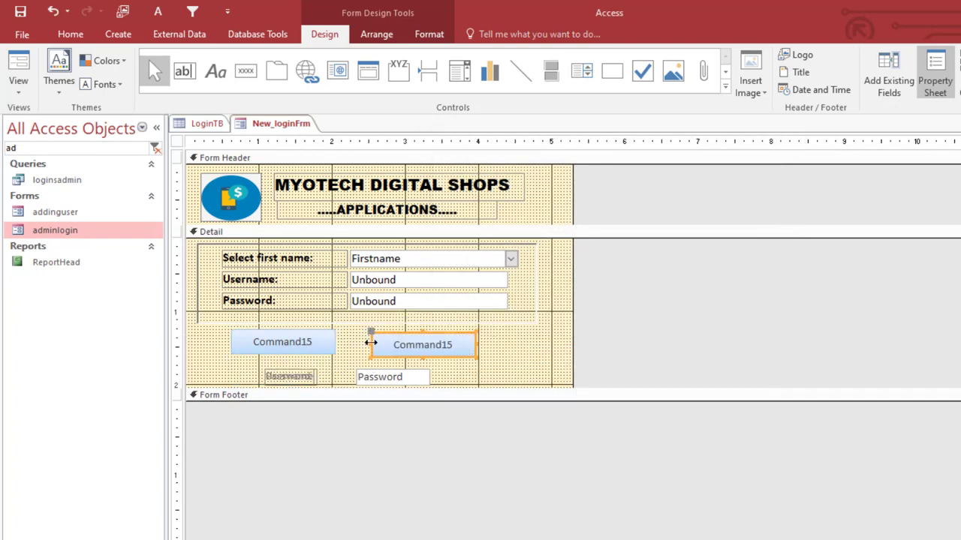
- Nudge the two buttons with arrow keys so they line up side by side
click(324, 343)
key(Right)
key(Right)
key(Right)
key(Right)
key(Right)
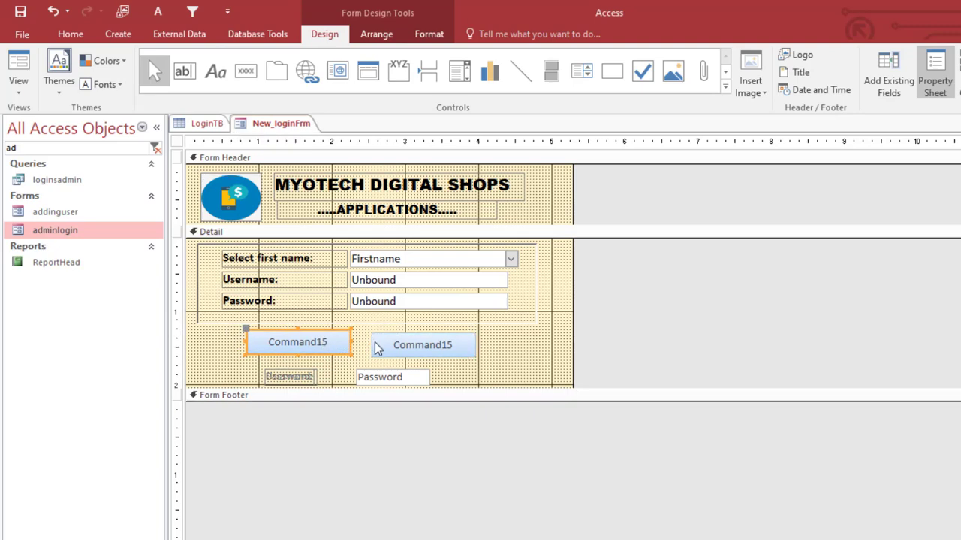
click(377, 346)
key(Up)
key(Left)
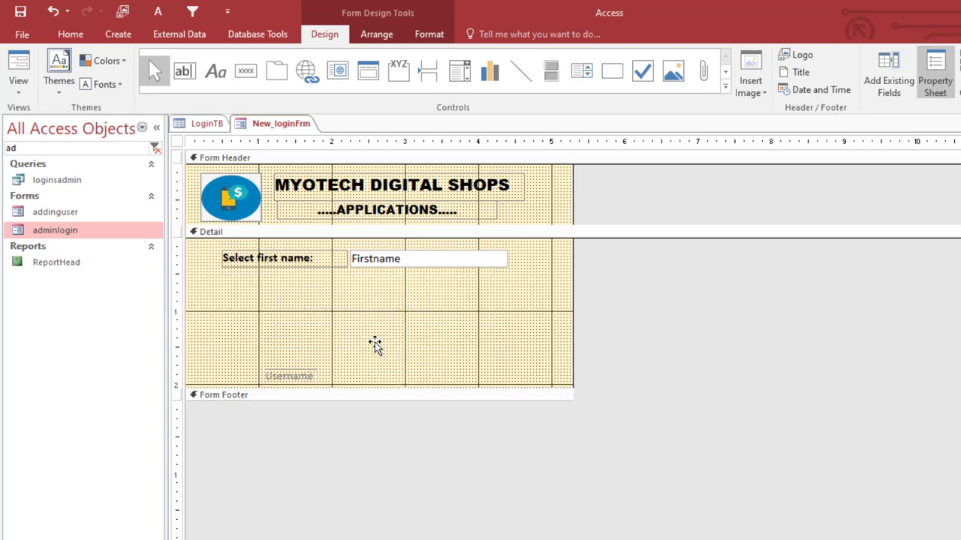
click(340, 345)
key(Right)
key(Right)
key(Right)
key(Right)
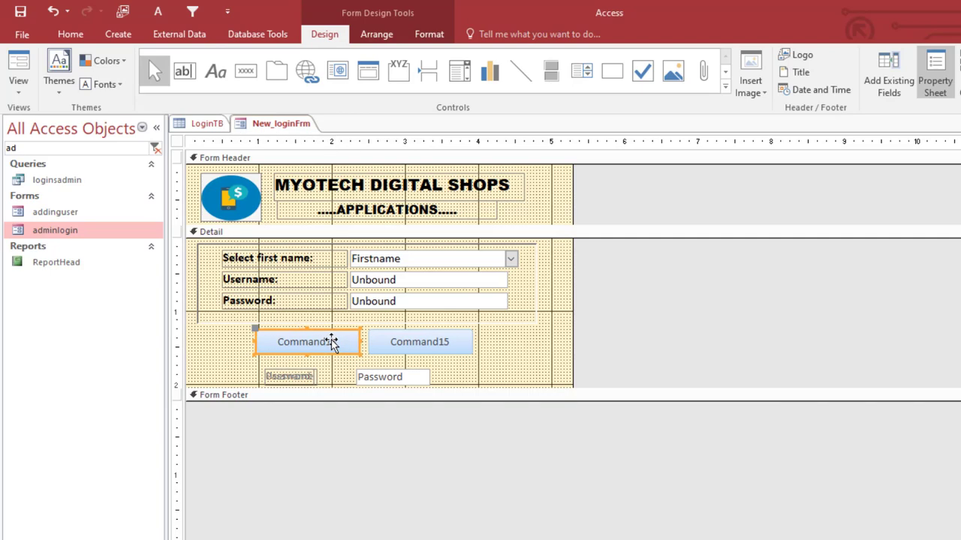
click(395, 349)
key(Left)
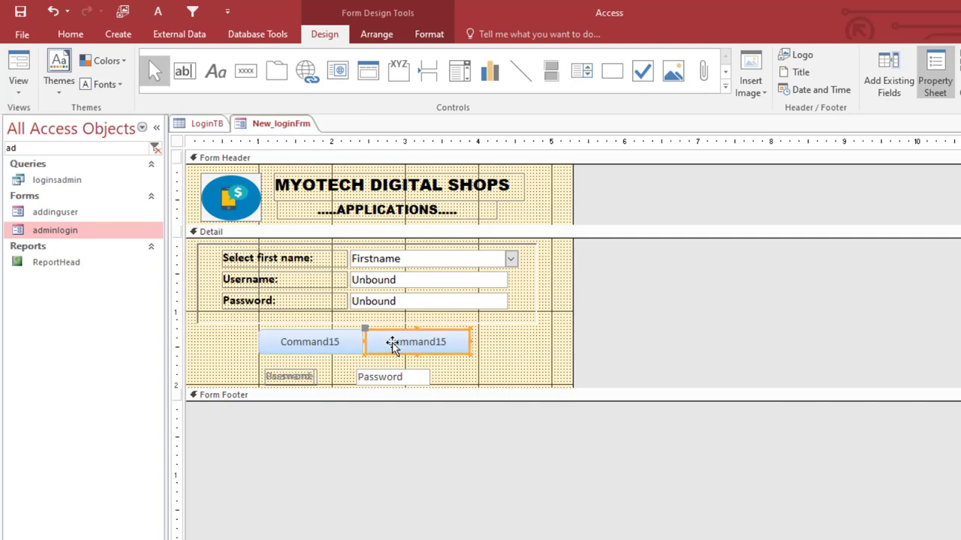
drag(502, 350, 348, 355)
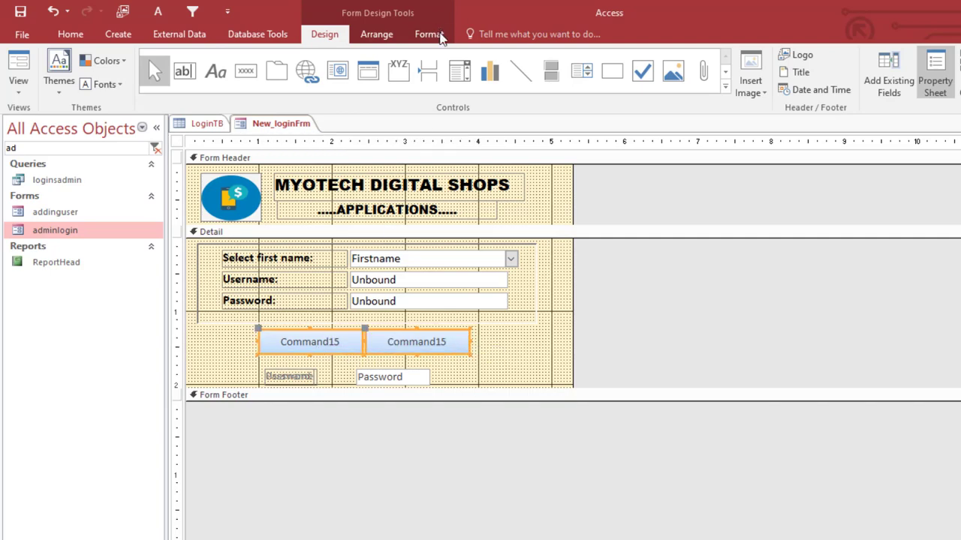
- Give both command buttons a rounded-corner shape
click(442, 37)
click(532, 83)
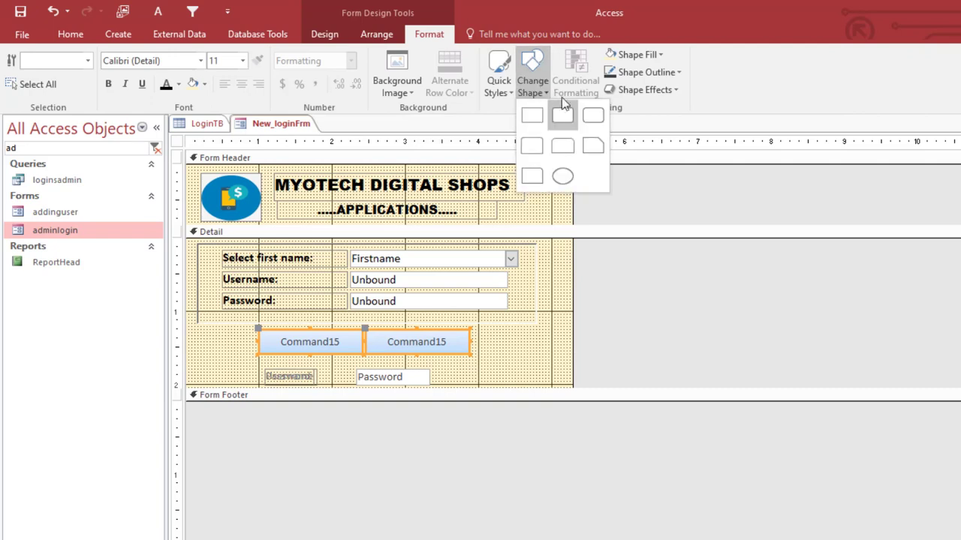
click(598, 120)
click(506, 358)
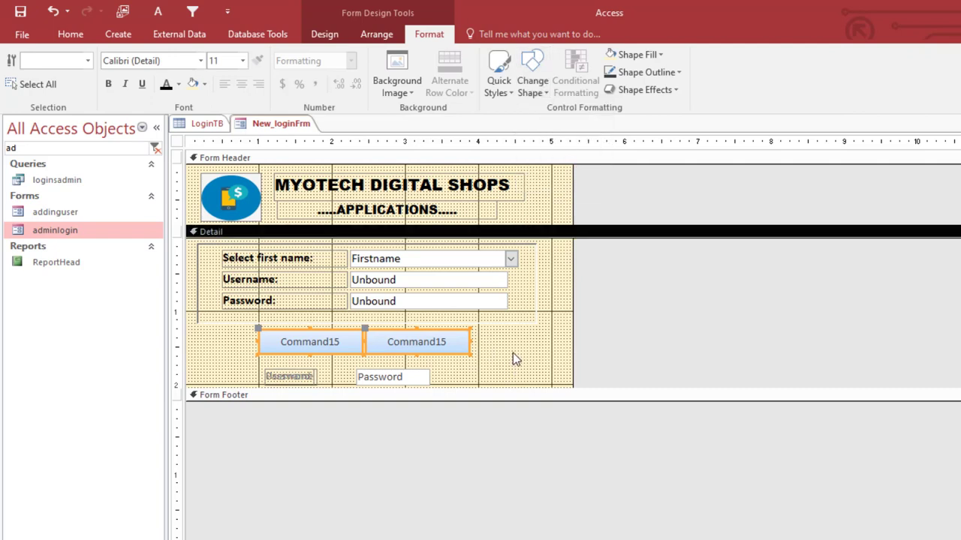
- Caption the right button 'Cancel>>' and the left button 'Login'
click(436, 342)
double_click(436, 342)
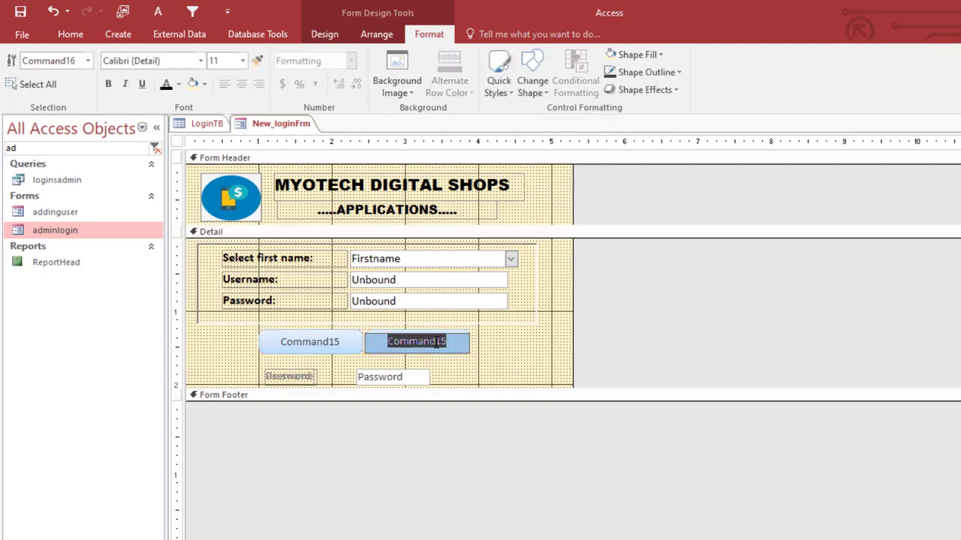
text(Can)
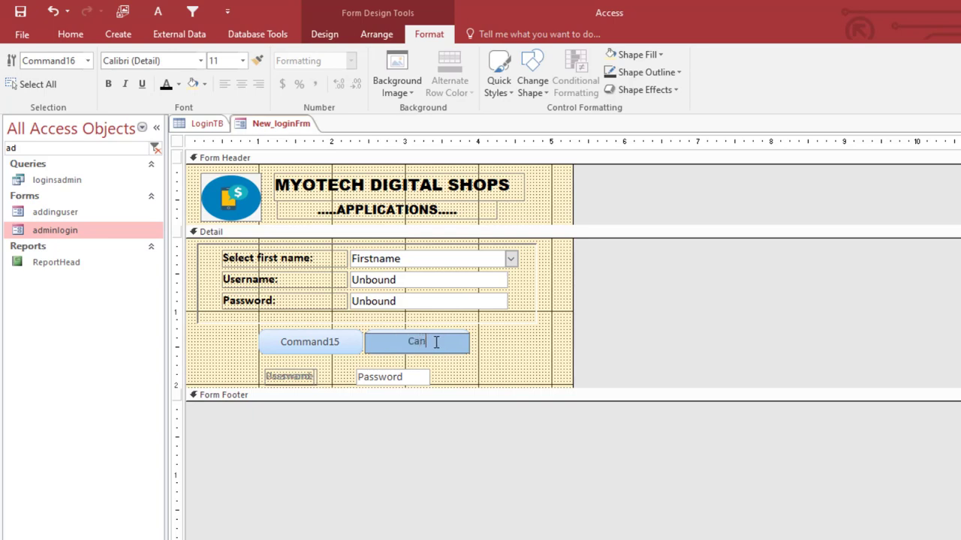
text(cel>>)
click(331, 350)
click(351, 340)
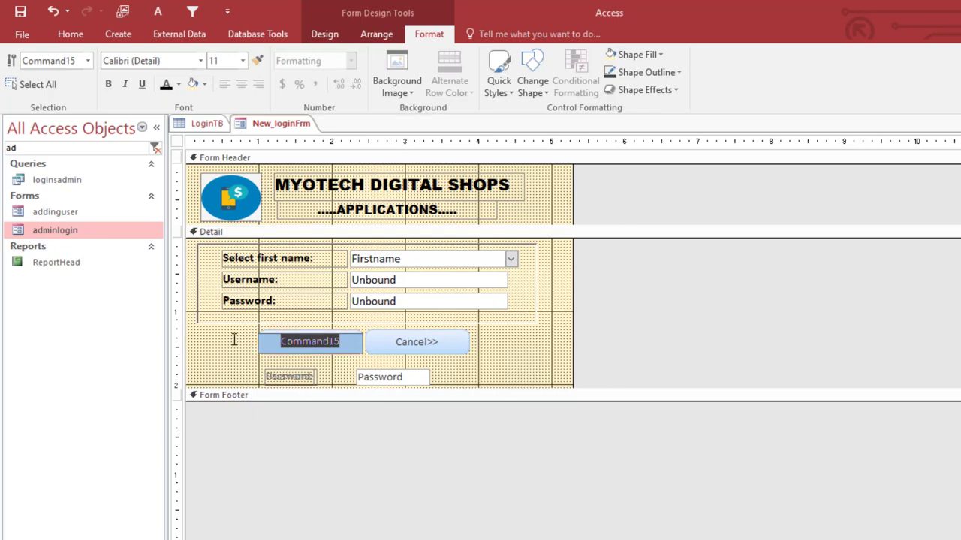
text(Login)
click(216, 337)
- Set the font size of both button captions to 12
drag(217, 337, 441, 357)
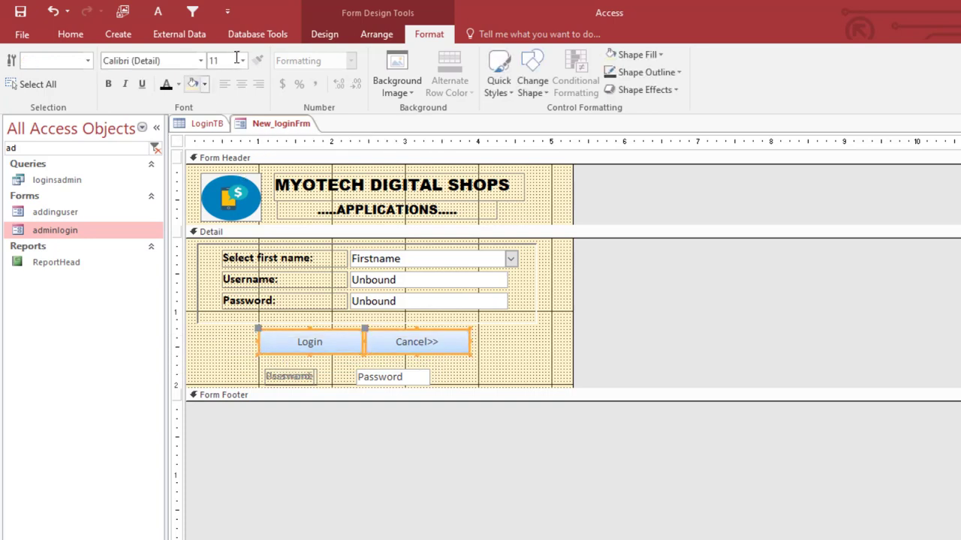
click(242, 61)
click(229, 140)
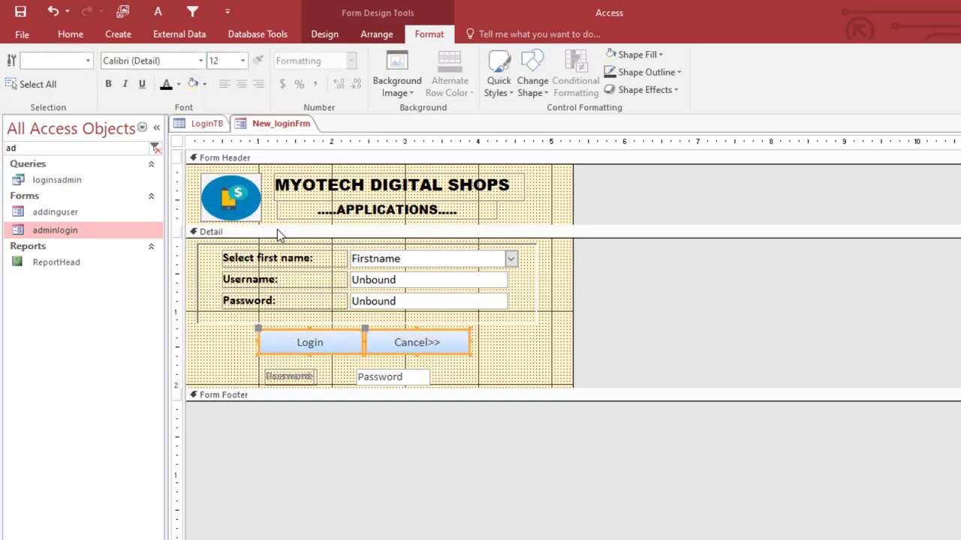
- Narrow the Login and Cancel>> buttons to matching widths and nudge both slightly lower
click(248, 343)
click(265, 346)
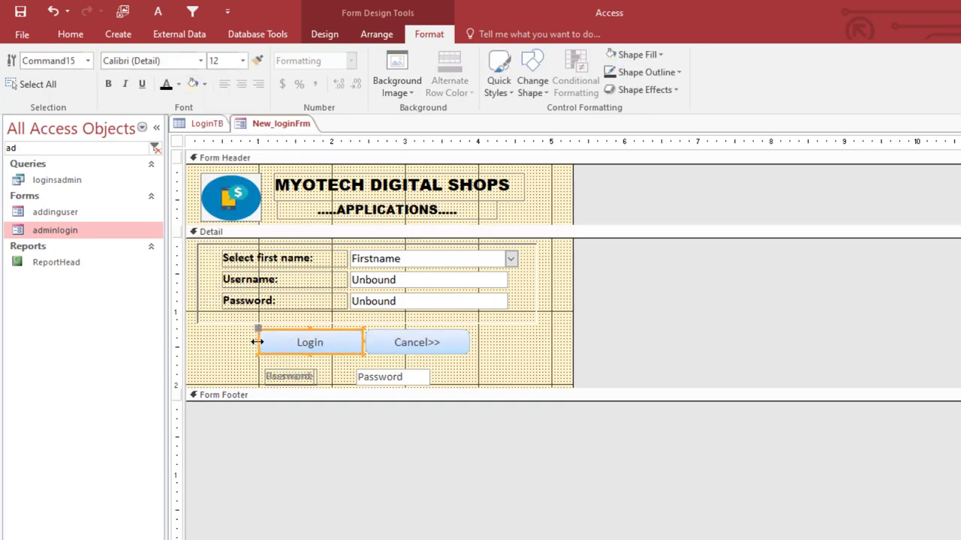
drag(255, 341, 295, 342)
click(452, 347)
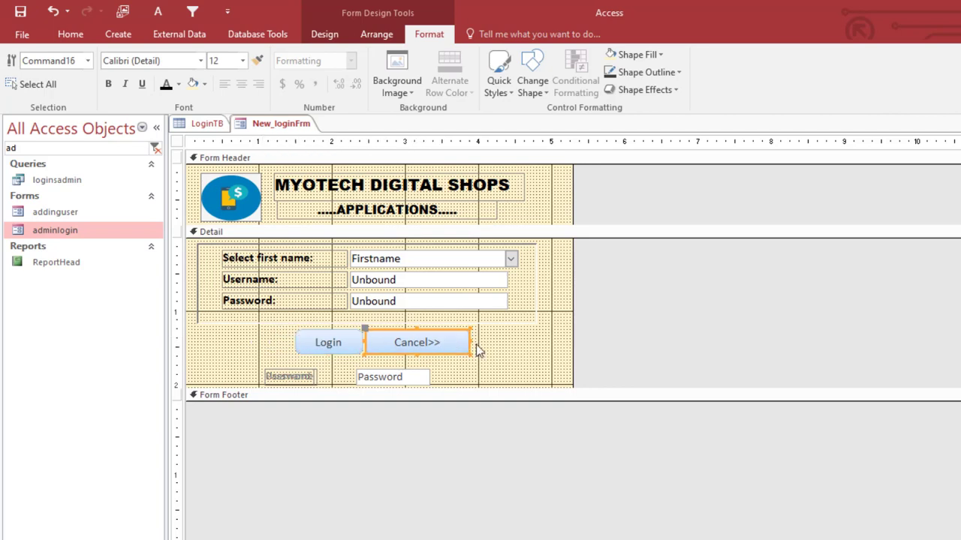
drag(473, 342, 433, 342)
click(481, 348)
click(349, 346)
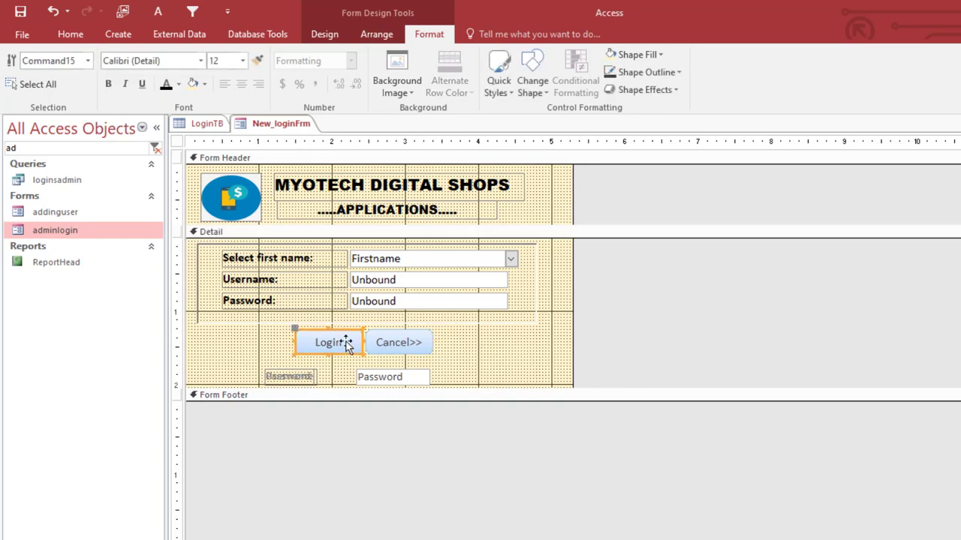
drag(472, 347, 289, 339)
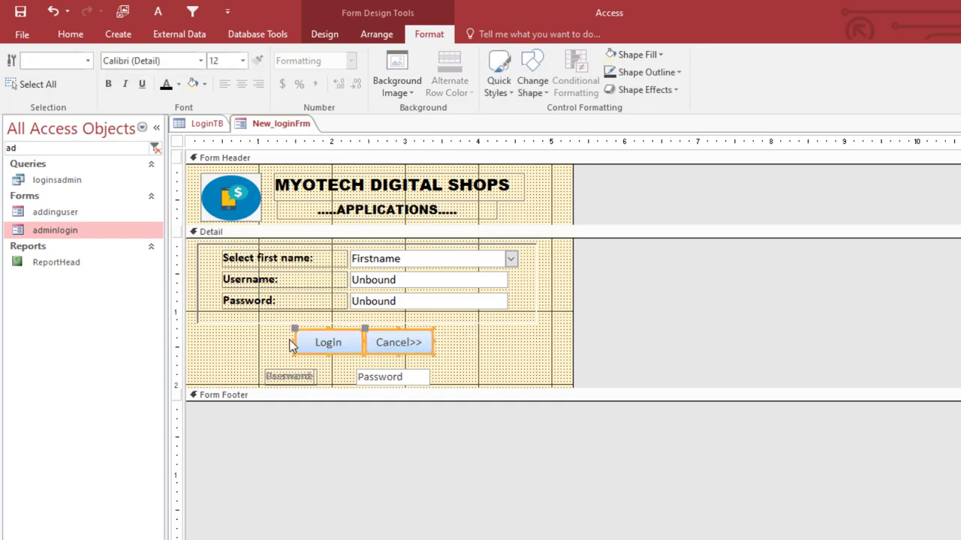
key(Down)
key(Down)
click(481, 360)
click(332, 350)
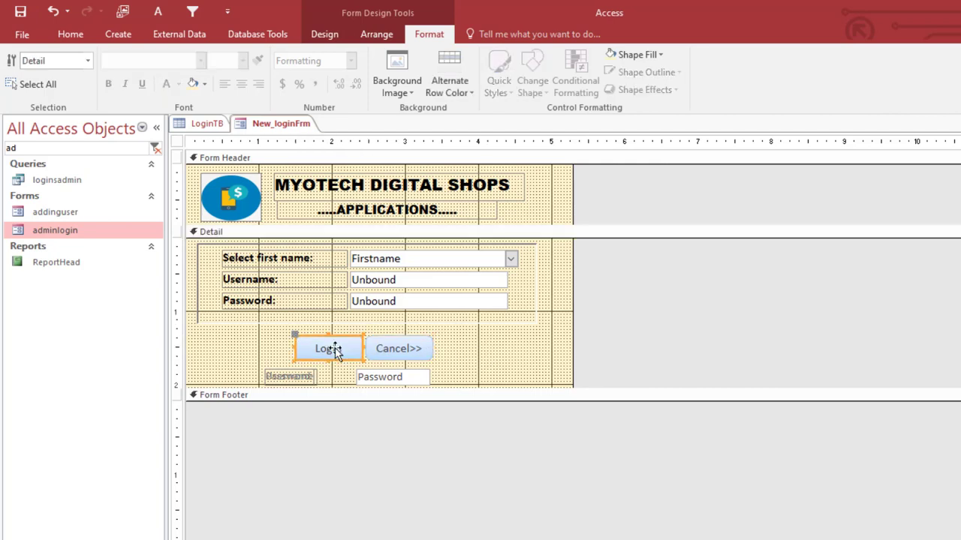
click(325, 34)
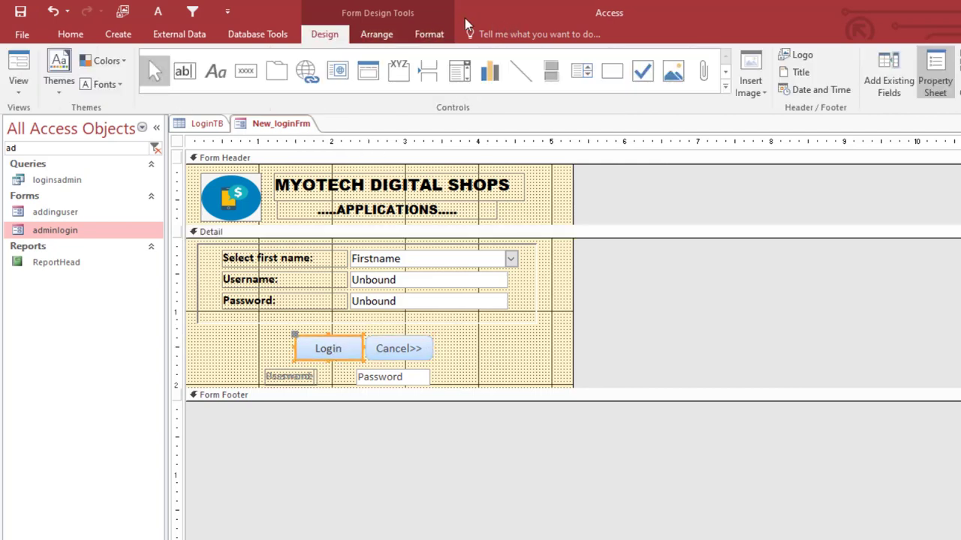
- Give the Login button a green fill, white caption text and white outline
click(435, 34)
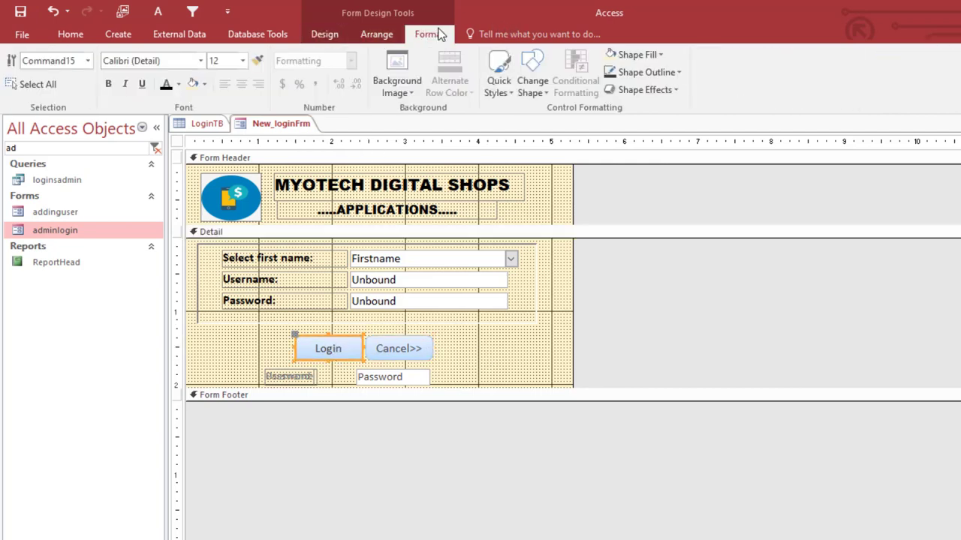
click(630, 54)
click(726, 109)
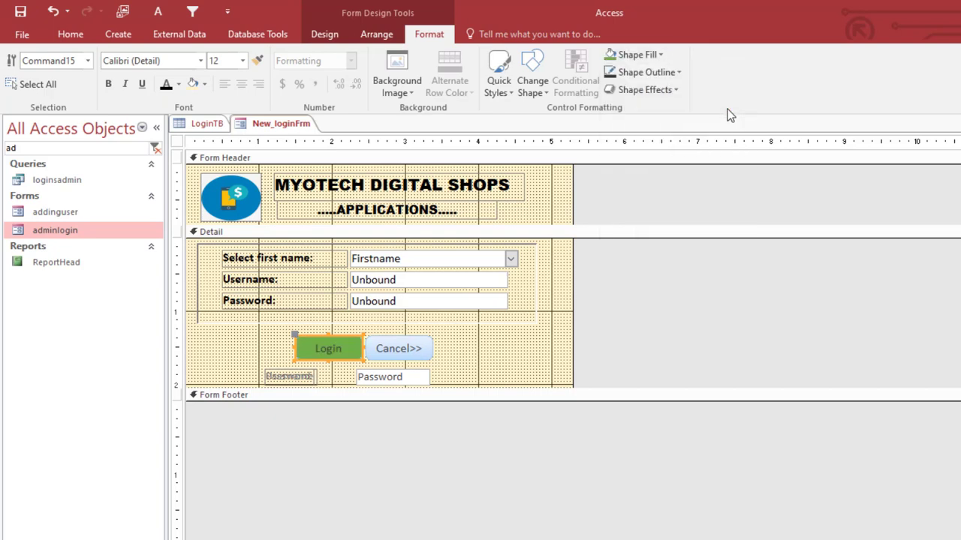
click(180, 89)
click(172, 136)
click(666, 73)
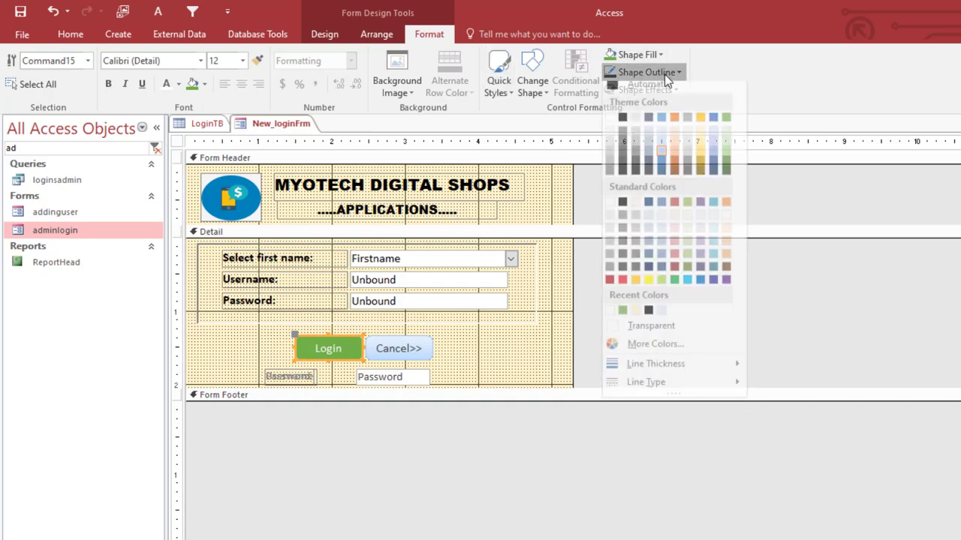
click(609, 125)
- Fill Cancel>> red with a bold white caption, and make the Login caption bold
click(415, 352)
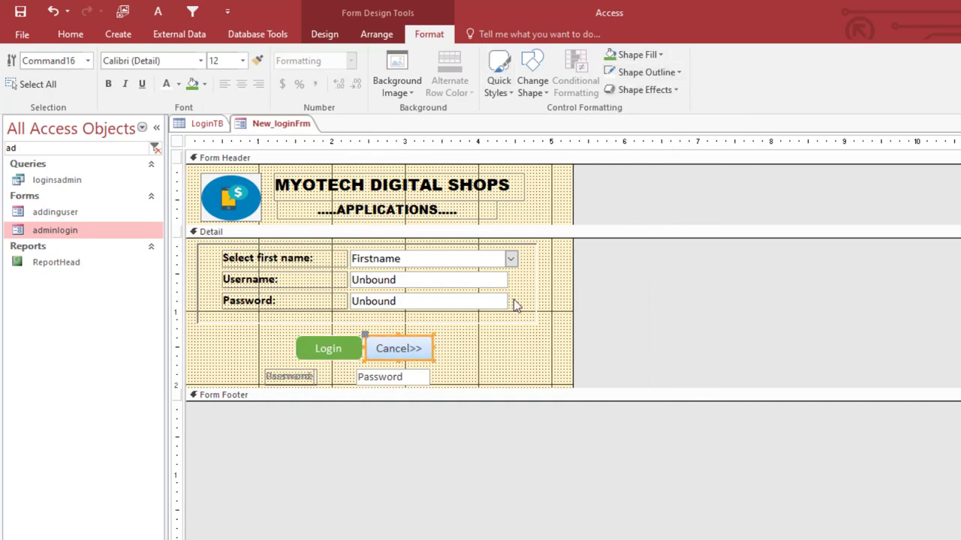
click(629, 55)
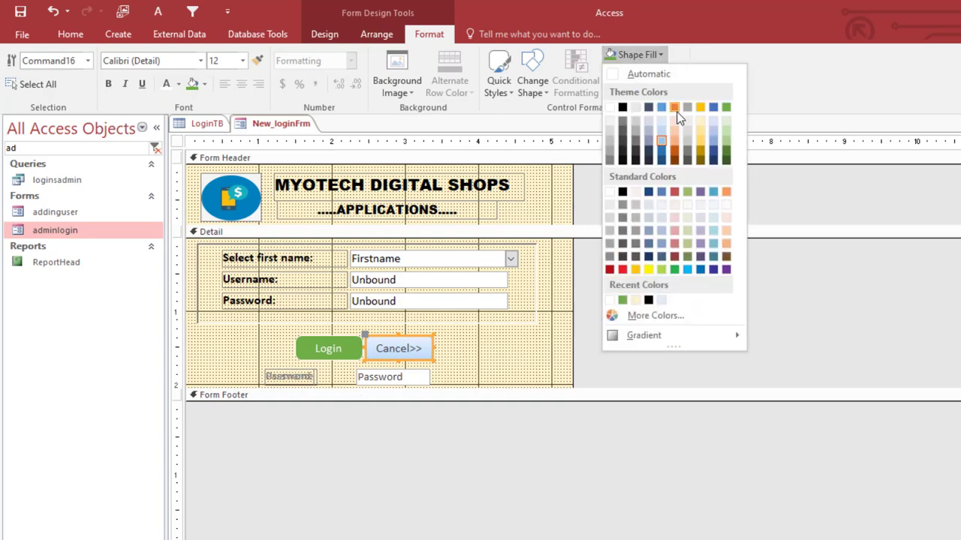
click(622, 269)
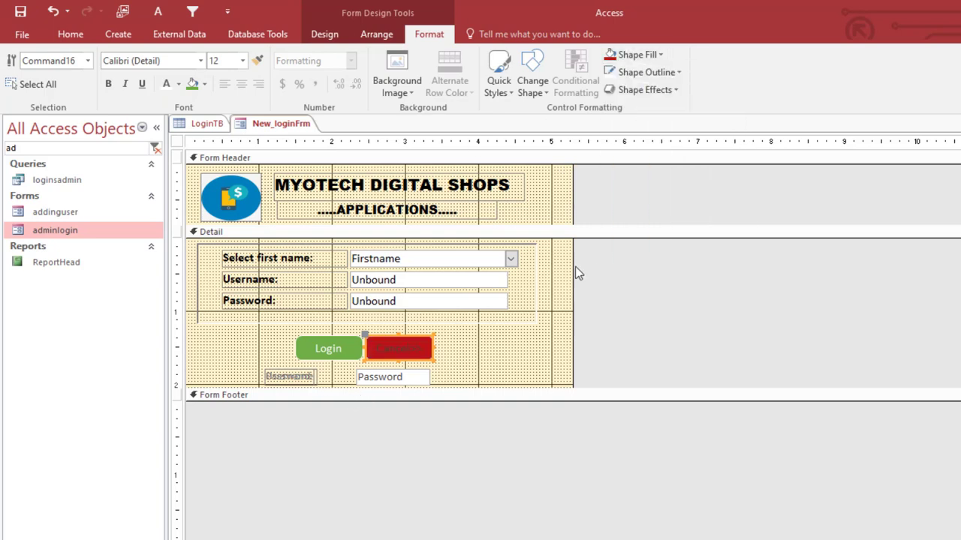
click(166, 85)
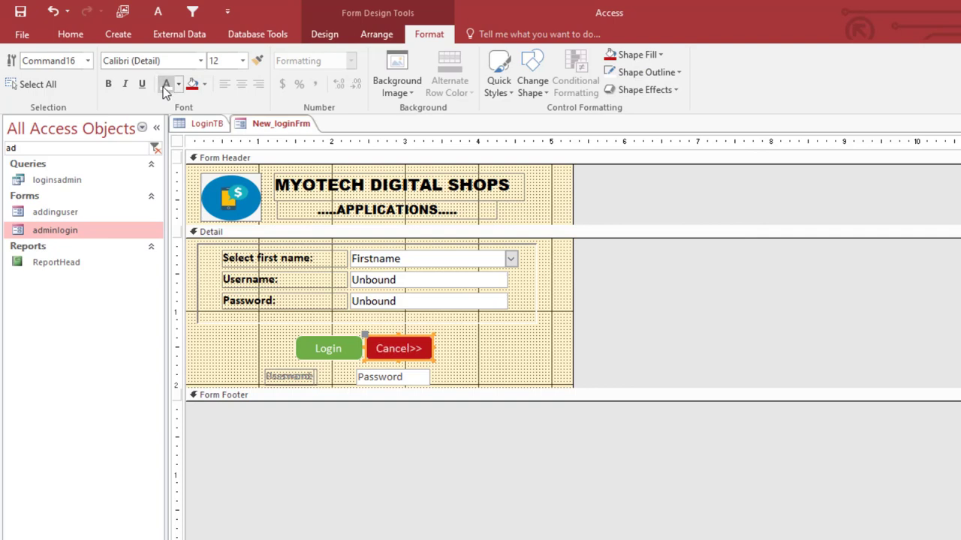
click(108, 84)
click(332, 351)
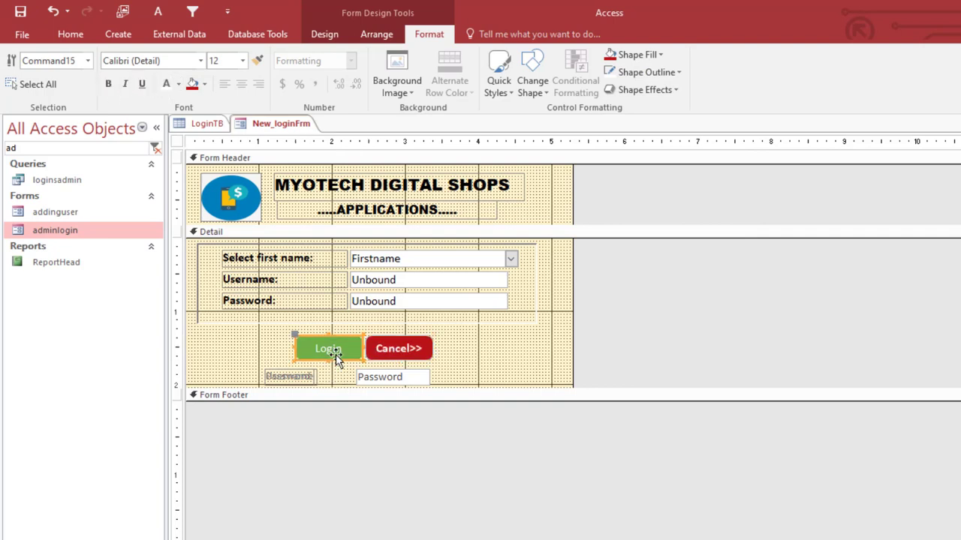
key(ctrl+b)
click(431, 354)
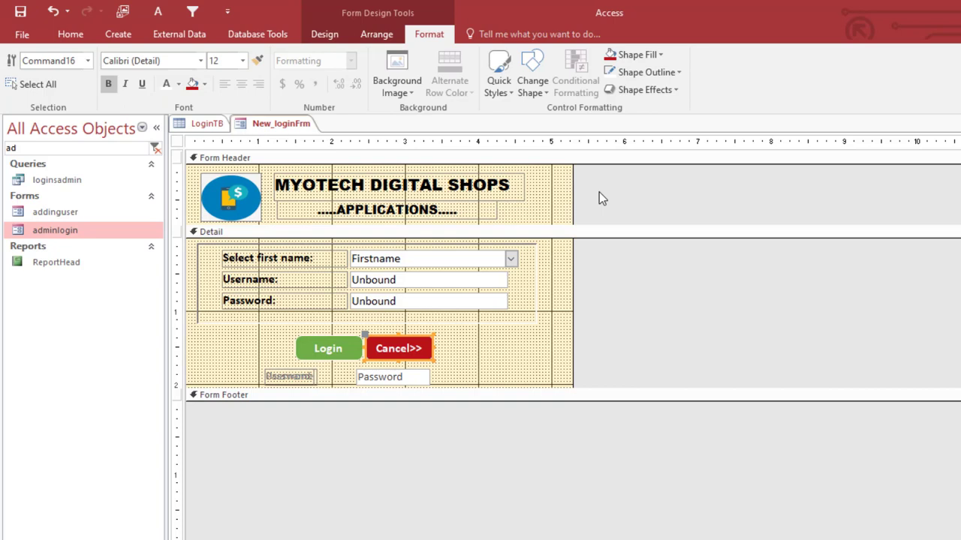
click(644, 71)
click(556, 220)
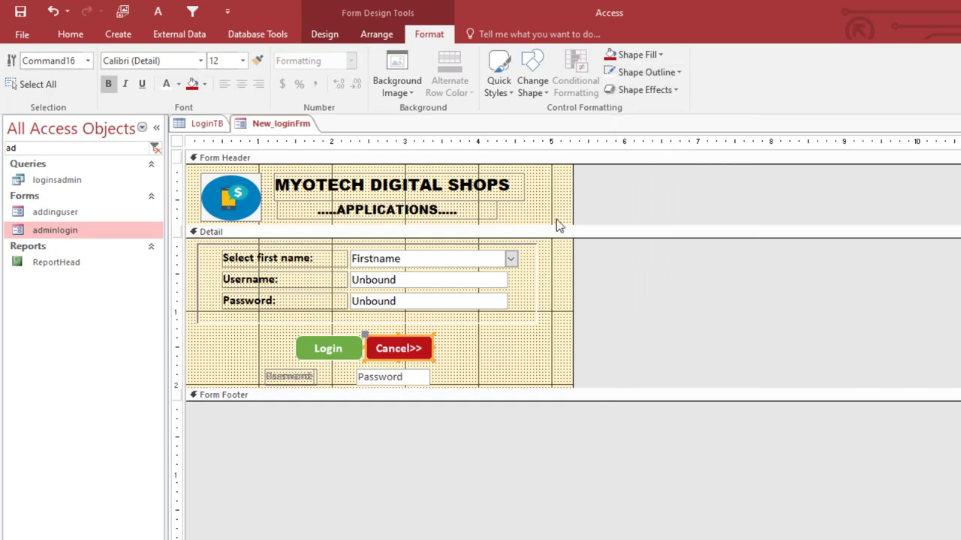
click(489, 351)
right_click(259, 129)
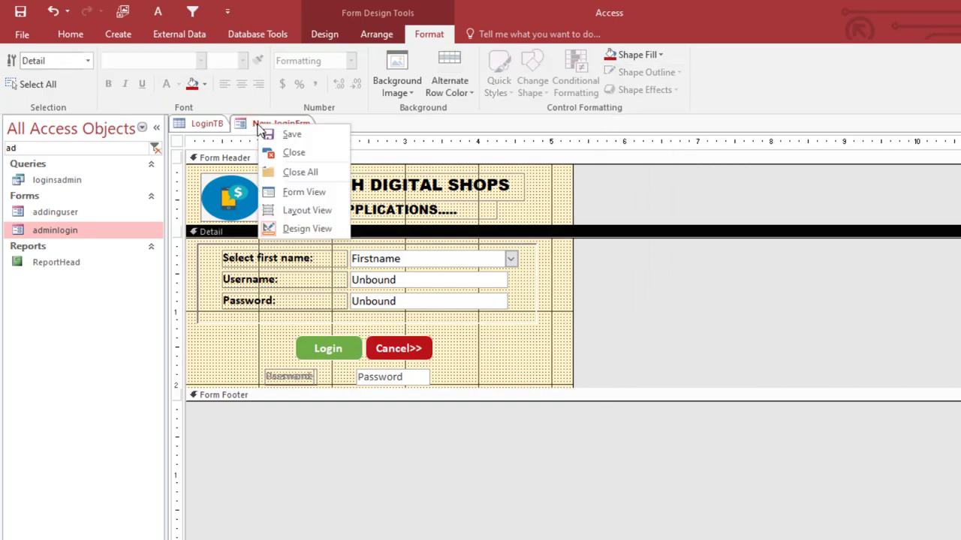
click(289, 192)
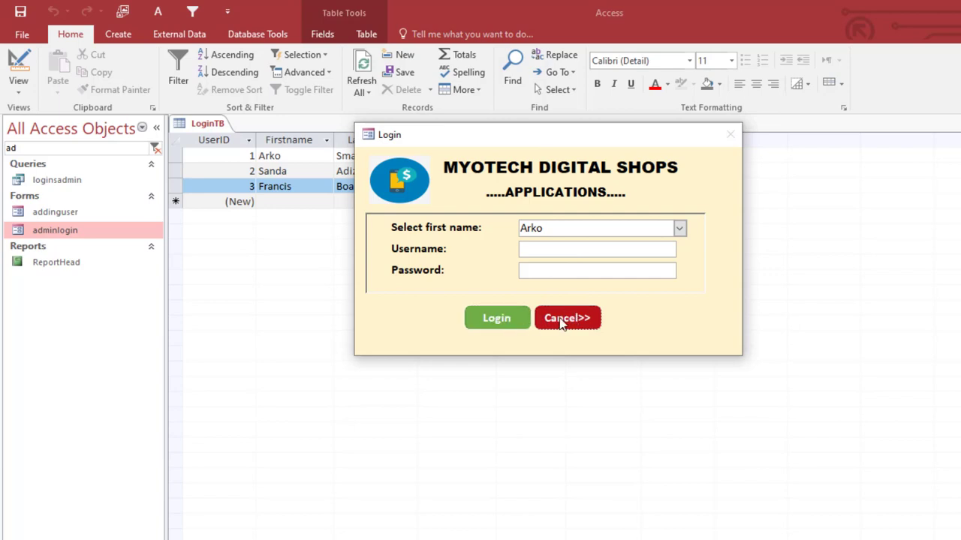
drag(537, 134, 615, 139)
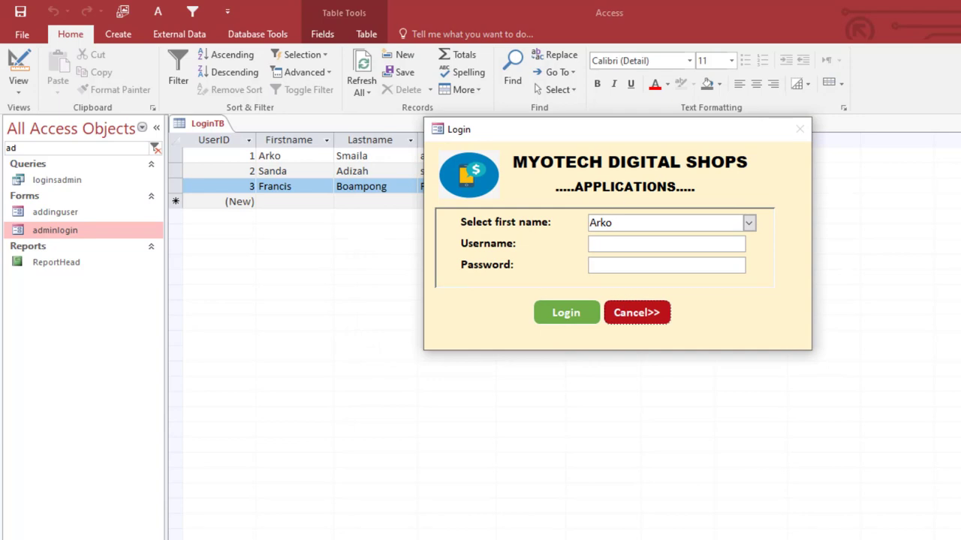
right_click(605, 148)
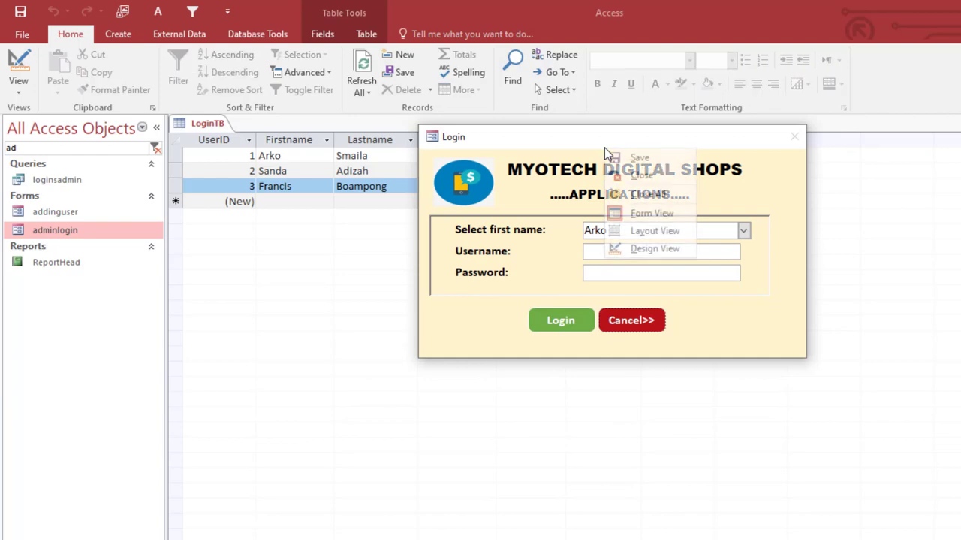
click(651, 249)
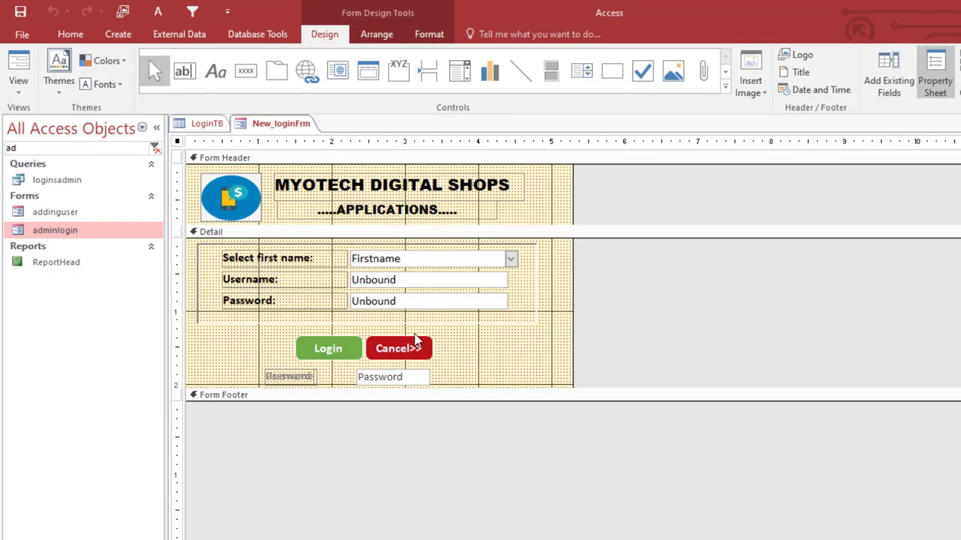
- Create an empty Command15_Click procedure for Login via Code Builder, then close the VBA editor
click(355, 347)
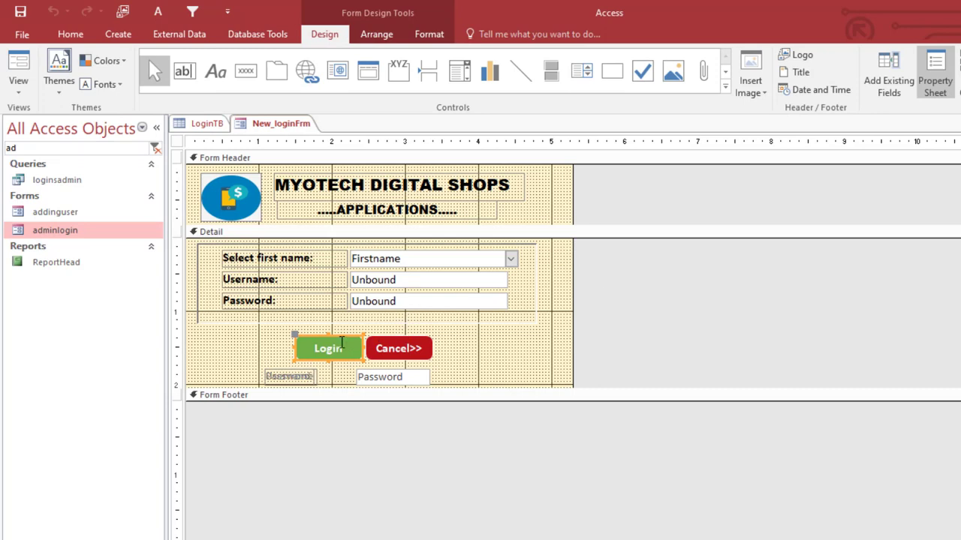
right_click(342, 345)
click(379, 196)
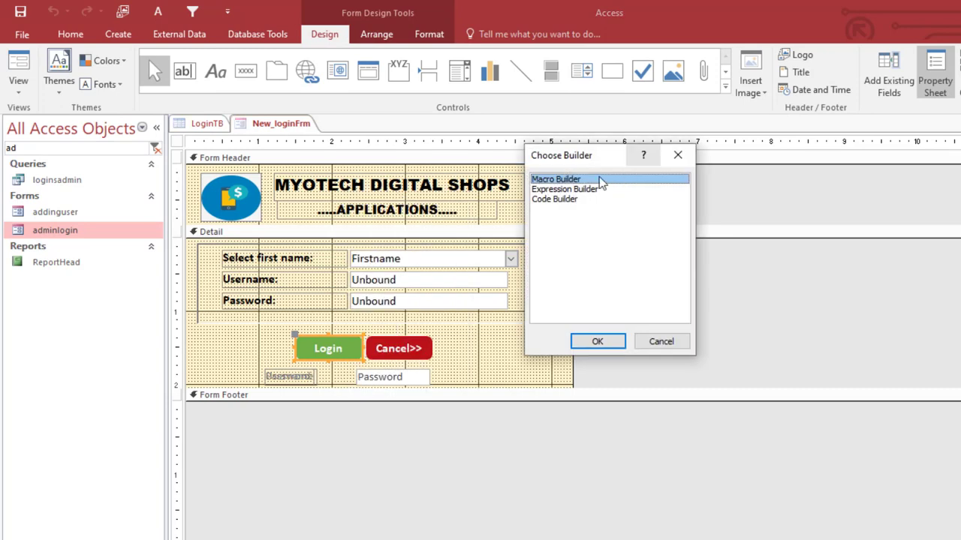
click(560, 199)
click(598, 341)
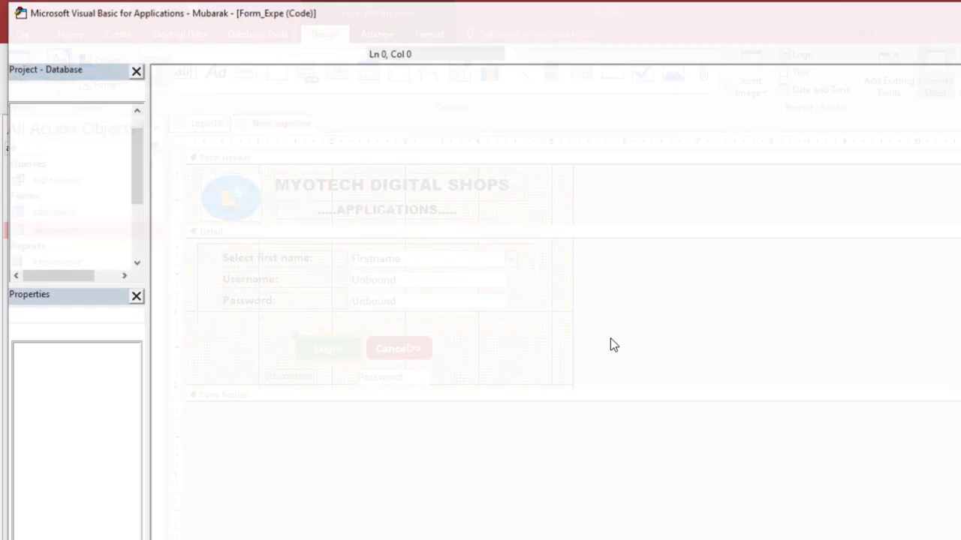
key(alt+F4)
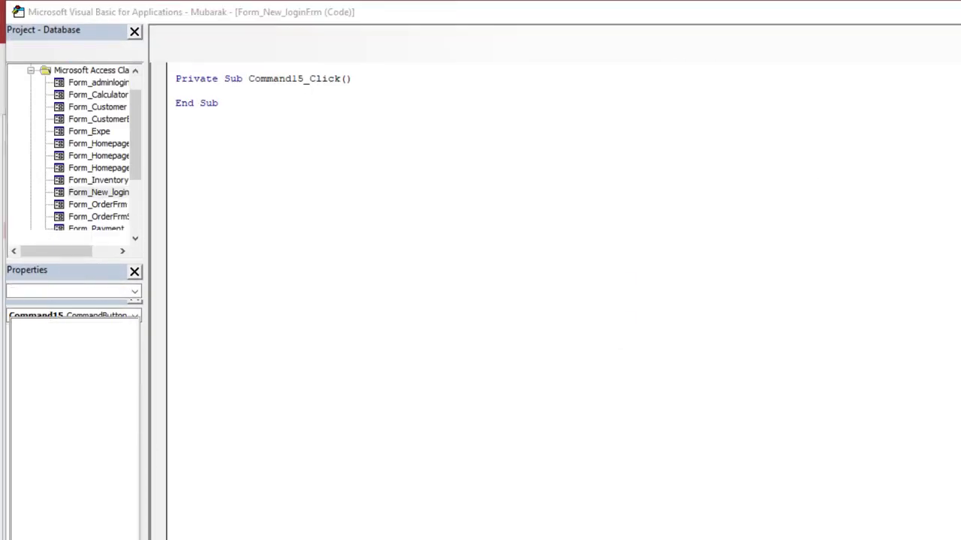
drag(455, 374, 299, 377)
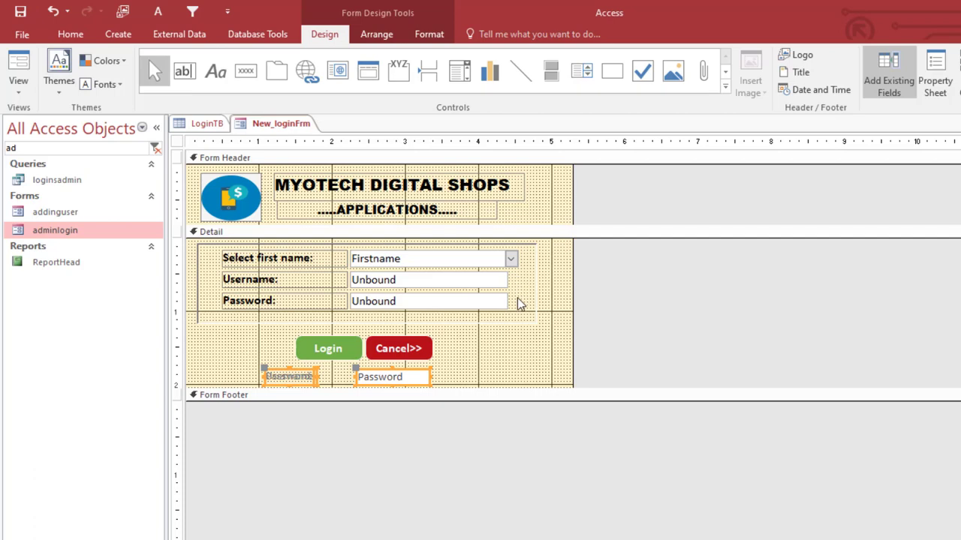
- Give the first name, username and password boxes a blue outline
drag(517, 304, 440, 258)
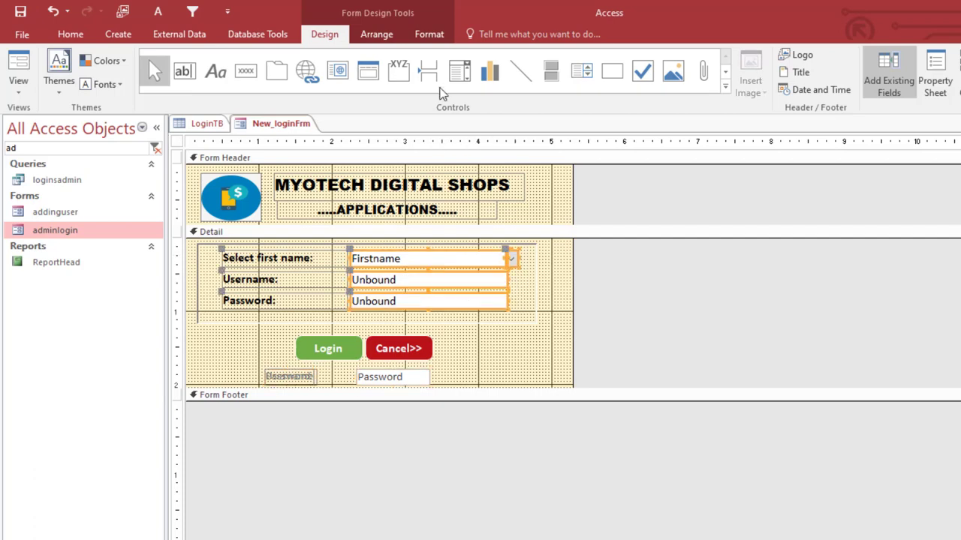
click(429, 36)
click(637, 75)
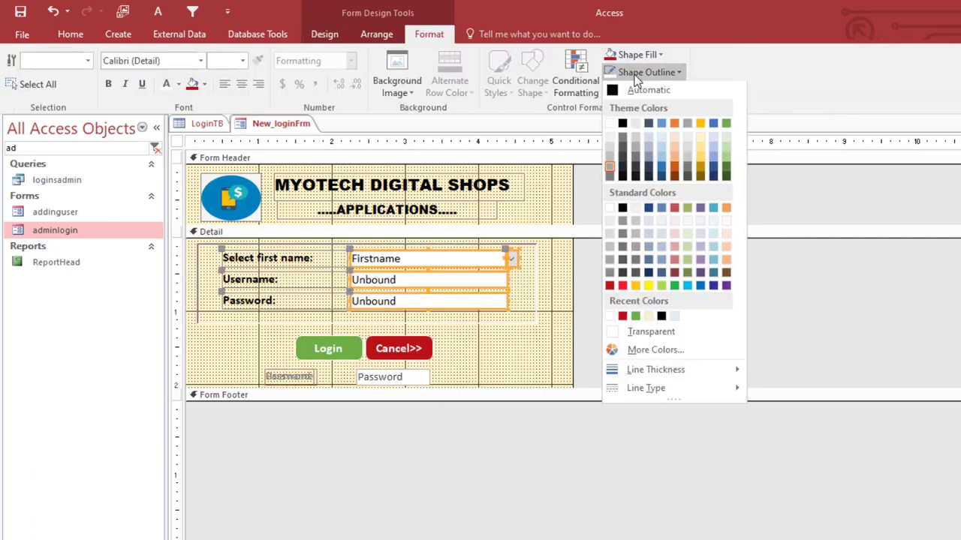
click(713, 126)
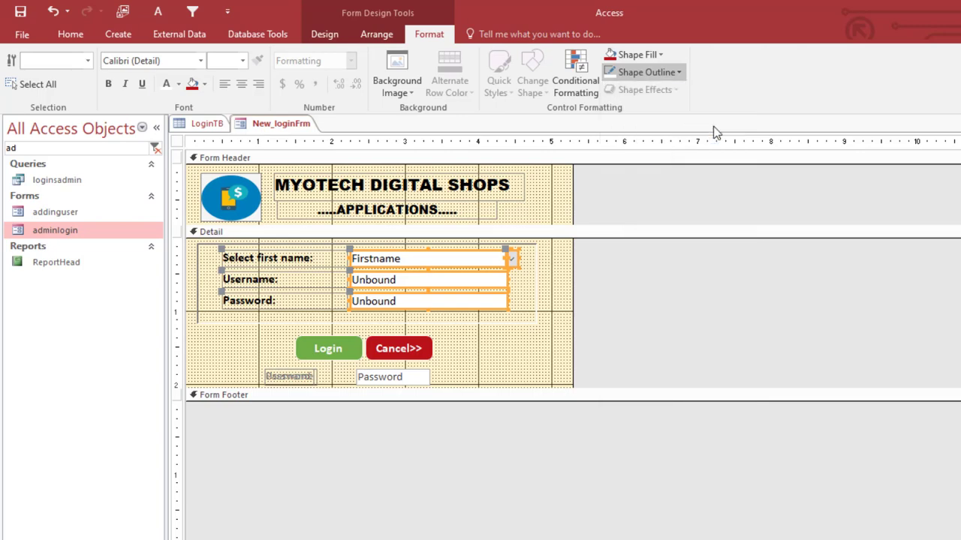
- Preview the login form in Form View, return to Design View, and open the Login button's event code
right_click(275, 130)
click(312, 192)
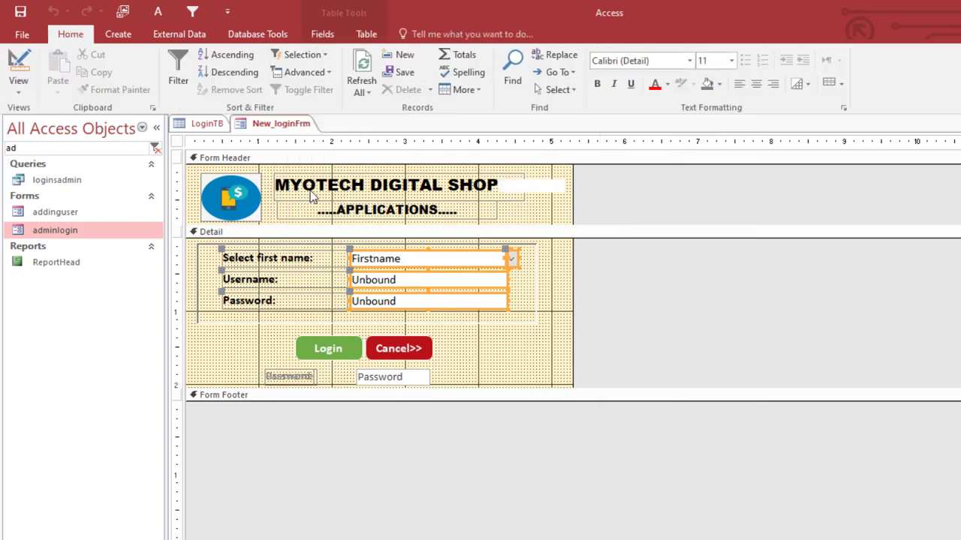
right_click(411, 183)
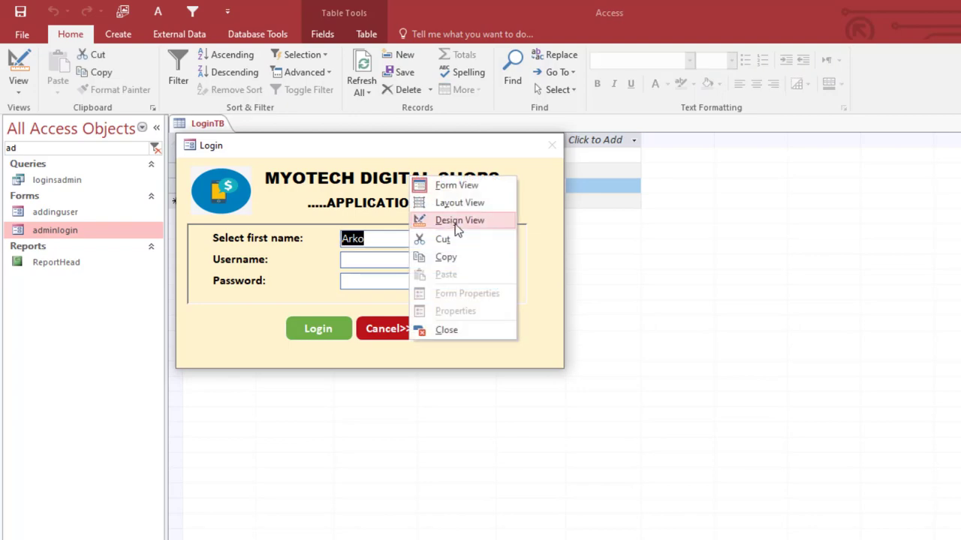
click(454, 218)
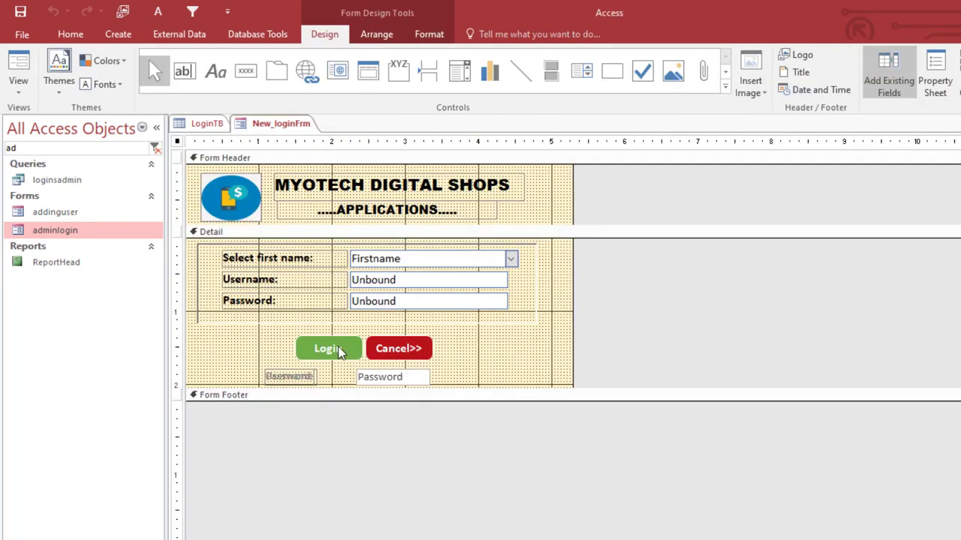
right_click(339, 352)
click(428, 194)
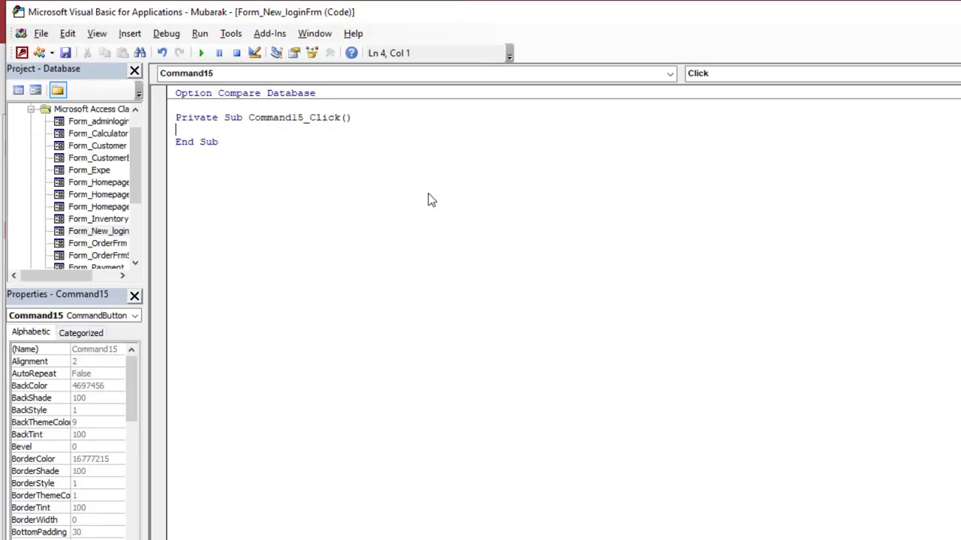
- Declare 'Dim nk As Integer' inside Command15_Click
key(Return)
key(Return)
key(Return)
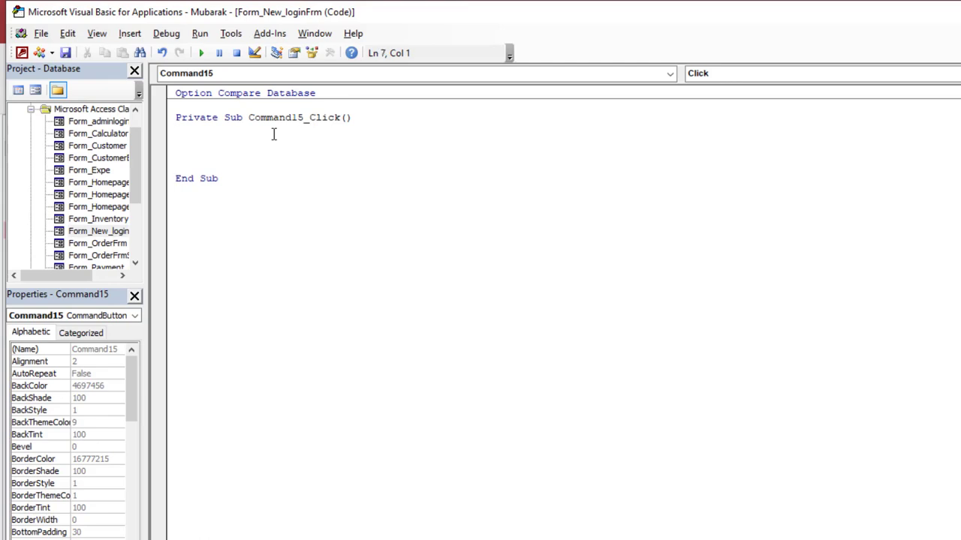
text(dim nk as in)
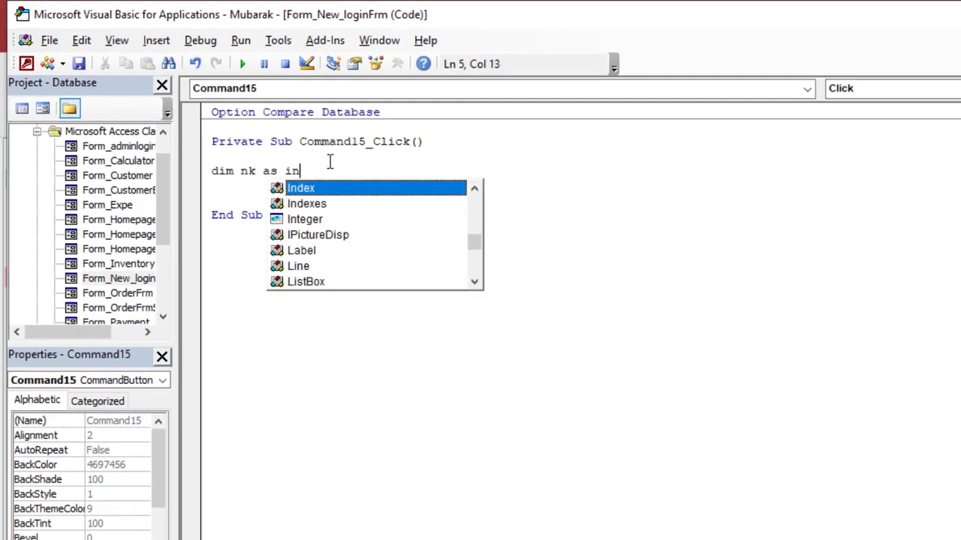
text(te)
double_click(336, 189)
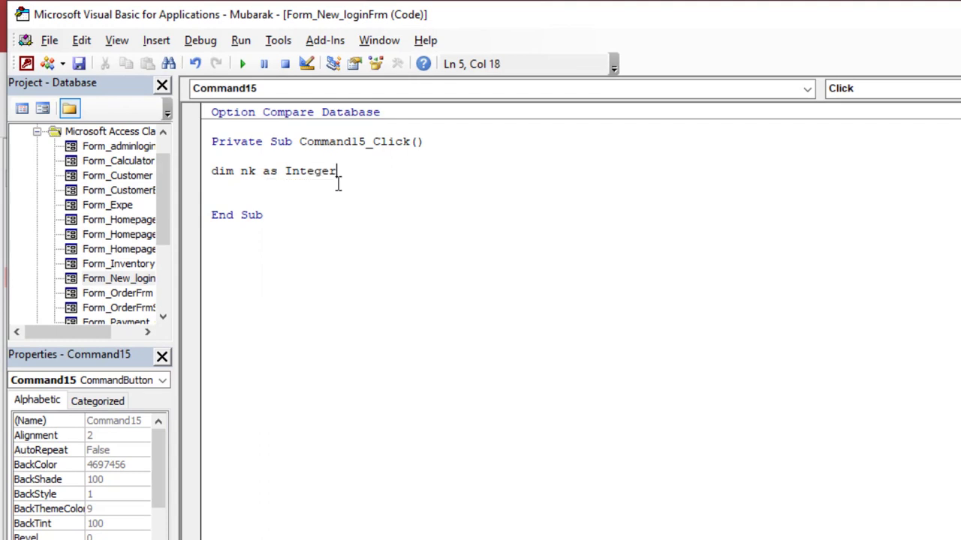
key(Return)
key(Return)
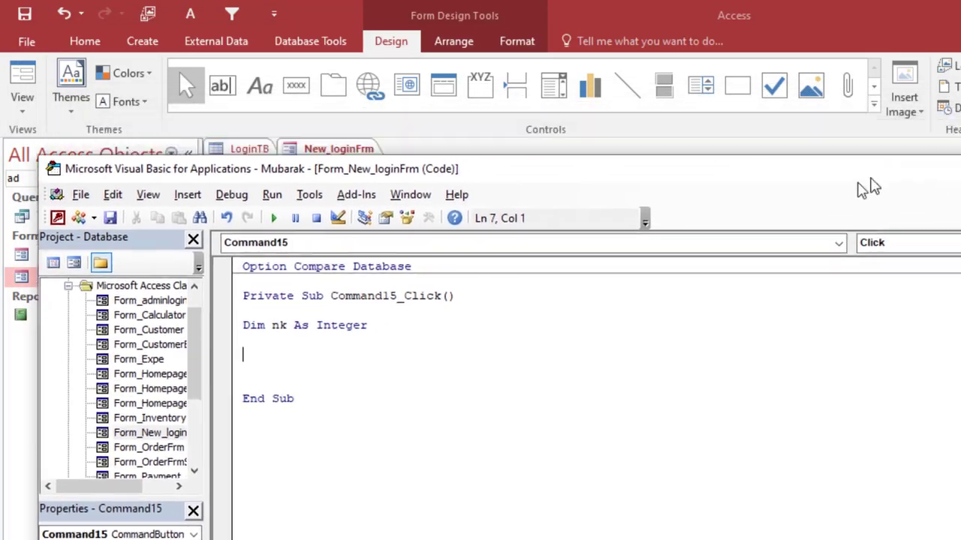
- Reposition the floating code window over the form designer
drag(864, 184, 960, 84)
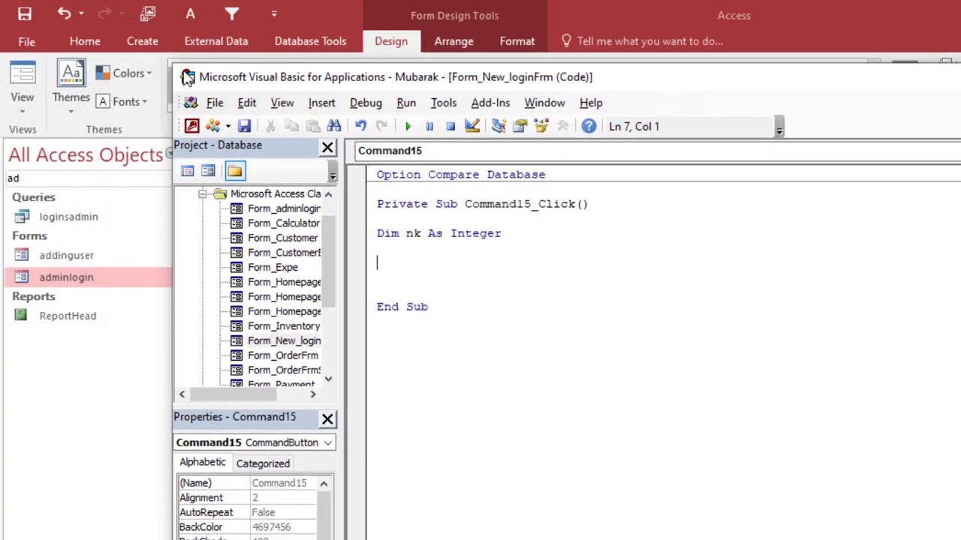
drag(204, 72, 705, 165)
drag(777, 173, 309, 147)
key(super+Up)
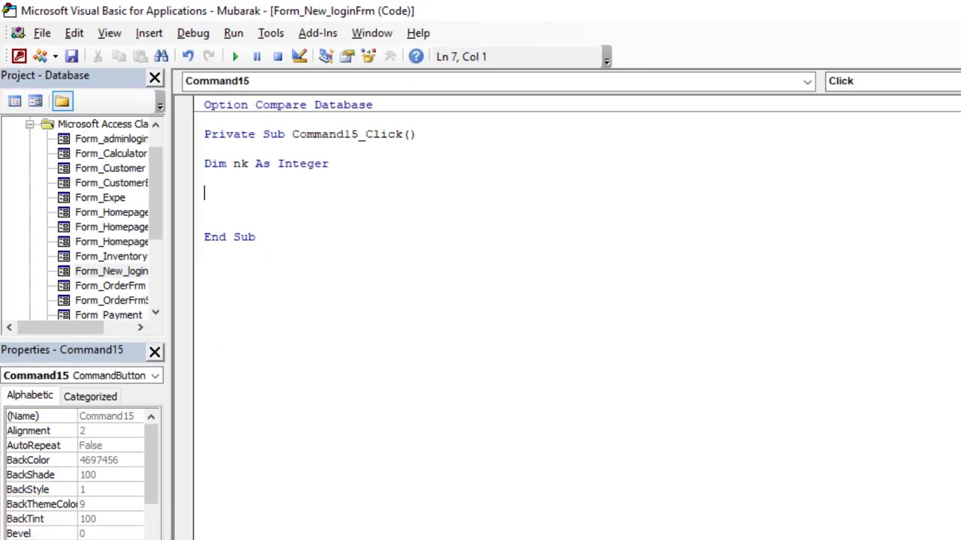
key(super+Down)
drag(901, 144, 926, 115)
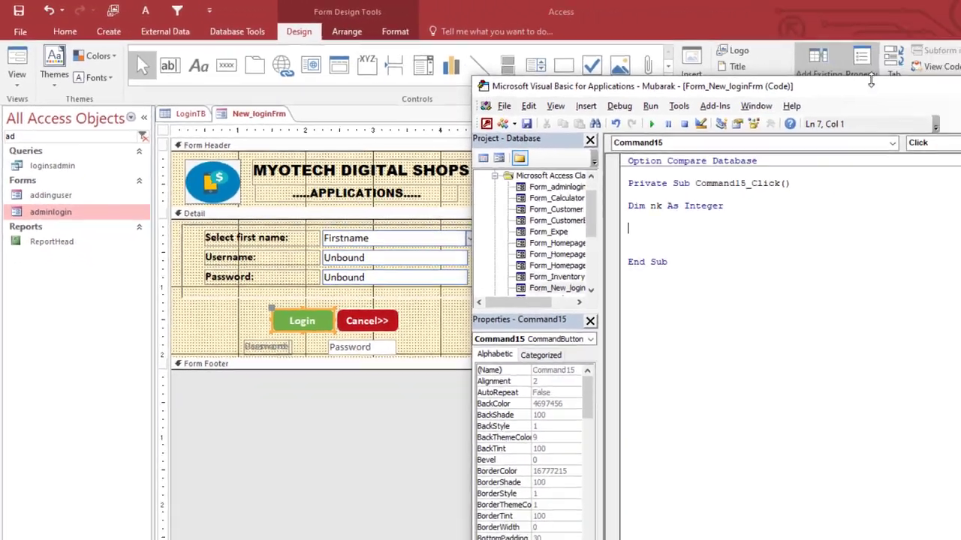
drag(856, 84, 454, 70)
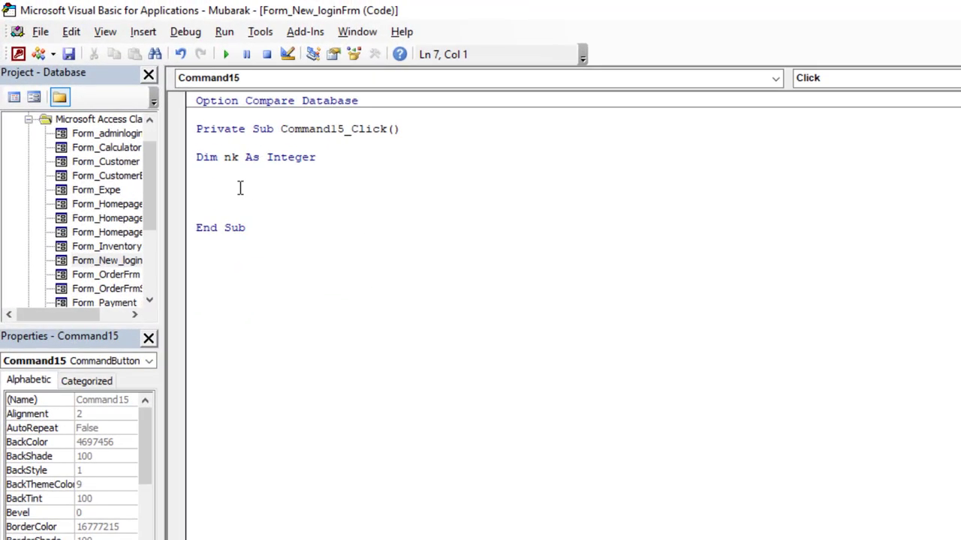
- Add the comment 'Checking the null fields of username and Password' below the declaration
text(aa)
key(BackSpace)
key(BackSpace)
key(BackSpace)
text(i)
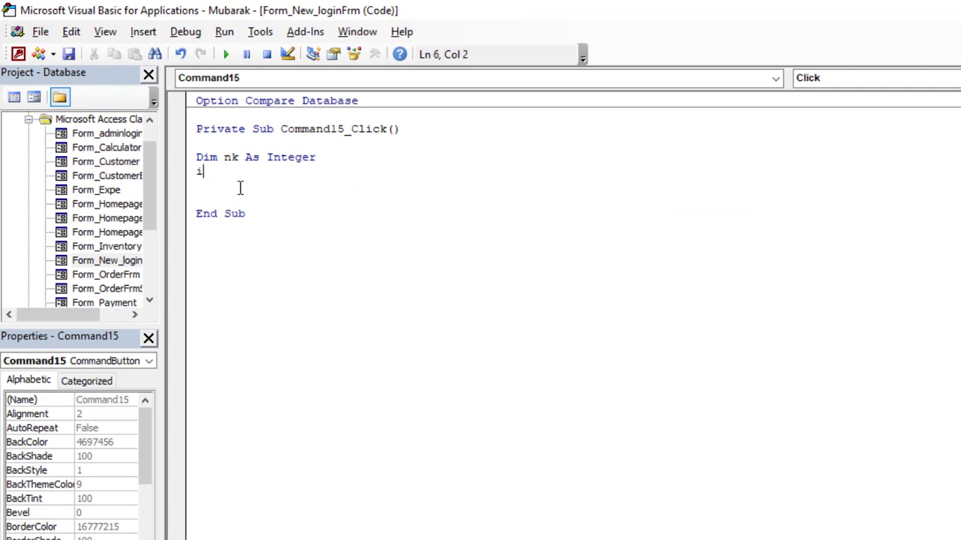
key(BackSpace)
key(Return)
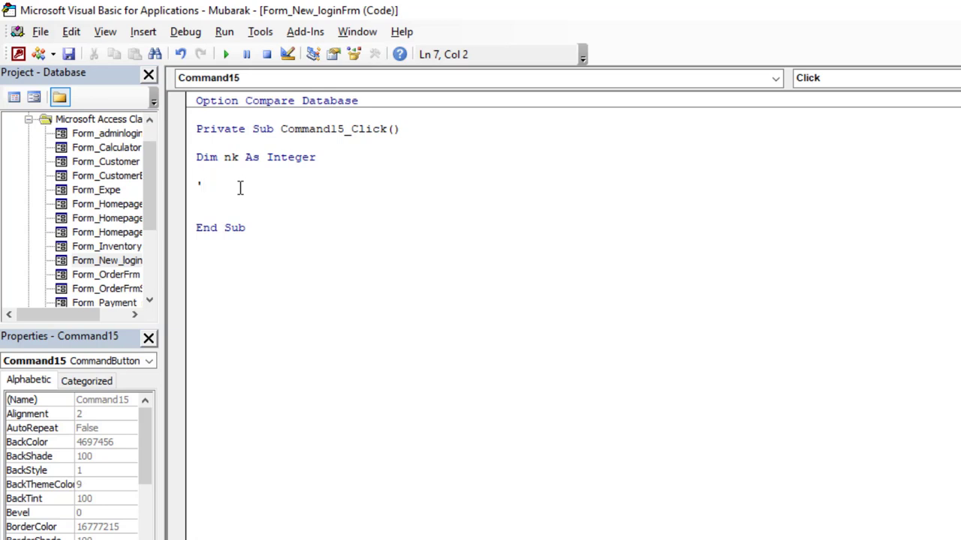
text('Che)
text(cking the )
text(bl)
key(BackSpace)
key(BackSpace)
key(BackSpace)
text(null)
text(fields of)
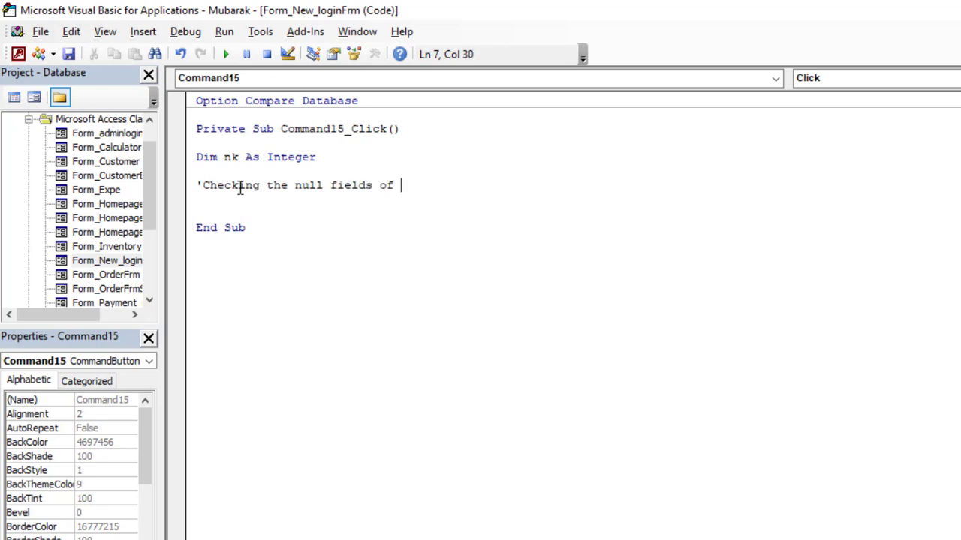
text( username and )
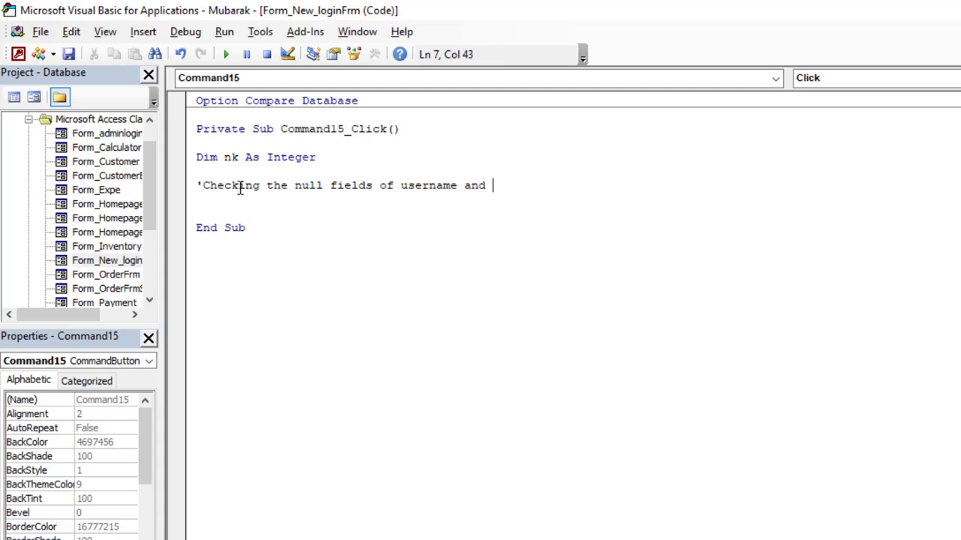
text(Password)
key(Return)
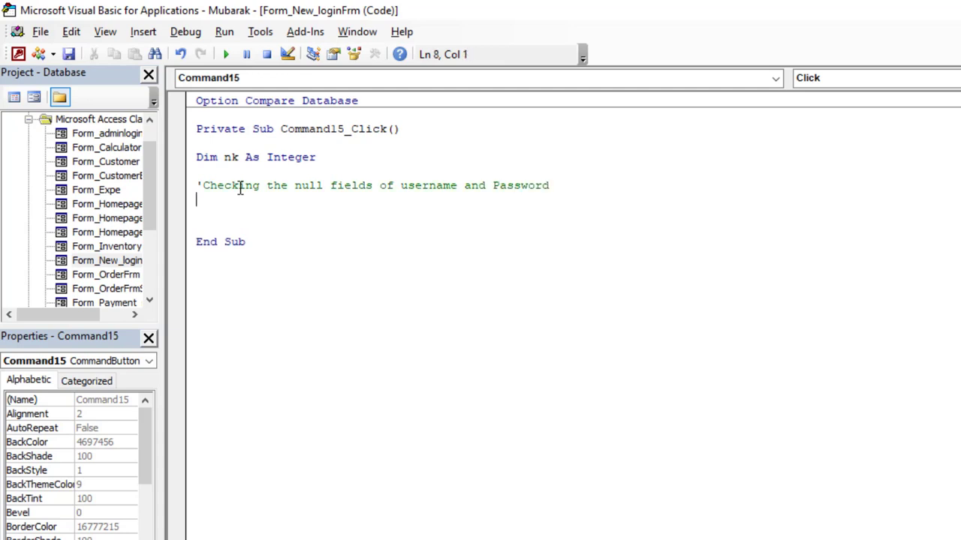
key(Return)
- Start an If block testing IsNull(Me.txt_username)
text(if io)
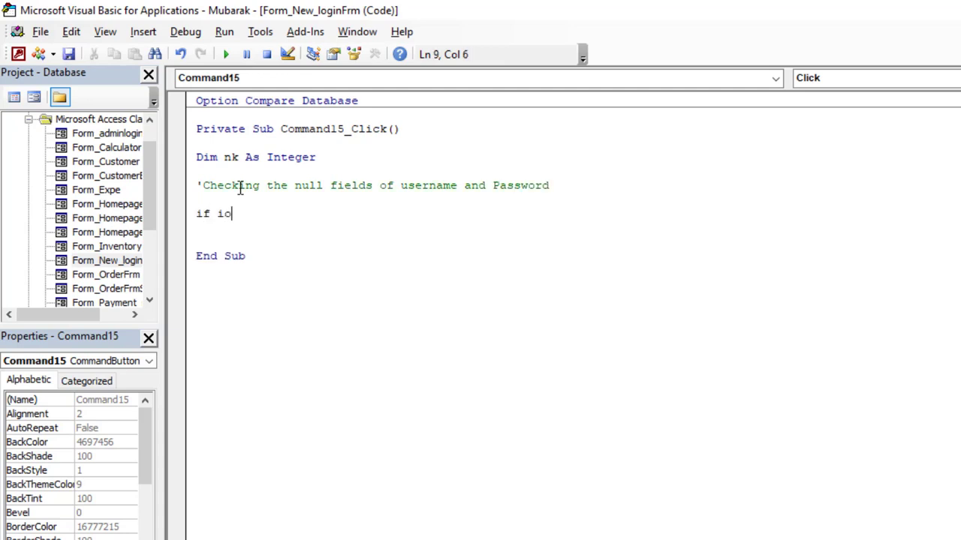
key(BackSpace)
text(snull(me.)
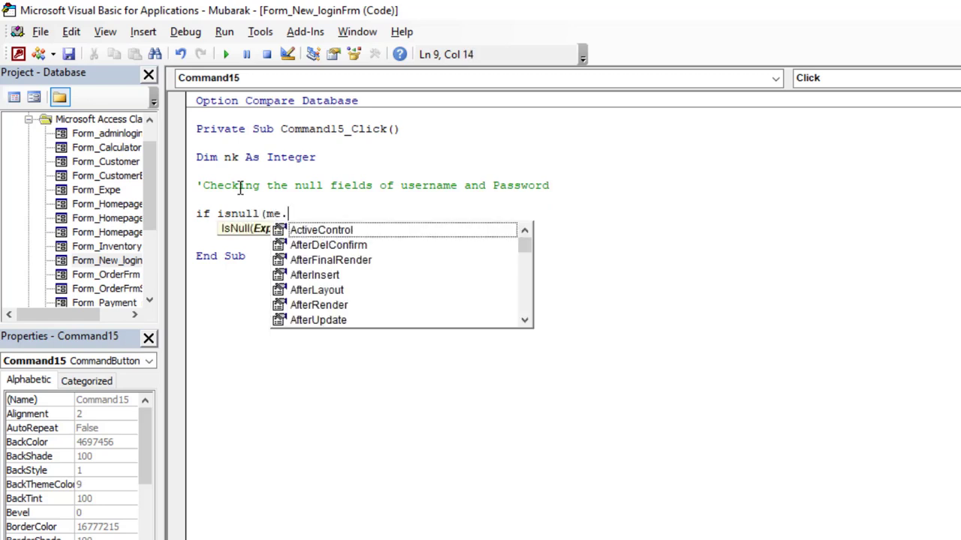
text(txt)
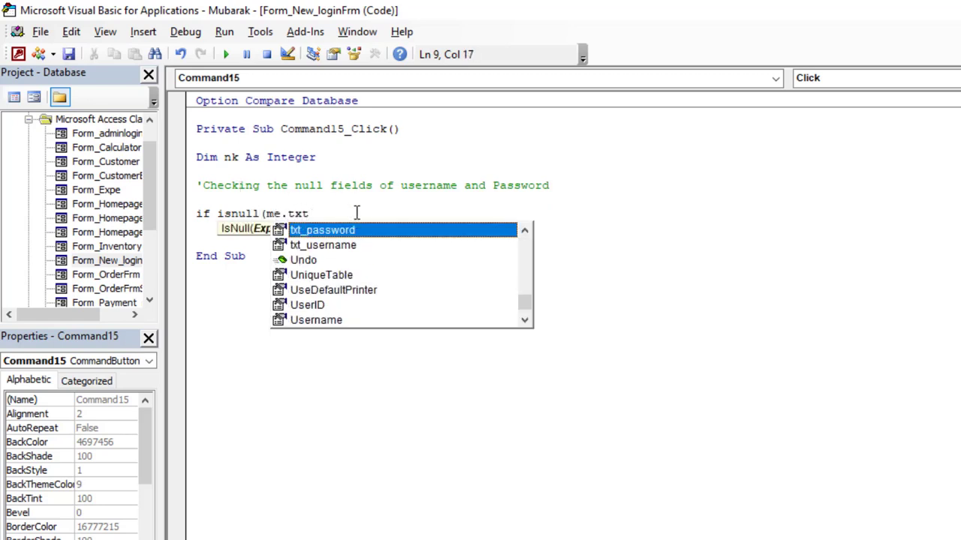
double_click(353, 246)
text() then)
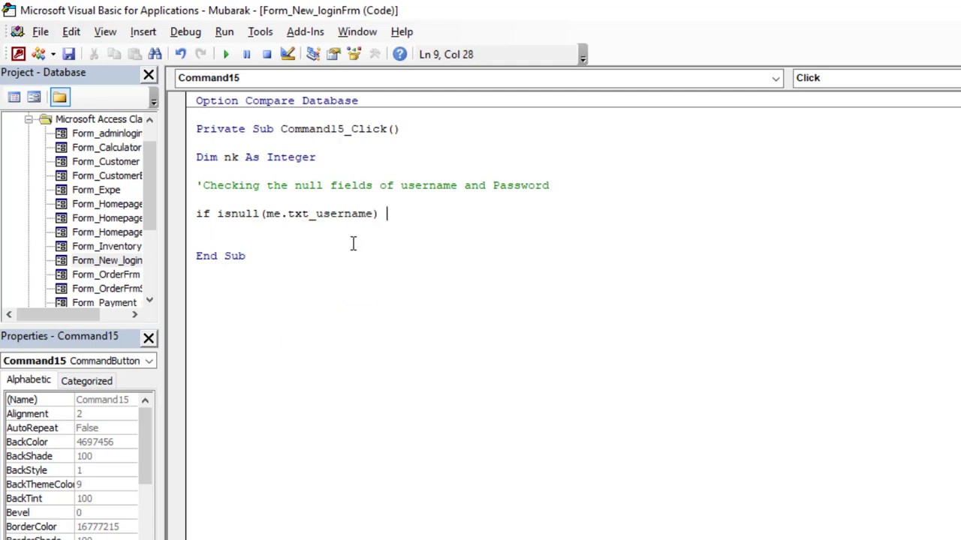
key(Return)
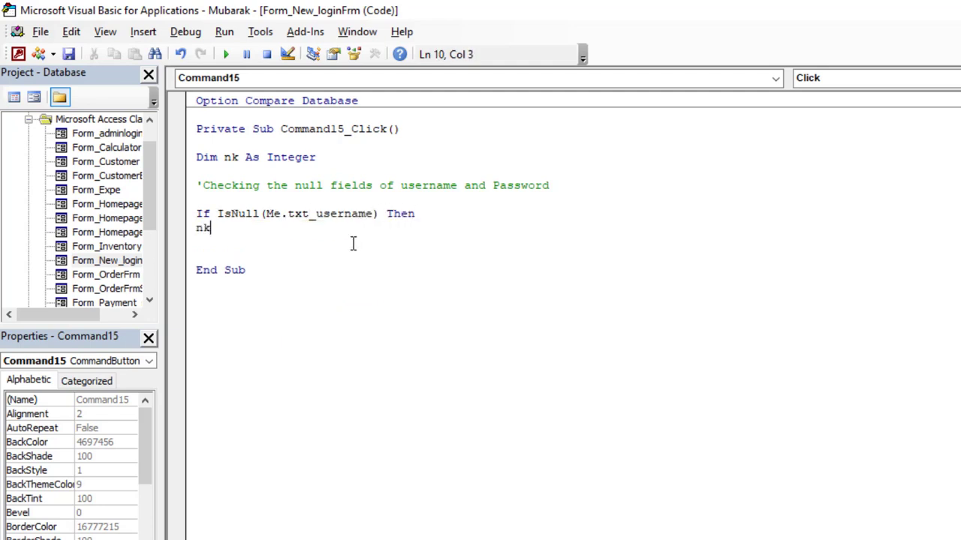
- Show a vbCritical 'Please Enter Your username.' message titled 'Username Blank!', then begin an Else If
text(nk=msgbox()
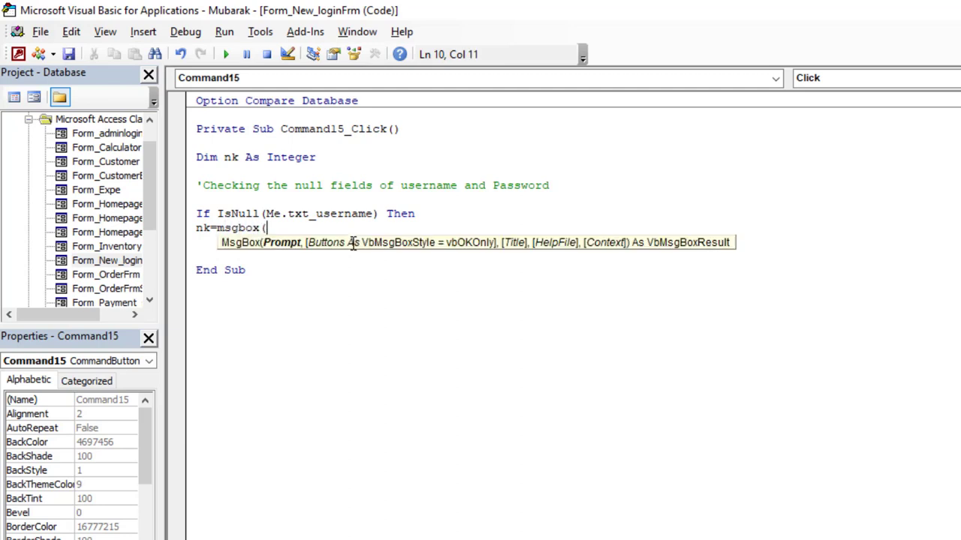
text("Please Ent)
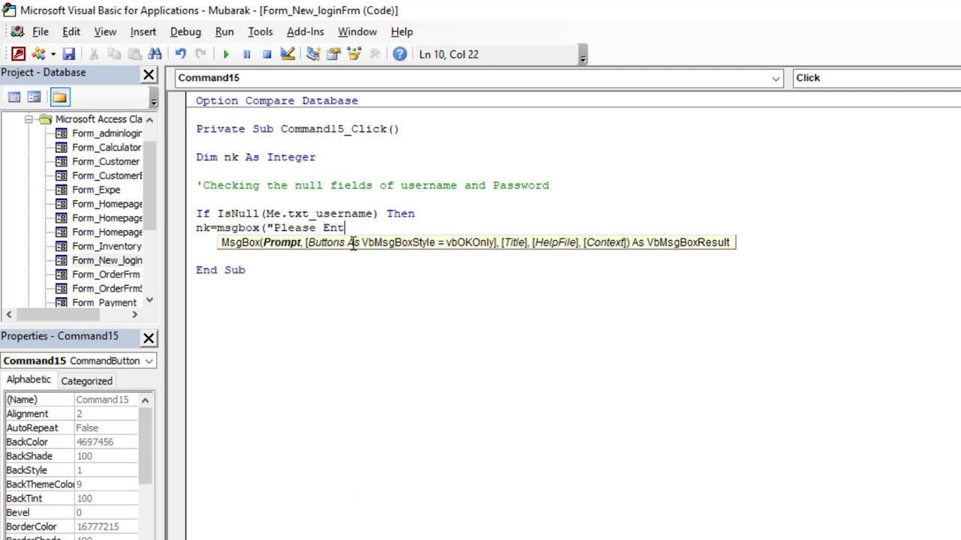
text(er Your userna,e)
key(BackSpace)
key(BackSpace)
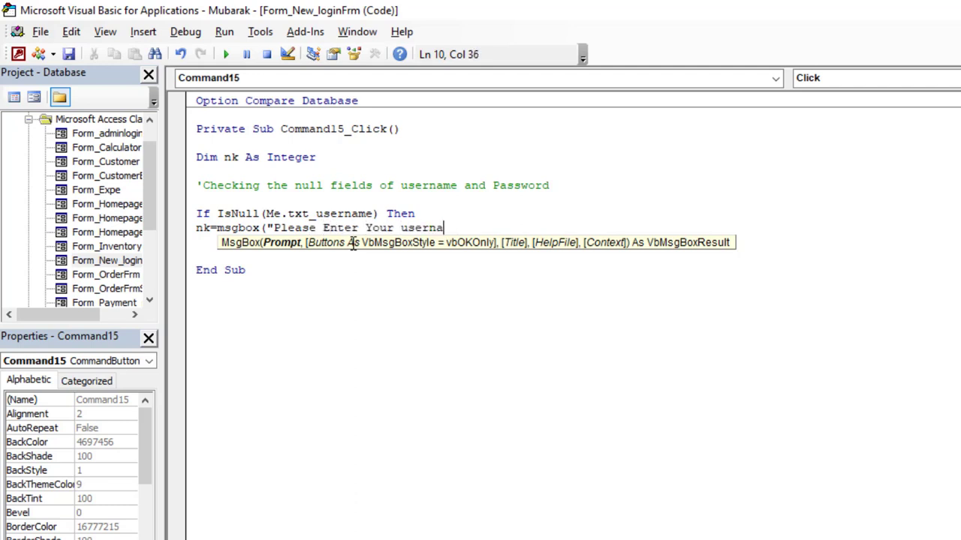
text(me.",)
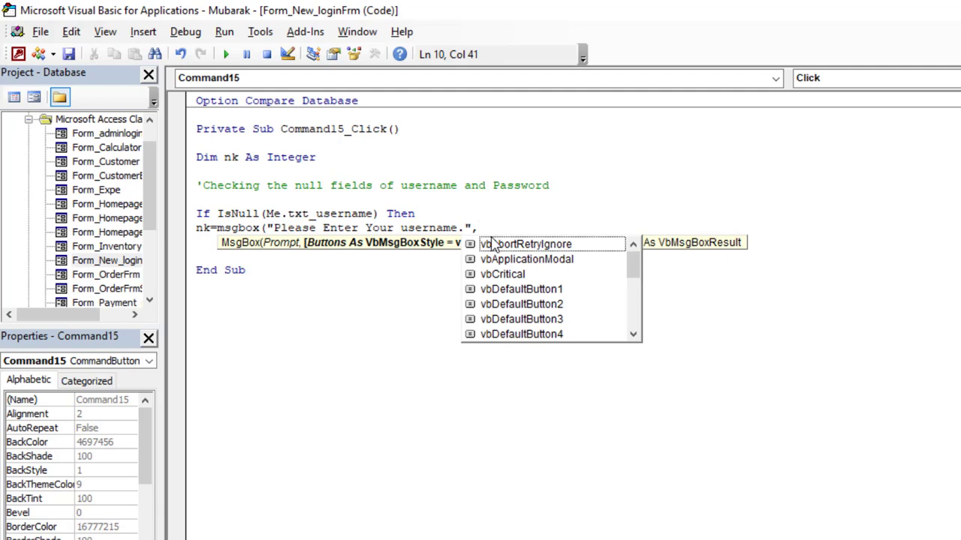
text(vbc)
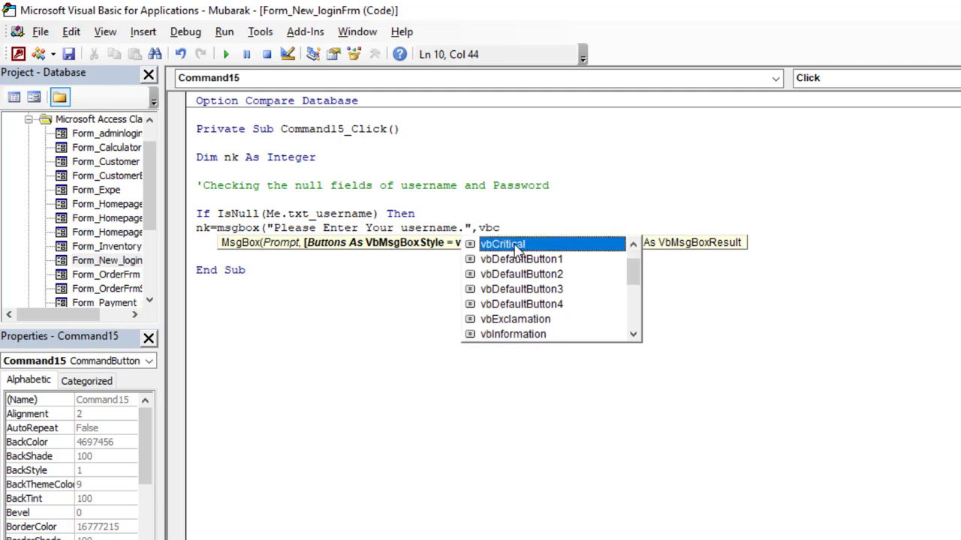
double_click(518, 245)
text(, )
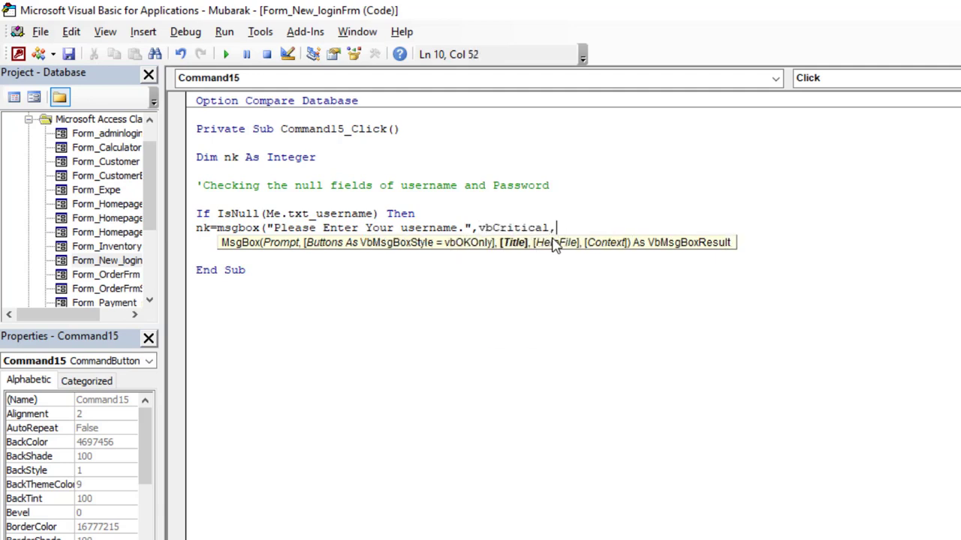
text("Username Blank!)
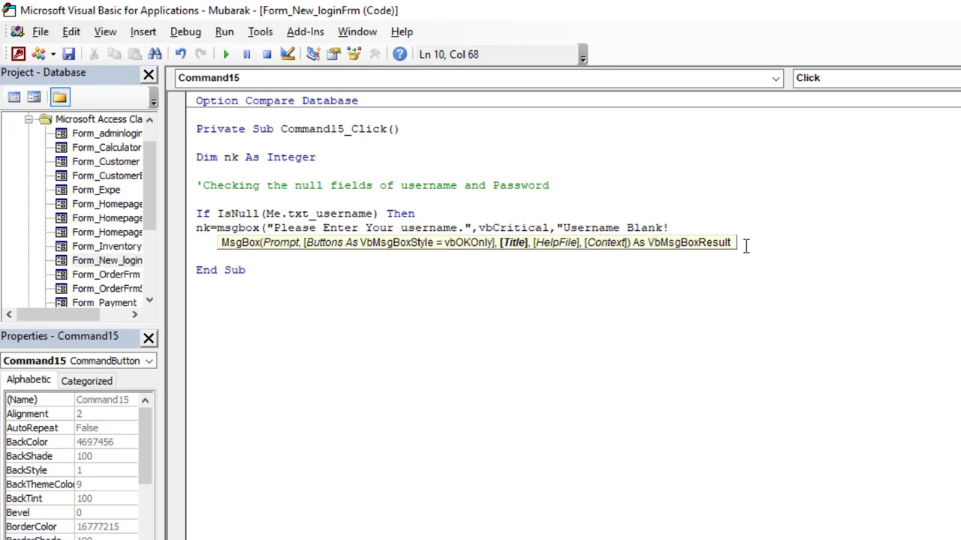
text("))
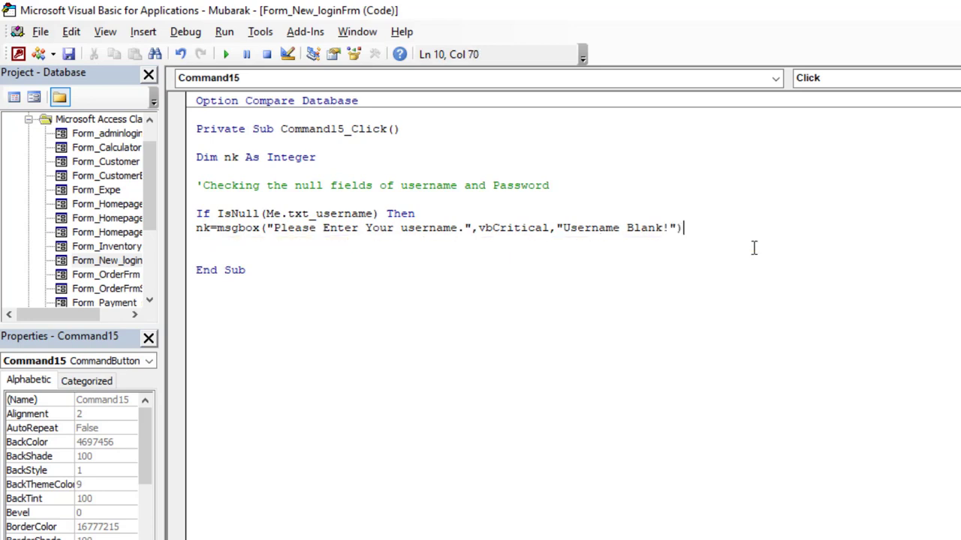
key(Return)
key(Return)
text(else if)
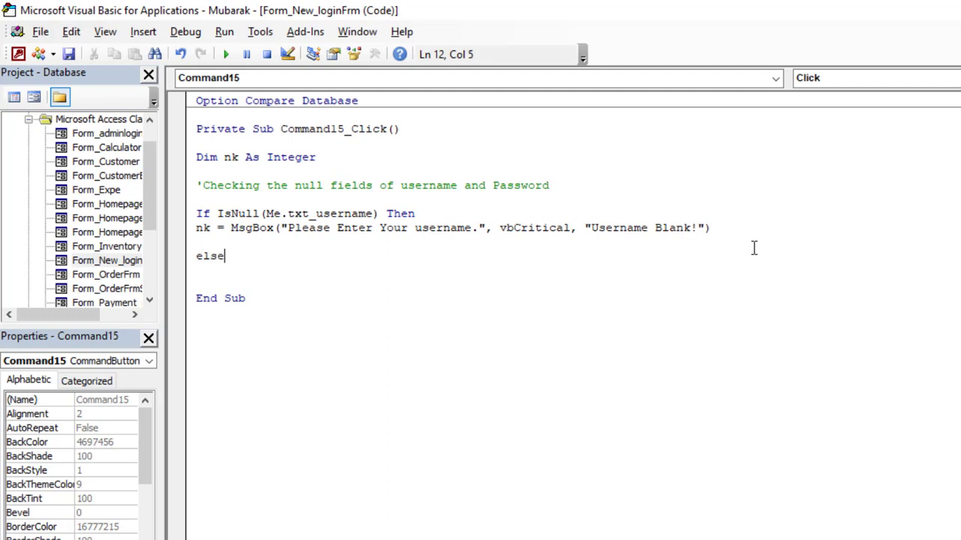
- Add the condition ElseIf IsNull(Me.txt_password) Then
key(BackSpace)
key(BackSpace)
key(BackSpace)
text(if isnull(m)
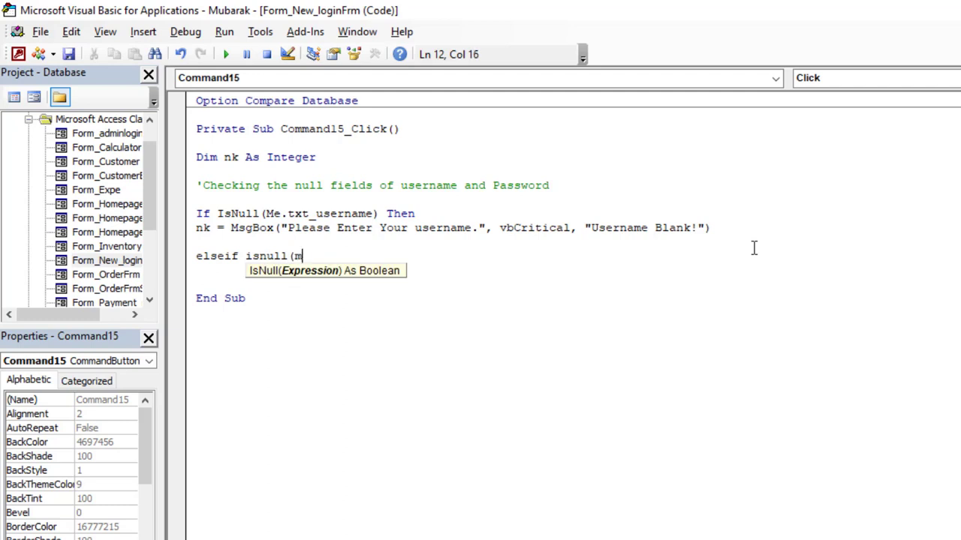
text(e.tx)
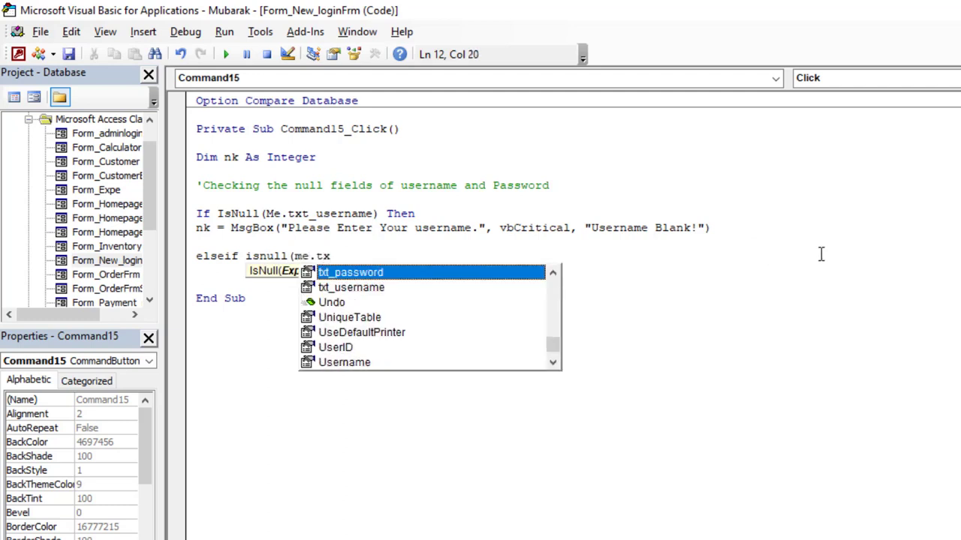
double_click(422, 273)
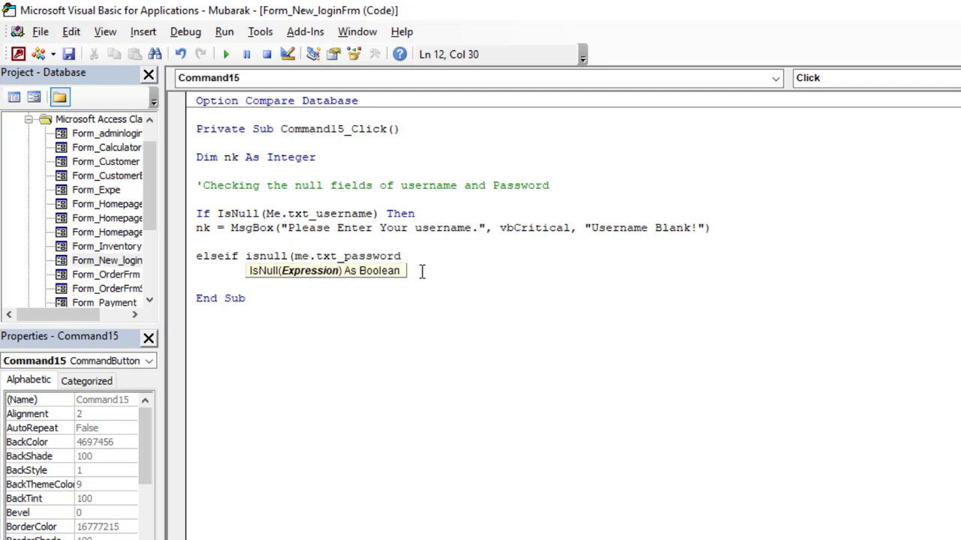
text() then)
key(Return)
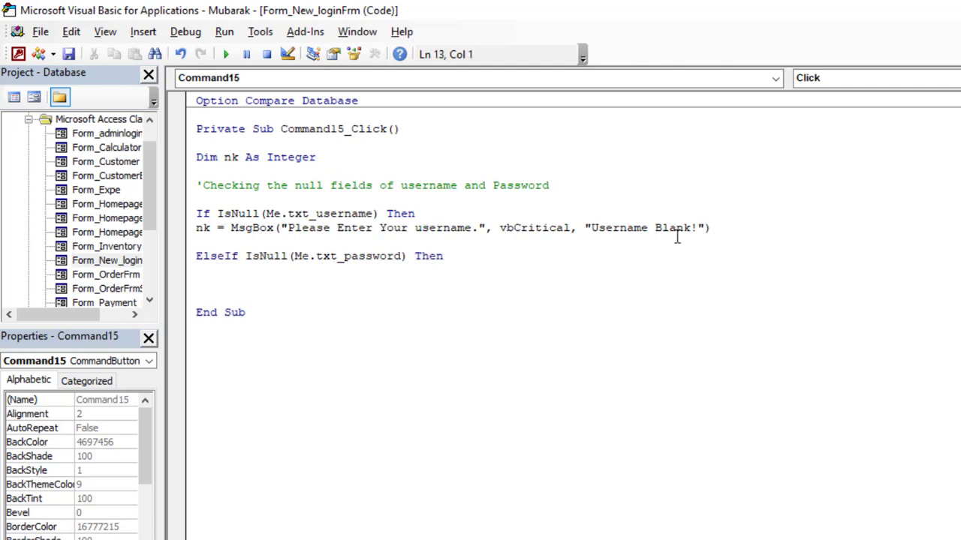
- Copy the username warning line under the password check and reword it for Password
drag(735, 236, 197, 235)
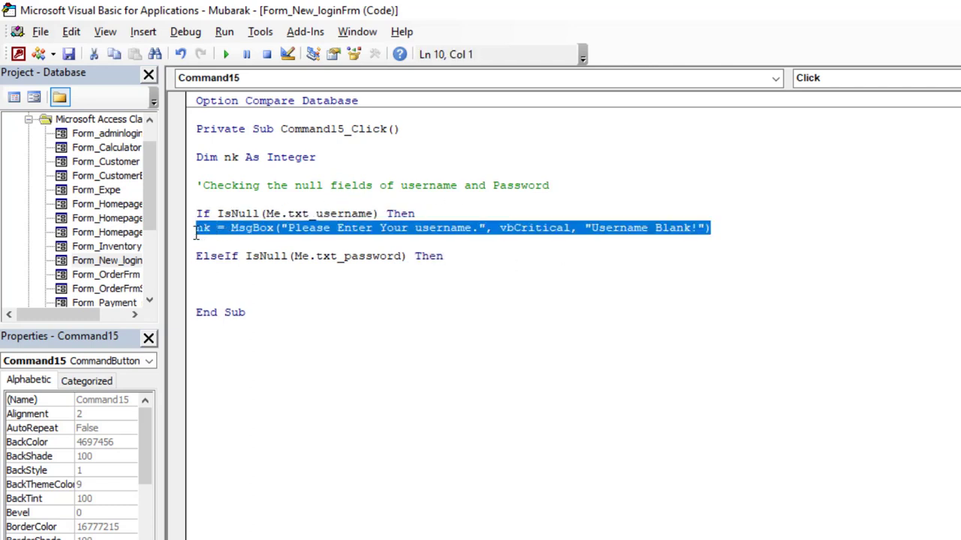
key(ctrl+c)
click(229, 272)
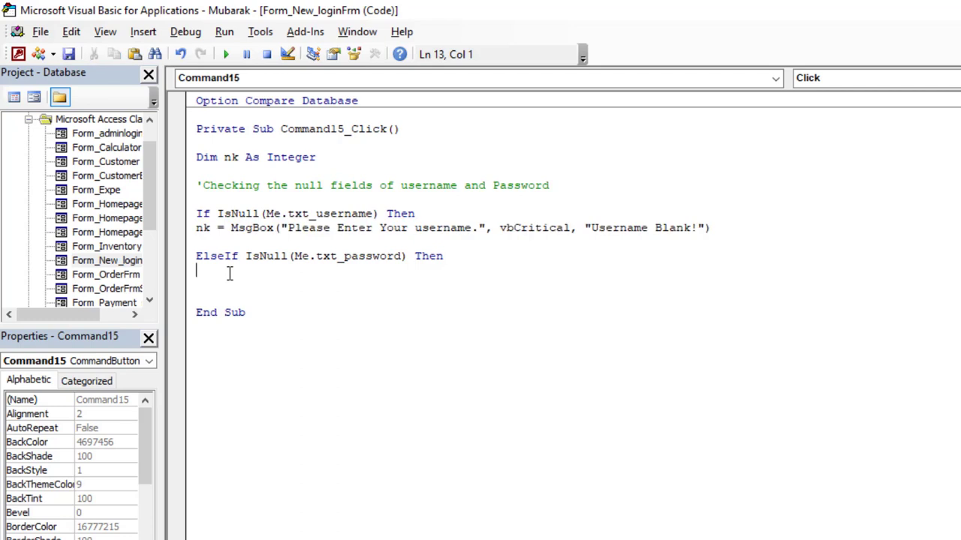
key(ctrl+v)
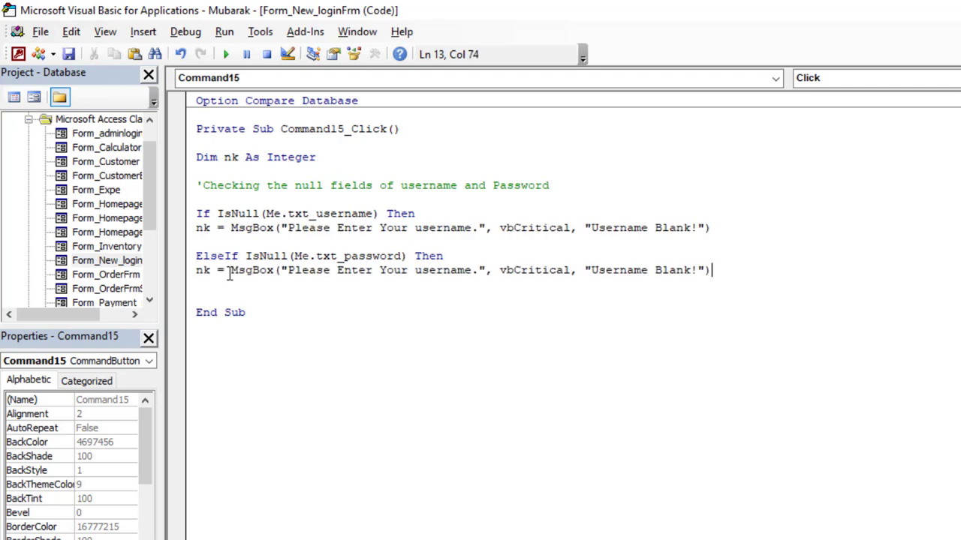
double_click(433, 272)
text(P)
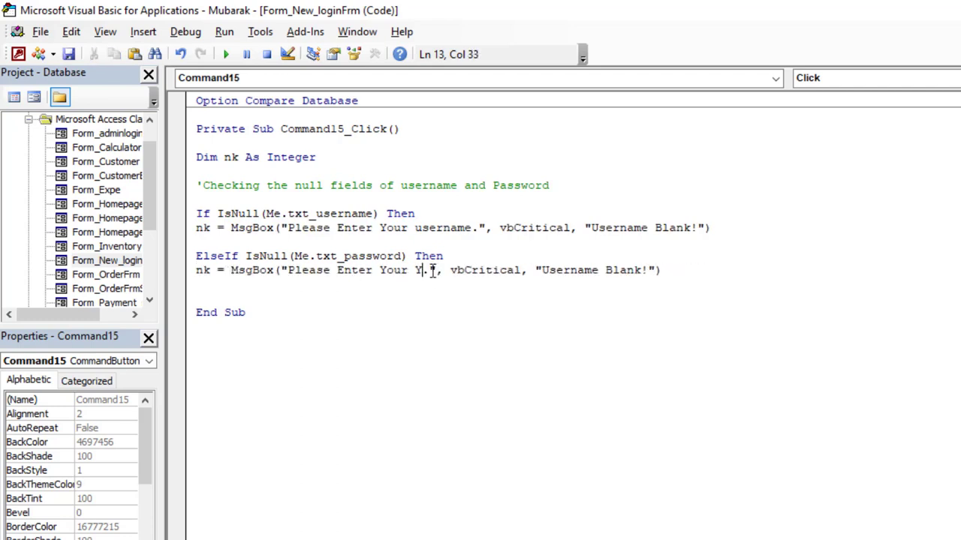
key(BackSpace)
text(Password)
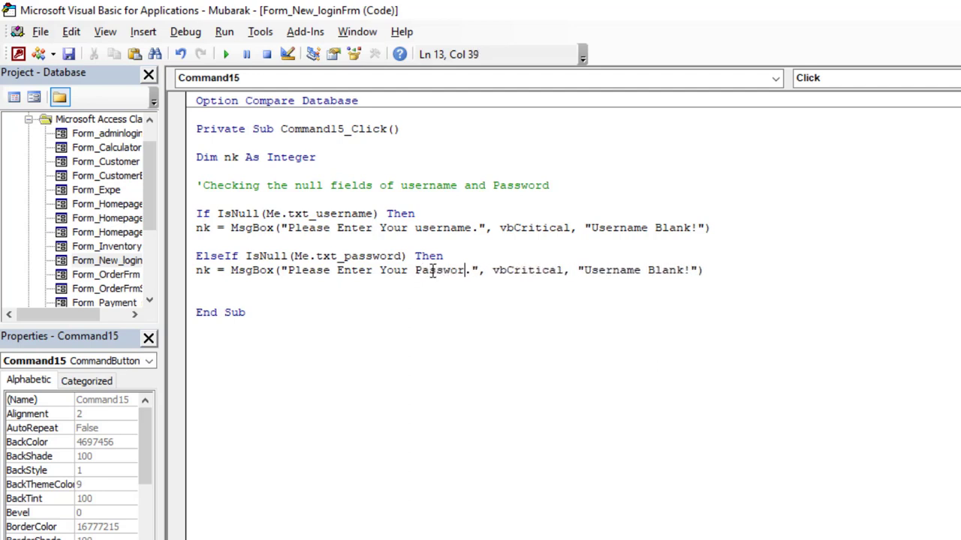
double_click(637, 272)
text(Password)
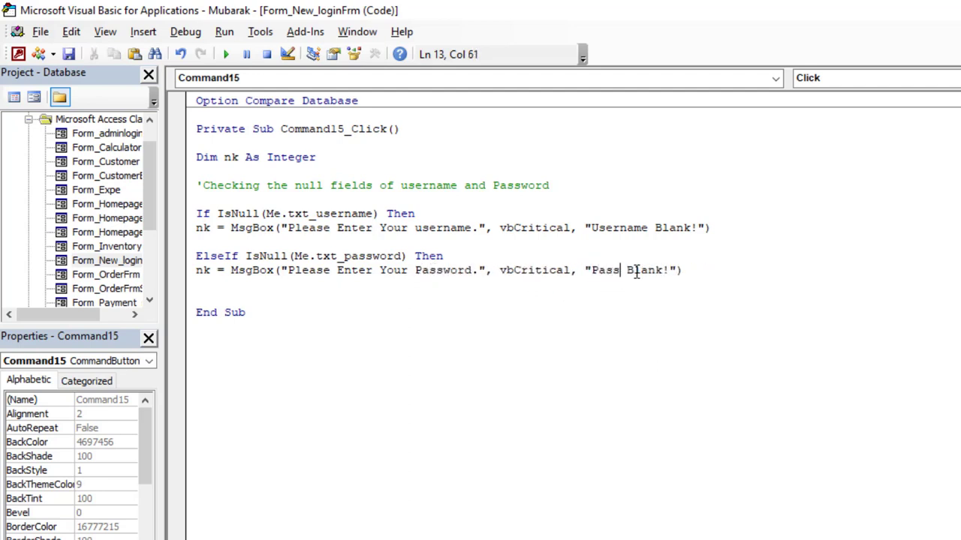
- Add an Else branch with DoCmd.Beep, close with End If, and return to Access
click(212, 290)
key(Return)
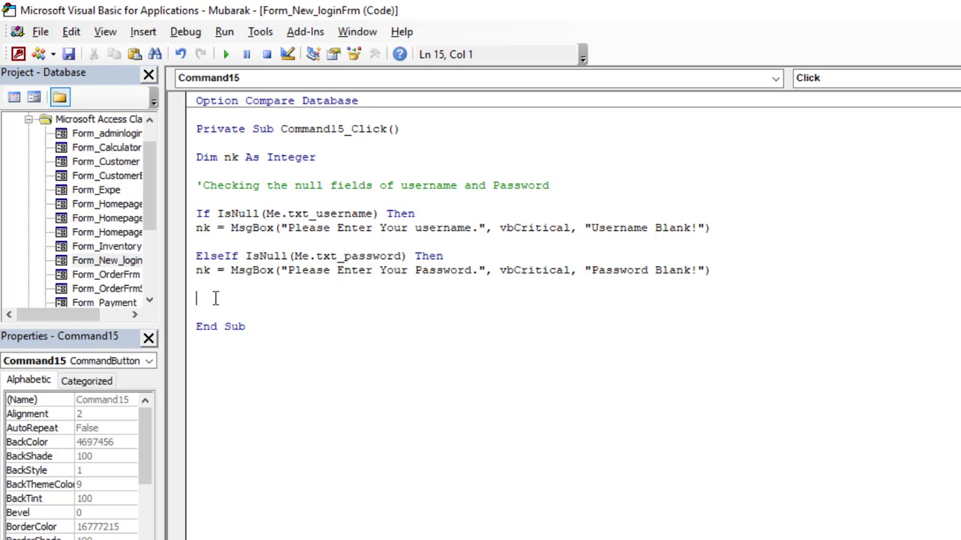
text(else)
key(Return)
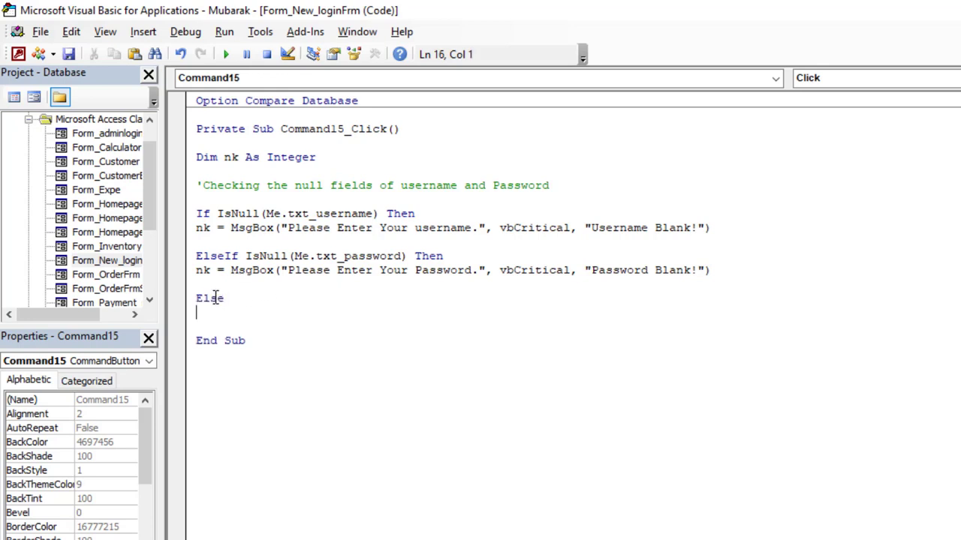
text(docmd.be)
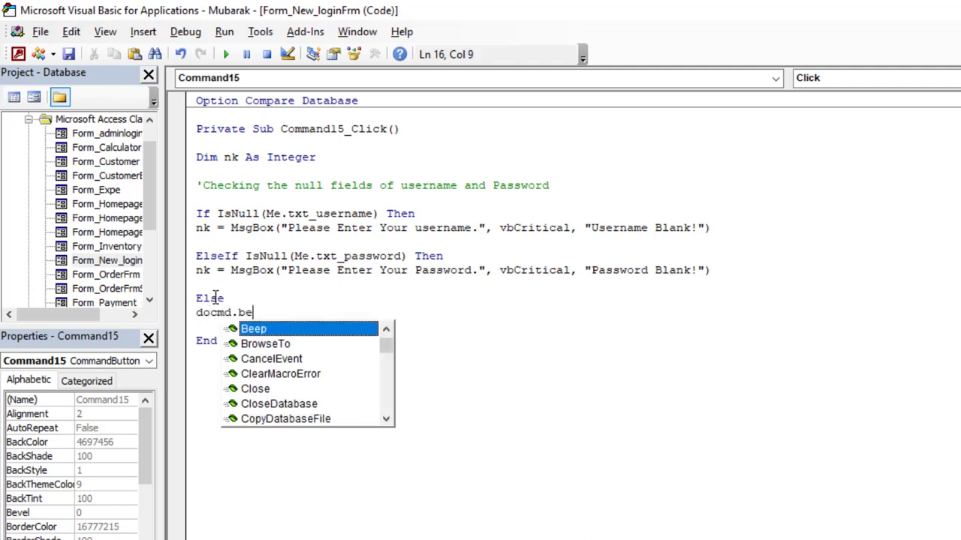
key(Tab)
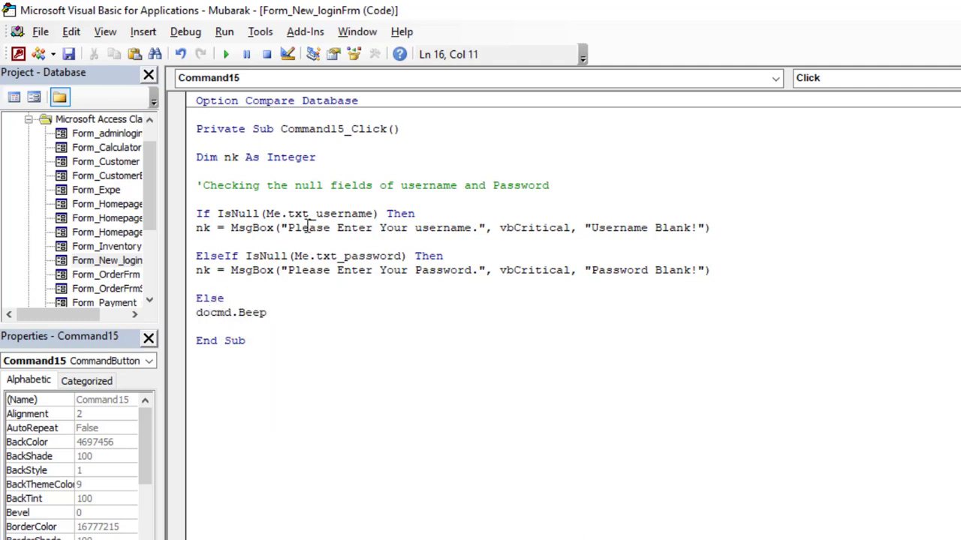
click(223, 328)
key(Return)
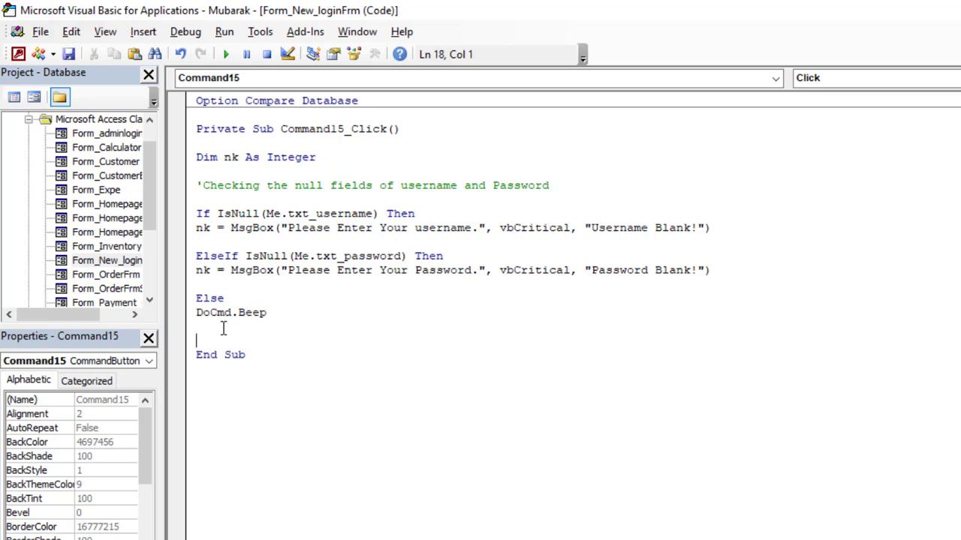
text(end if)
key(alt+F11)
- Test the login form: blank fields warn 'Username Blank!', username 'j' alone warns 'Password Blank!'
right_click(334, 153)
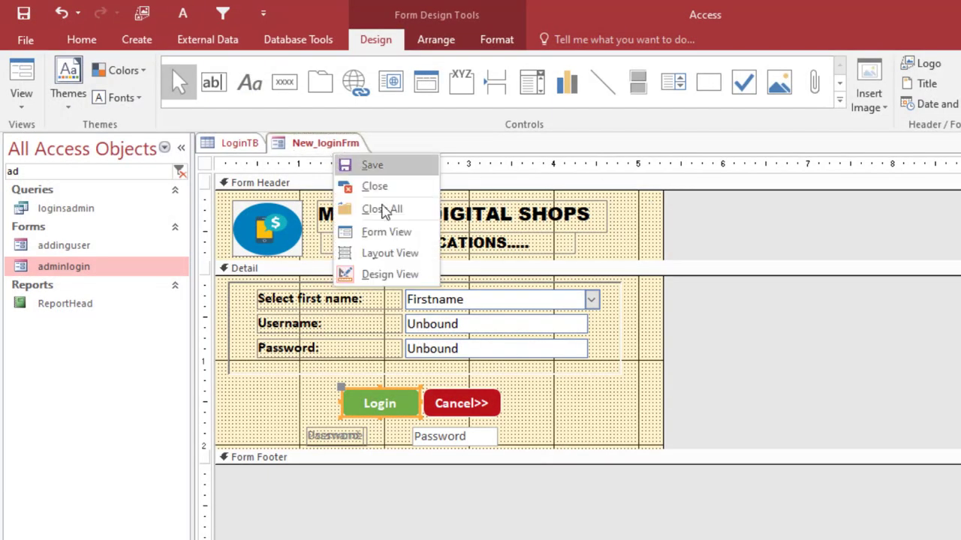
click(404, 234)
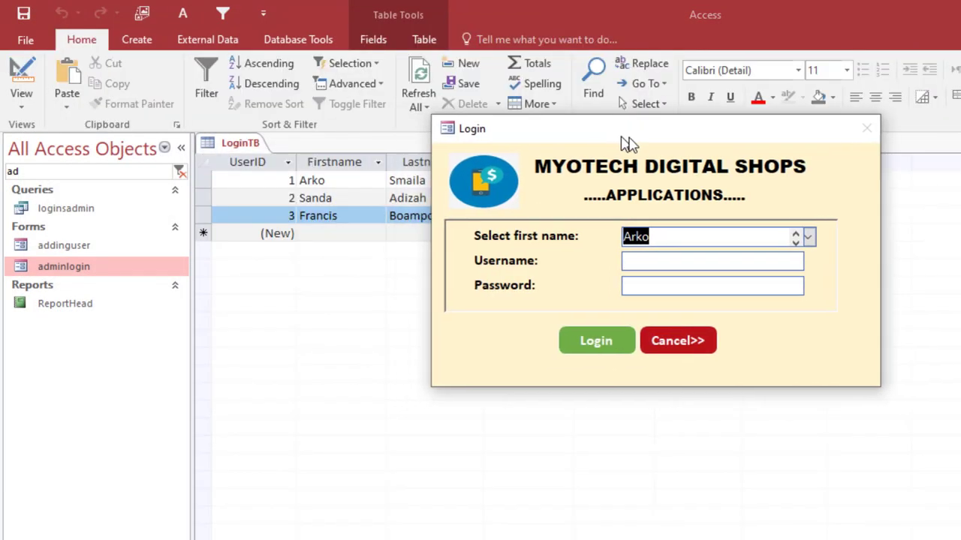
drag(621, 137, 584, 155)
click(628, 280)
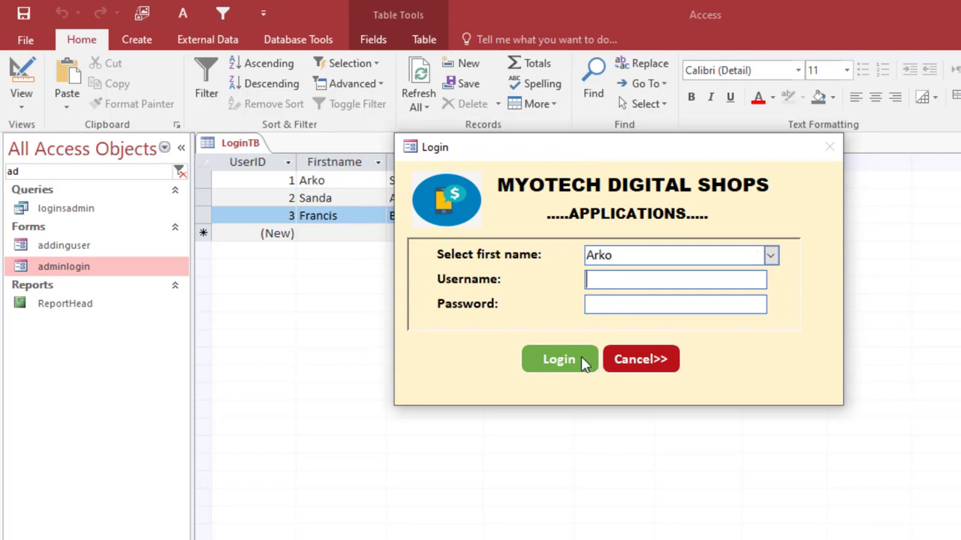
click(559, 360)
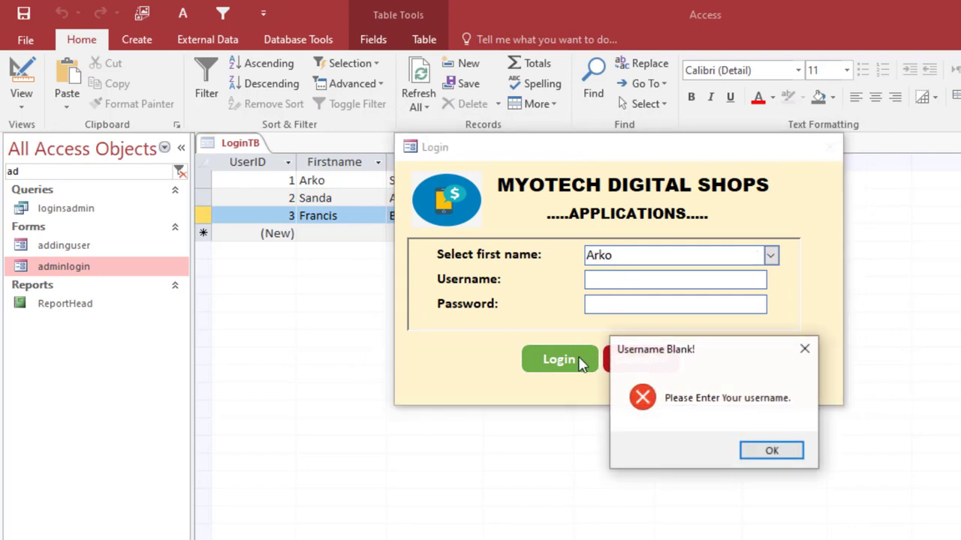
click(786, 449)
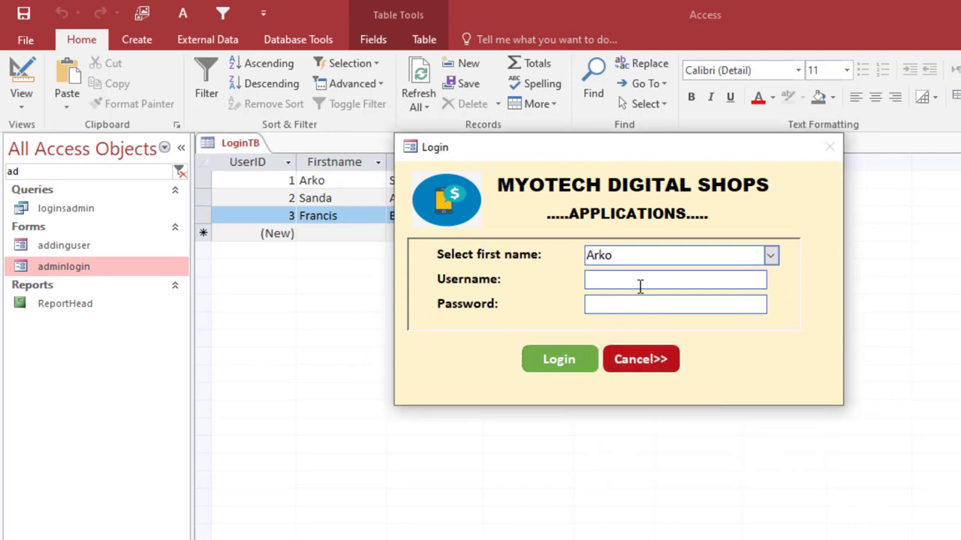
text(j)
click(563, 361)
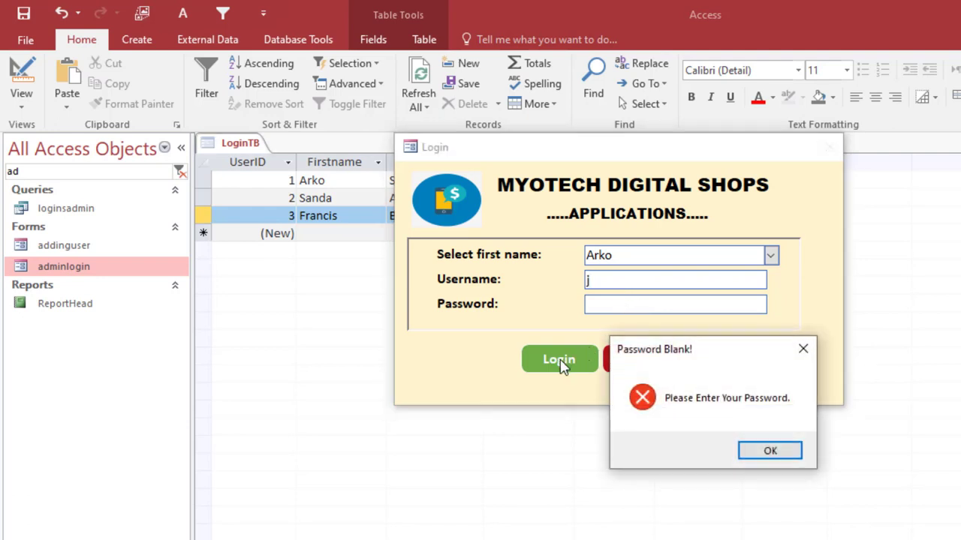
click(780, 452)
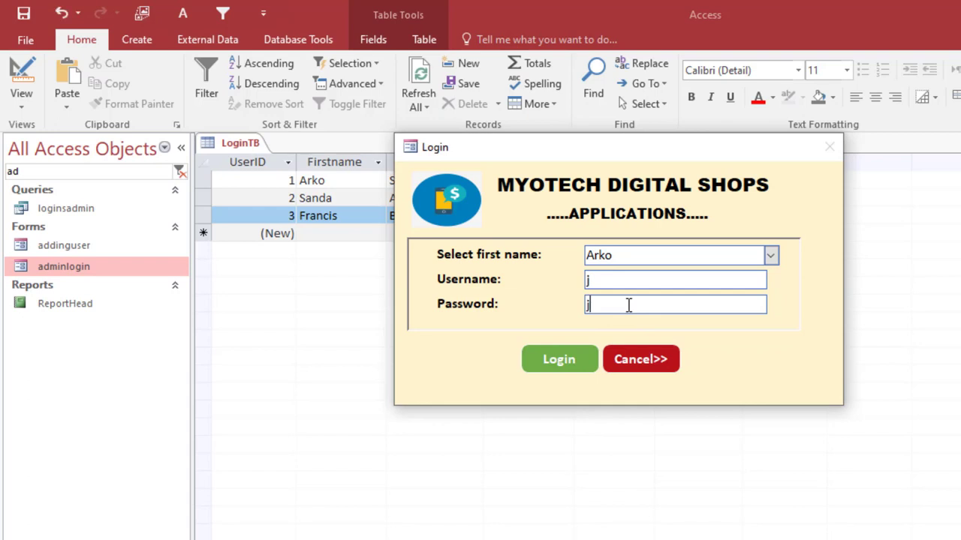
click(563, 360)
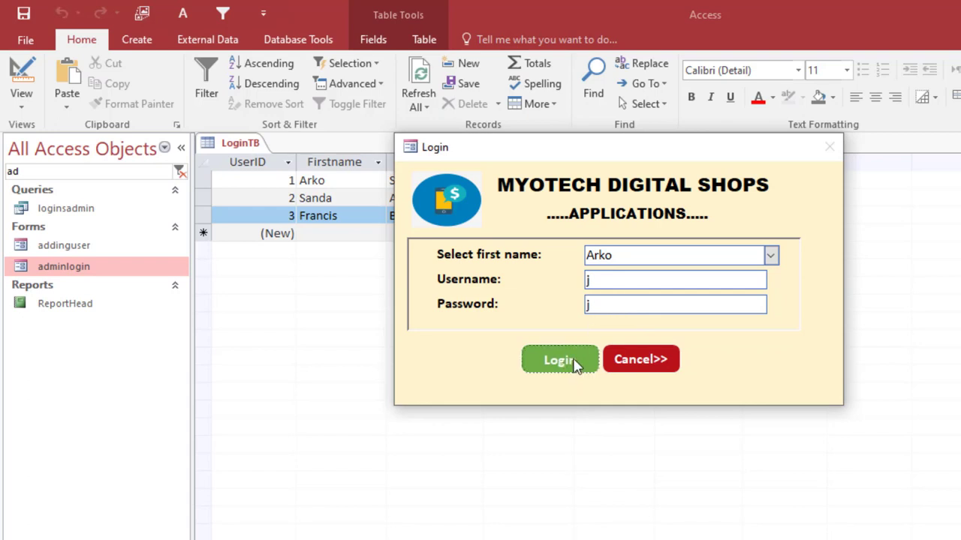
- Switch the running login form back to Design View
right_click(640, 210)
click(691, 262)
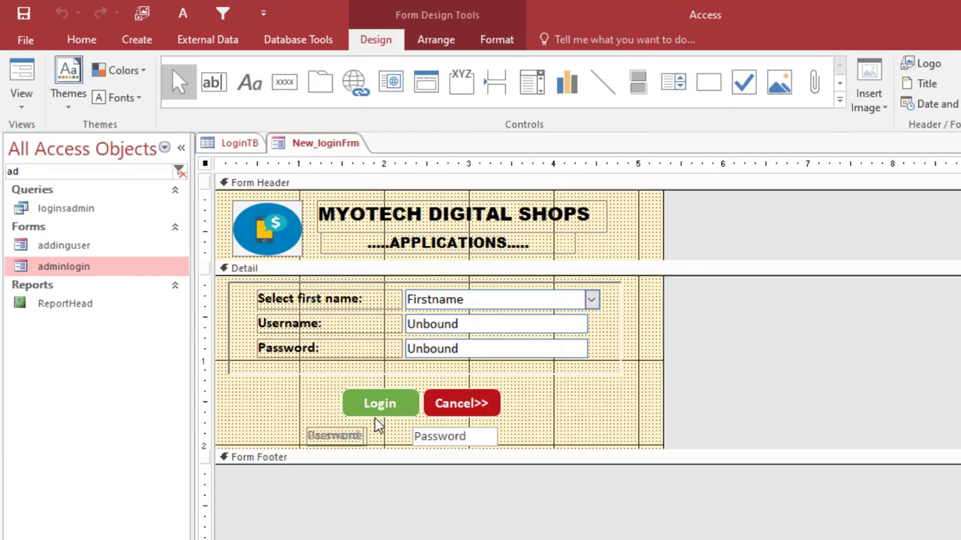
right_click(383, 403)
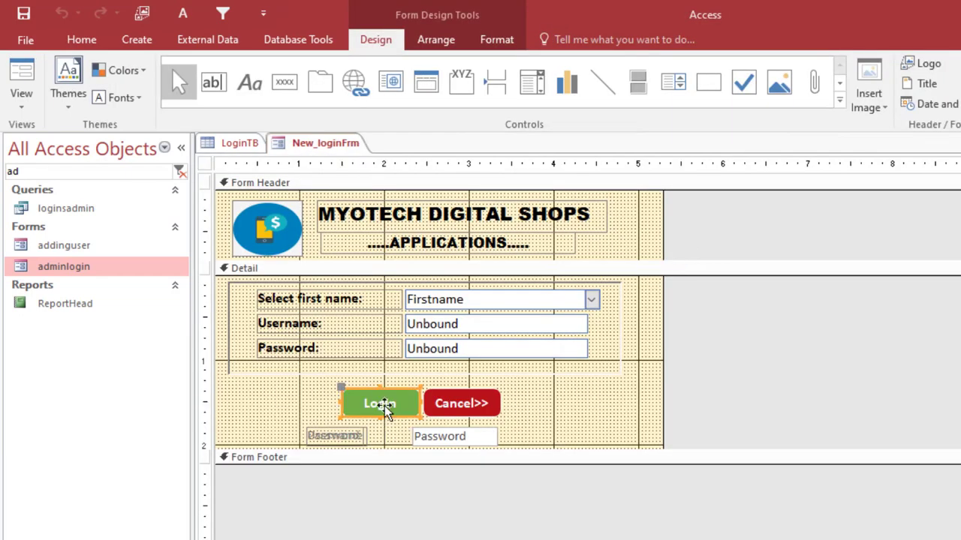
- Delete the Else, DoCmd.Beep and End If lines from the Login click code
click(444, 228)
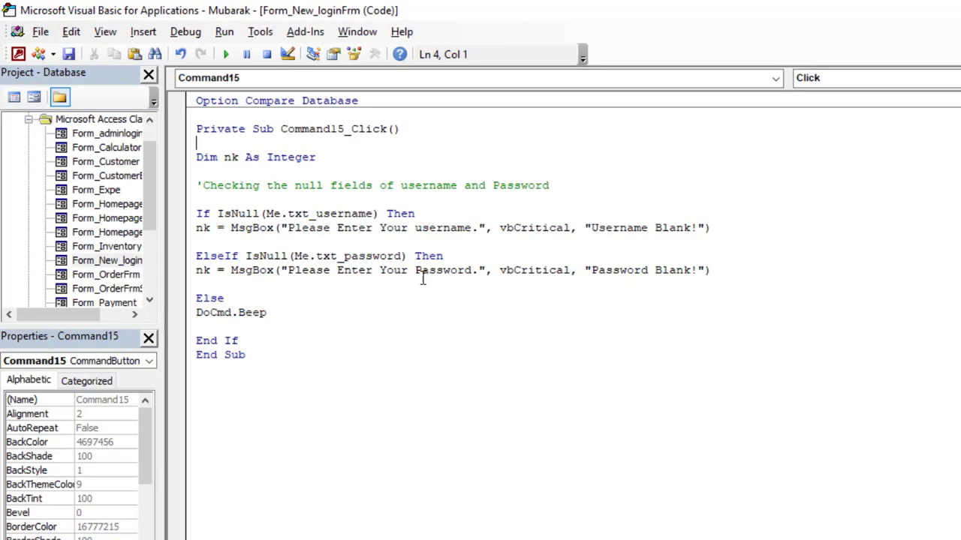
drag(259, 342, 182, 299)
key(Delete)
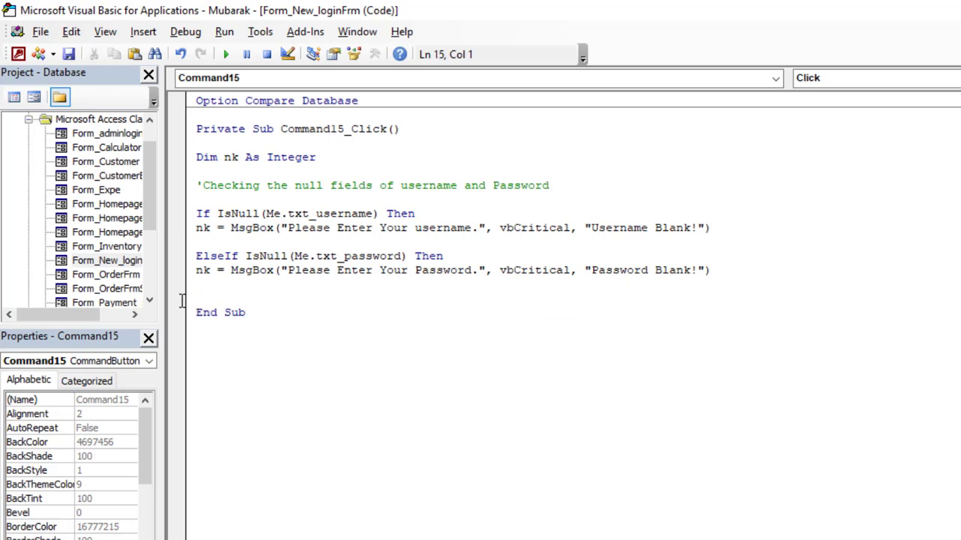
key(Return)
key(Return)
text(else)
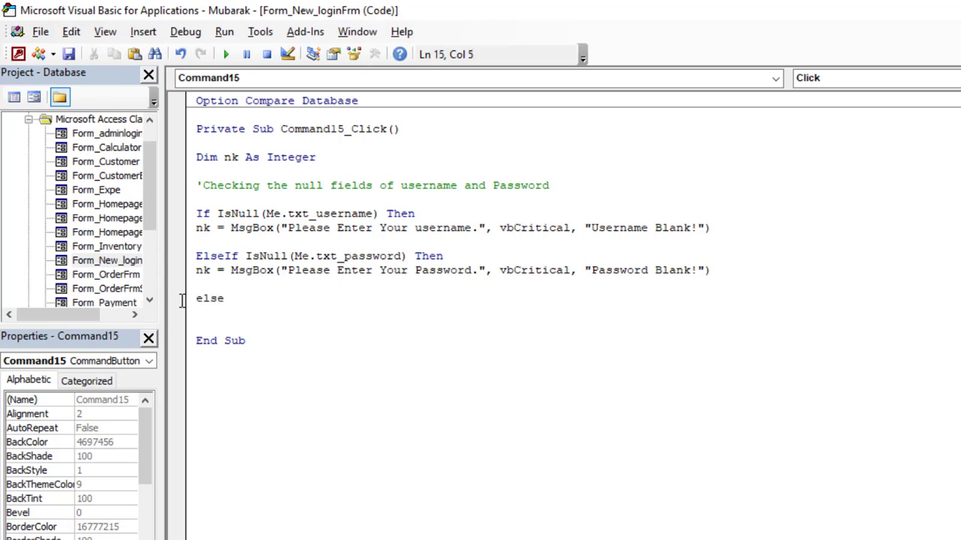
click(958, 11)
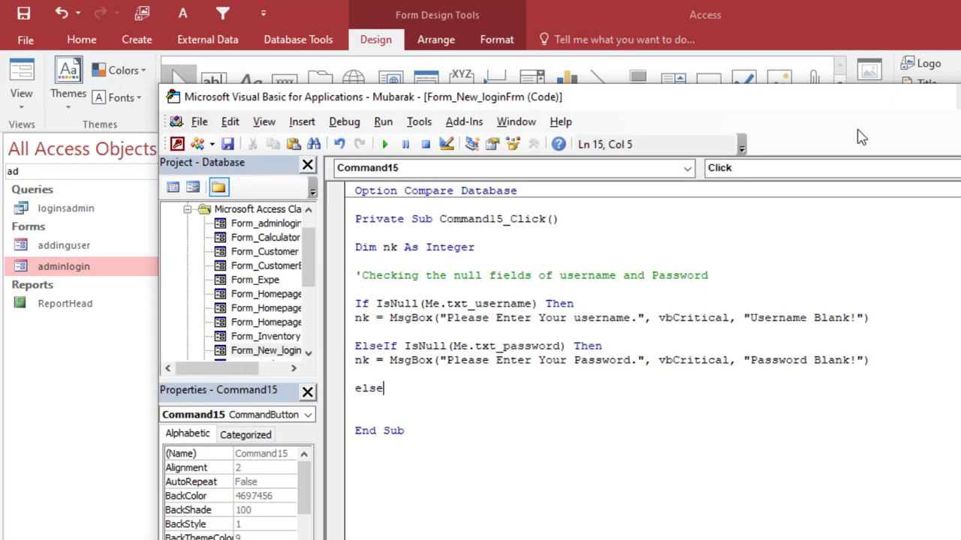
drag(735, 99, 960, 105)
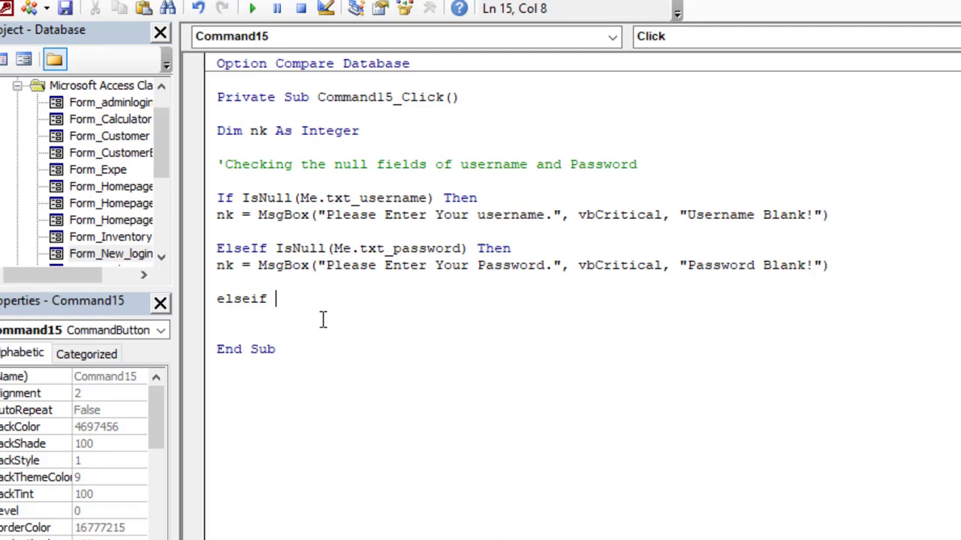
- Type the condition me.txt_username.Value <> me.Username for a new ElseIf
text(me.txt)
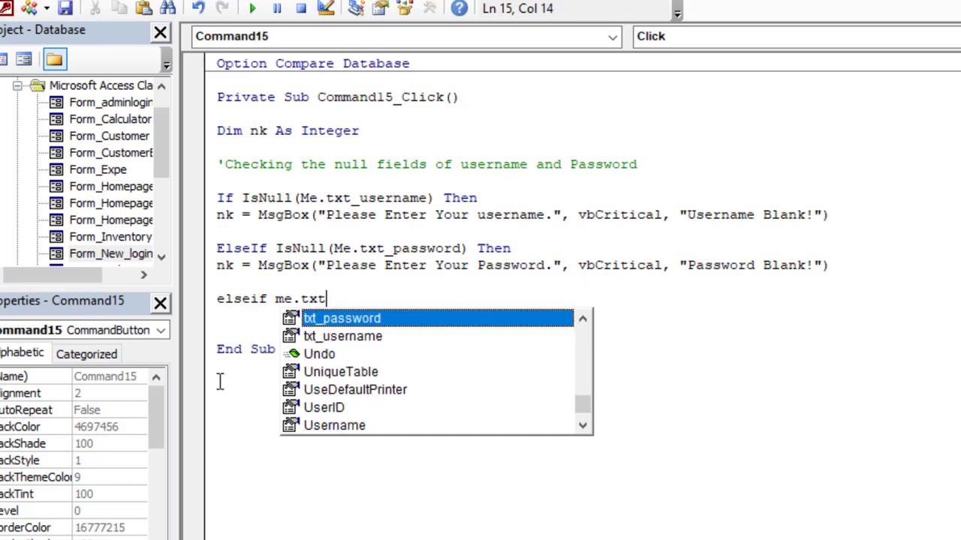
double_click(353, 337)
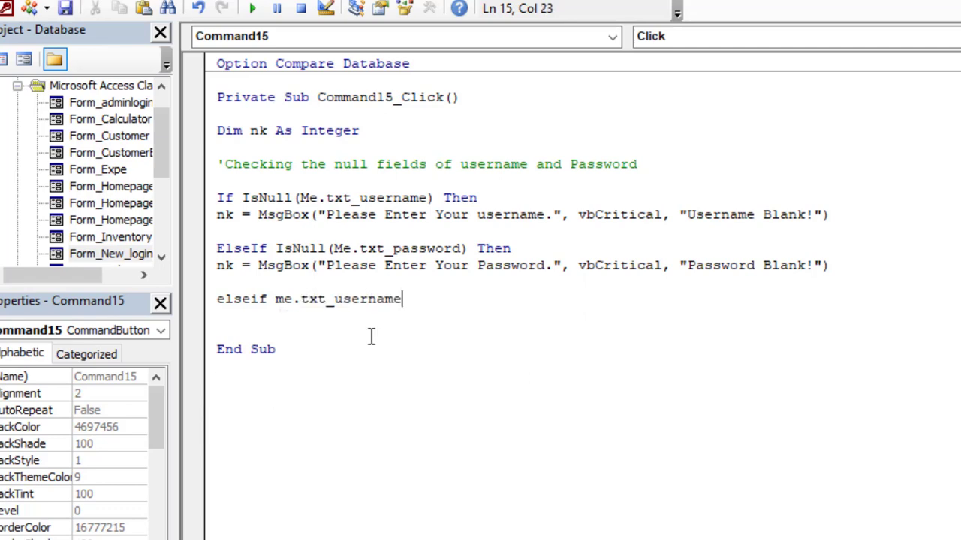
text(.va)
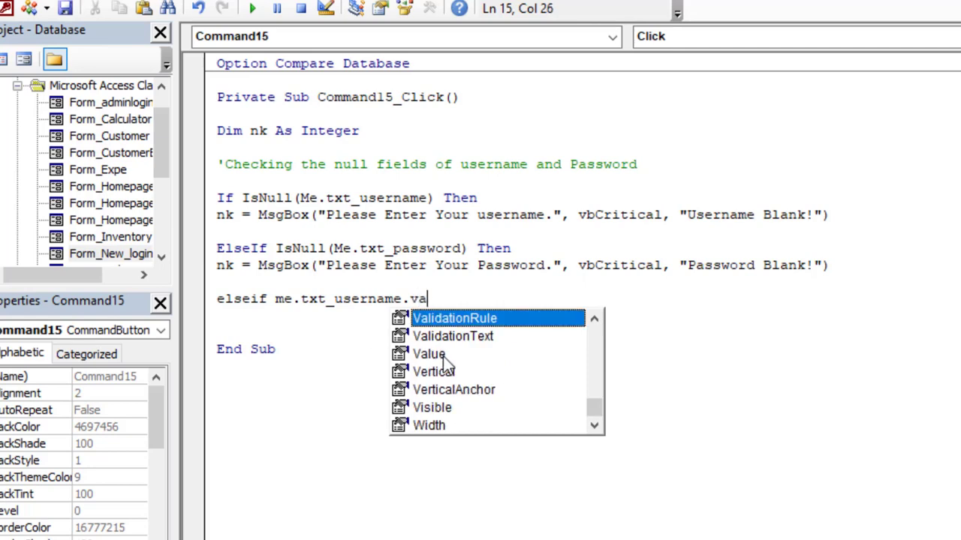
double_click(429, 354)
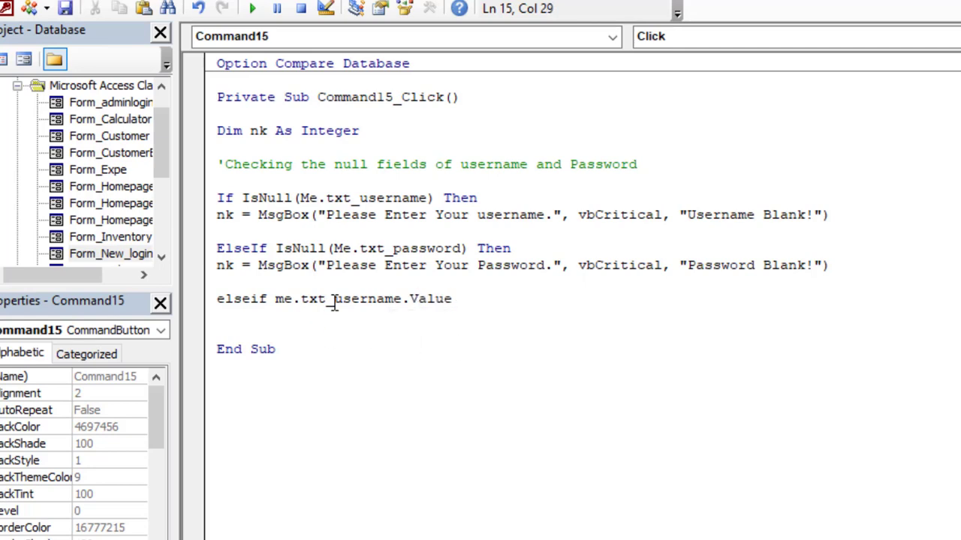
text(<)
text(>)
text(me.)
text(us)
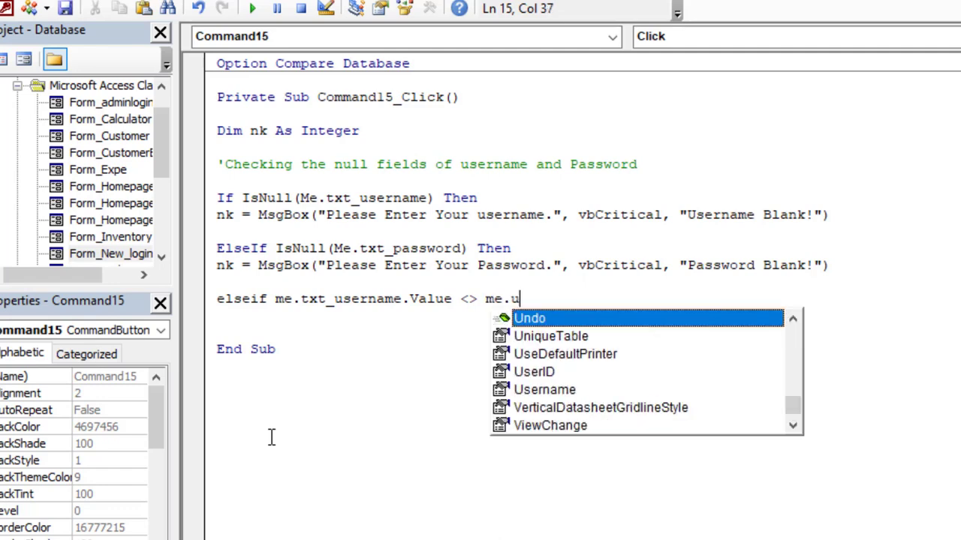
- Extend the condition with And me.txt_password.Value <> me.Password.Value
double_click(542, 354)
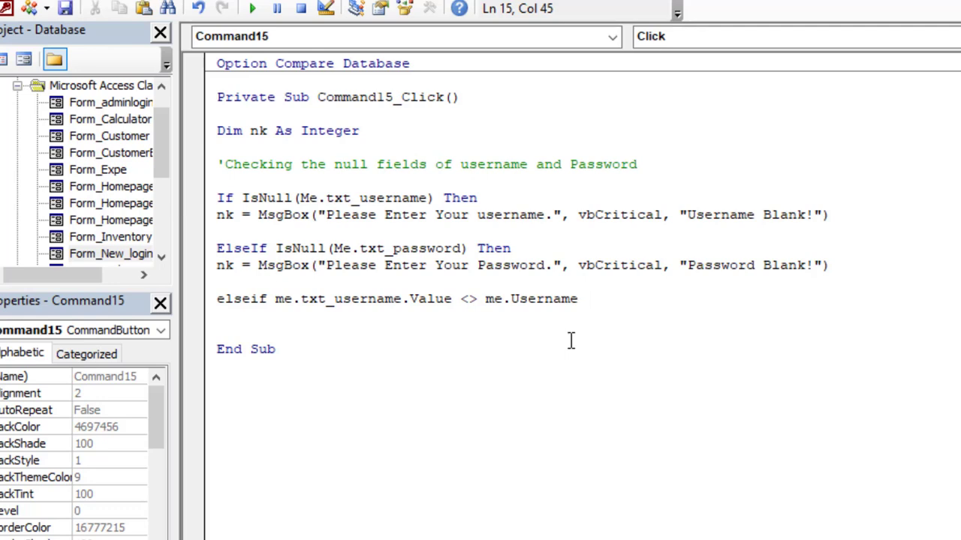
text(AND)
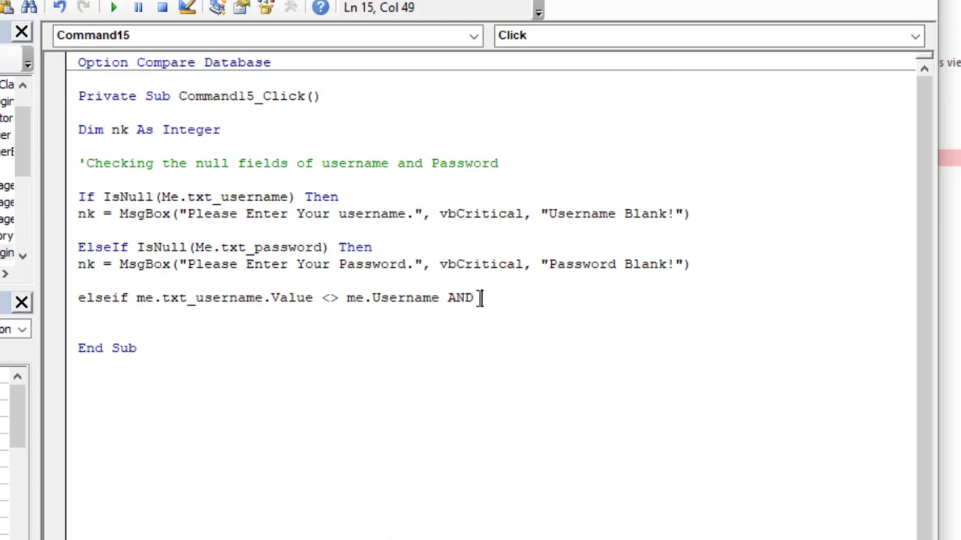
text(me.)
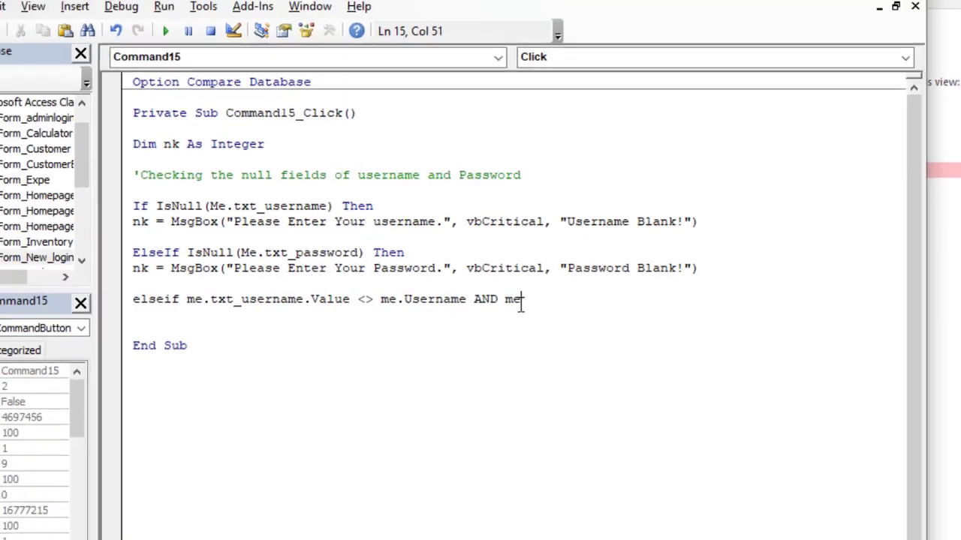
text(txt_password)
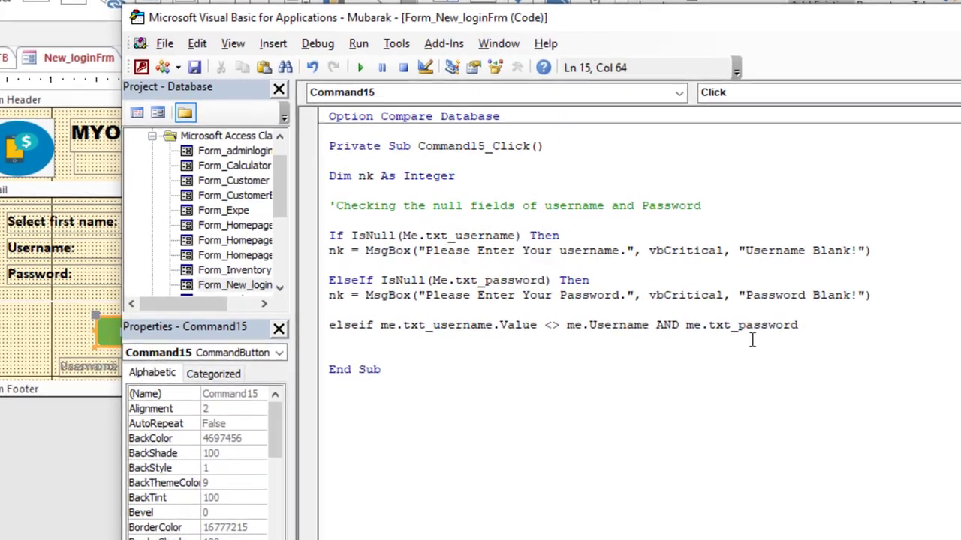
text(.va)
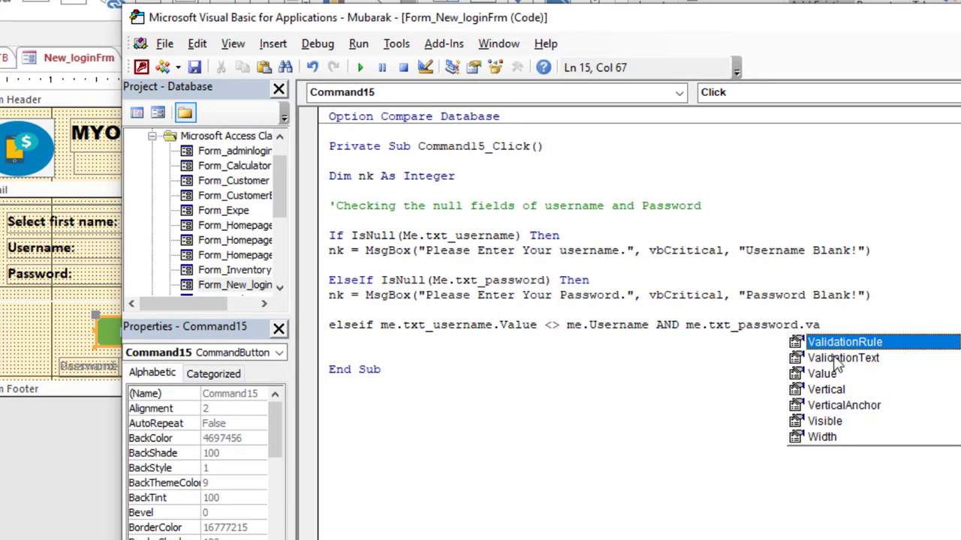
double_click(826, 373)
text(<>)
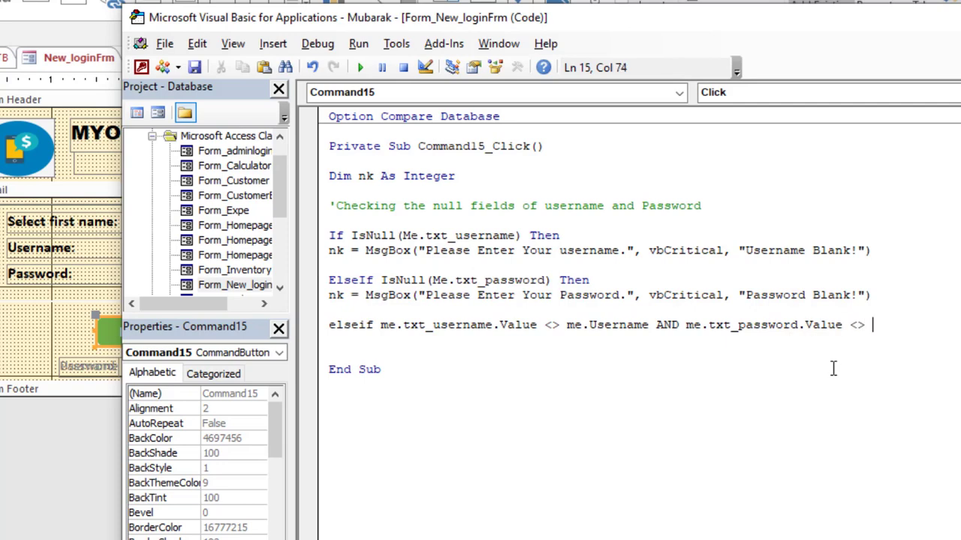
text( me.pa)
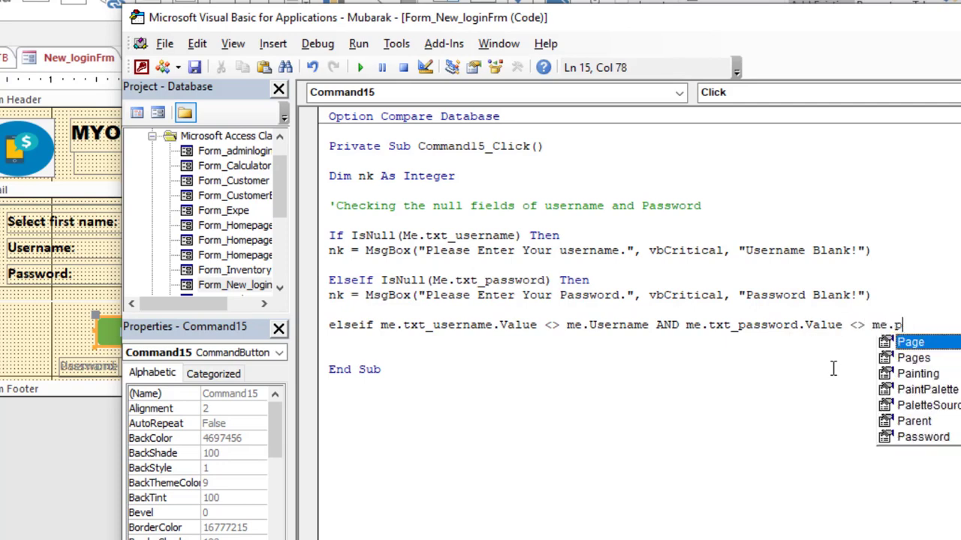
double_click(939, 437)
text(.)
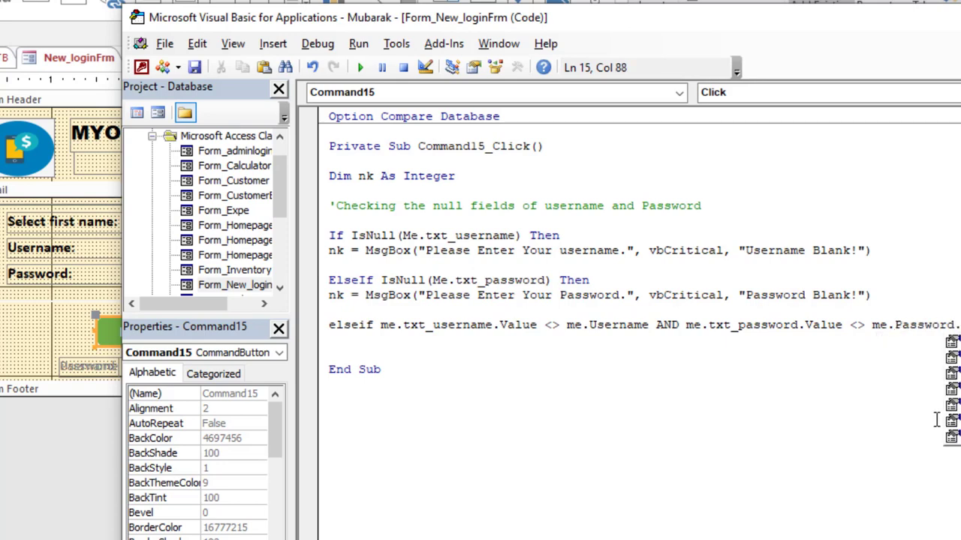
double_click(957, 373)
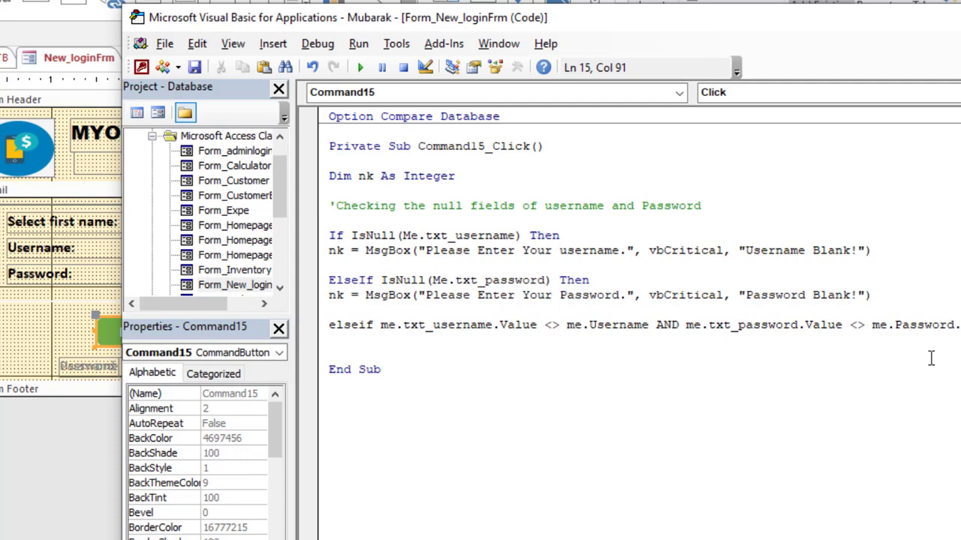
- Append .Value to me.Username and end the ElseIf line with Then
click(651, 325)
text(.va)
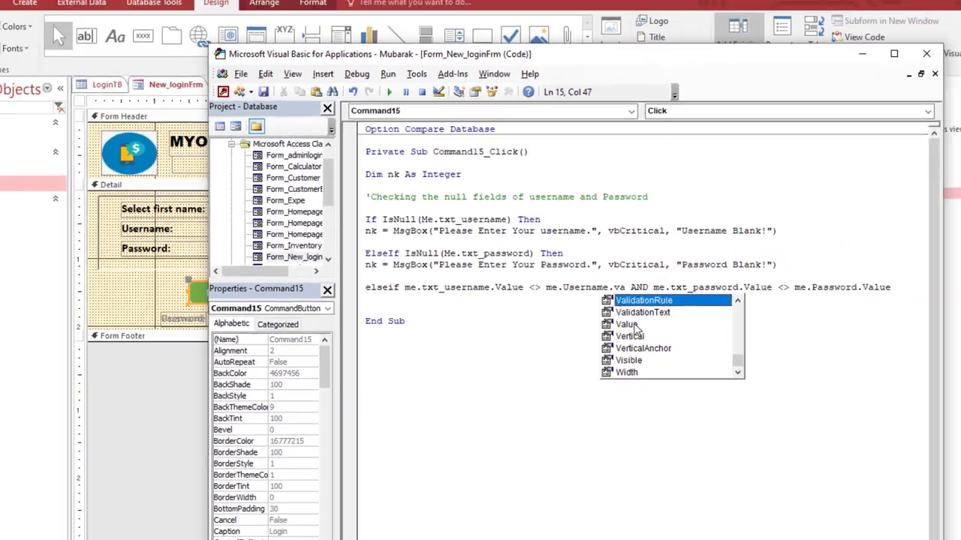
double_click(682, 373)
click(832, 71)
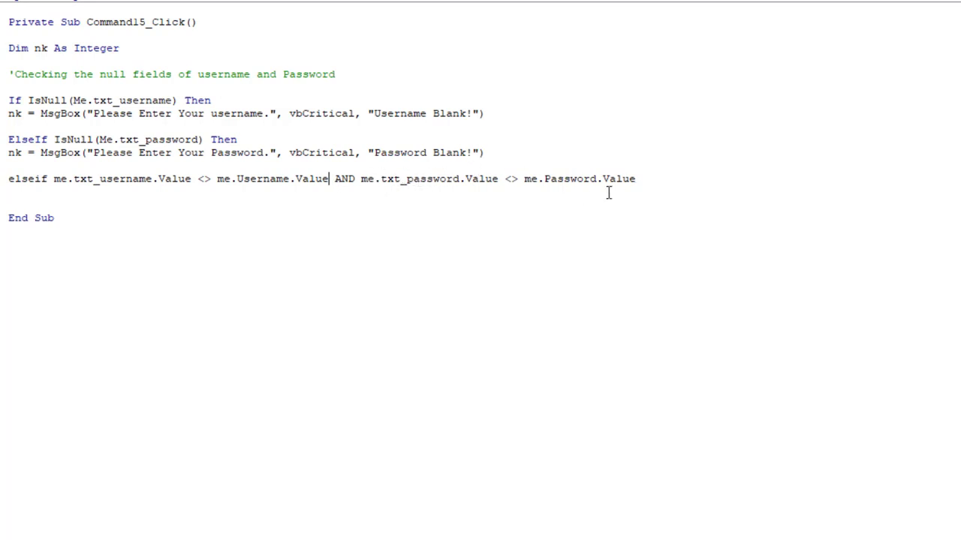
key(Return)
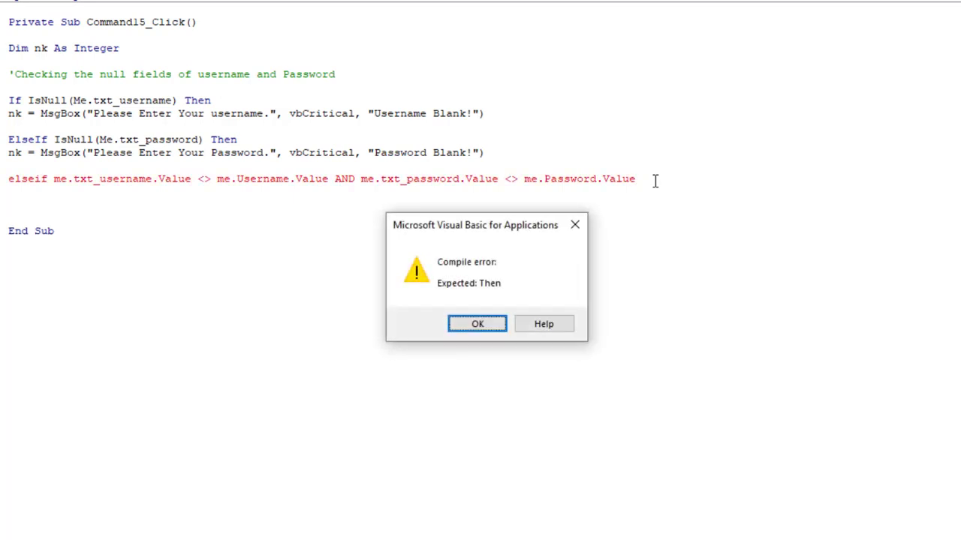
click(485, 325)
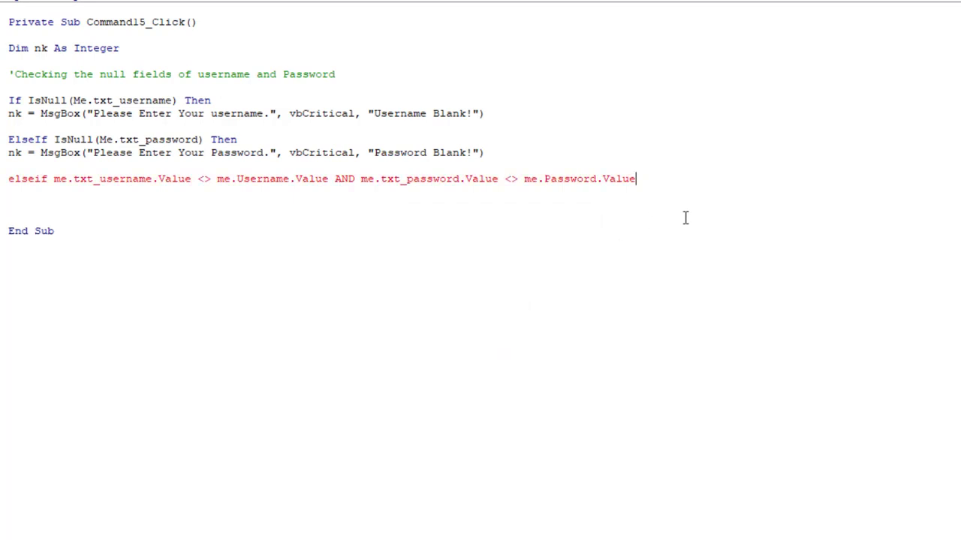
text(then)
key(Return)
key(Return)
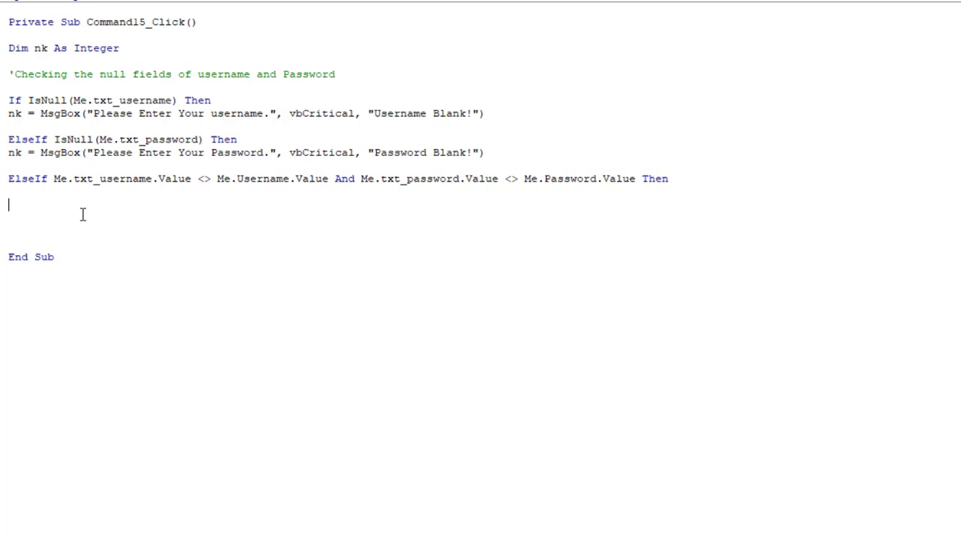
- Show vbCritical 'Either Your username or Password is incorrect. Please Try Again.' titled 'Login unsuccessful...'
text(nk=msgbox ()
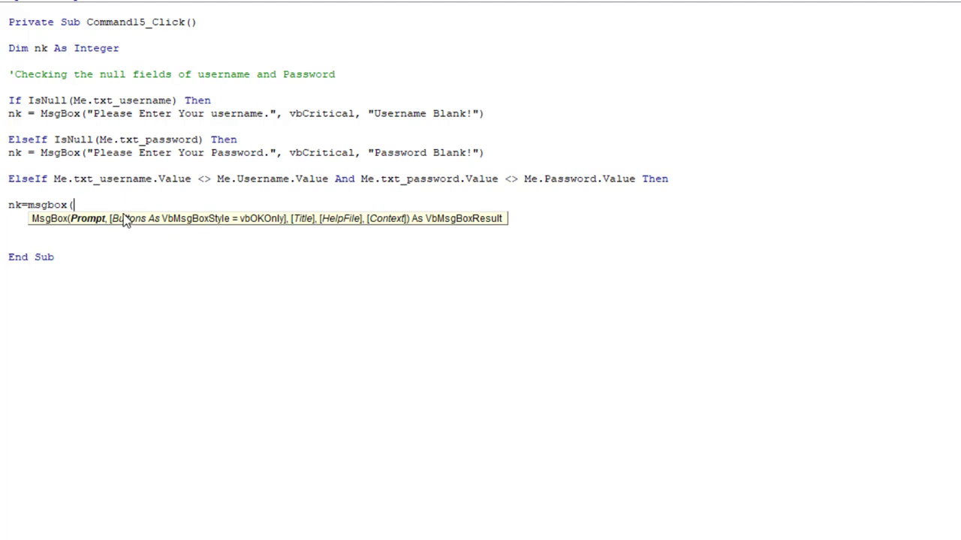
text("Either Your username or Pass)
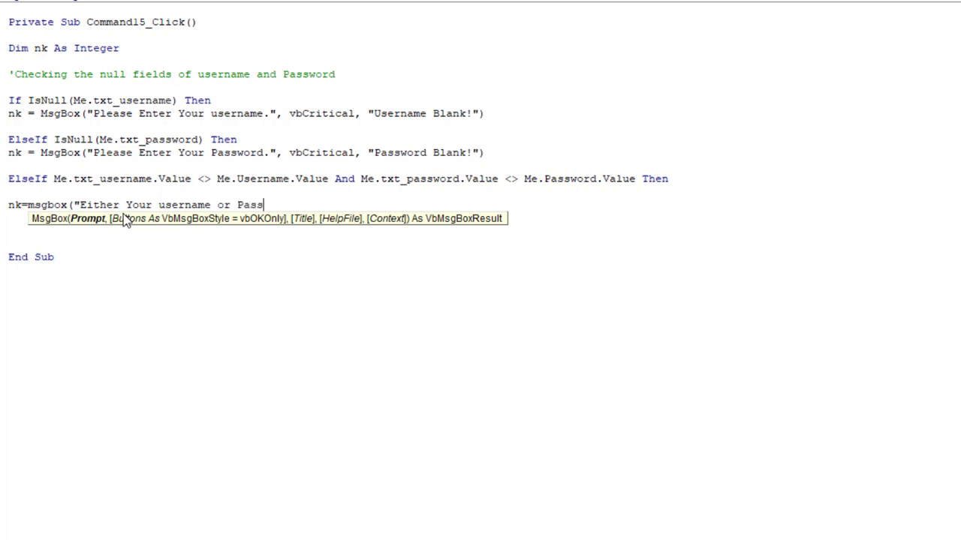
text(word ise)
key(BackSpace)
key(BackSpace)
text(incorrect)
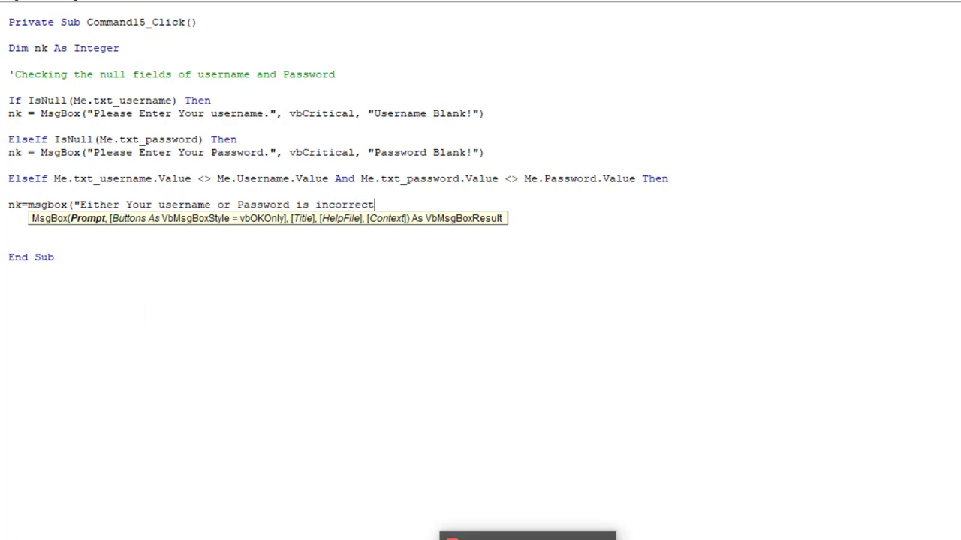
text(. )
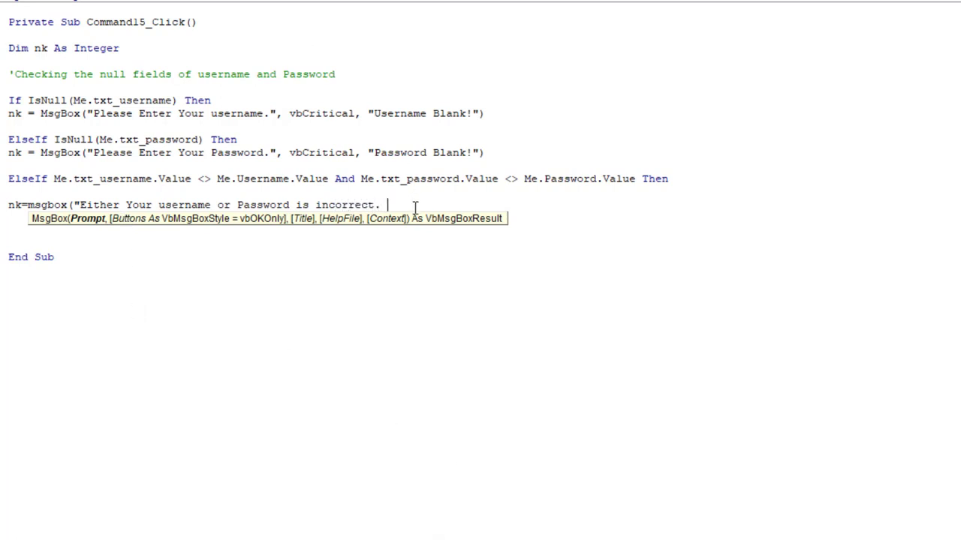
text(Please Try Again.",vbc)
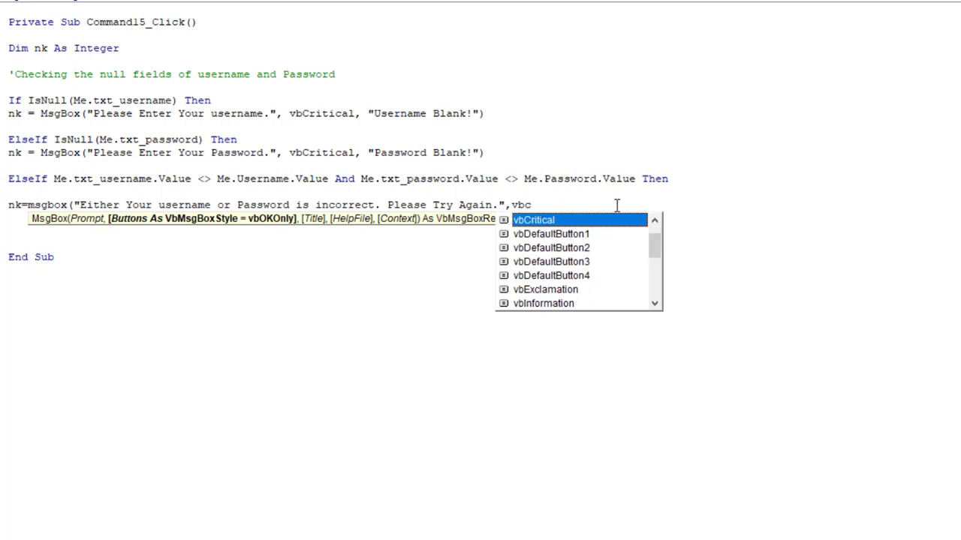
double_click(582, 223)
text(,)
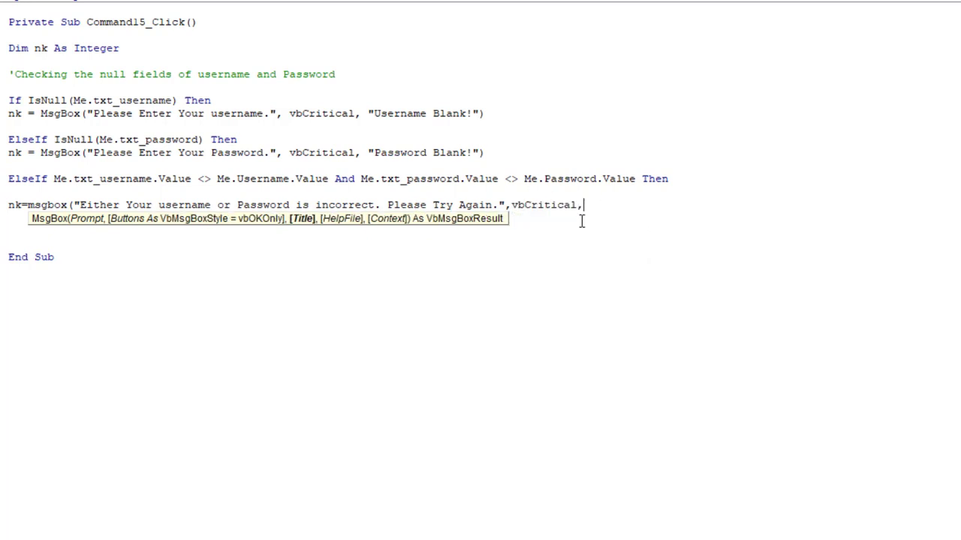
text("Login unsuccessful)
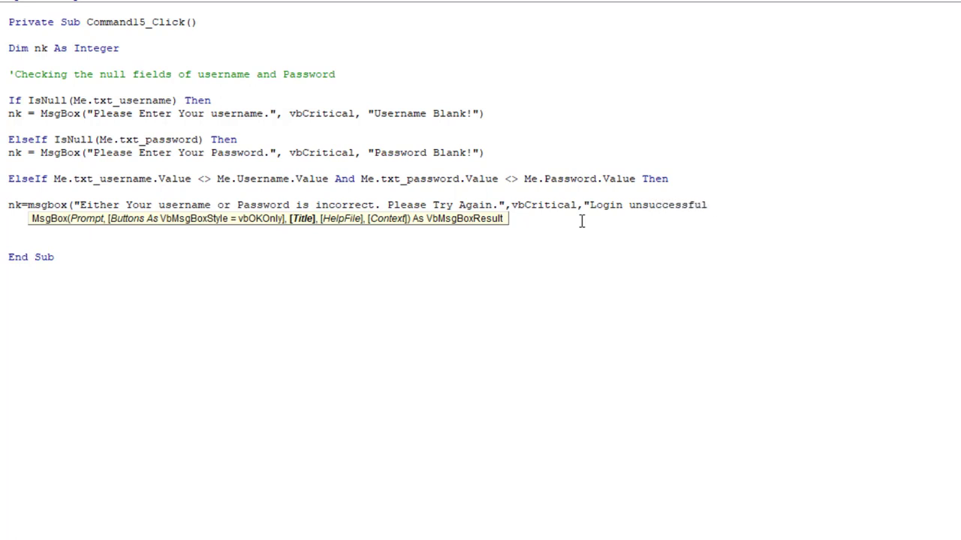
text(..)
text(."))
key(Return)
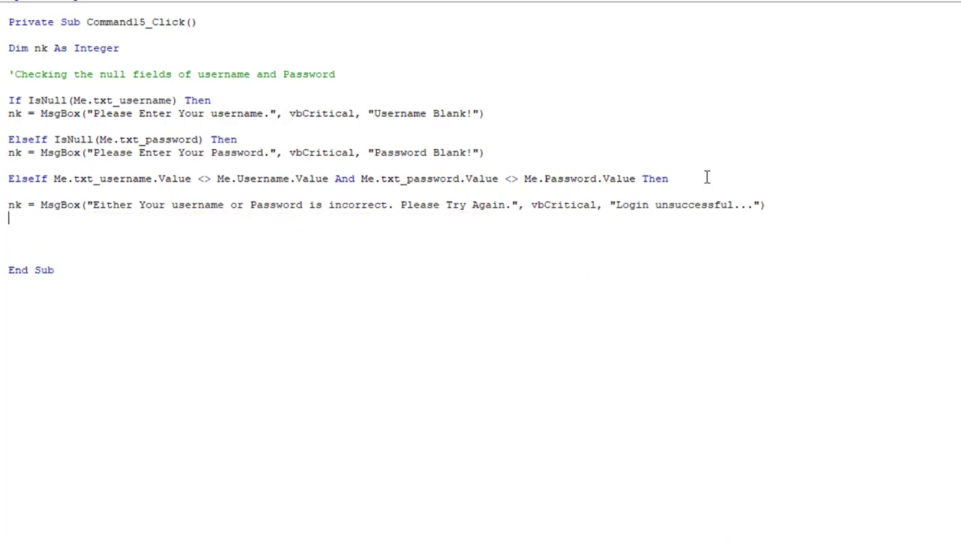
drag(708, 177, 124, 182)
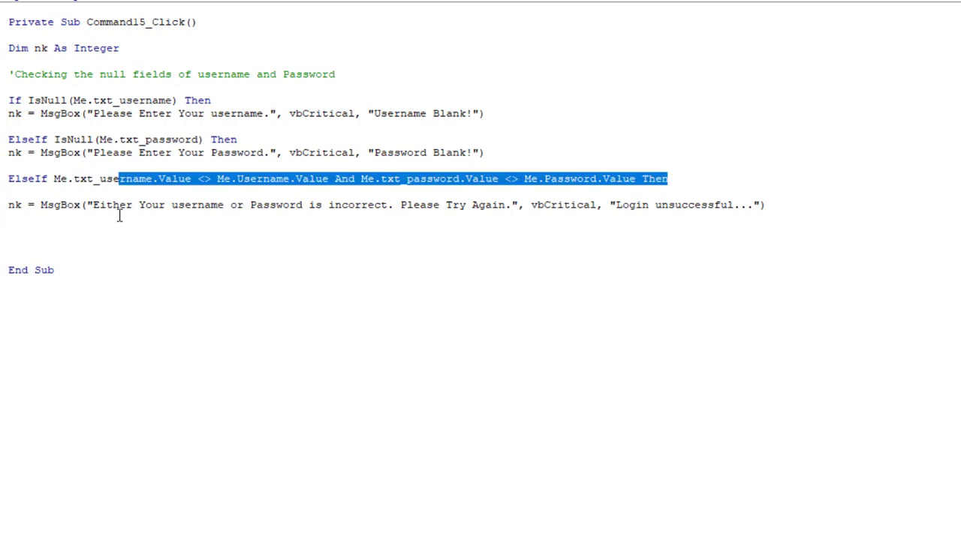
- Insert an Else line below the error message
click(112, 240)
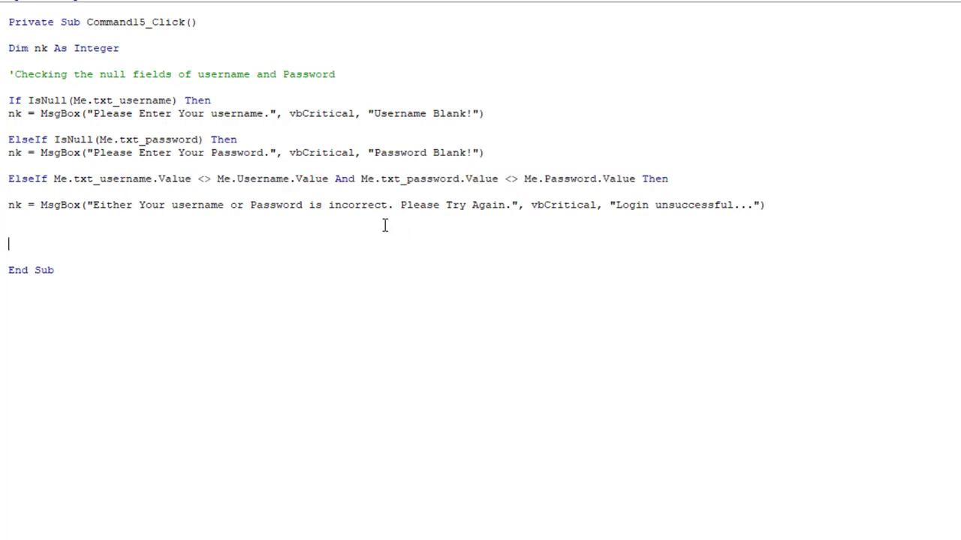
click(30, 227)
text(else)
key(Return)
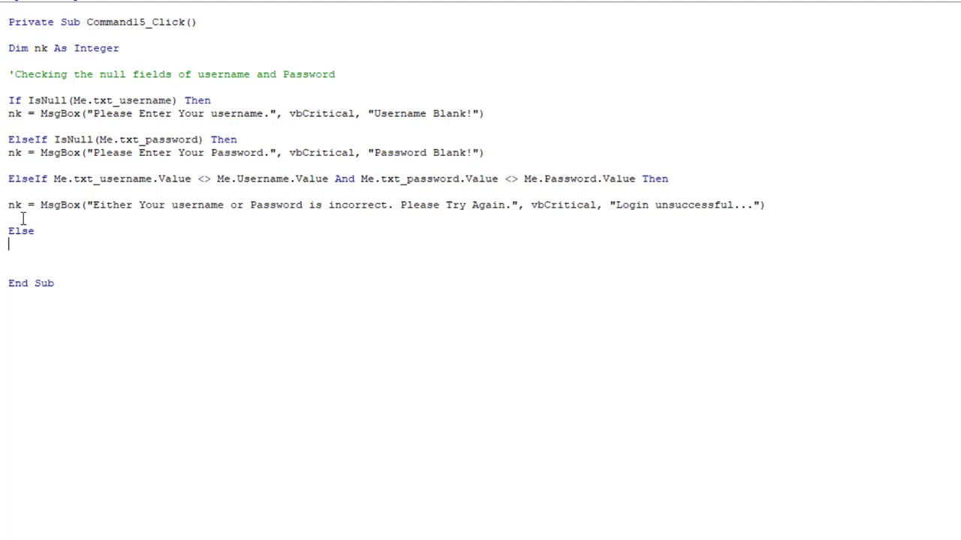
- Add Me.txt_password.Value = "" under the error message to clear the password box
click(18, 218)
key(Return)
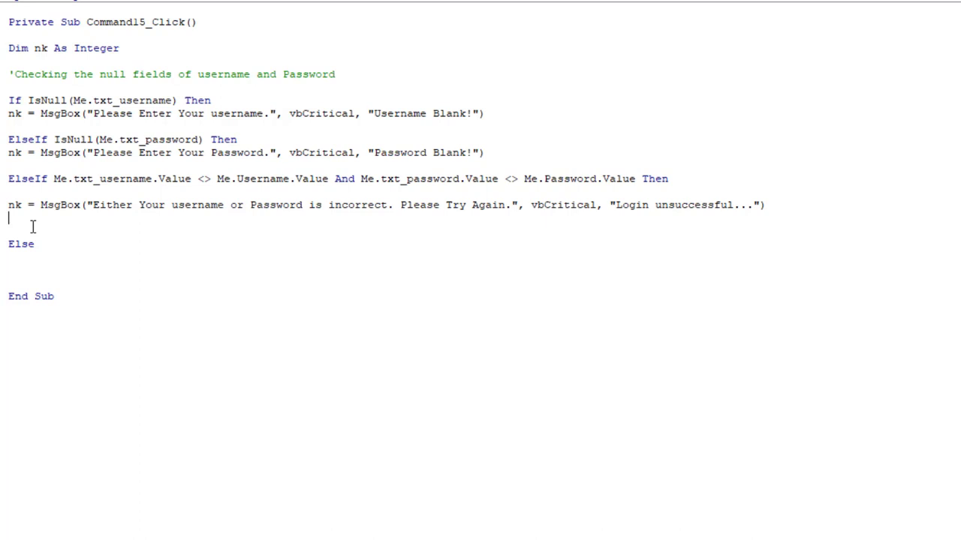
text(me.)
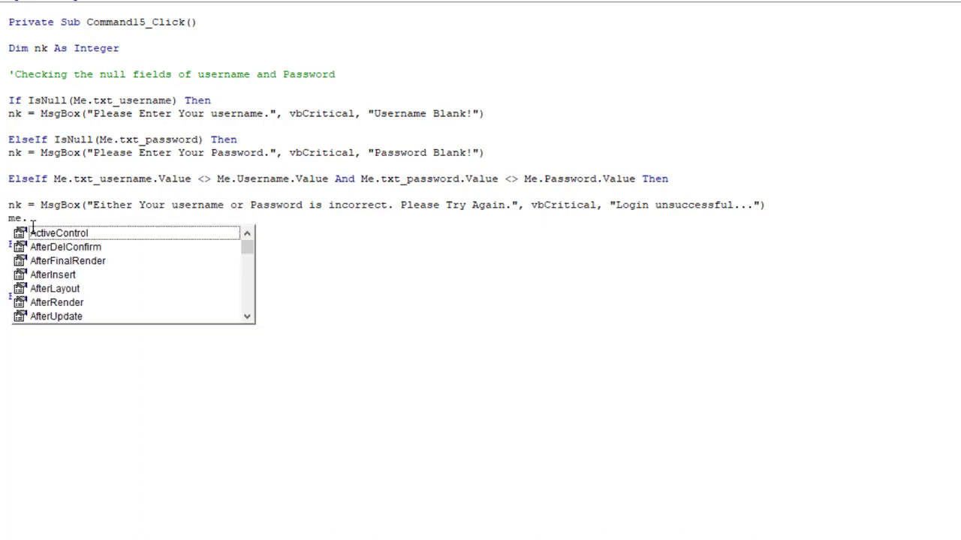
text(txt)
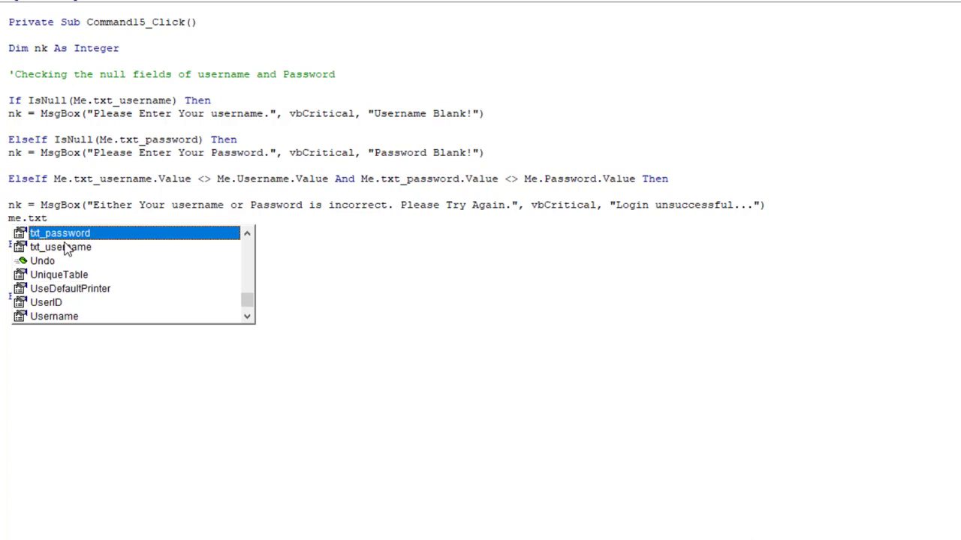
double_click(63, 233)
text(.va)
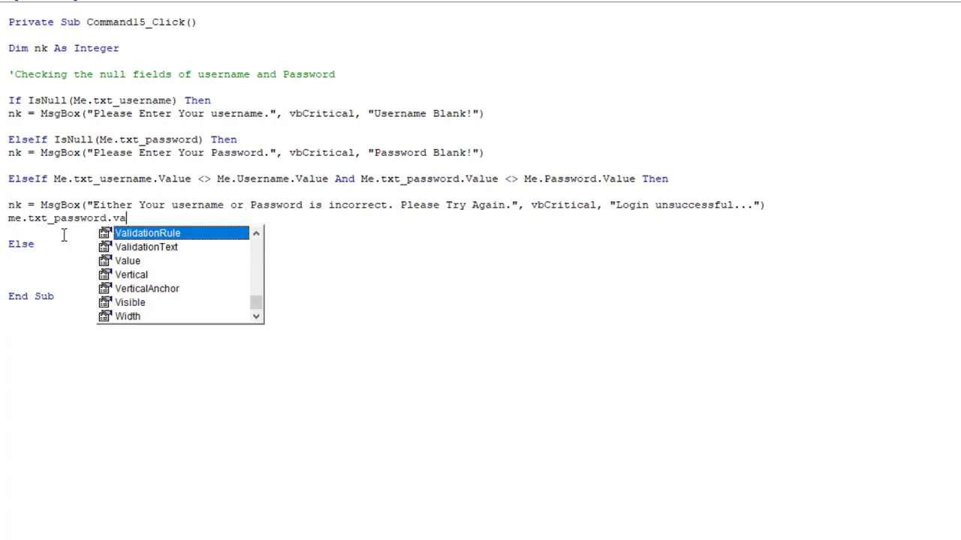
double_click(123, 259)
text(= )
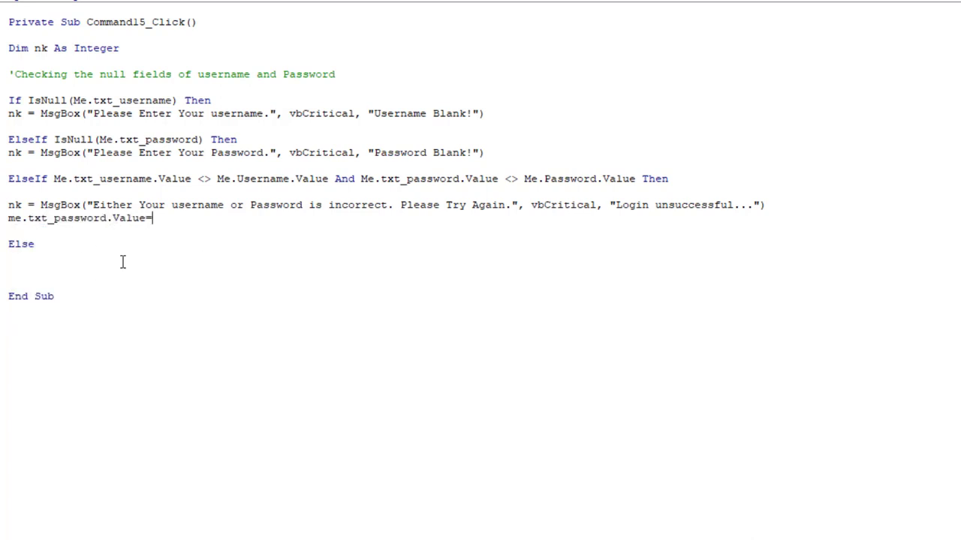
text("")
key(Return)
- Add Me.txt_username.Value = "", save, and begin nk=msgbox("Your log under Else
text(me.)
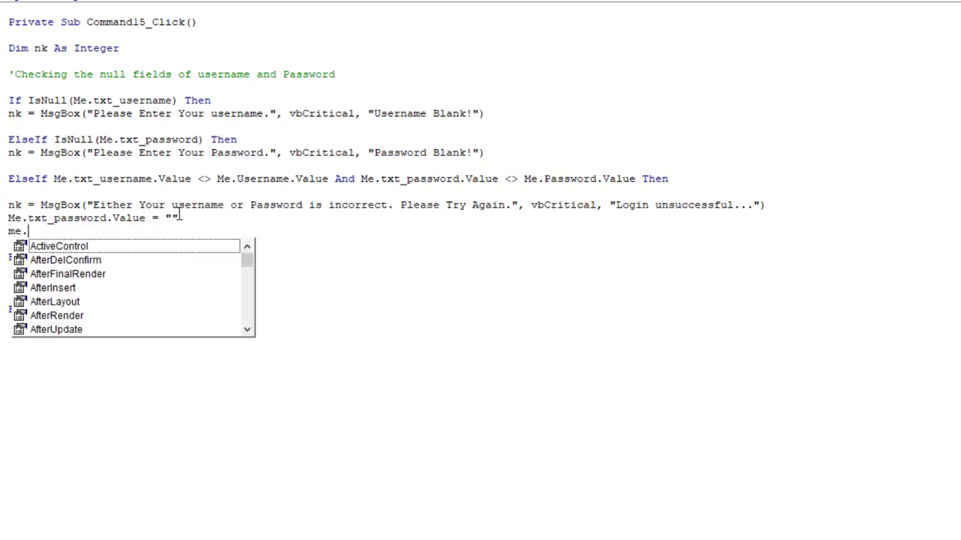
text(txt)
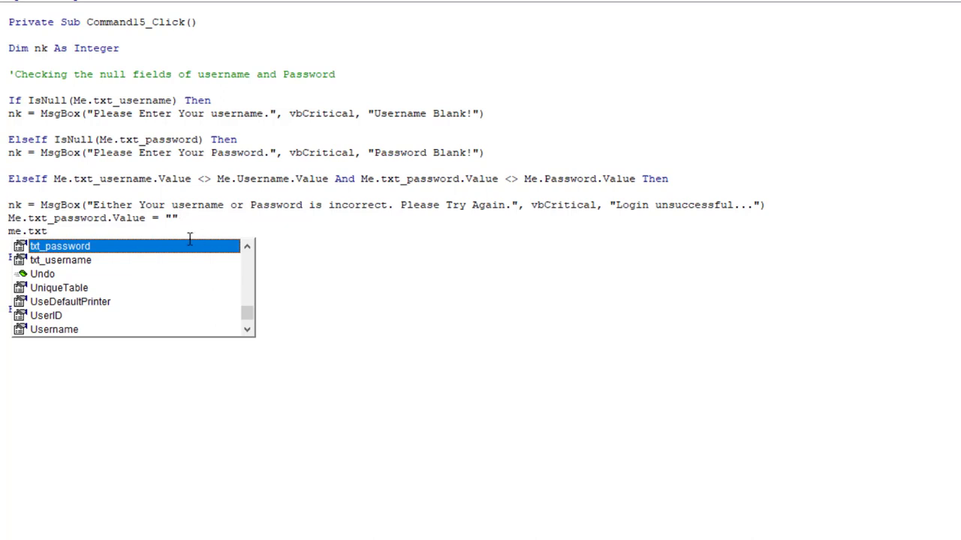
click(89, 270)
click(88, 260)
double_click(88, 261)
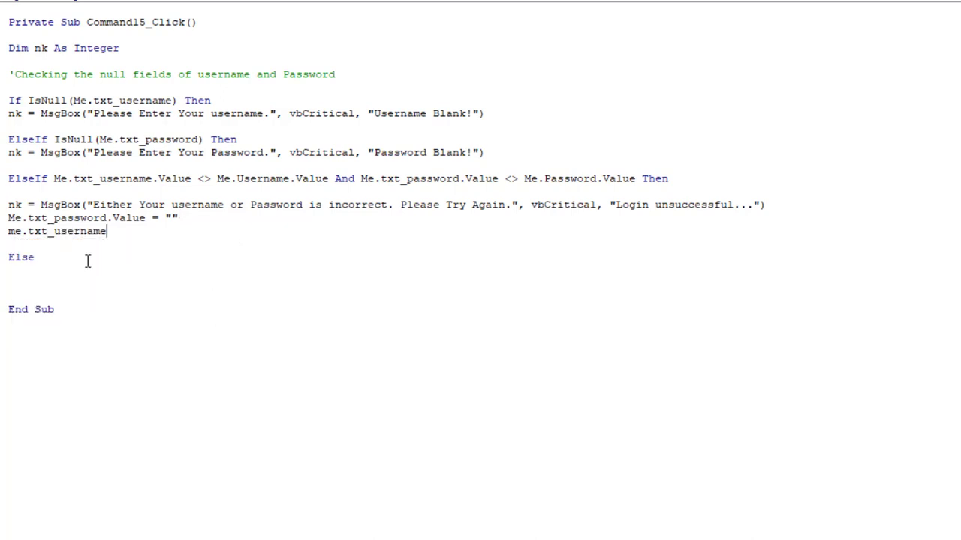
text(.va)
double_click(153, 273)
text(="")
key(ctrl+s)
click(44, 275)
text(nk=msgbo)
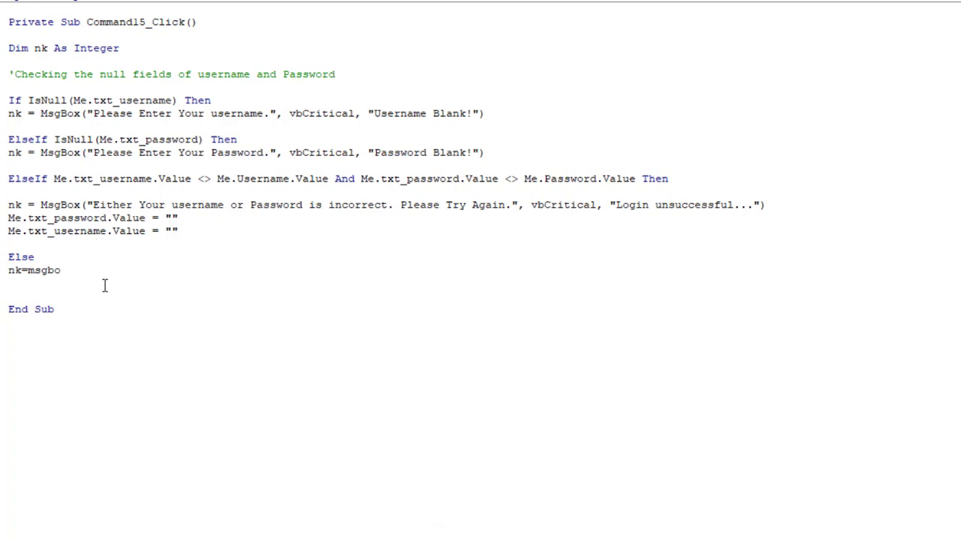
text(x(")
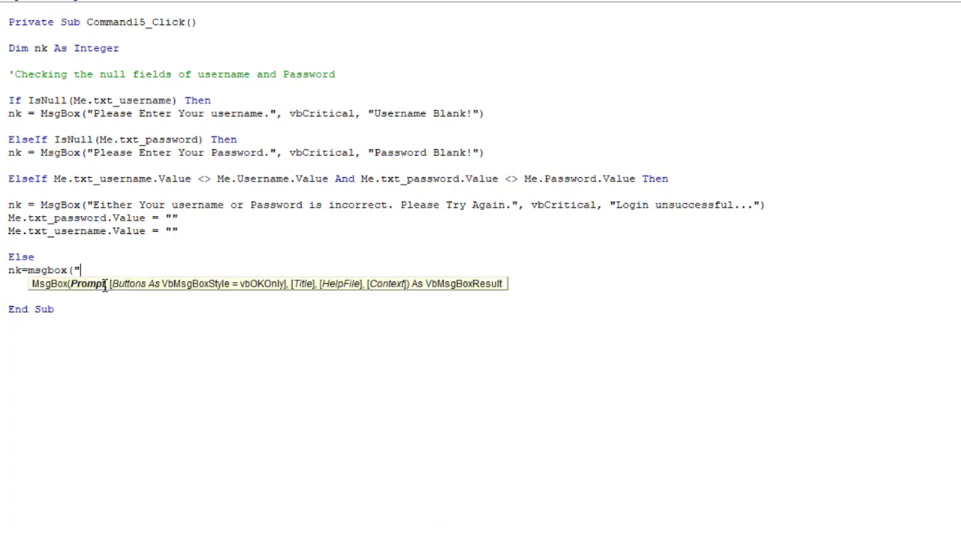
text(Your log)
- Finish the MsgBox "Your Login is Successful..Huurray!!" with vbInformation and title "Success", then add End If
key(BackSpace)
key(BackSpace)
key(BackSpace)
text(gin is Succes)
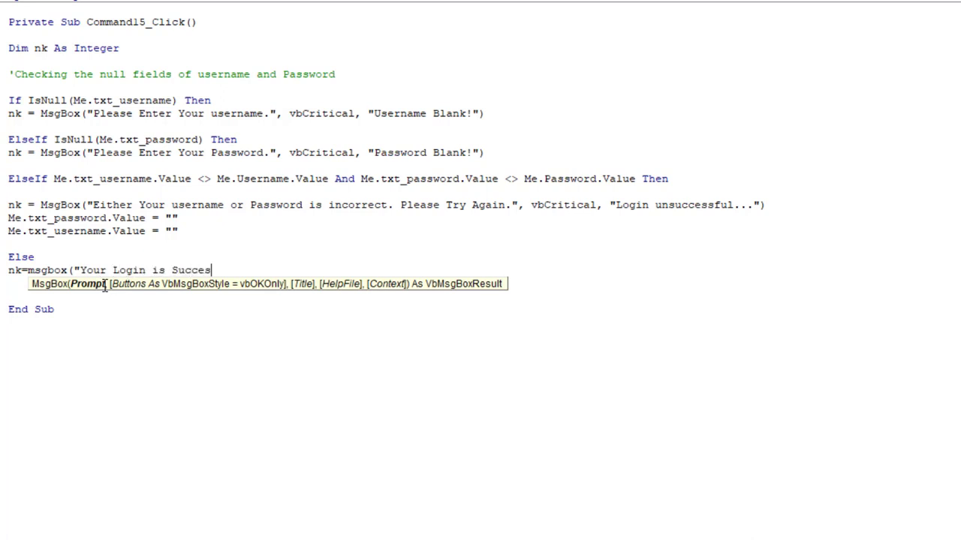
text(sful..Huurra)
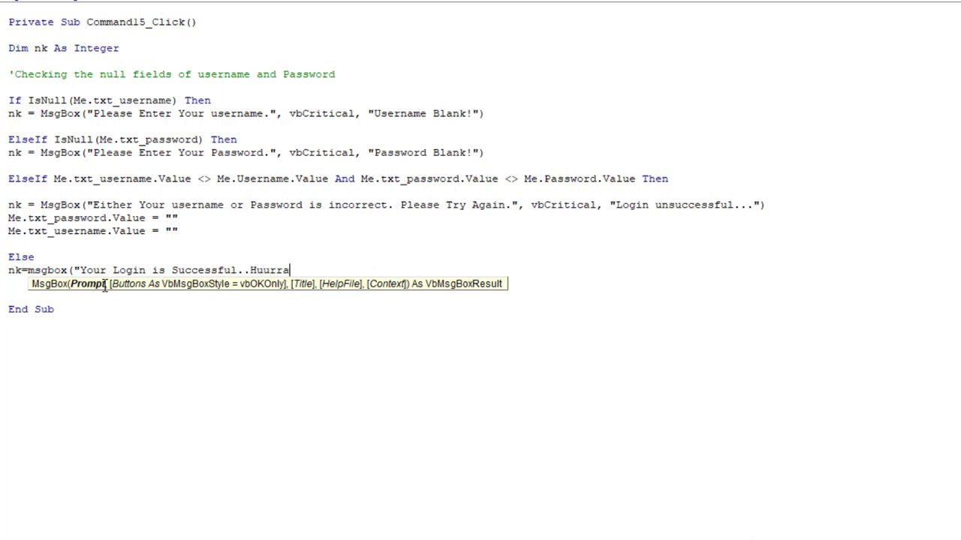
text(y!!",vbinf)
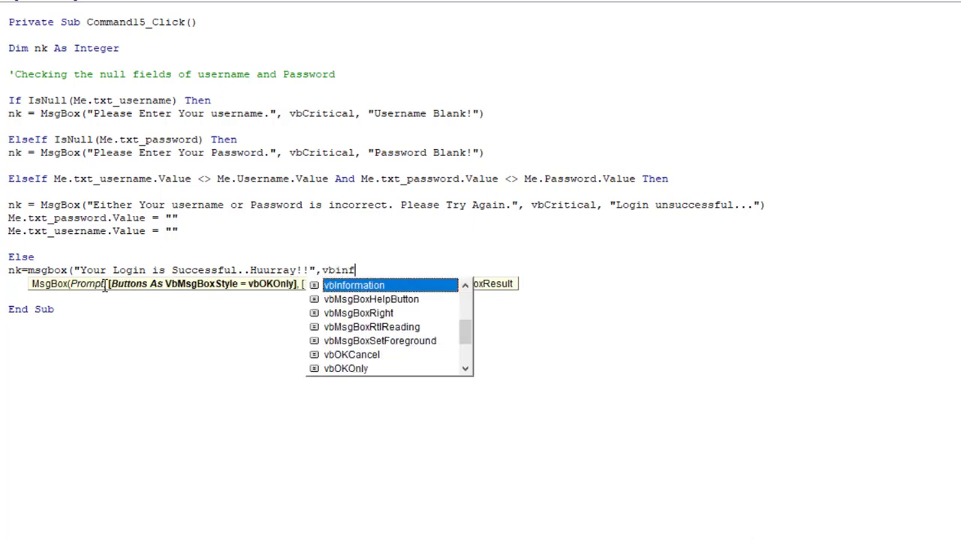
double_click(347, 289)
text(,)
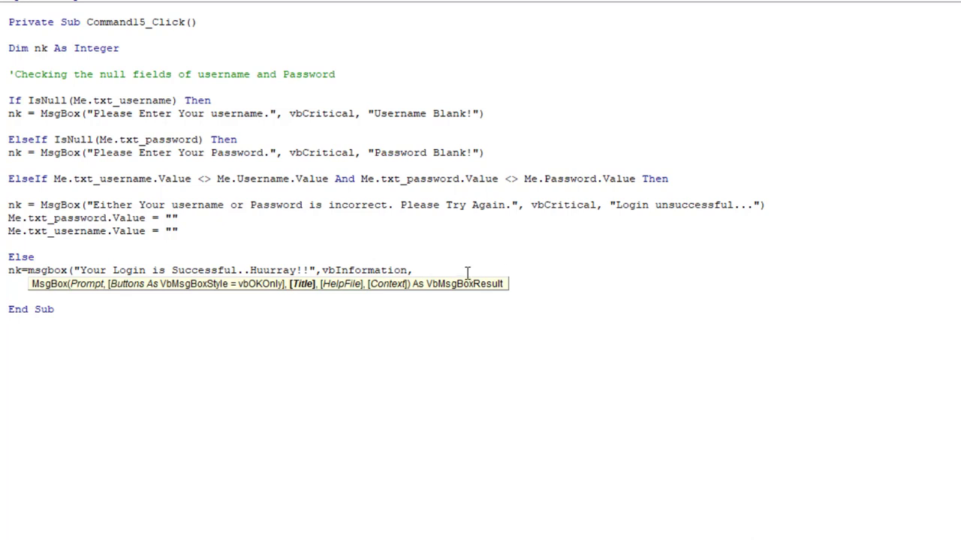
text("Success"))
key(Return)
key(Return)
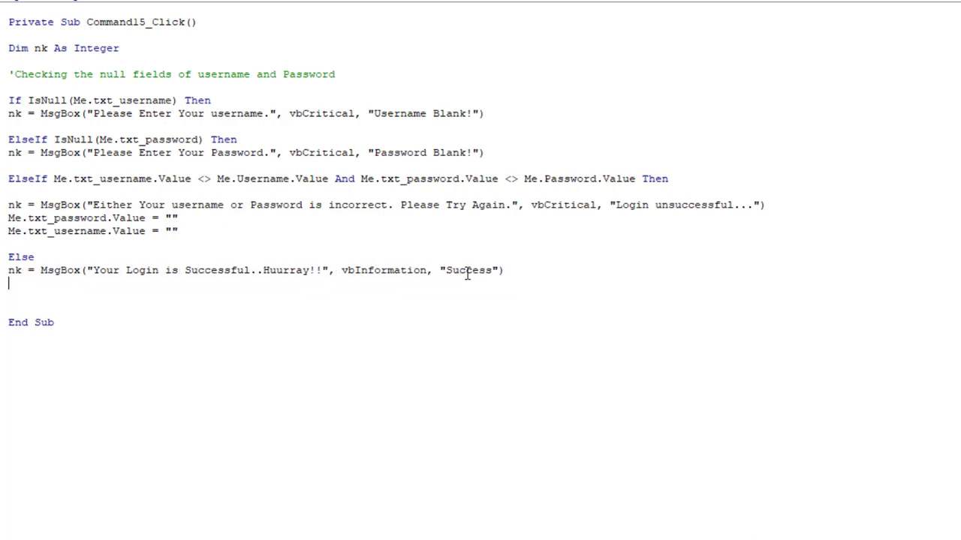
text(end if)
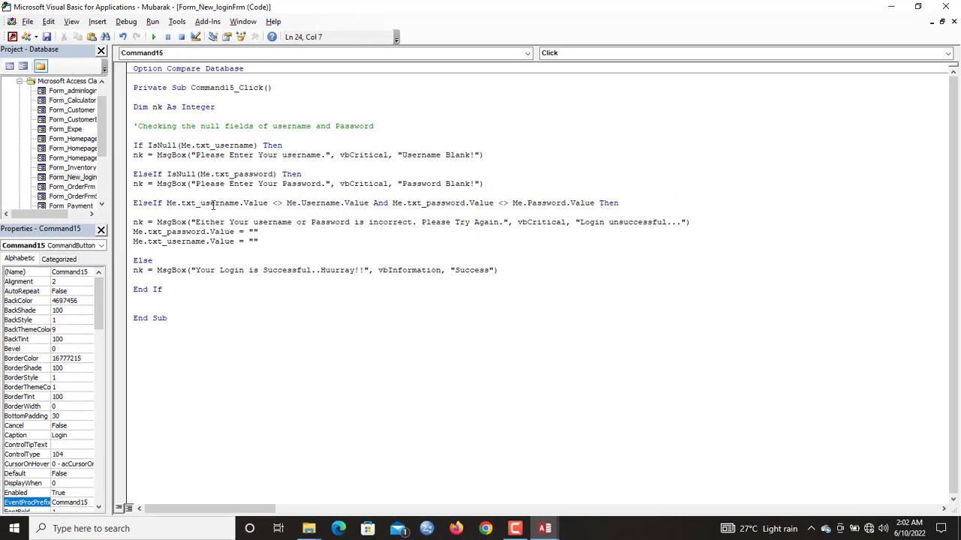
- Back in form design, move the Username and Password fields up and shrink the Detail section
click(949, 12)
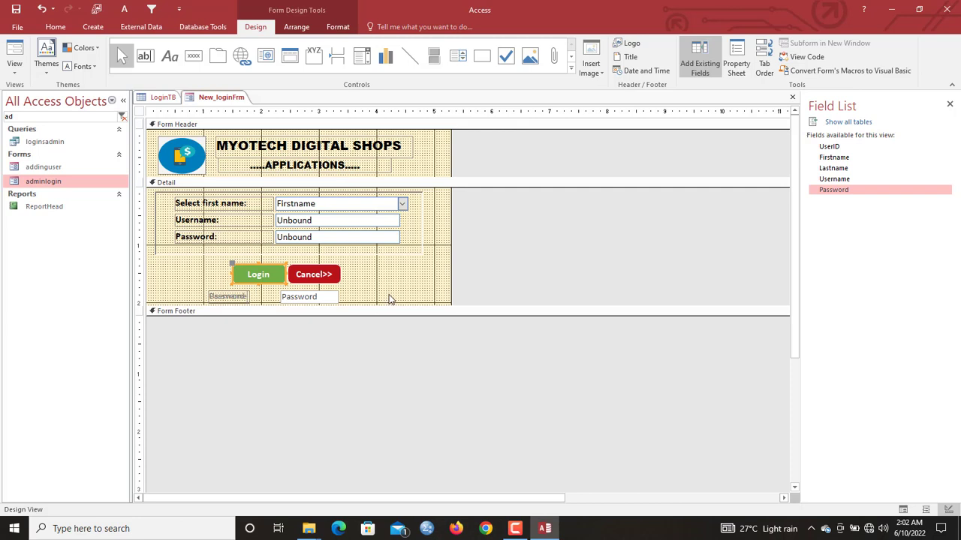
drag(391, 296, 264, 221)
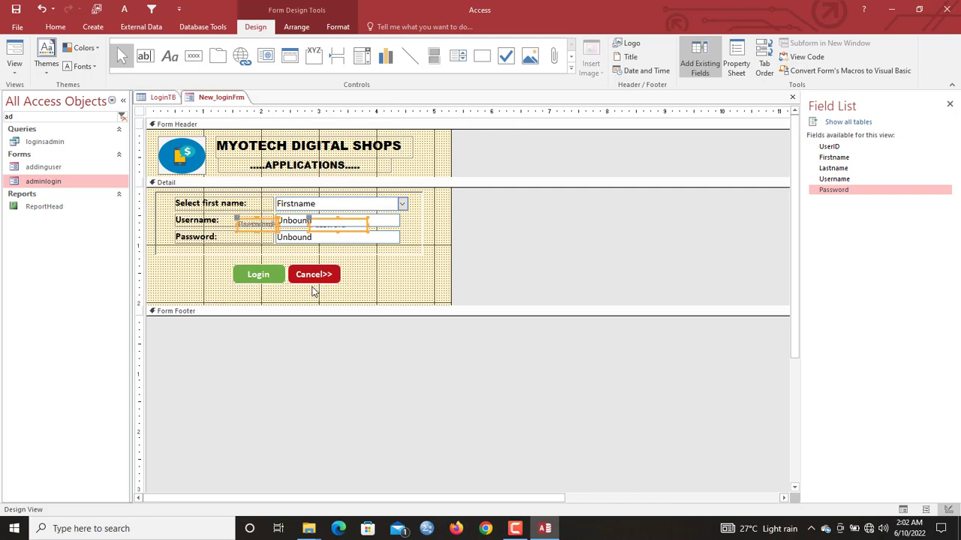
drag(311, 306, 313, 292)
- Switch New_loginFrm to Form View and move the login popup aside to reveal the user table
right_click(233, 102)
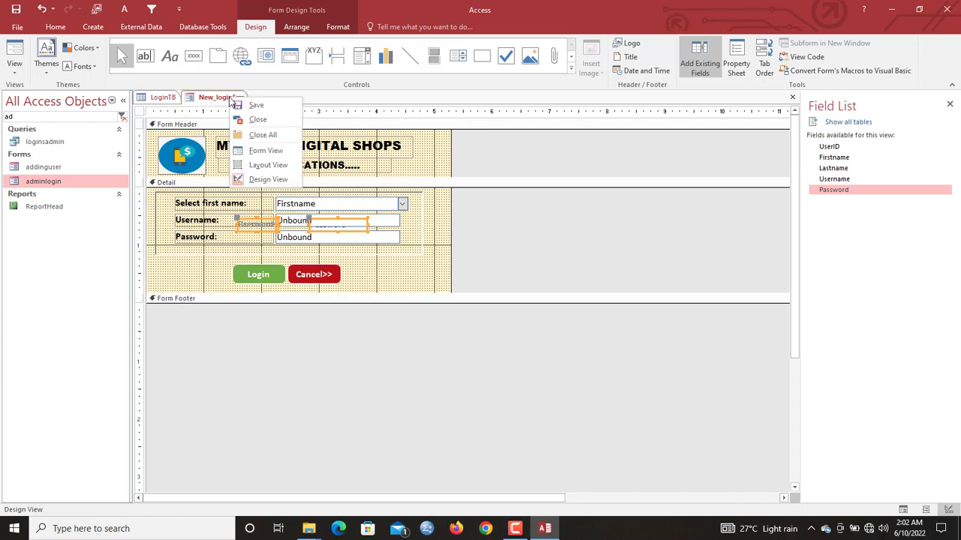
click(235, 103)
right_click(234, 103)
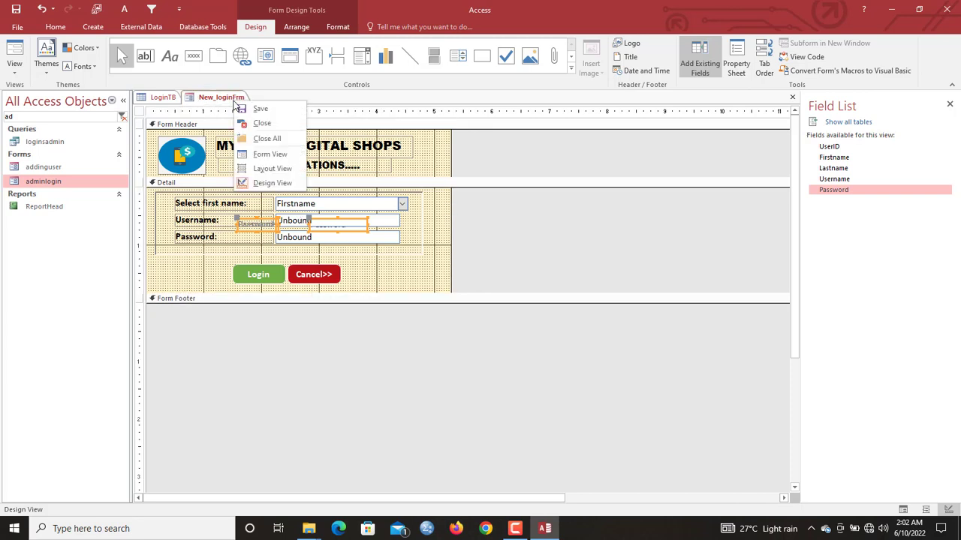
click(269, 153)
drag(260, 118, 408, 126)
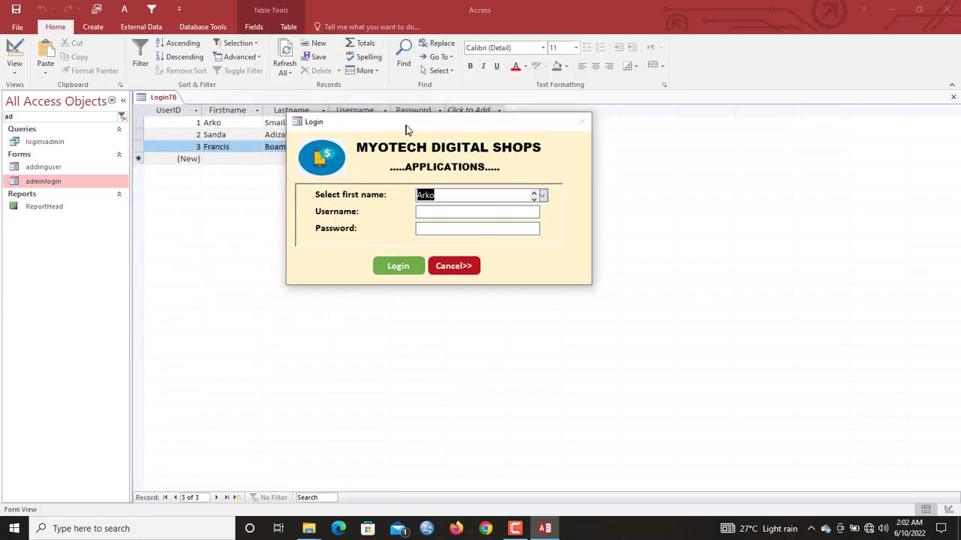
- Try logging in with a blank username, then a blank password, dismissing each warning
click(412, 271)
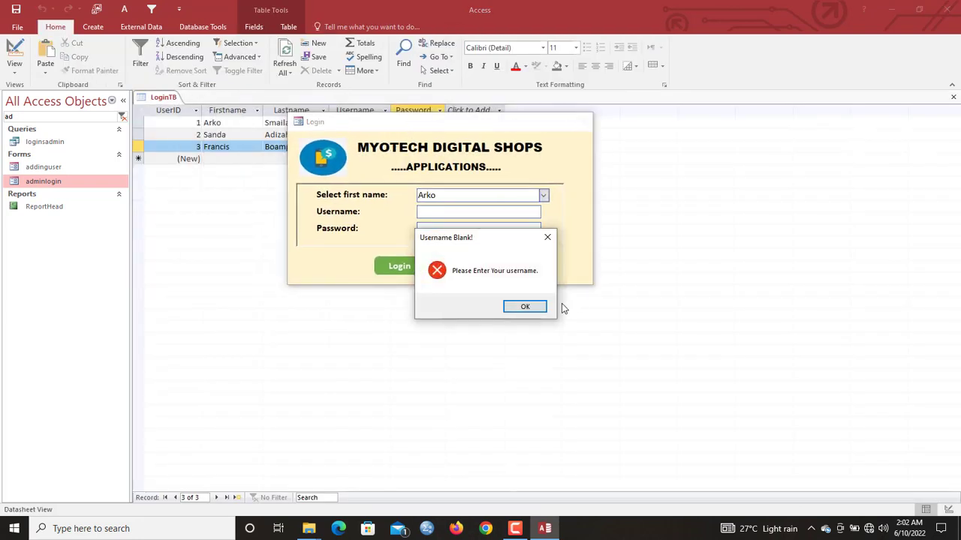
click(523, 311)
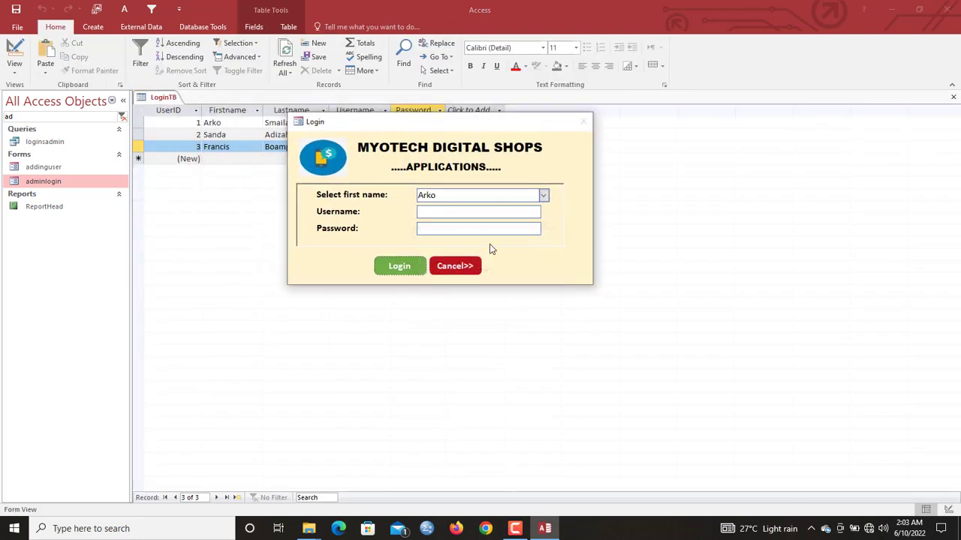
click(543, 195)
click(554, 231)
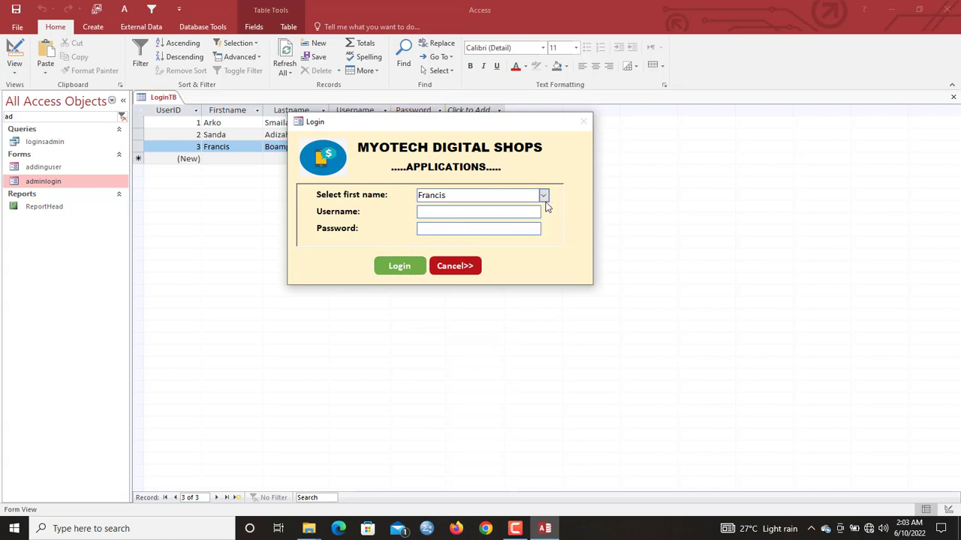
click(389, 276)
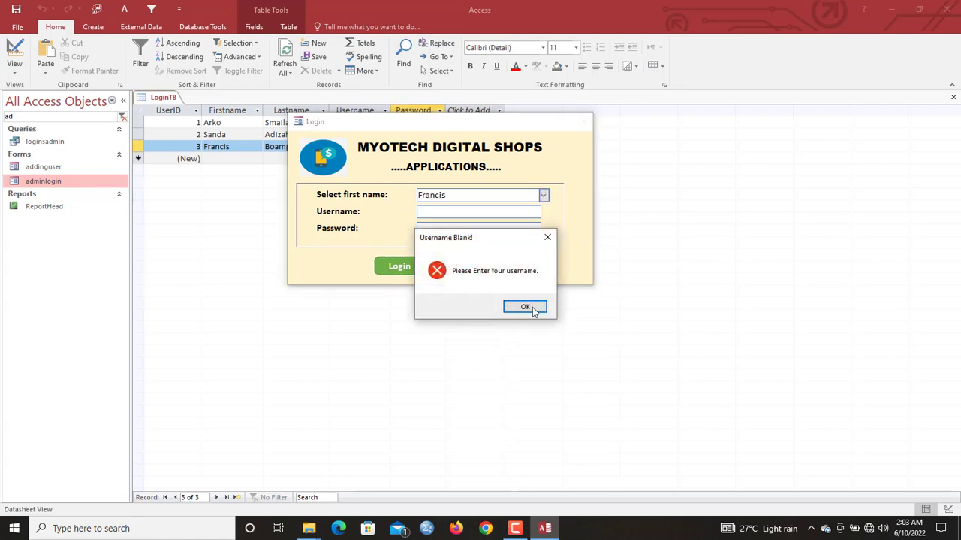
click(527, 308)
click(478, 213)
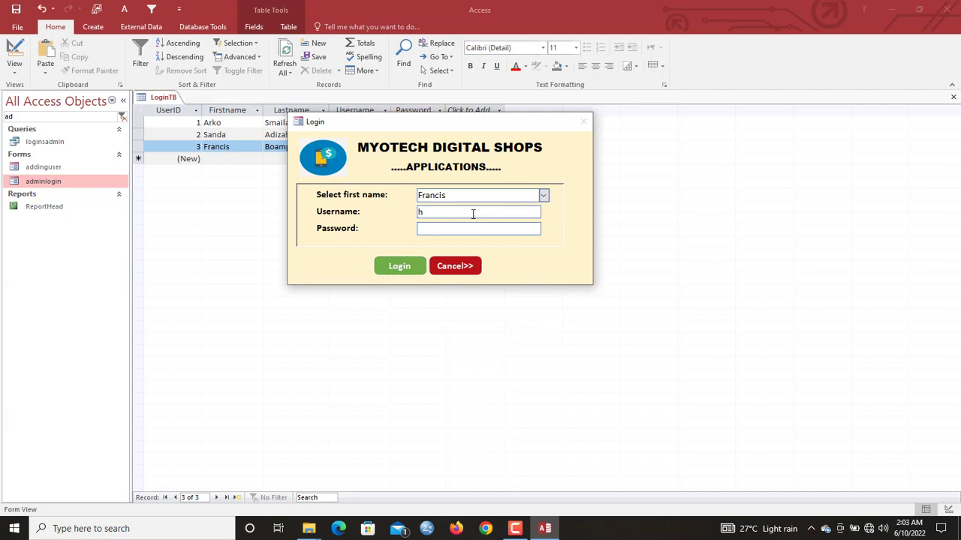
click(410, 268)
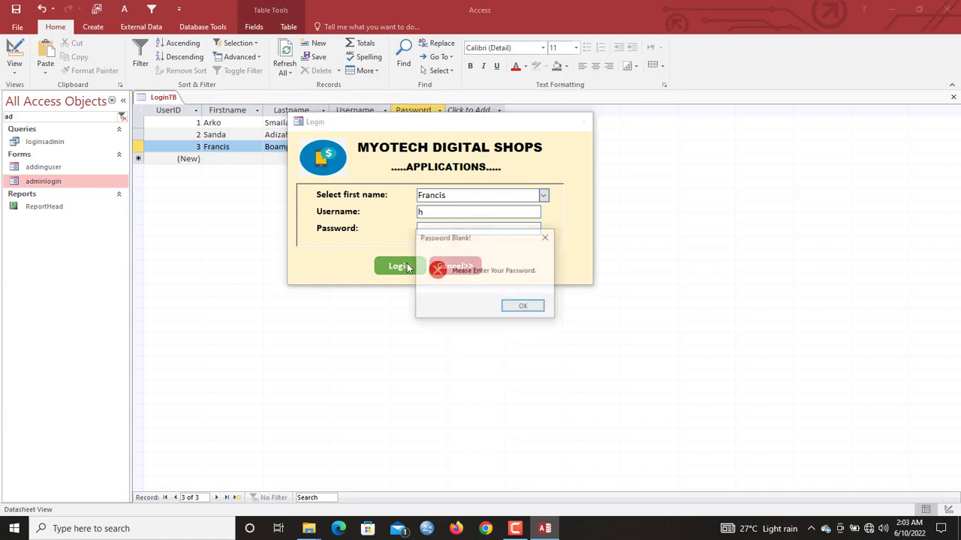
click(518, 307)
- Log in with the wrong password 'dkd' and dismiss the unsuccessful-login message
click(465, 231)
text(d)
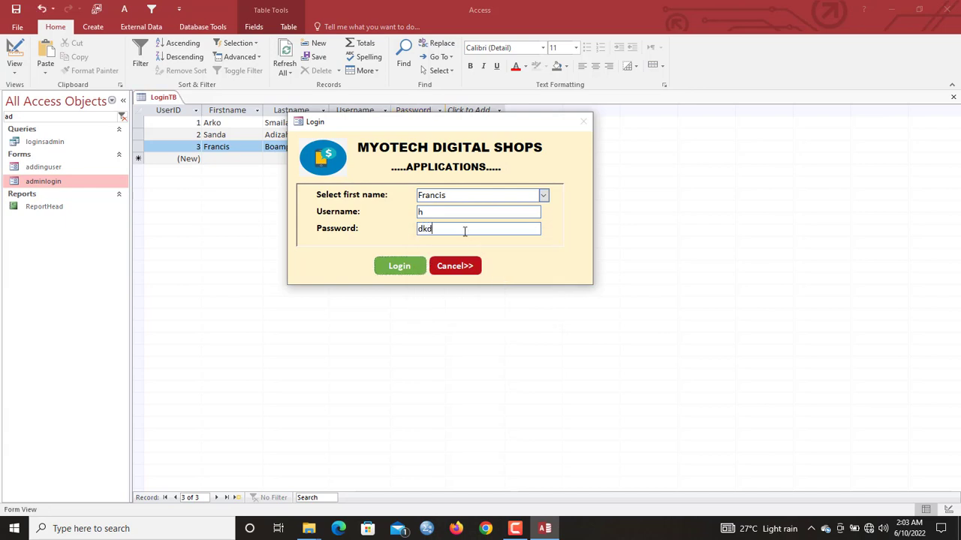
text(kd)
click(410, 268)
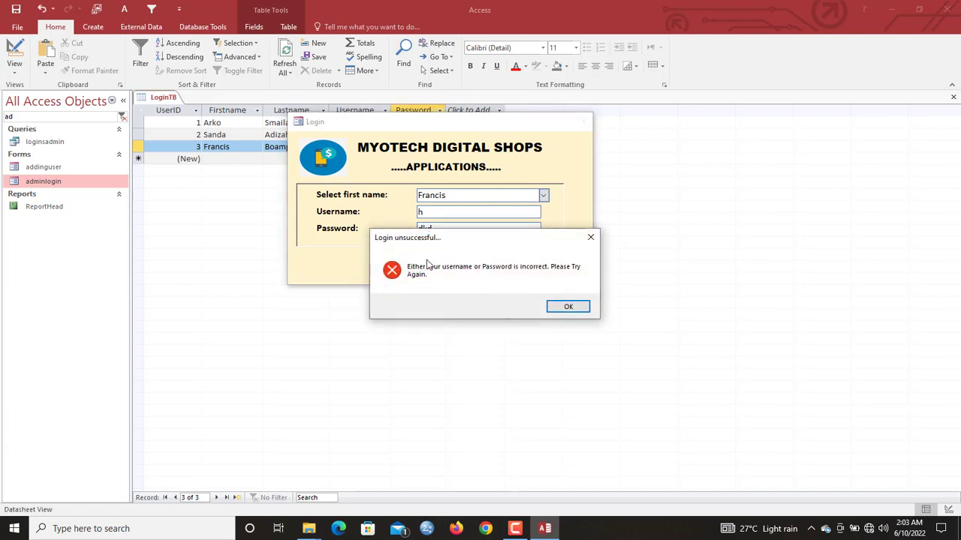
drag(440, 237, 409, 277)
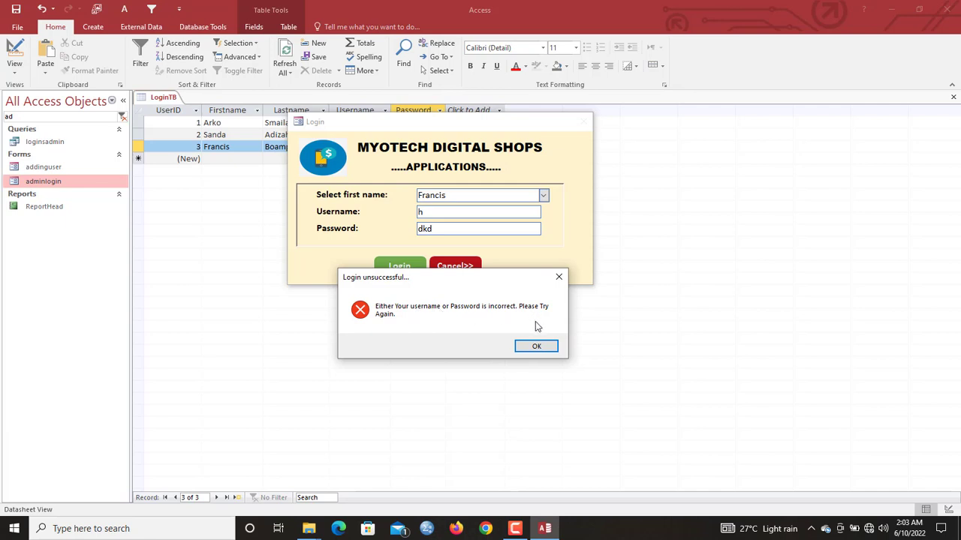
click(536, 346)
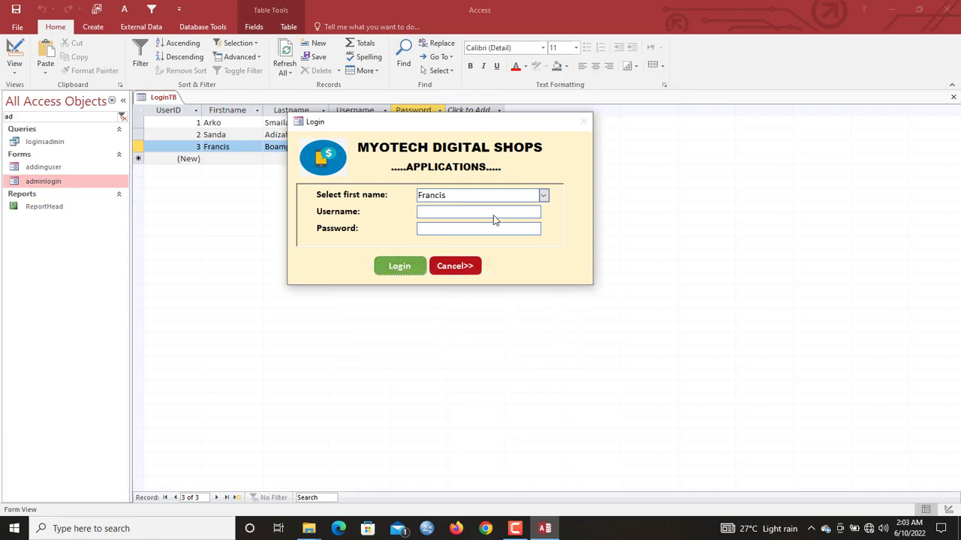
- Log in with username 'francis' and dismiss the success message
click(439, 214)
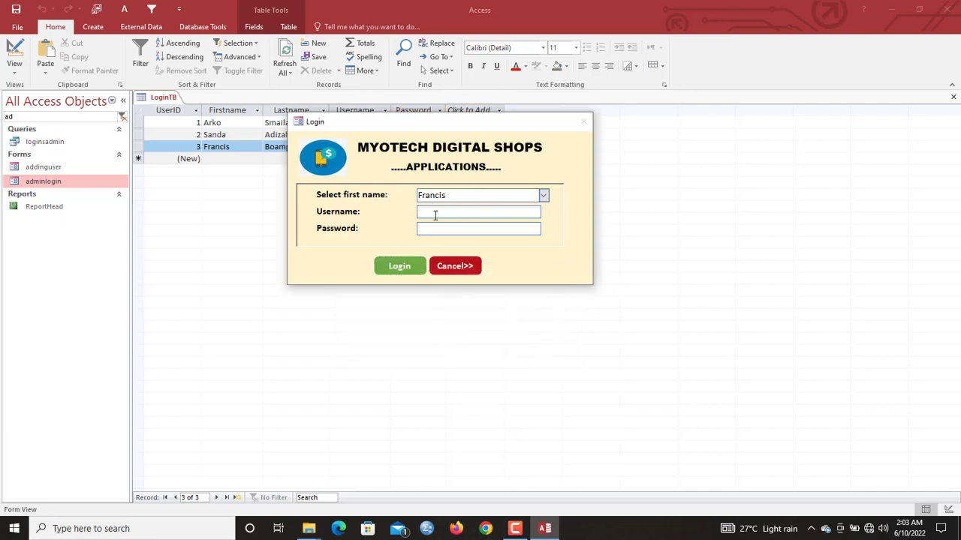
drag(400, 124, 396, 255)
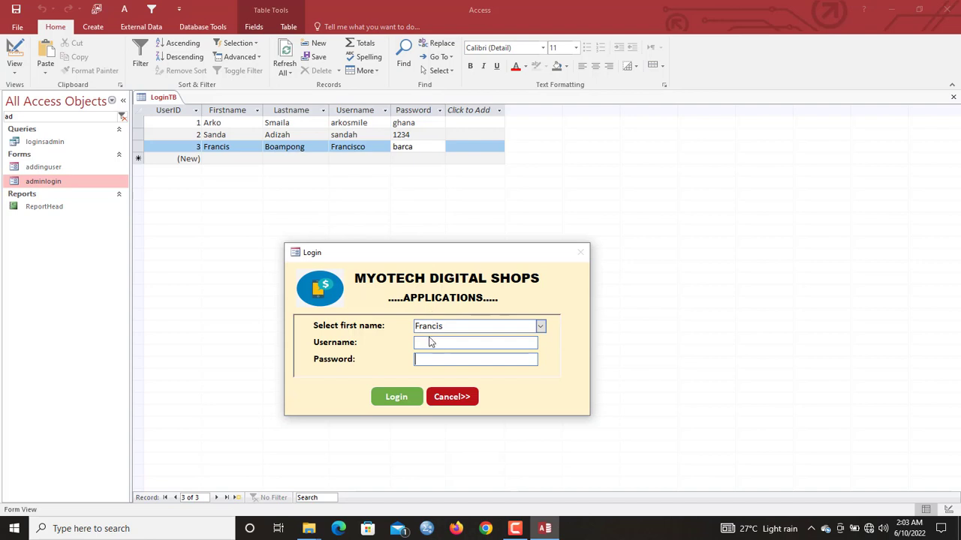
text(francisco)
drag(448, 257, 430, 204)
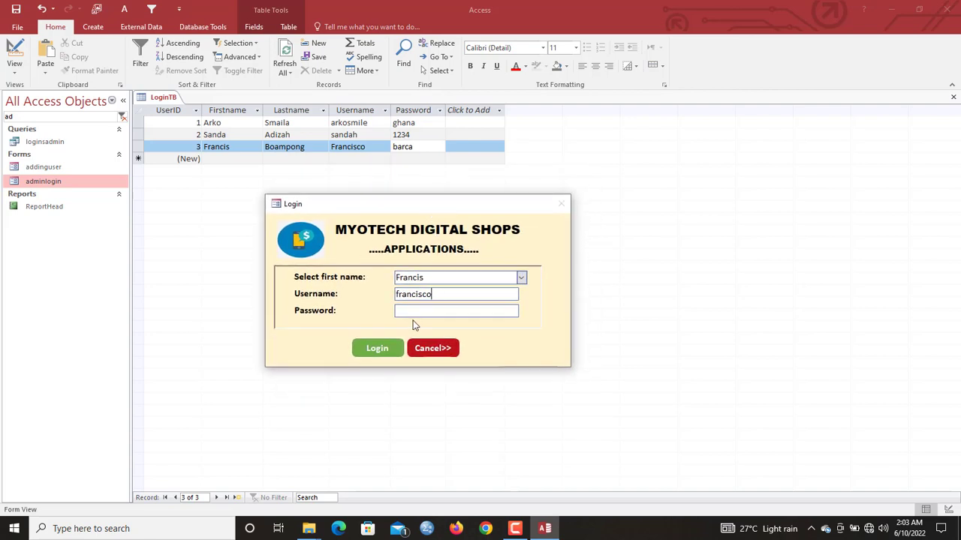
click(381, 356)
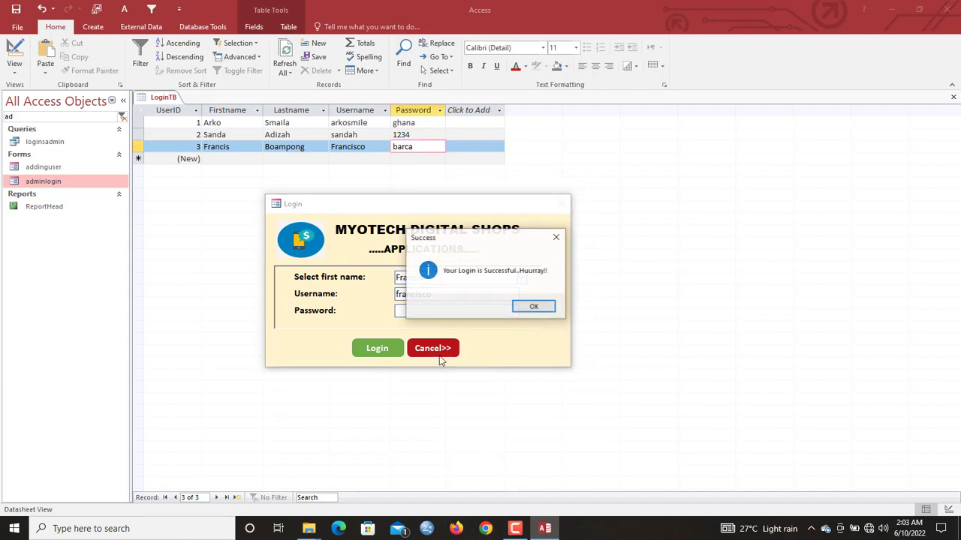
click(540, 310)
click(396, 309)
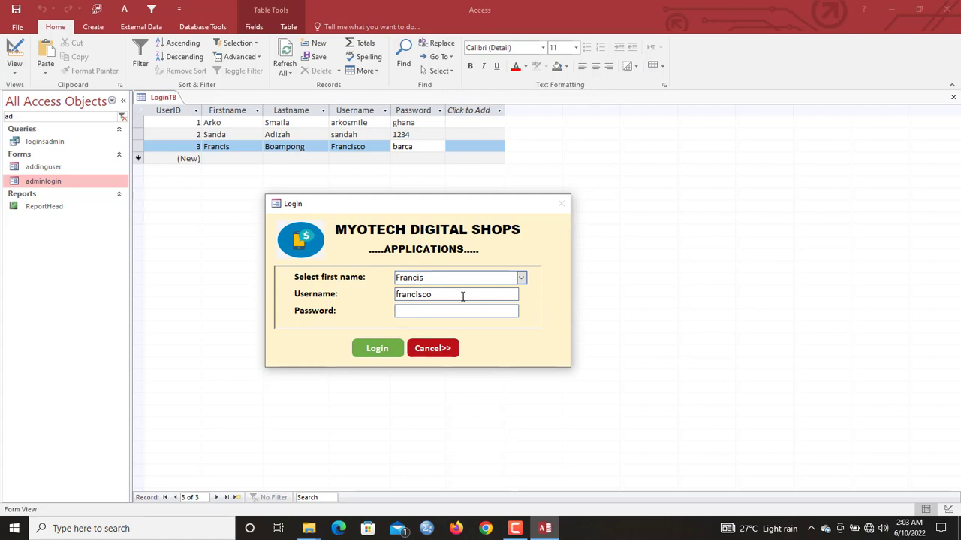
drag(446, 296, 381, 295)
click(412, 311)
text(h)
click(380, 350)
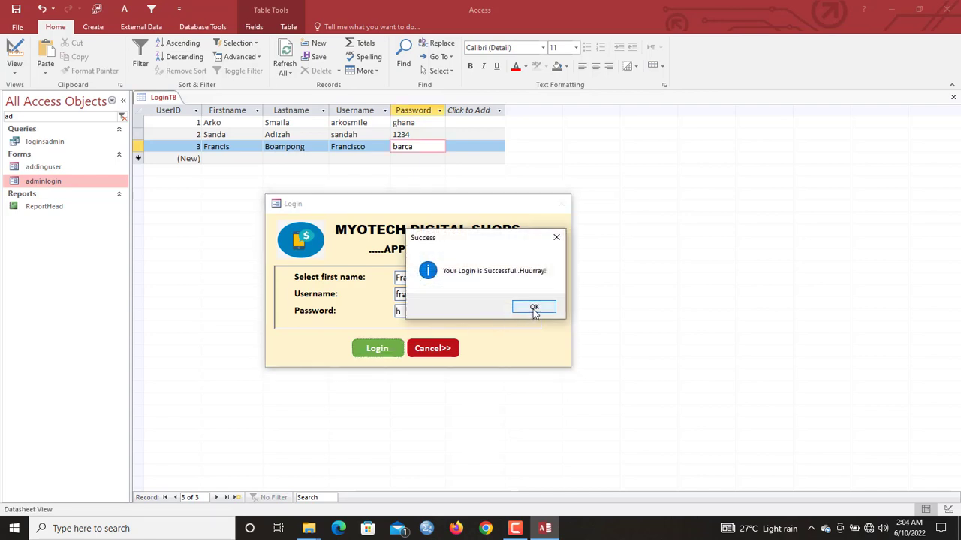
click(534, 309)
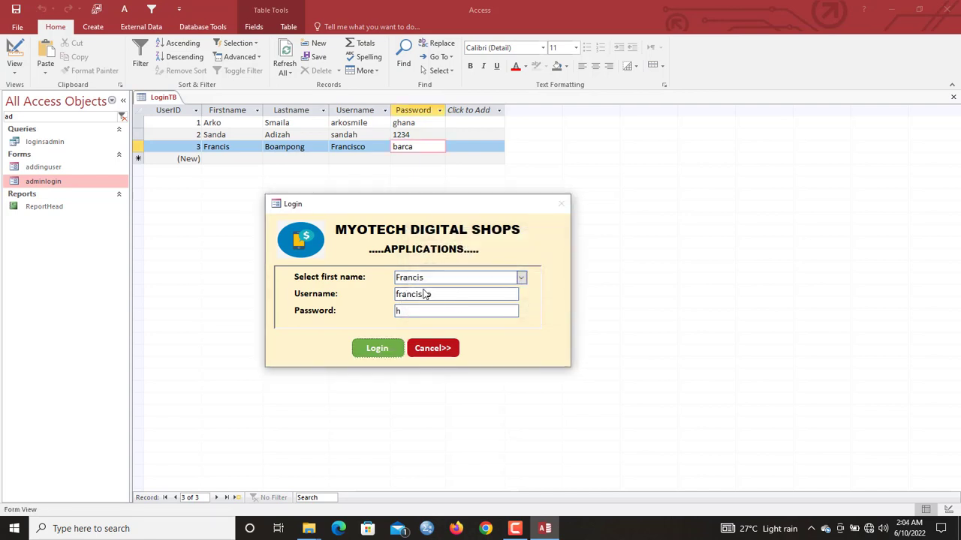
drag(459, 294, 345, 293)
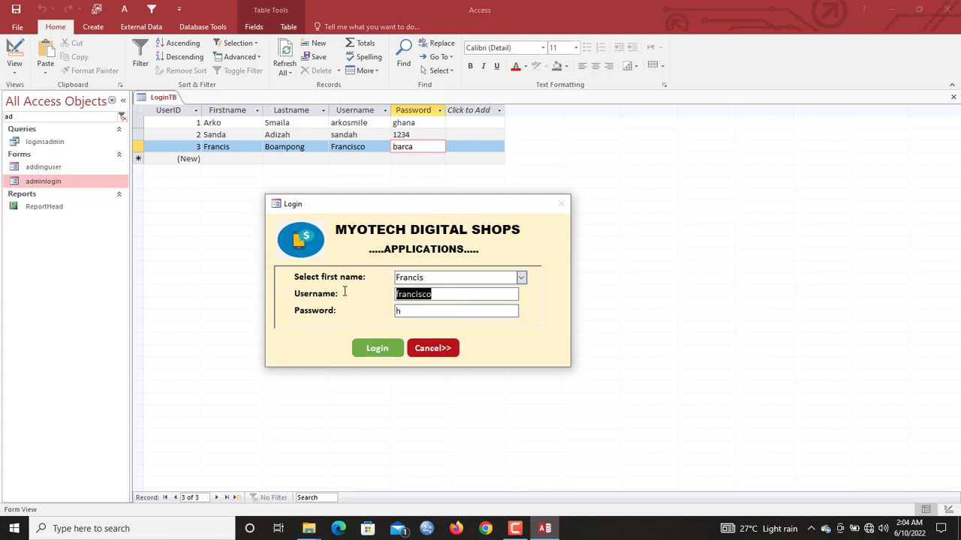
right_click(411, 217)
- Return to the Login button's click code and remove the password comparison from the ElseIf
click(455, 289)
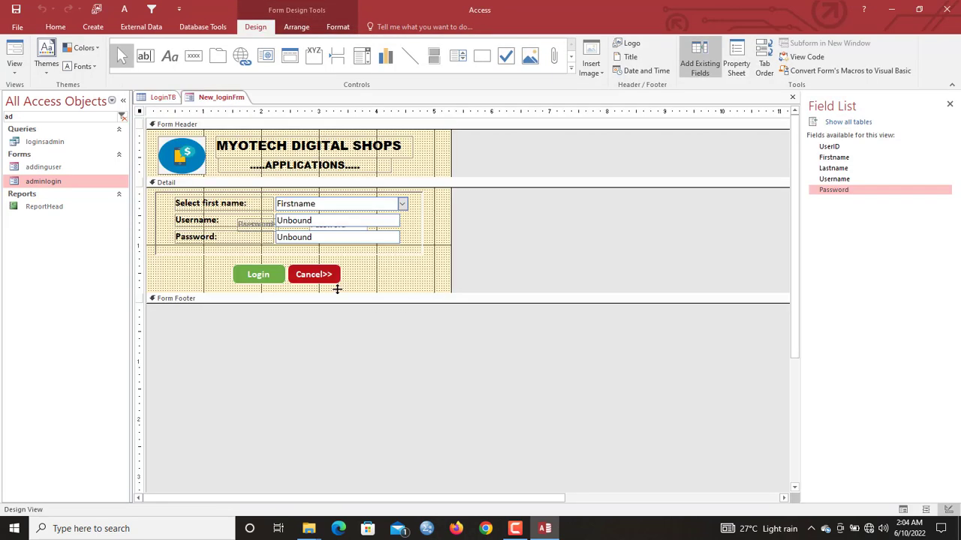
right_click(274, 274)
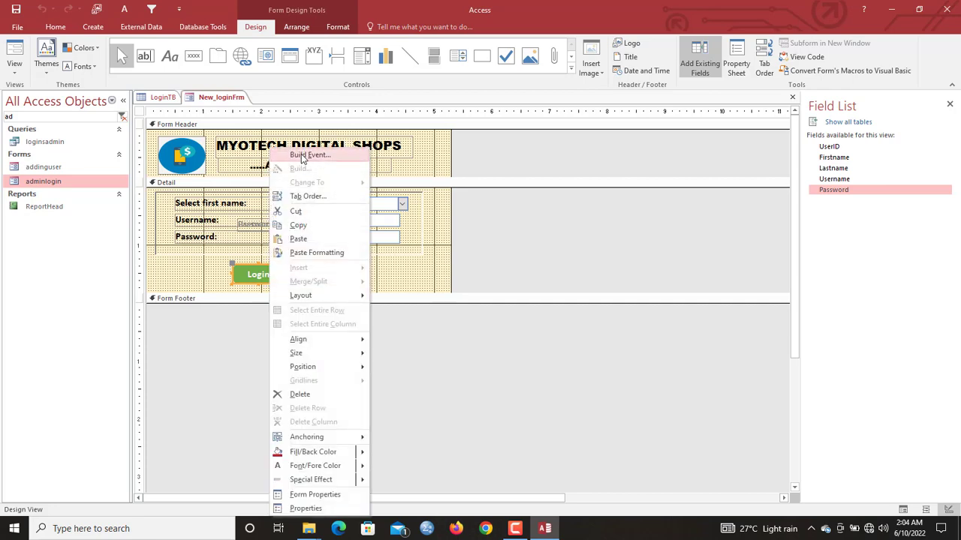
click(300, 157)
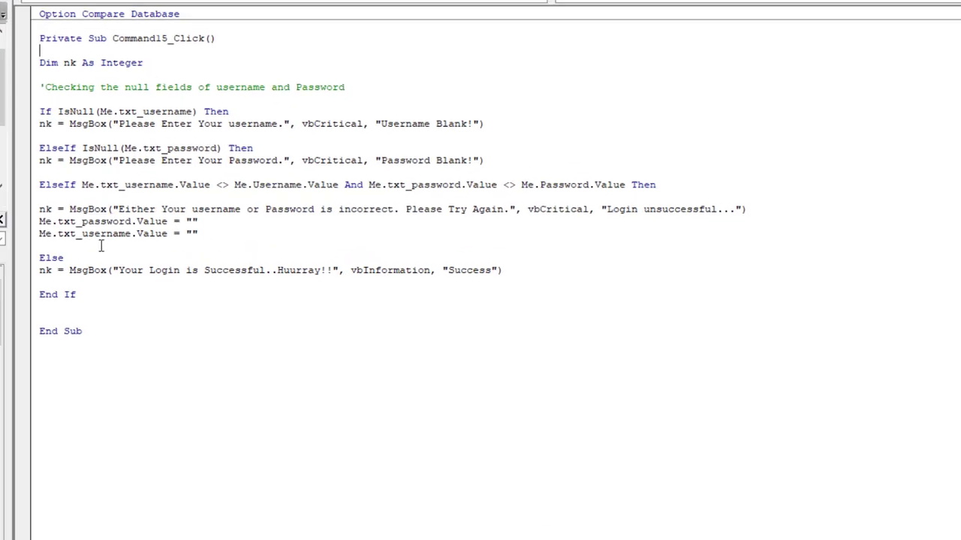
key(Return)
key(Return)
key(Return)
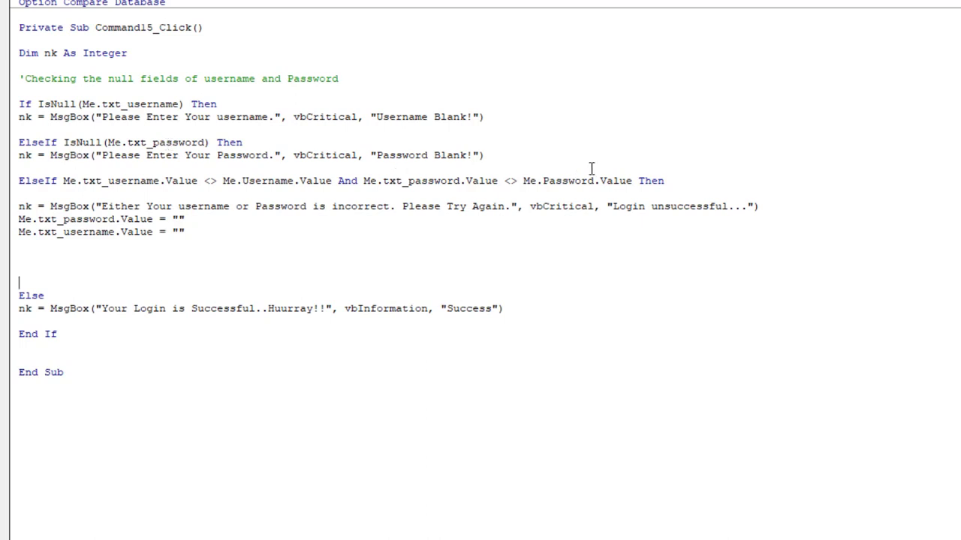
drag(665, 181, 337, 186)
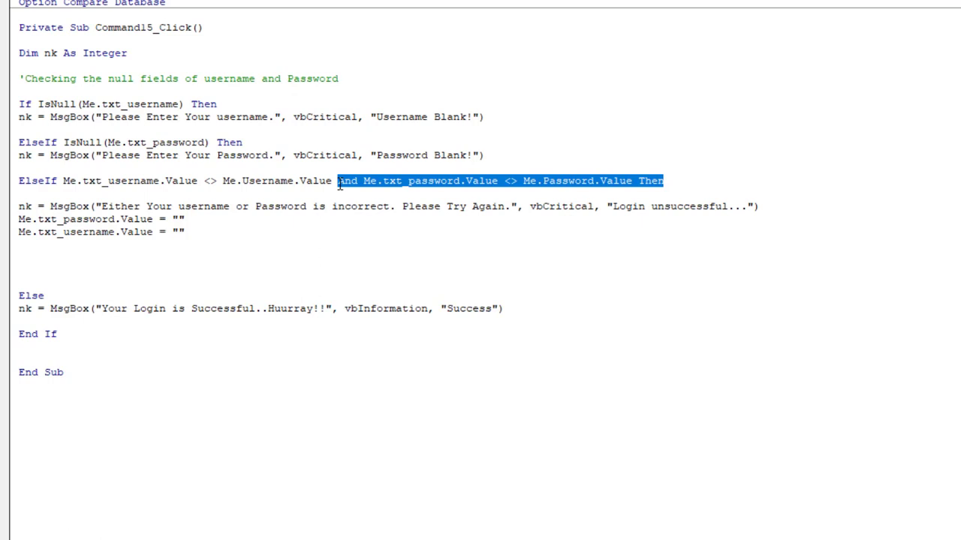
key(Delete)
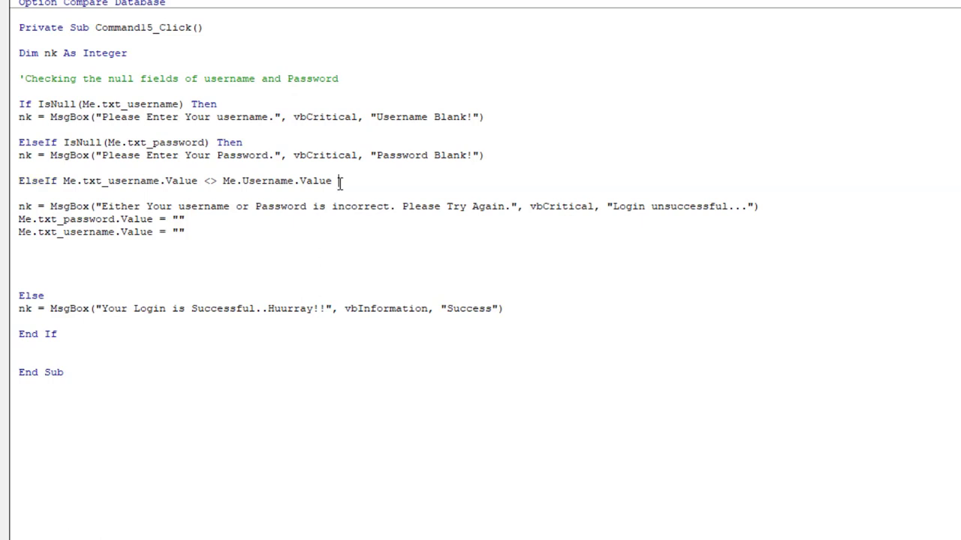
- Add Then and a vbCritical MsgBox "Your Username is wrong." titled "Incorrect username"
key(Return)
key(Return)
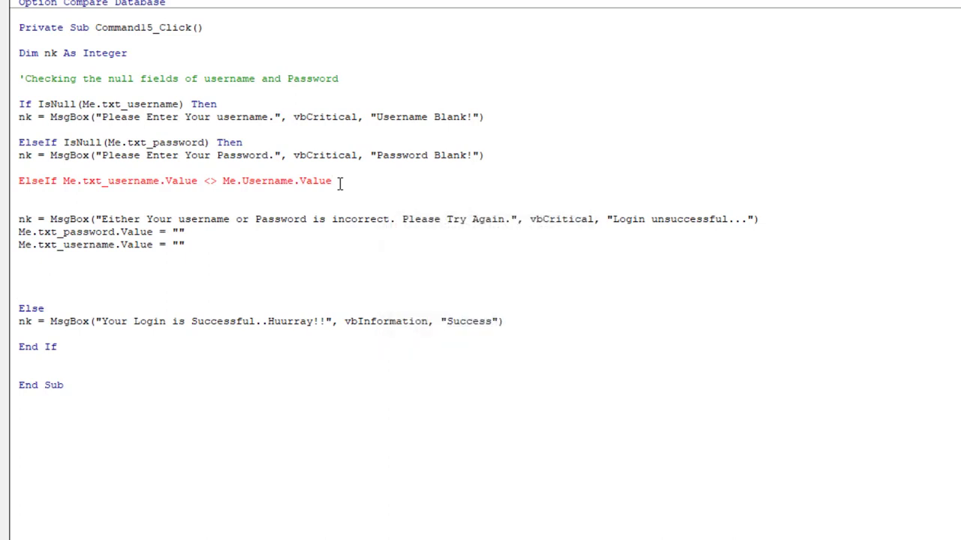
text(Then)
key(Return)
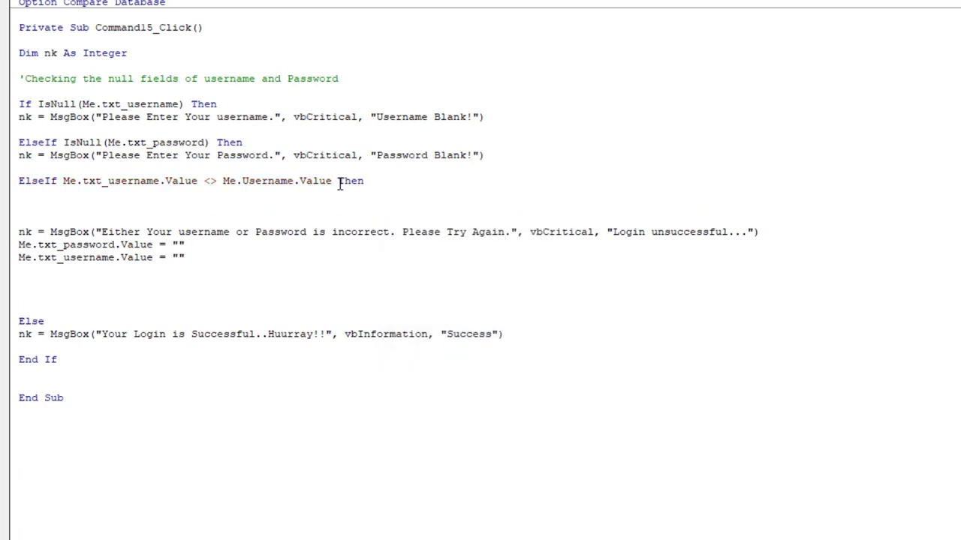
text(nk=msgbox()
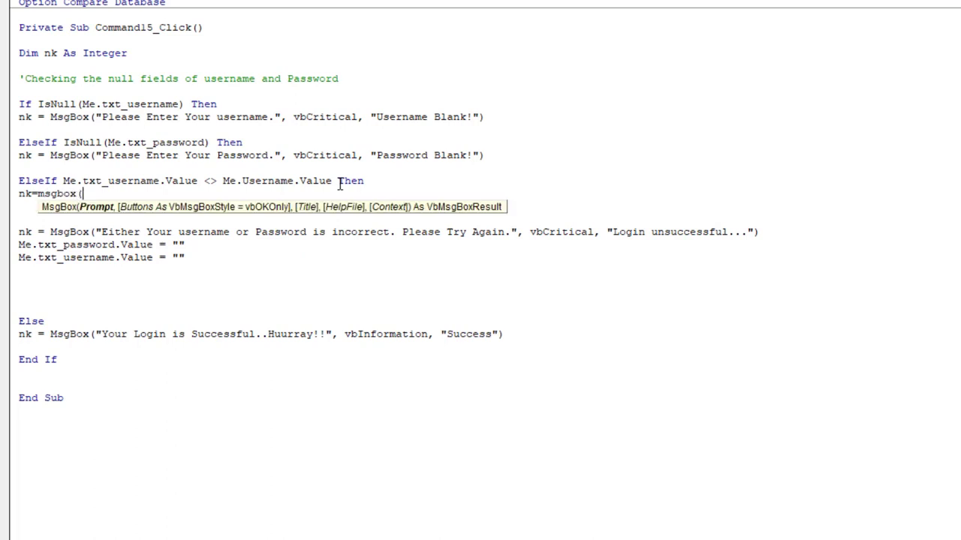
text("Your Username)
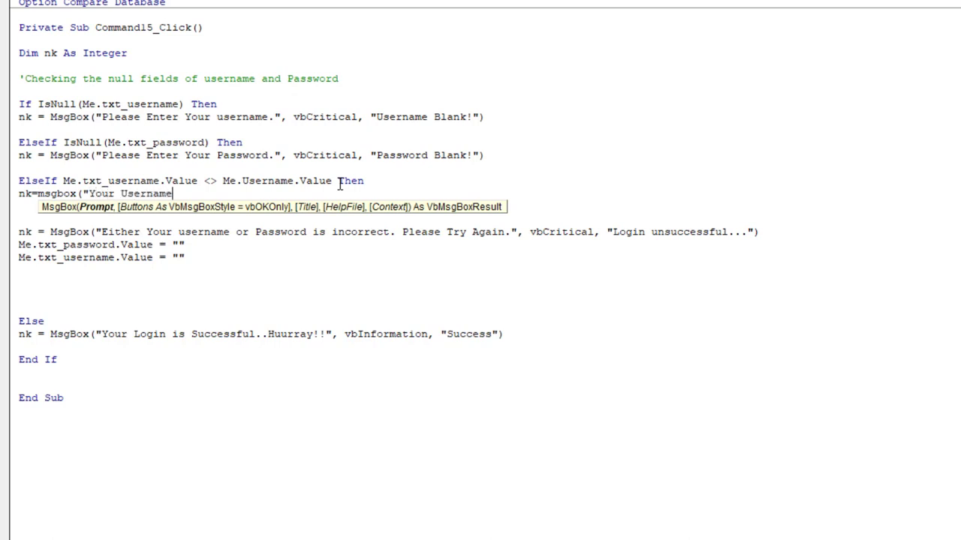
text( is wrong.",vbc)
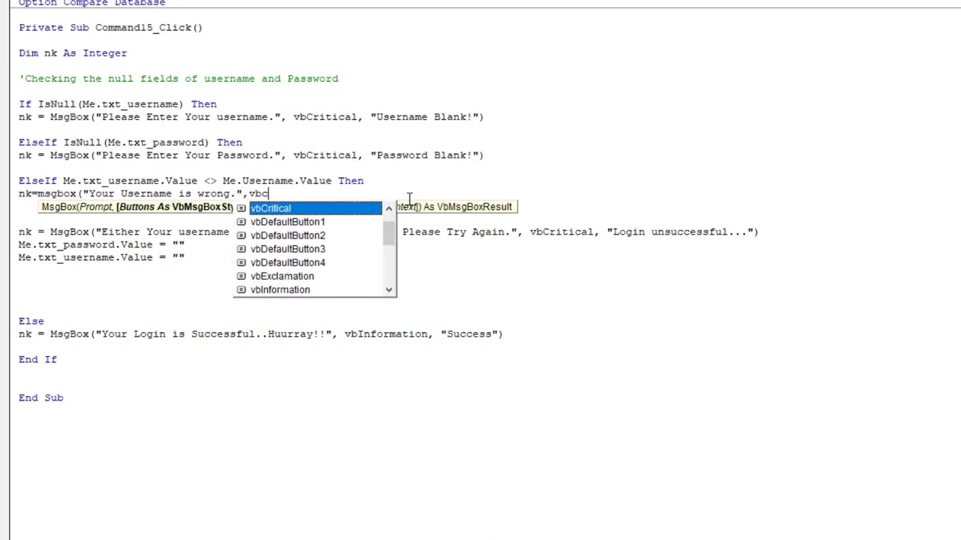
key(Tab)
text(, )
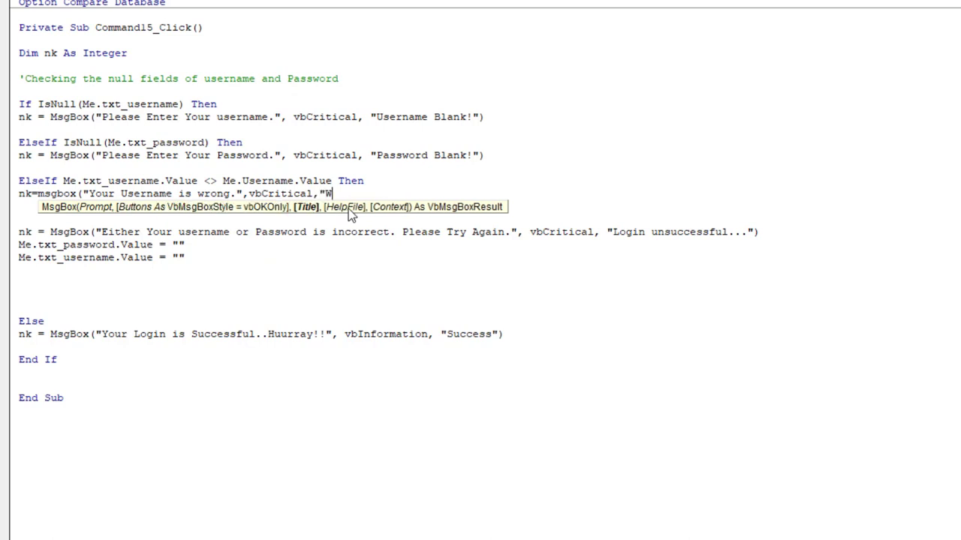
text("Incorrect username)
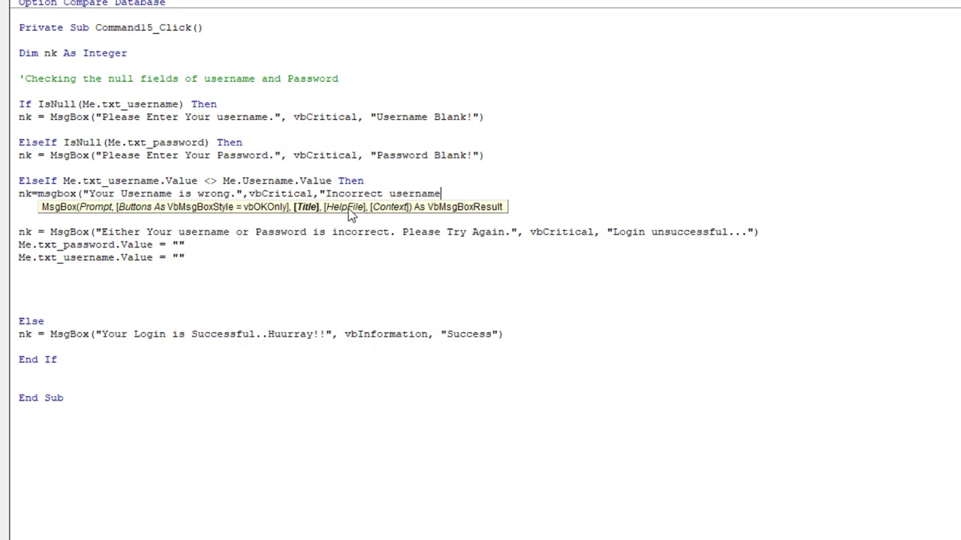
text("))
key(Return)
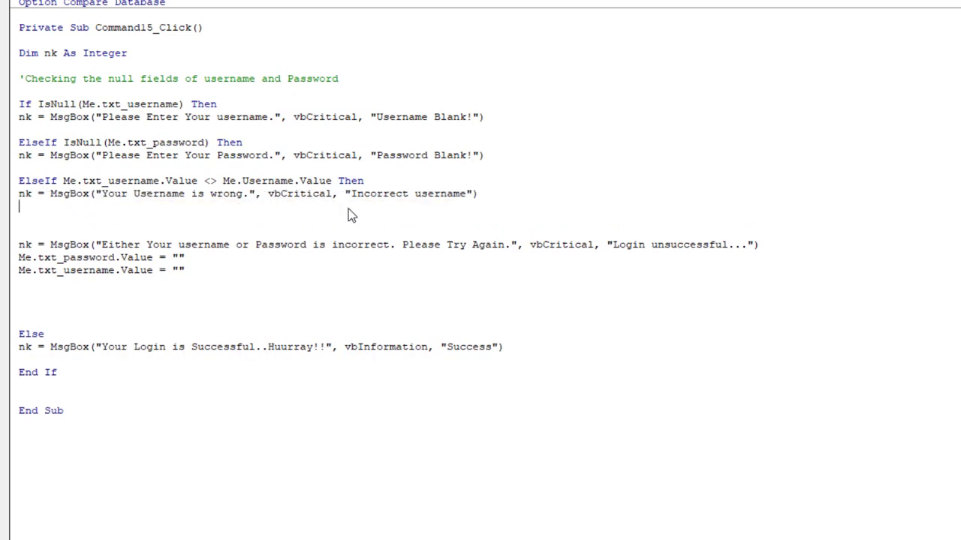
key(Return)
- Start a new ElseIf condition on Me.txt_password.Value
text(elseif)
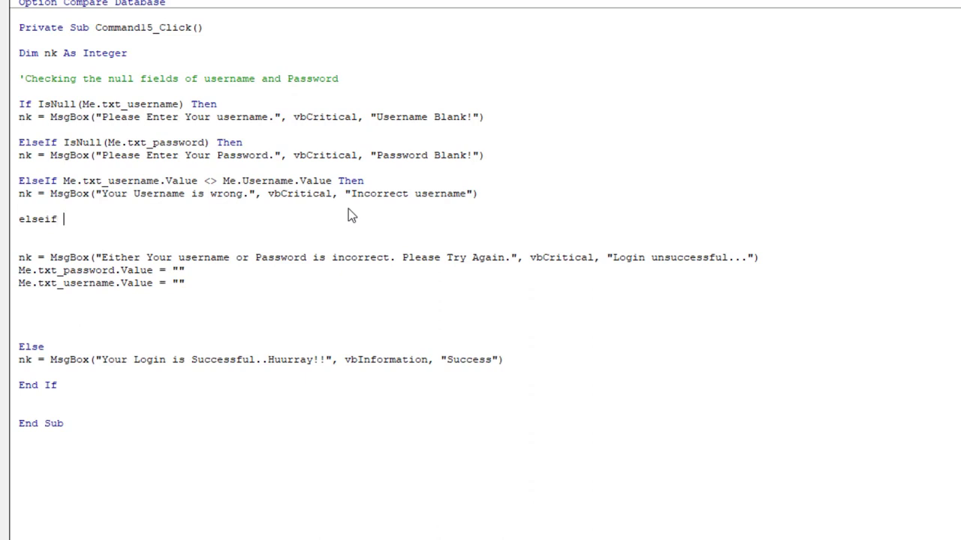
text(nk = MsgBox("Please Enter Your username.", vbCritical, "Username Blank!"))
key(ctrl+z)
text(me.tx)
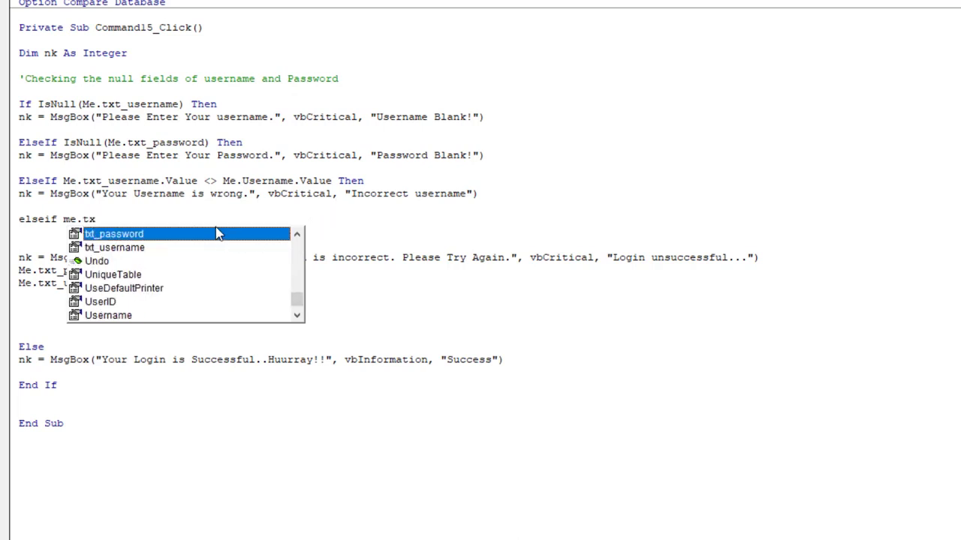
double_click(217, 234)
text(.va)
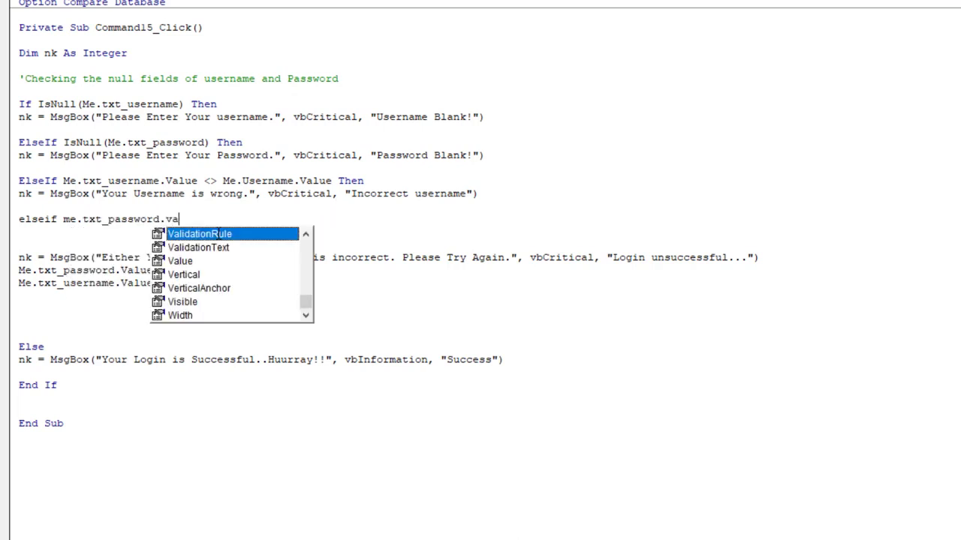
double_click(194, 259)
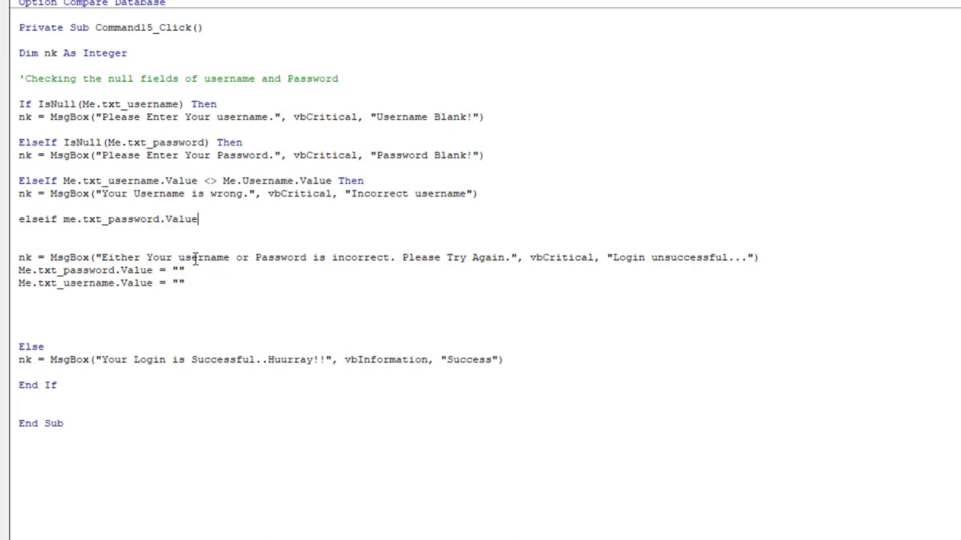
- Compare it with <> Me.Password.Value and end the line with Then
text(<> me.pa)
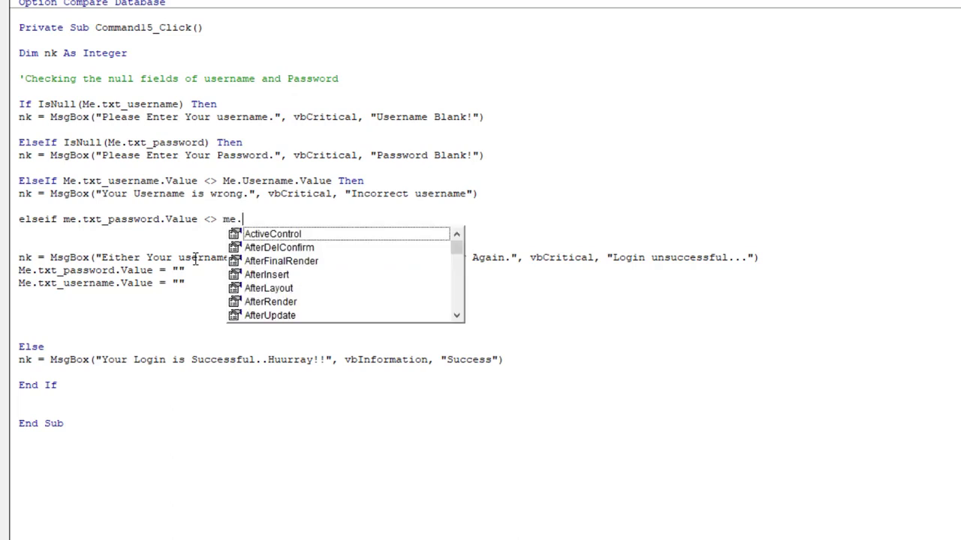
text(s)
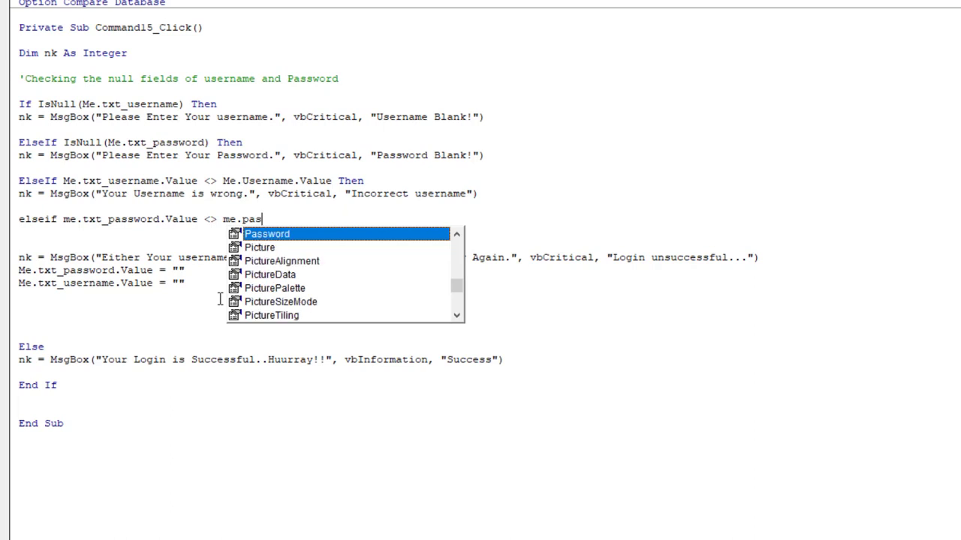
double_click(302, 235)
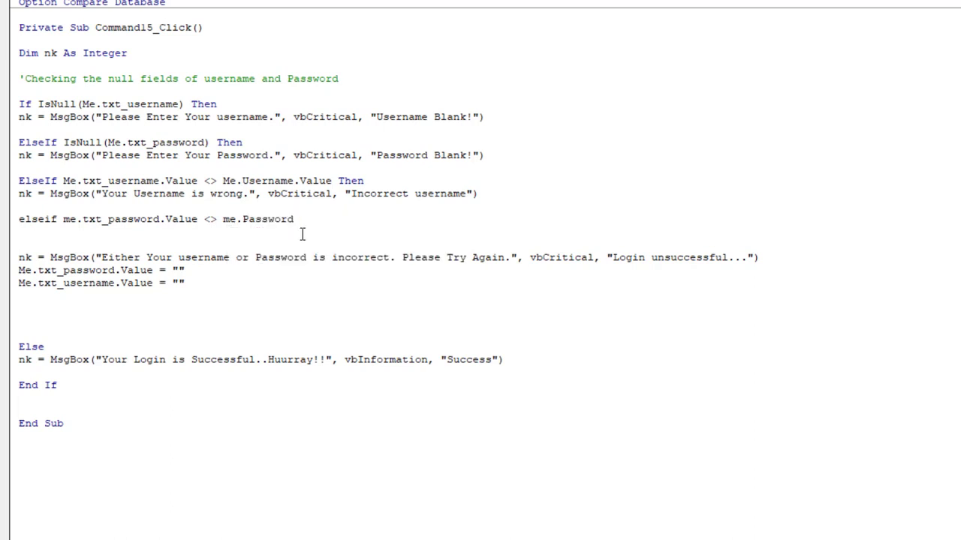
text(.va)
click(318, 264)
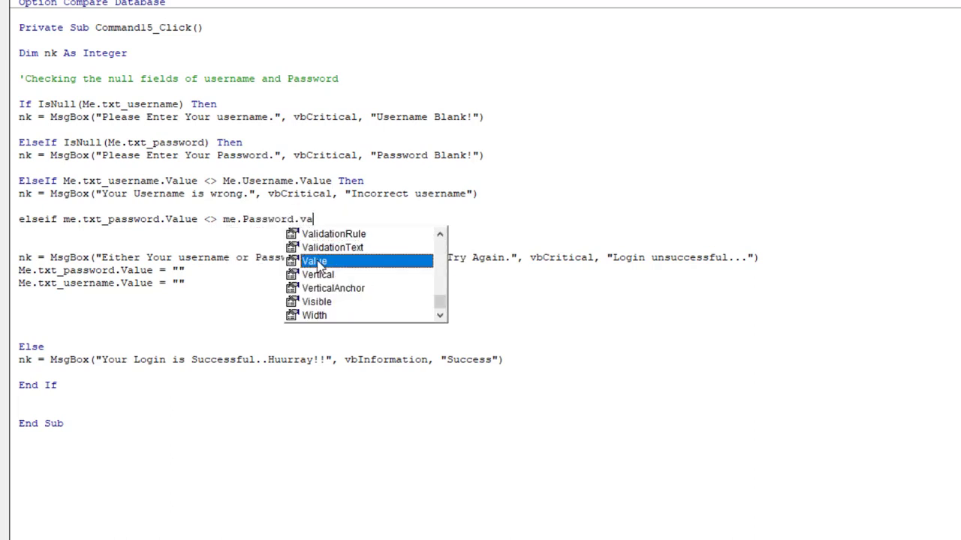
double_click(318, 263)
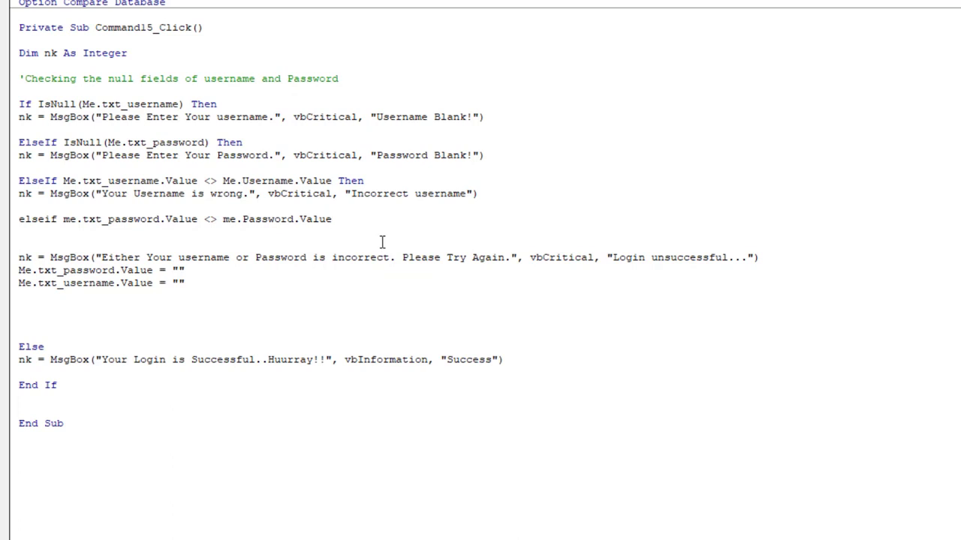
text(then)
key(Return)
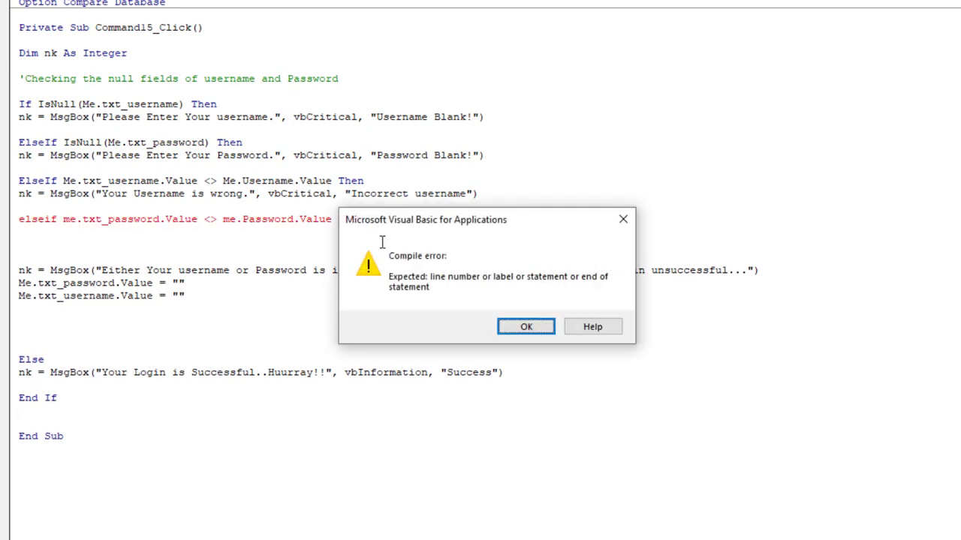
key(Return)
key(Return)
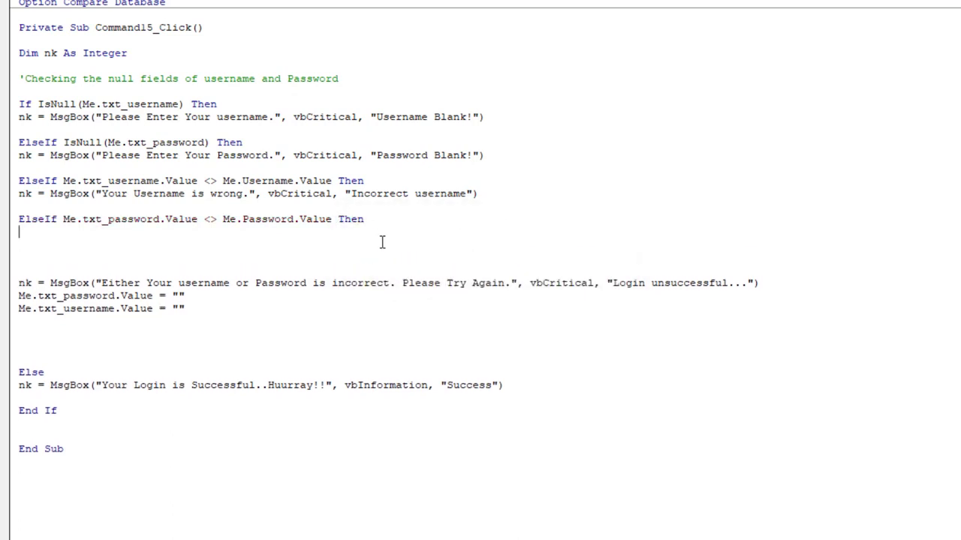
click(506, 197)
- Copy the username MsgBox under the new condition, changing it to "Your password is wrong." and "Incorrect password"
drag(301, 207, 13, 199)
key(ctrl+c)
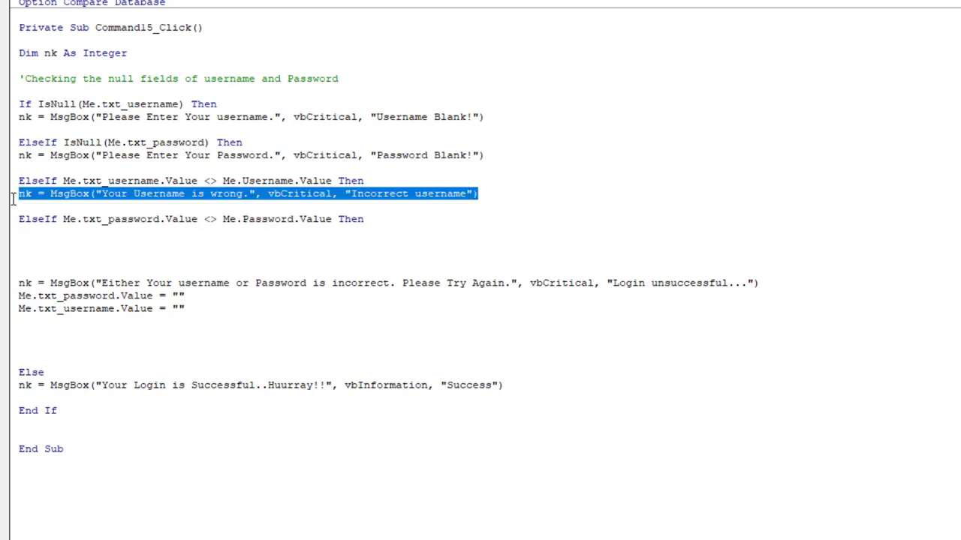
click(40, 241)
key(ctrl+v)
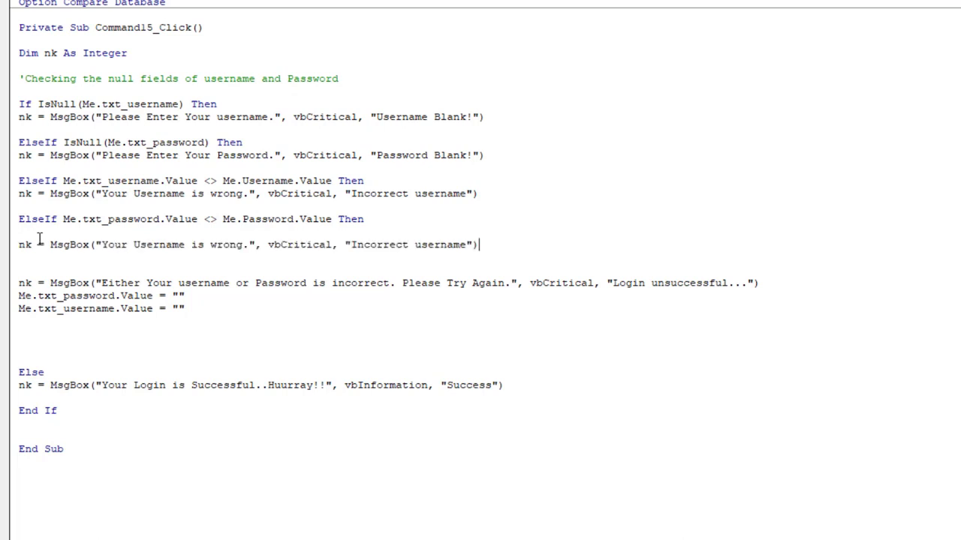
double_click(174, 244)
text(password)
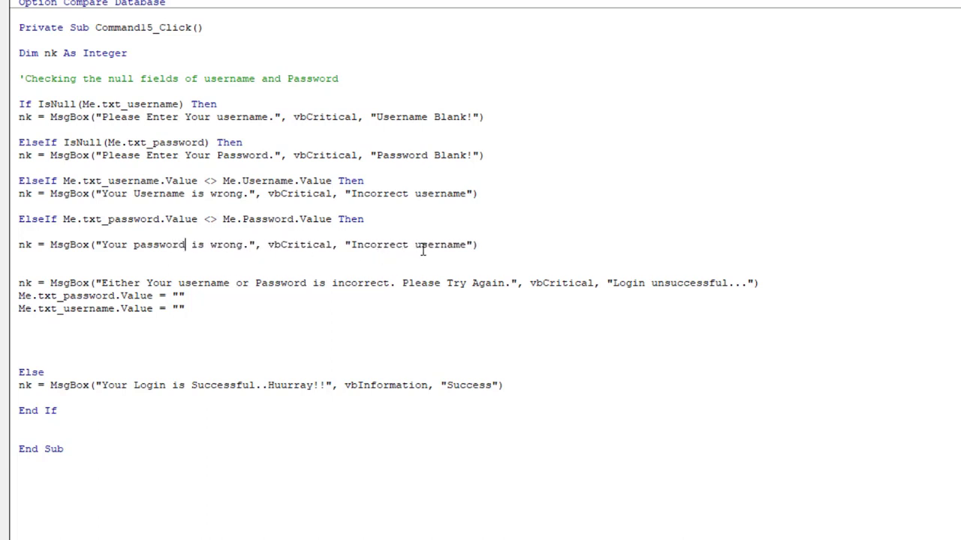
double_click(431, 248)
text(password)
- Delete the combined username-or-password error line and the leftover blank lines before Else
drag(787, 282, 16, 281)
key(Delete)
key(BackSpace)
key(BackSpace)
key(BackSpace)
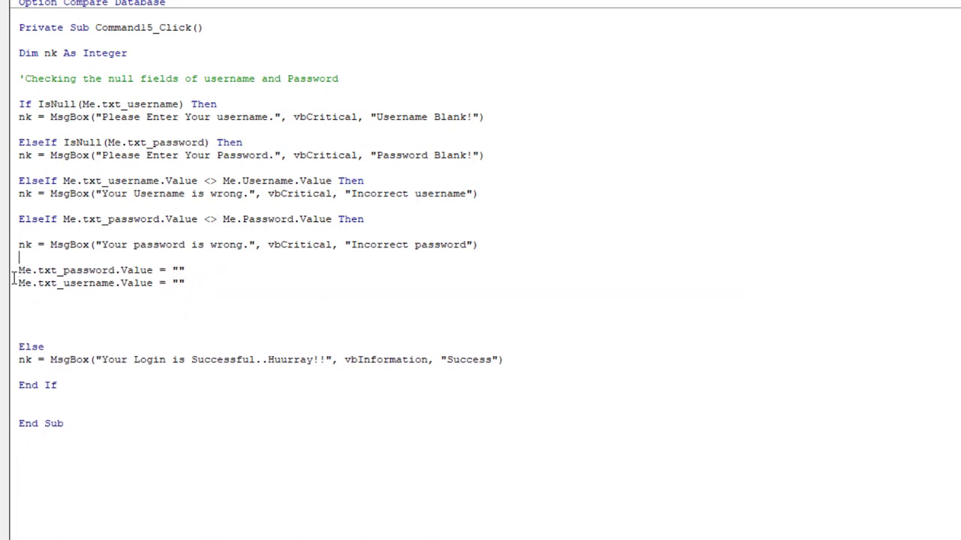
click(44, 321)
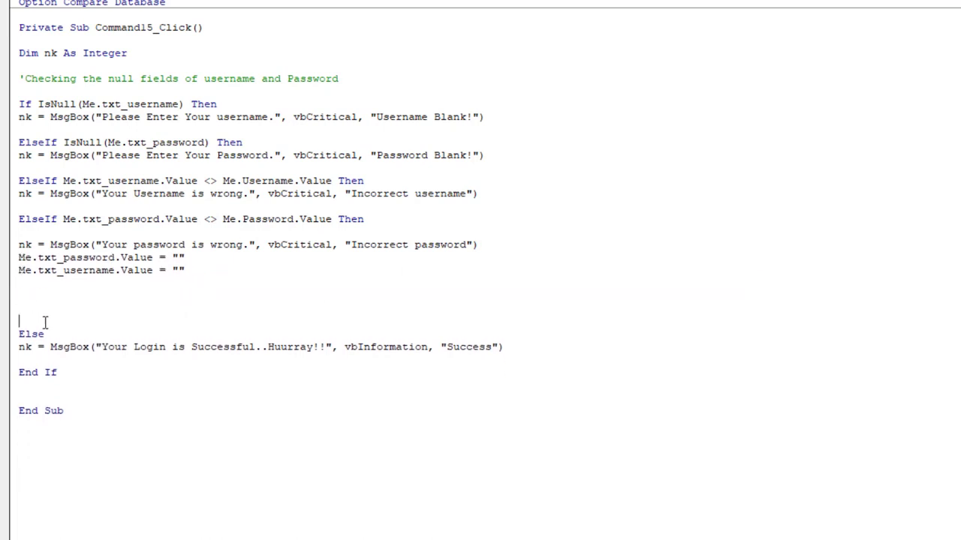
key(BackSpace)
key(BackSpace)
key(BackSpace)
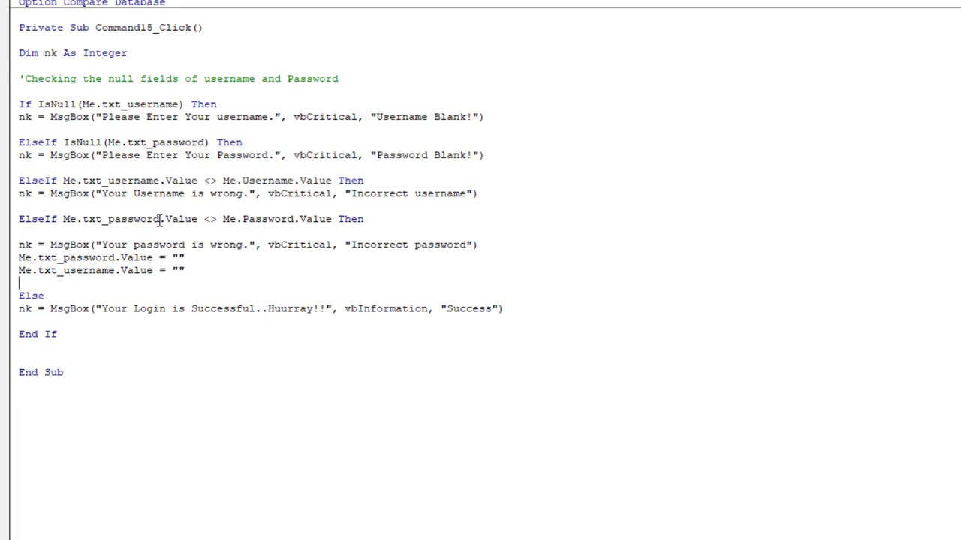
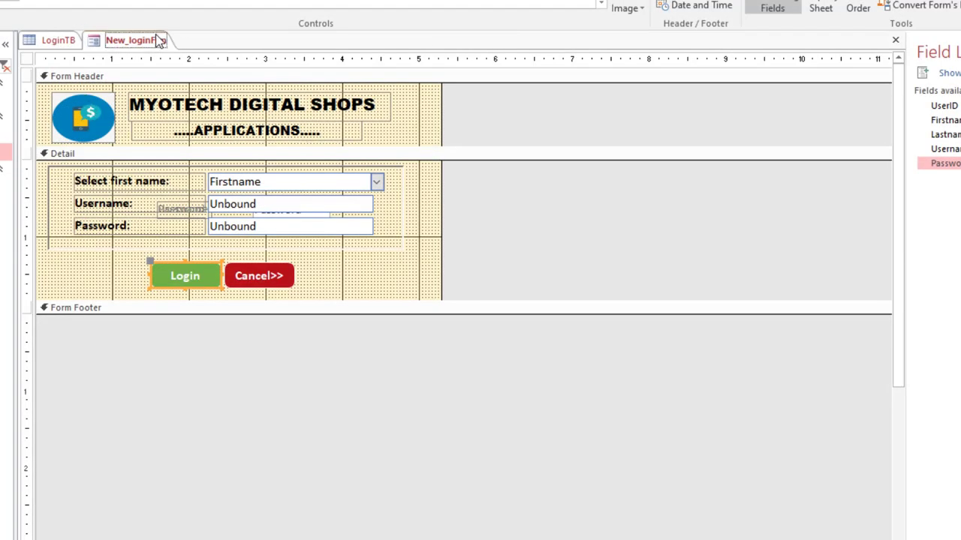
- Bring up the view menu on the New_loginForm document tab
right_click(158, 39)
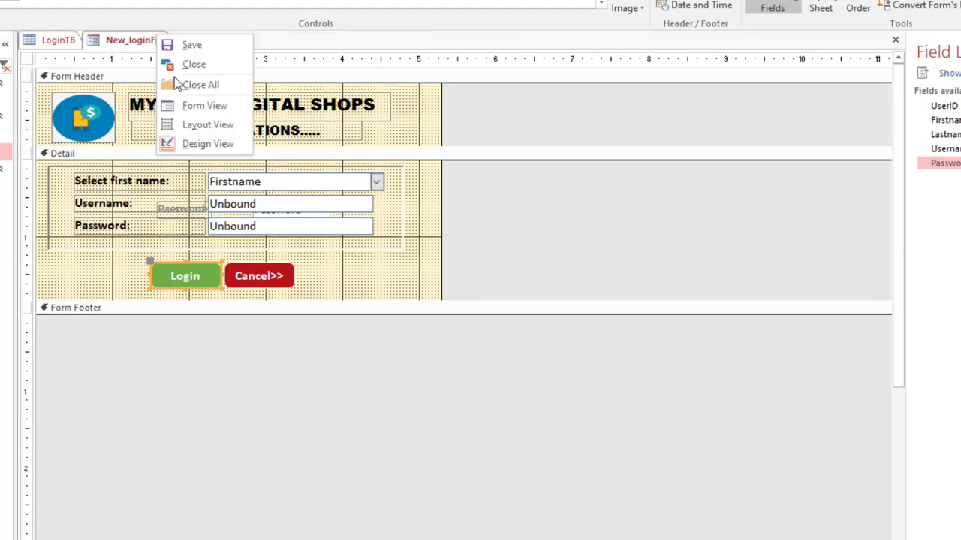
- Run the form in Form View and confirm username 'hhkjk' is rejected as incorrect
click(199, 105)
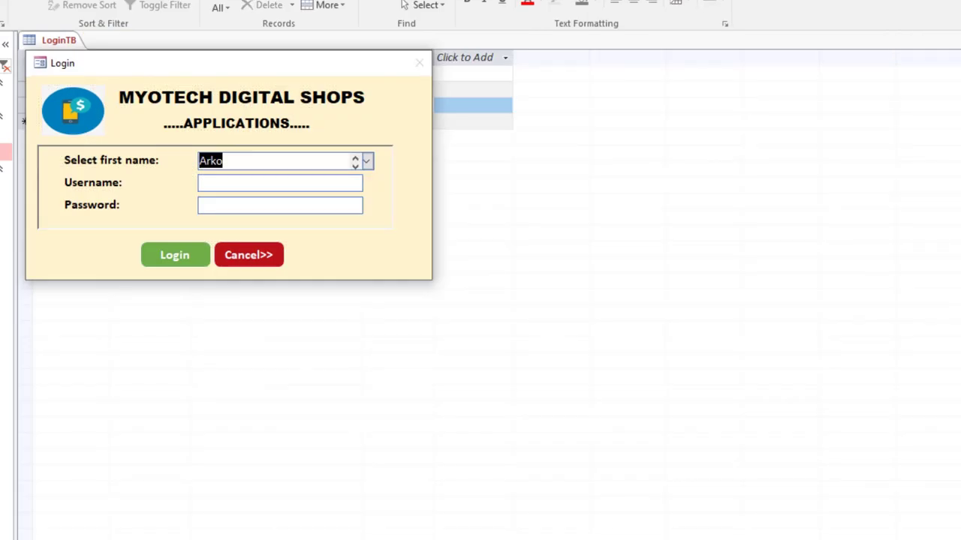
click(241, 183)
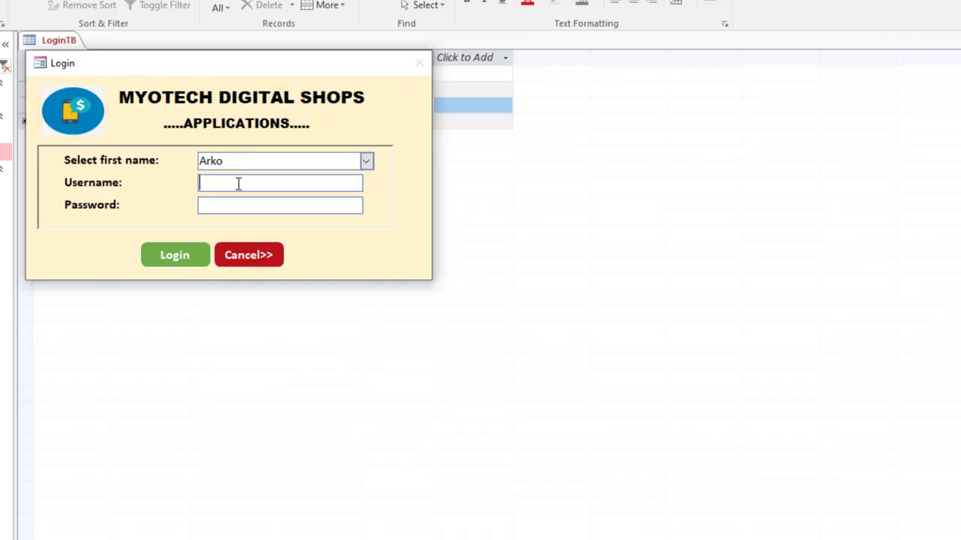
text(hh)
text(kjk)
click(185, 255)
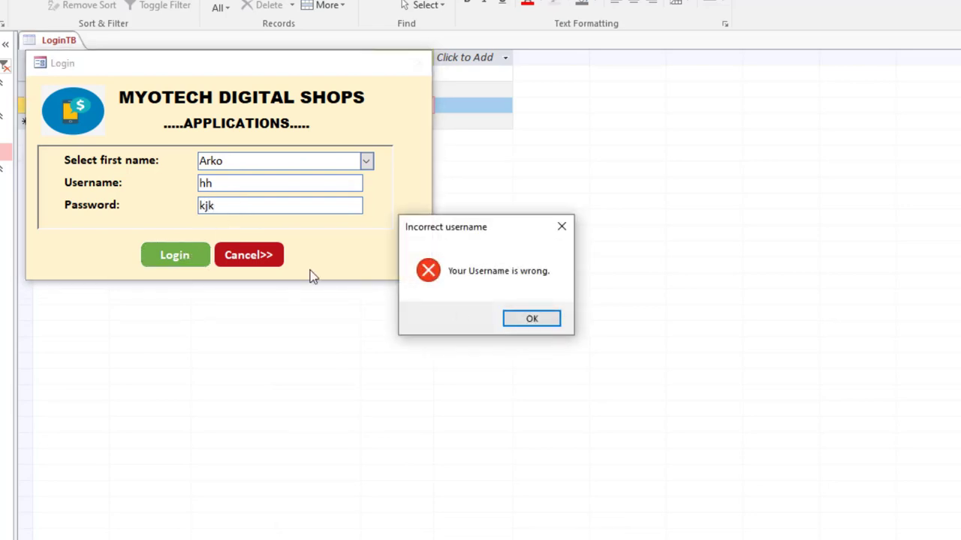
click(542, 324)
click(186, 255)
click(550, 321)
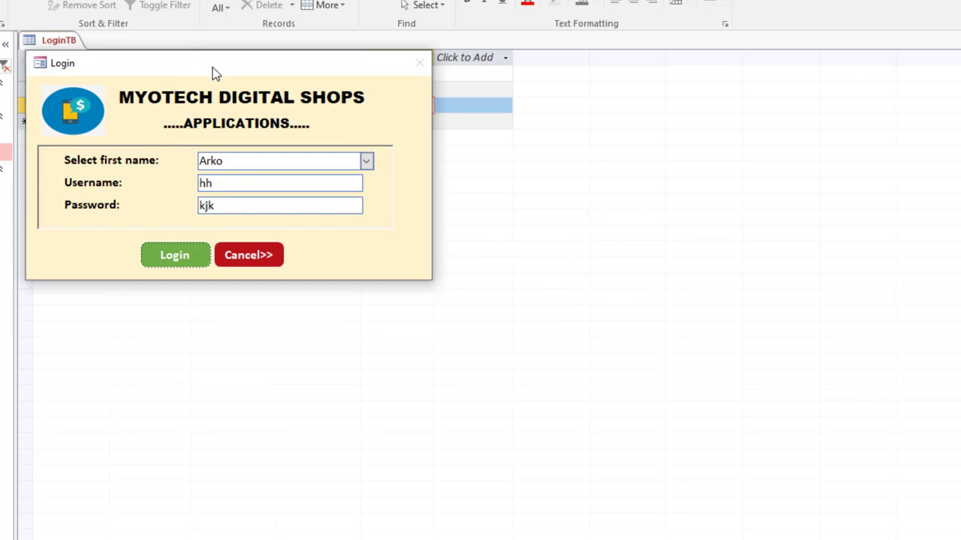
- Replace the username with another unmatched one and confirm it is also rejected
drag(213, 67, 415, 192)
click(305, 303)
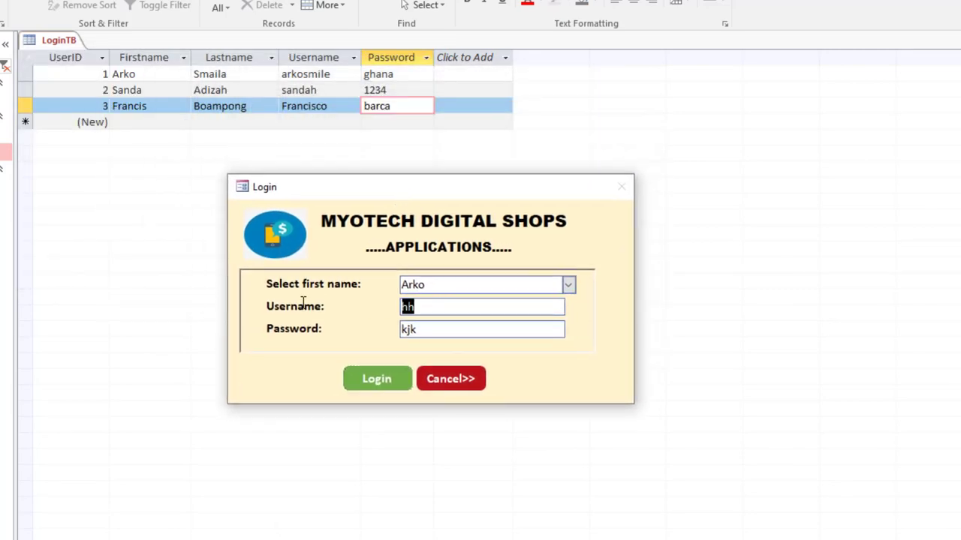
text(francisco)
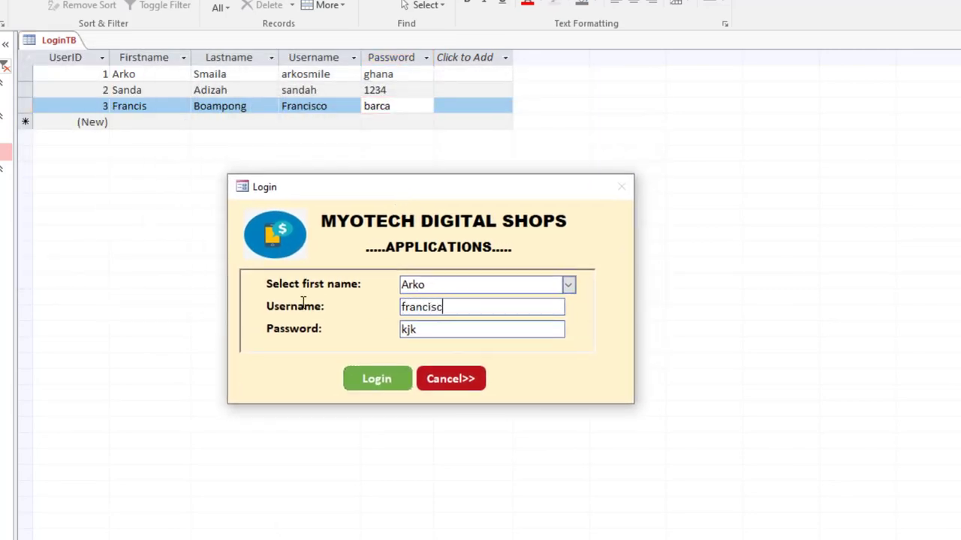
click(380, 390)
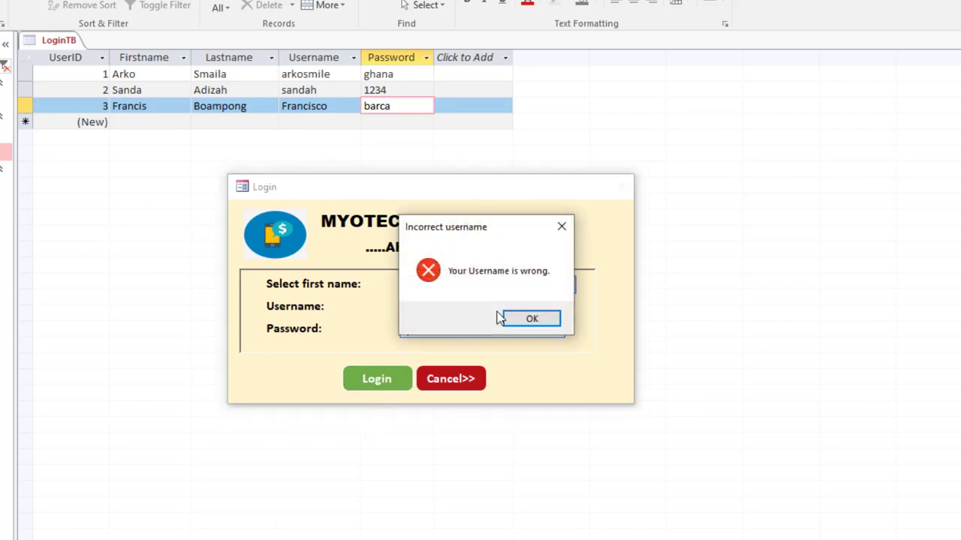
drag(513, 239, 377, 380)
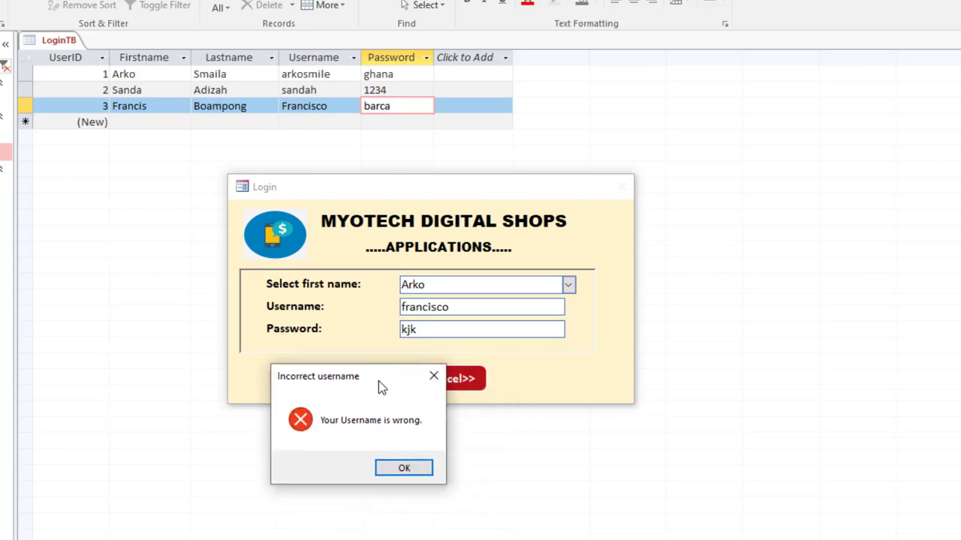
click(441, 378)
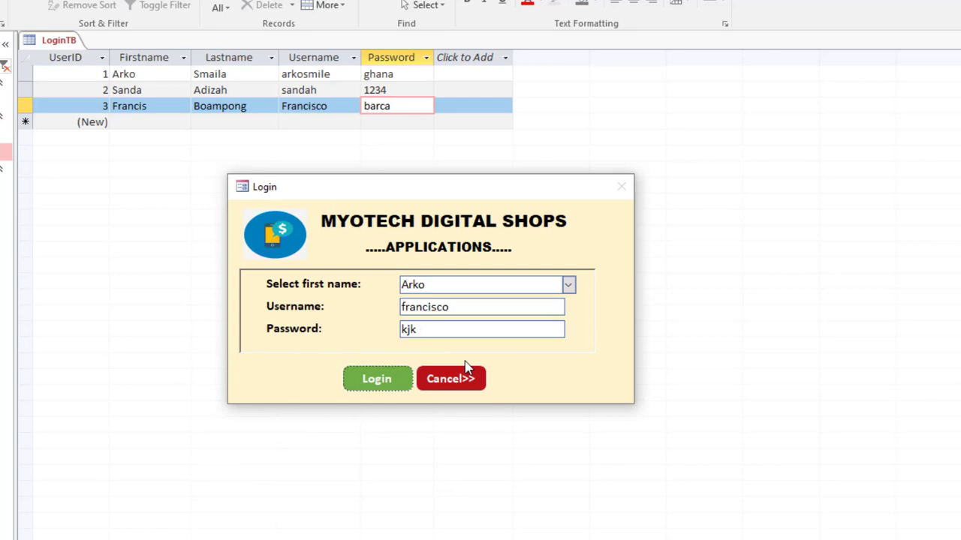
- Pick the third user's first name, log in, and dismiss the incorrect password message
click(570, 286)
click(577, 332)
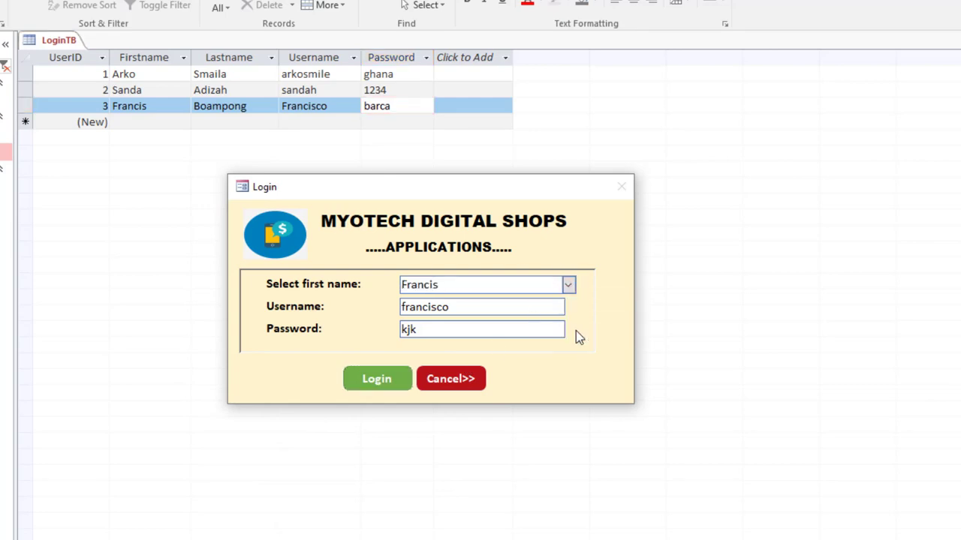
click(387, 373)
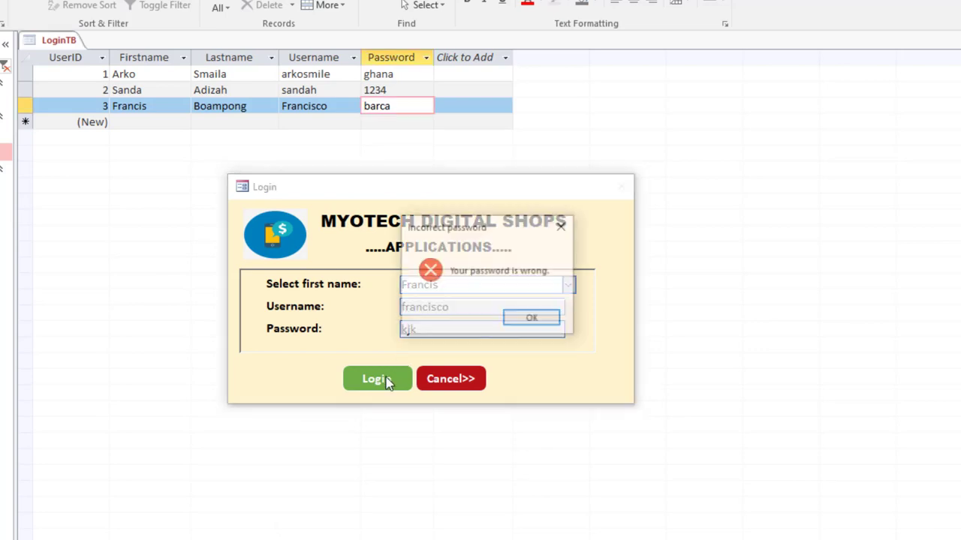
drag(495, 233, 369, 426)
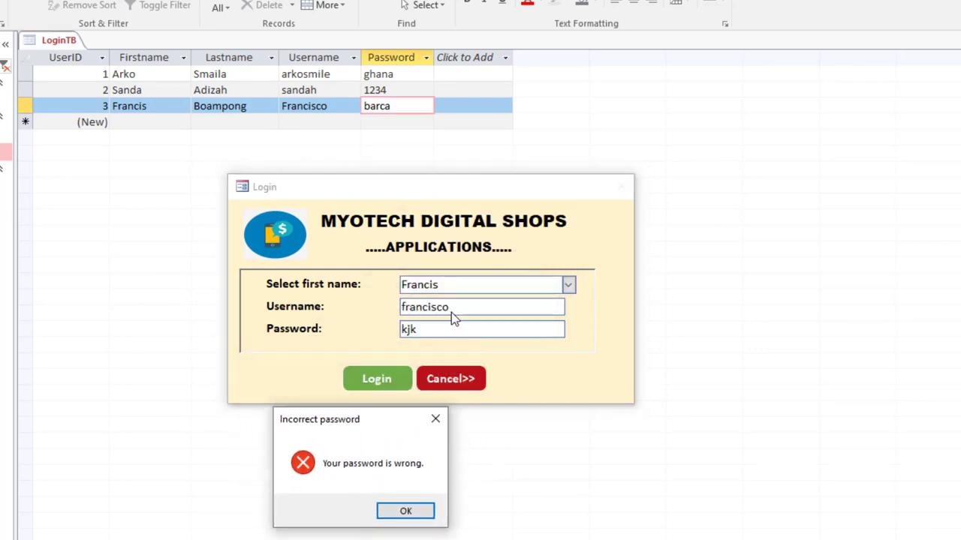
click(435, 419)
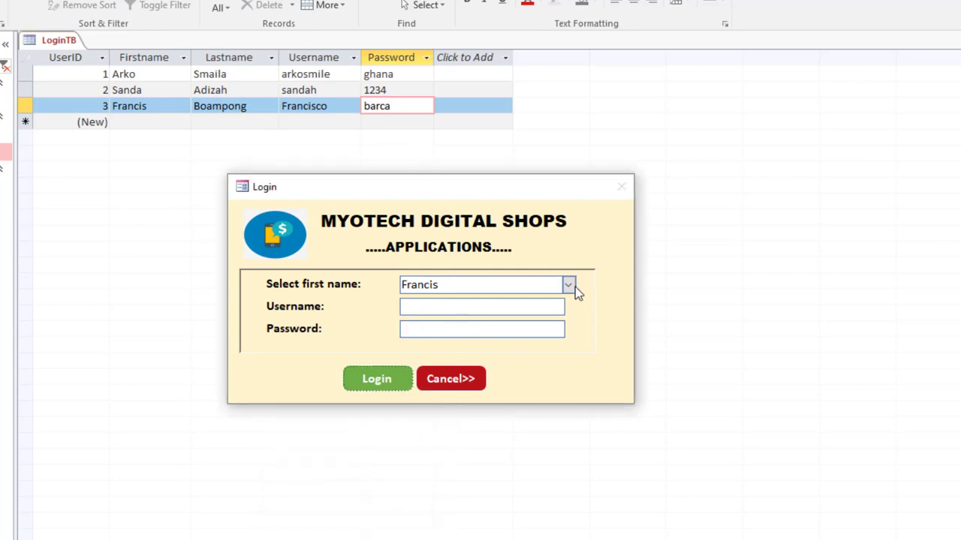
- Try logging in with the username but no password and dismiss the password error
click(474, 306)
text(DF)
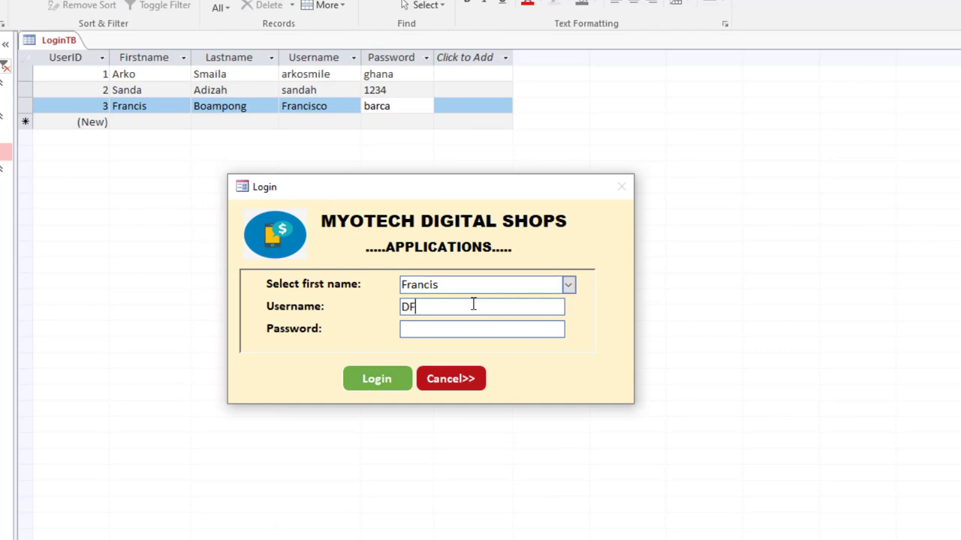
key(BackSpace)
key(BackSpace)
text(Francisco)
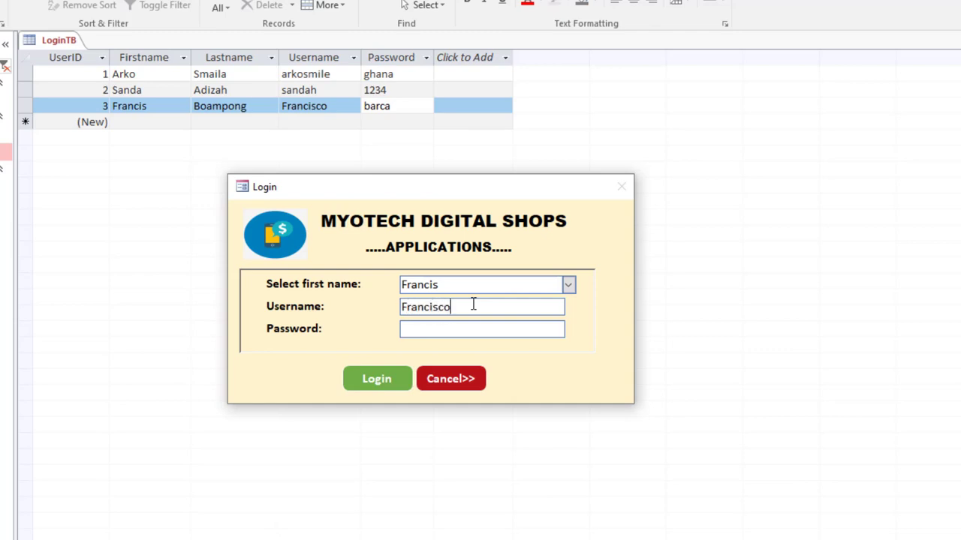
click(386, 387)
click(534, 319)
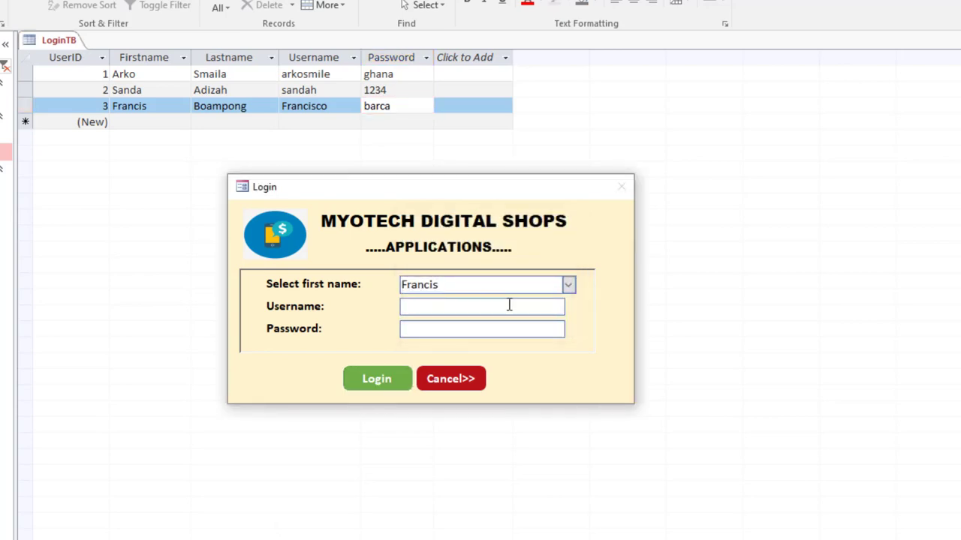
- Enter the matching username and password and confirm the login succeeds
text(Francisco)
click(482, 329)
text(barca)
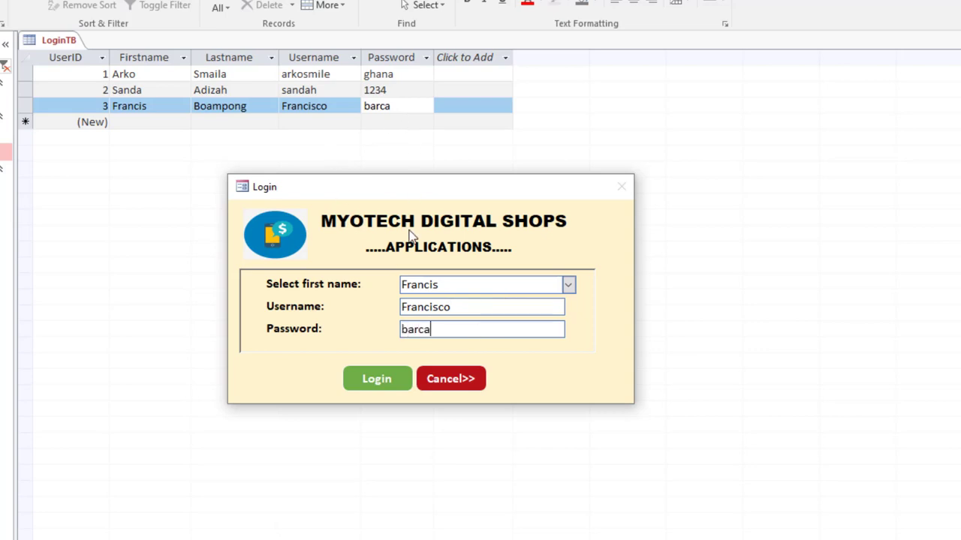
click(381, 385)
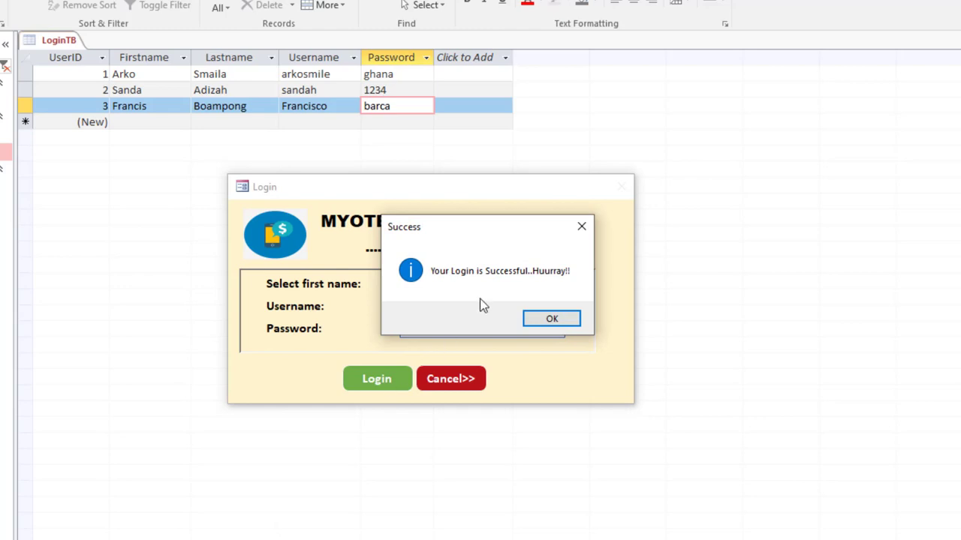
click(548, 318)
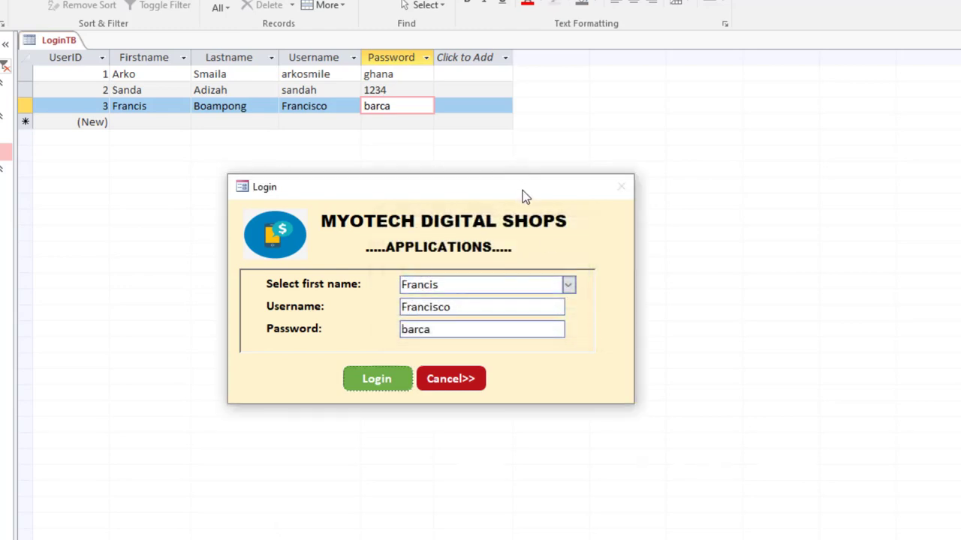
- Alter one password character, confirm the login is rejected, and open the first-name list
drag(524, 196, 534, 139)
click(474, 273)
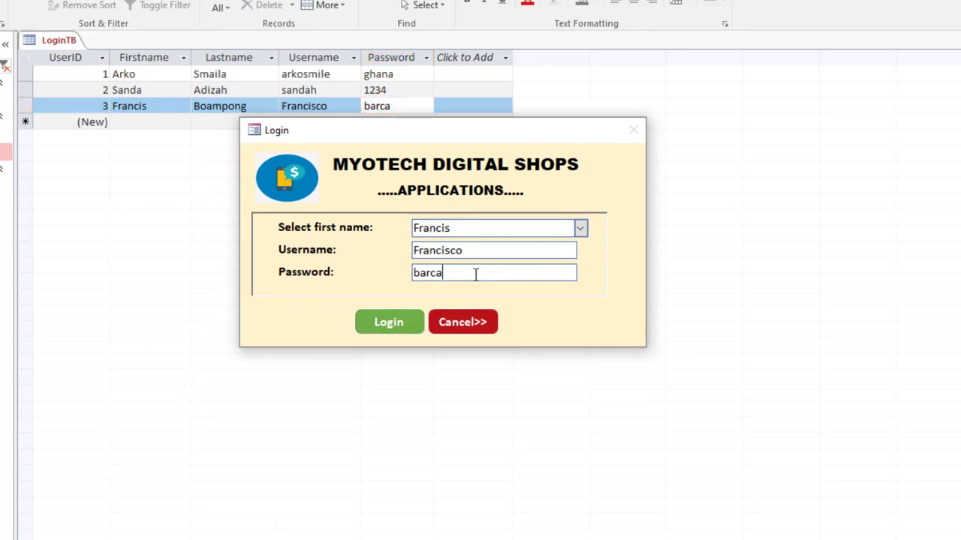
text(0)
click(397, 325)
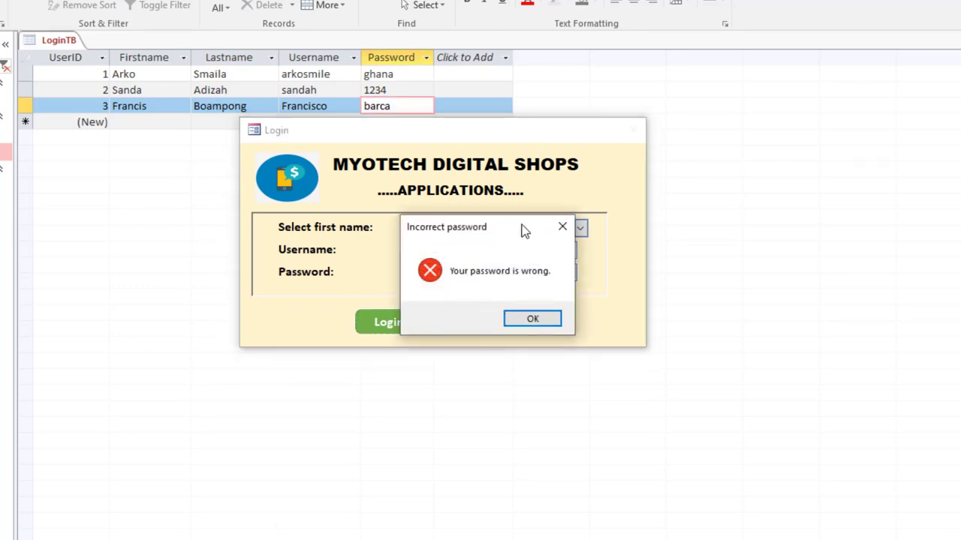
click(533, 319)
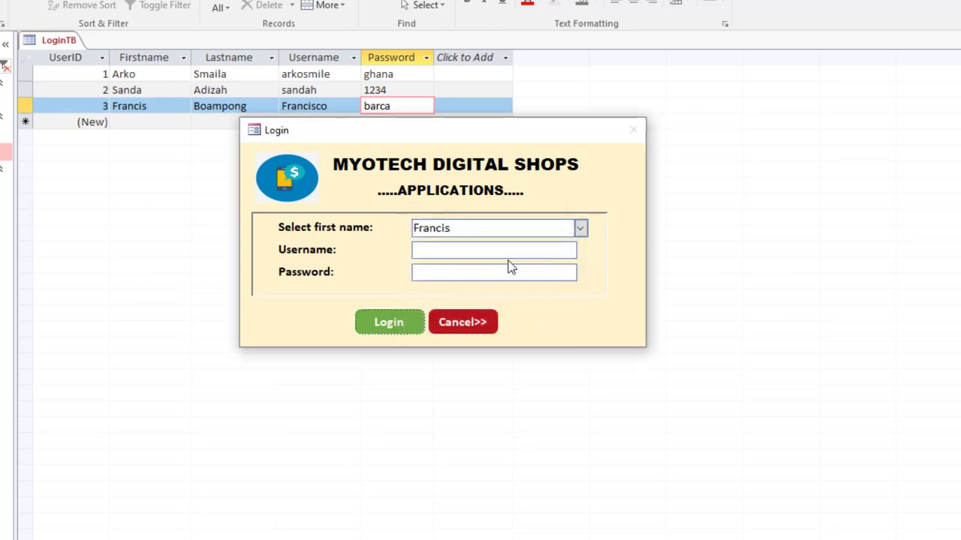
click(581, 229)
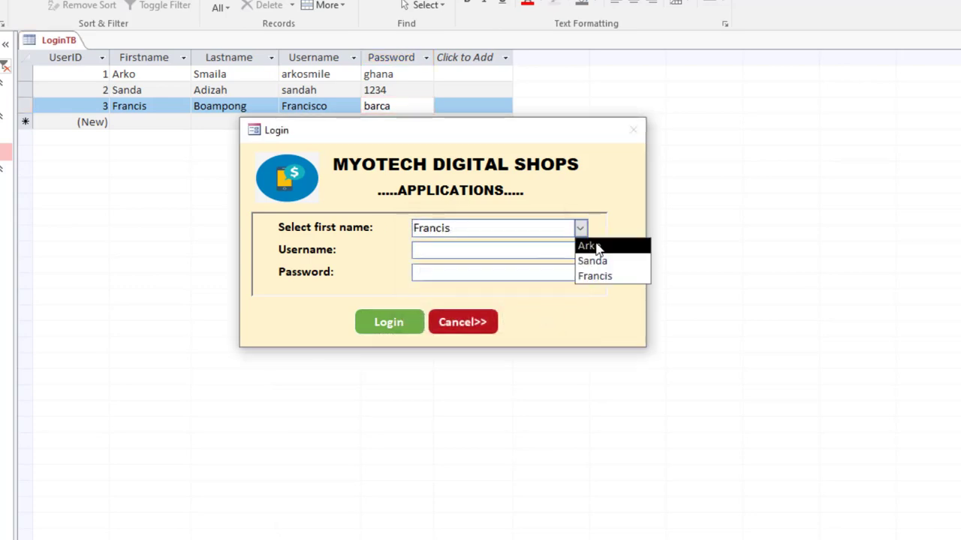
- Choose the first user's name, log in with a wrong password, and dismiss the error
click(589, 245)
click(444, 252)
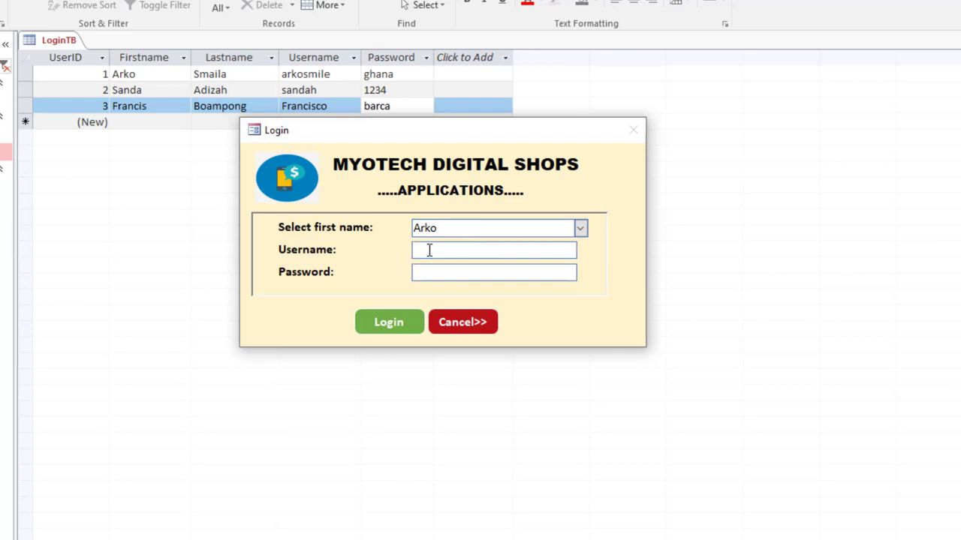
text(sm)
key(BackSpace)
key(BackSpace)
text(arkosmile)
text(gha)
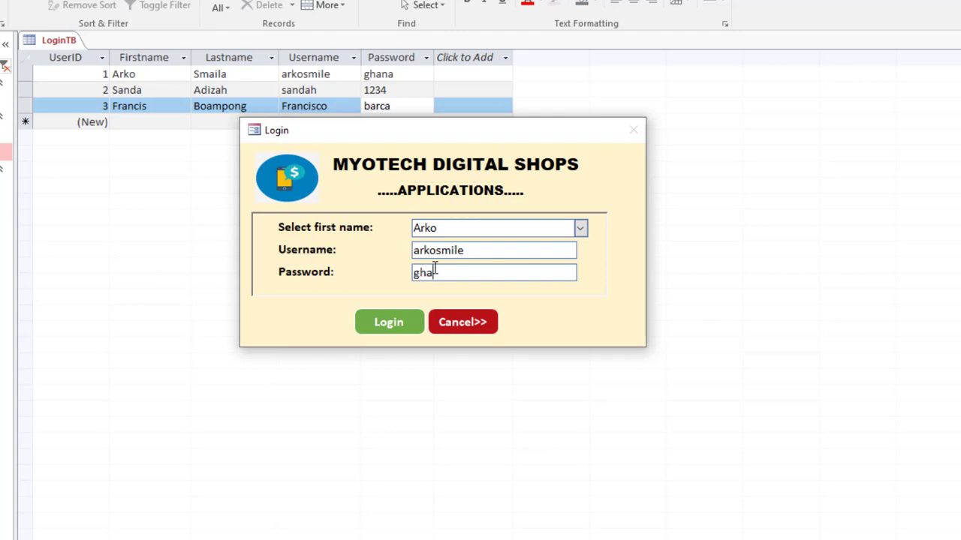
click(400, 316)
click(548, 317)
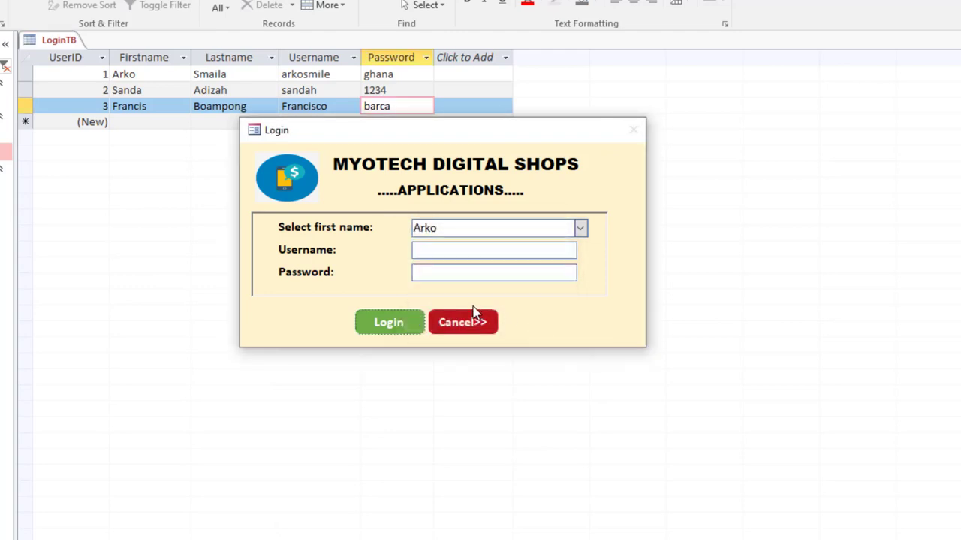
- Re-enter that user's correct username and password and confirm the login succeeds
click(435, 253)
text(arkosmile)
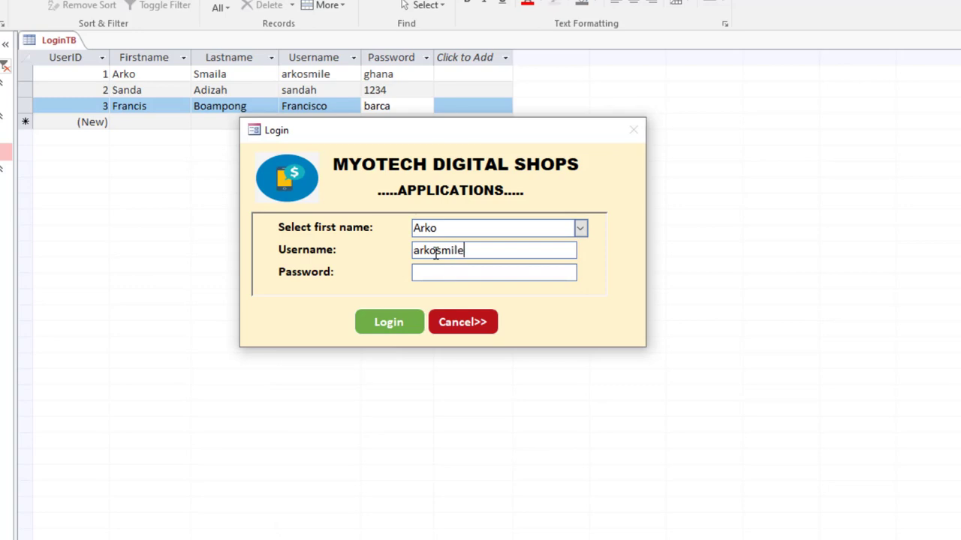
key(Tab)
text(ghana)
click(397, 324)
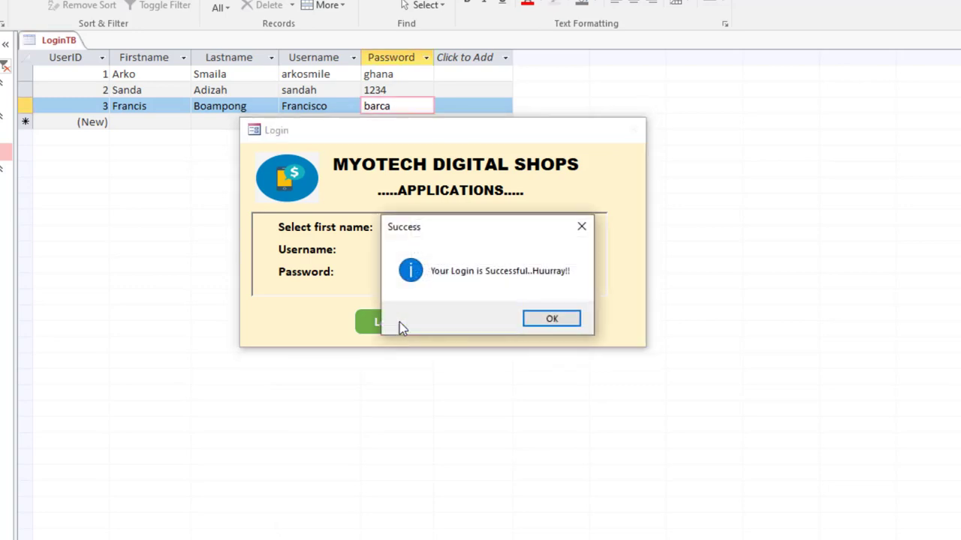
click(551, 320)
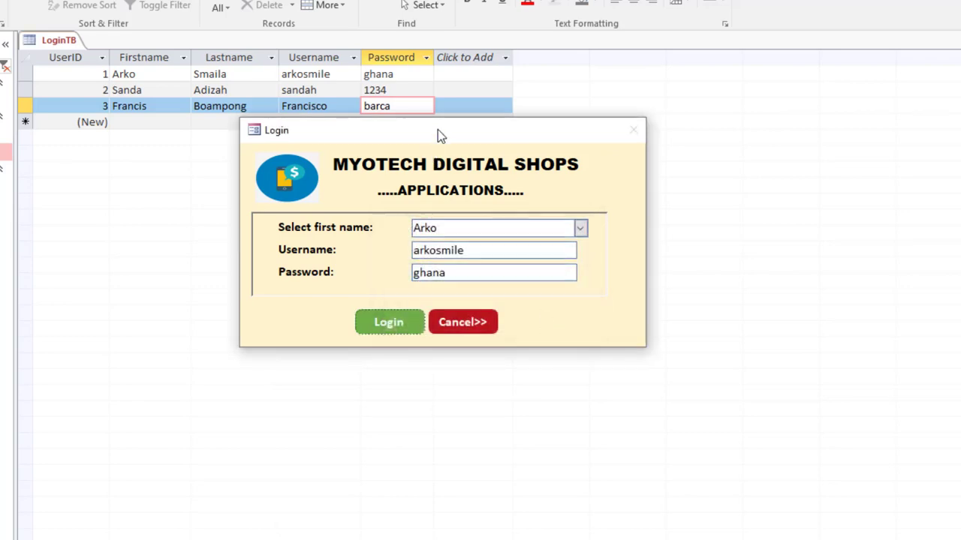
drag(440, 131, 418, 143)
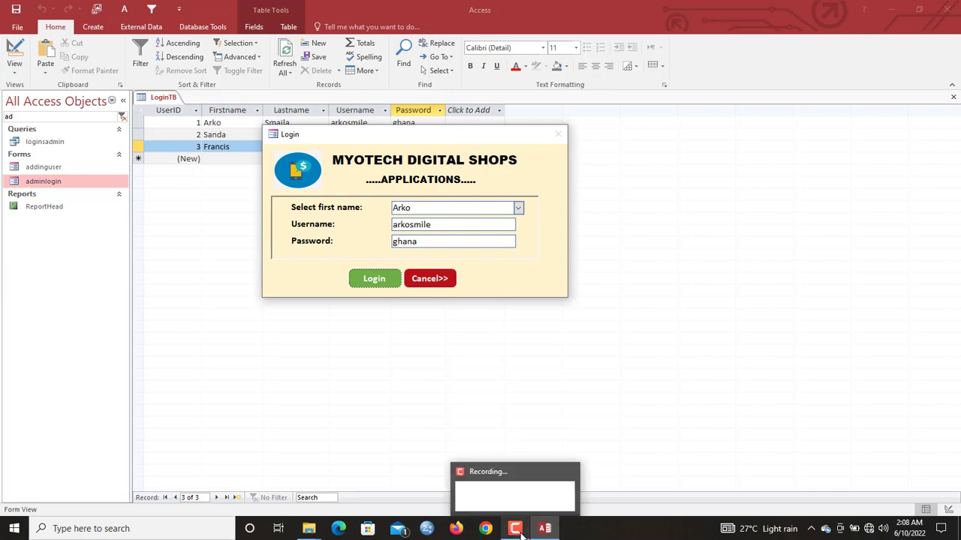
- Switch the login form to Design View, preview the Homepage form, then close all forms
right_click(343, 170)
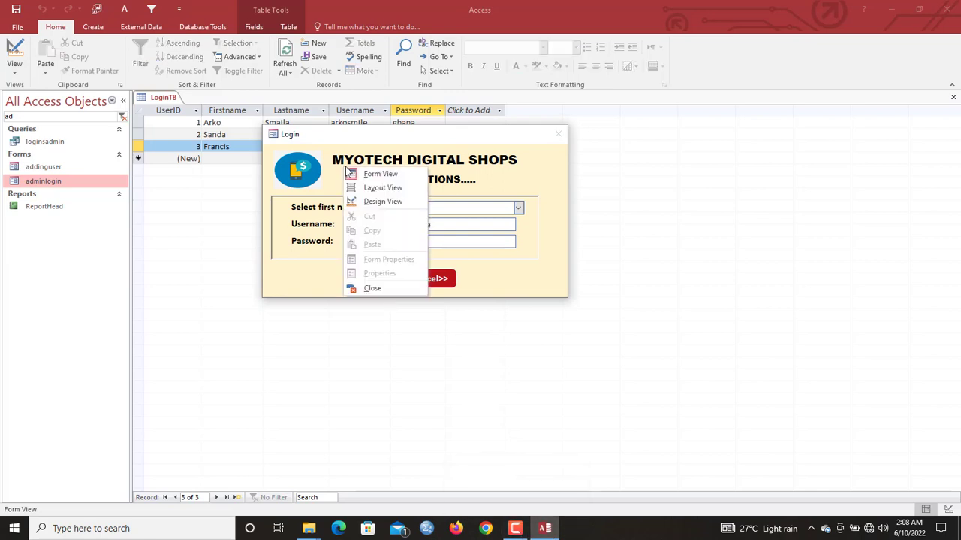
click(376, 202)
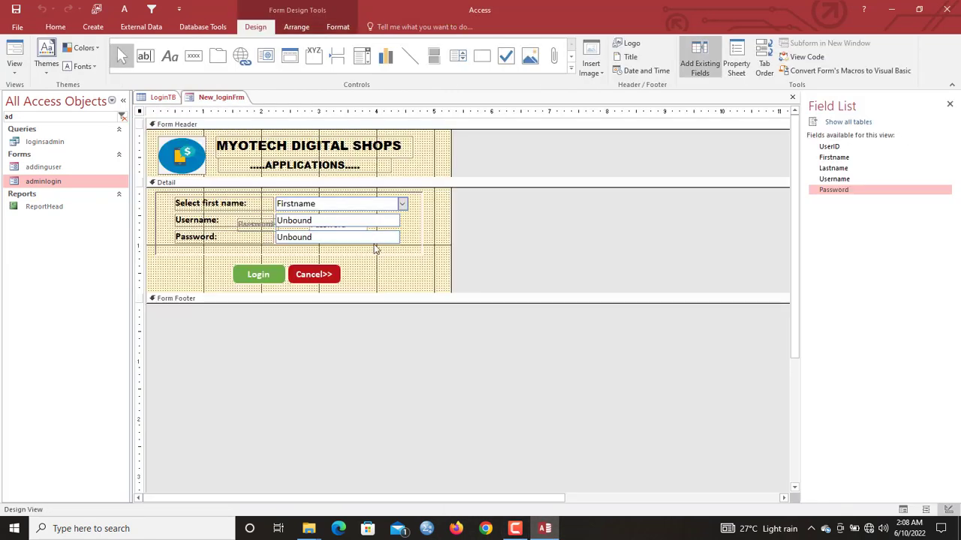
click(34, 118)
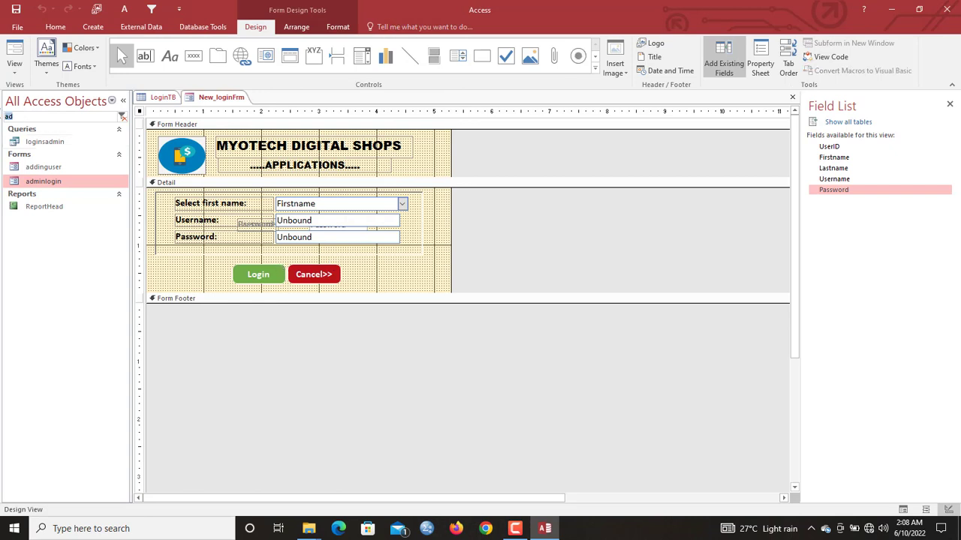
key(BackSpace)
key(BackSpace)
text(ho)
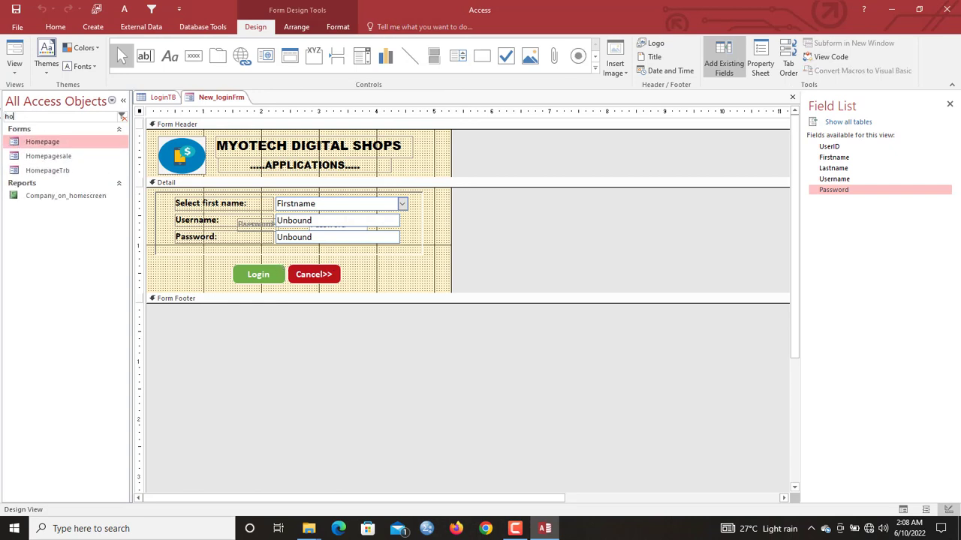
double_click(55, 140)
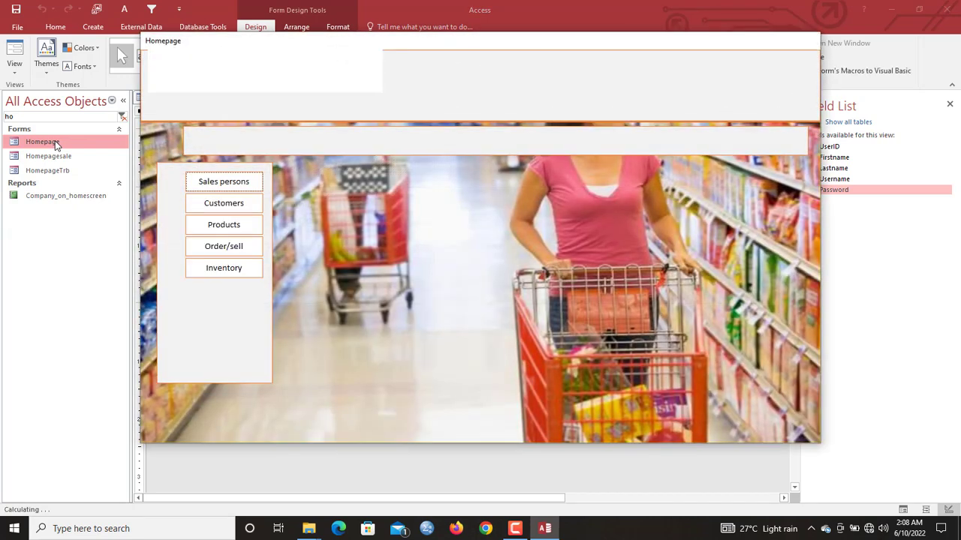
right_click(485, 52)
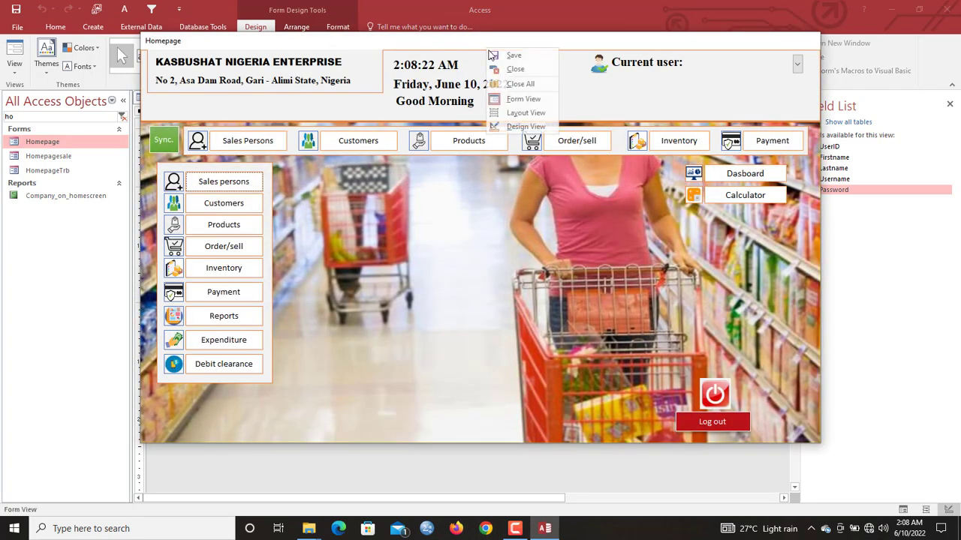
click(508, 79)
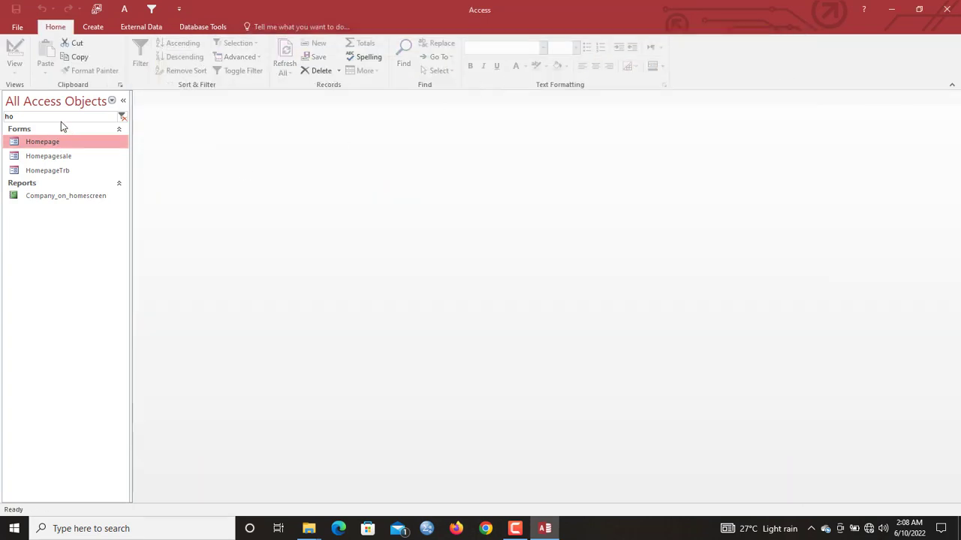
- Search 'new', open New_loginFrm in Design View, and select its Login button
drag(49, 117, 1, 111)
text(new)
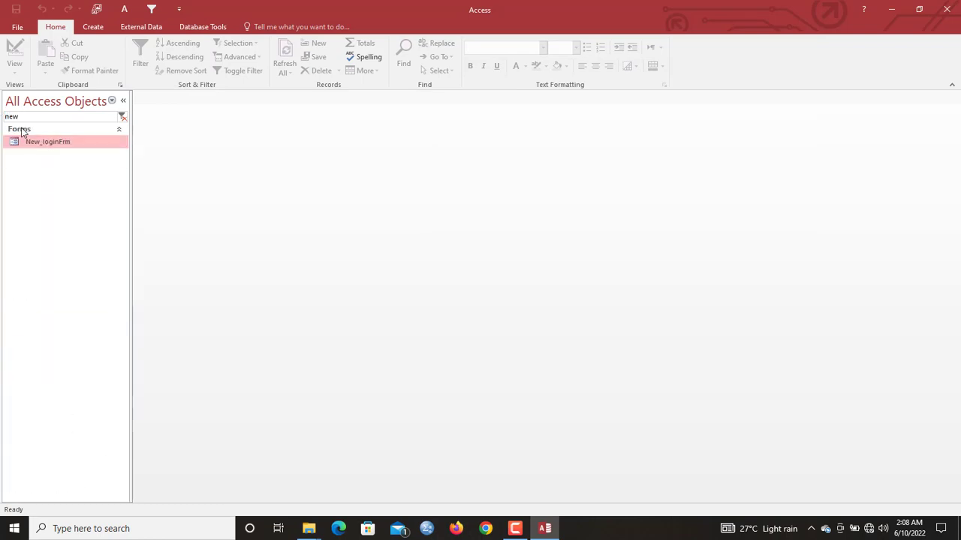
right_click(30, 142)
click(60, 172)
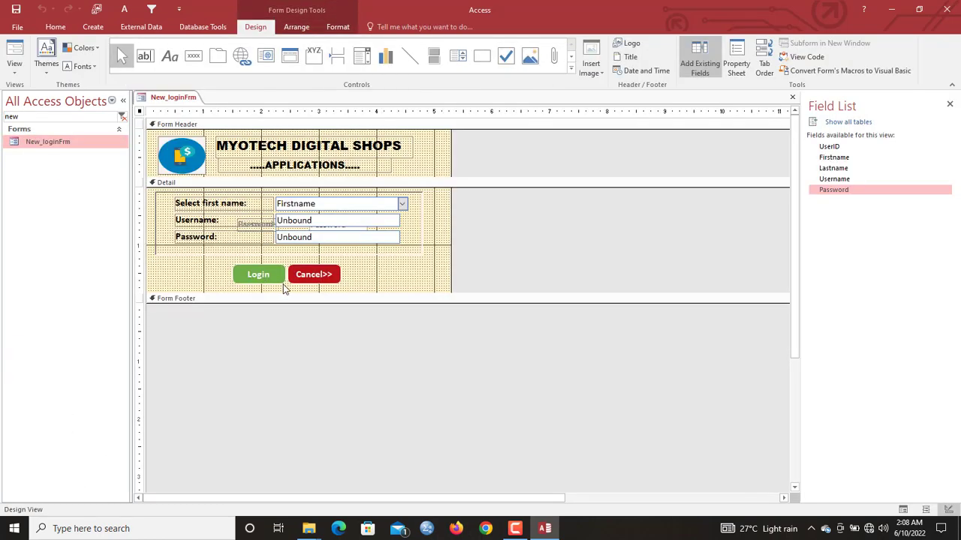
click(259, 275)
right_click(274, 275)
- Add DoCmd.OpenForm "homepage" on a new line after the Success MsgBox in the Login click code
click(343, 155)
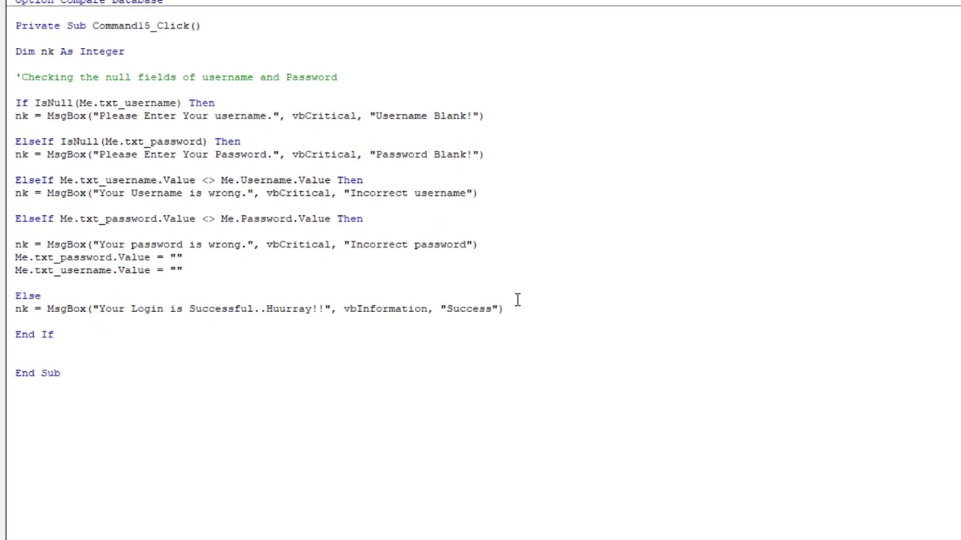
click(519, 306)
key(Return)
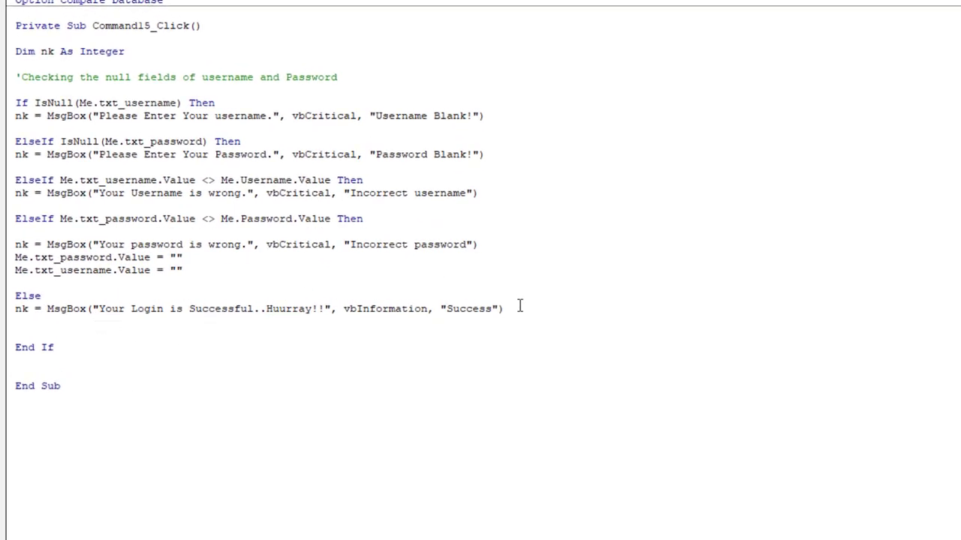
text(docmd.)
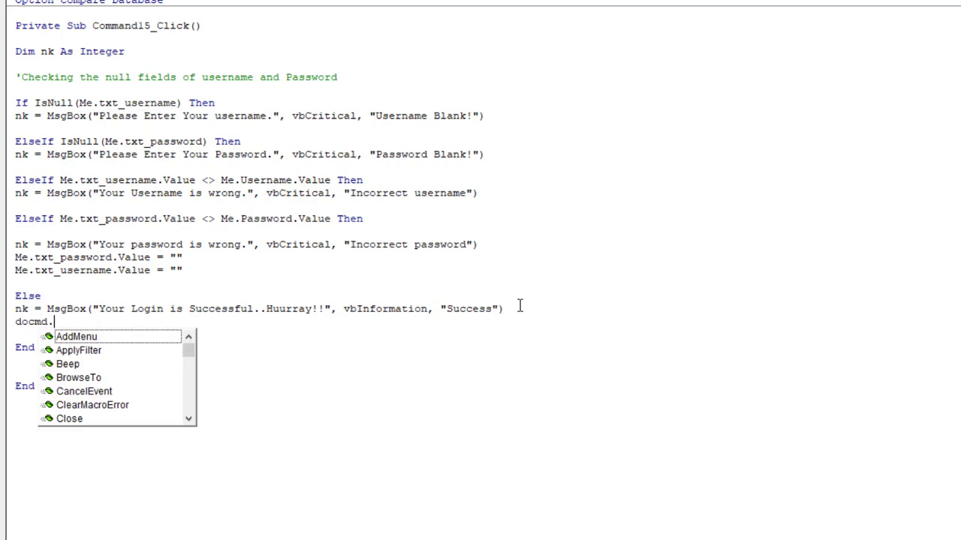
text(open)
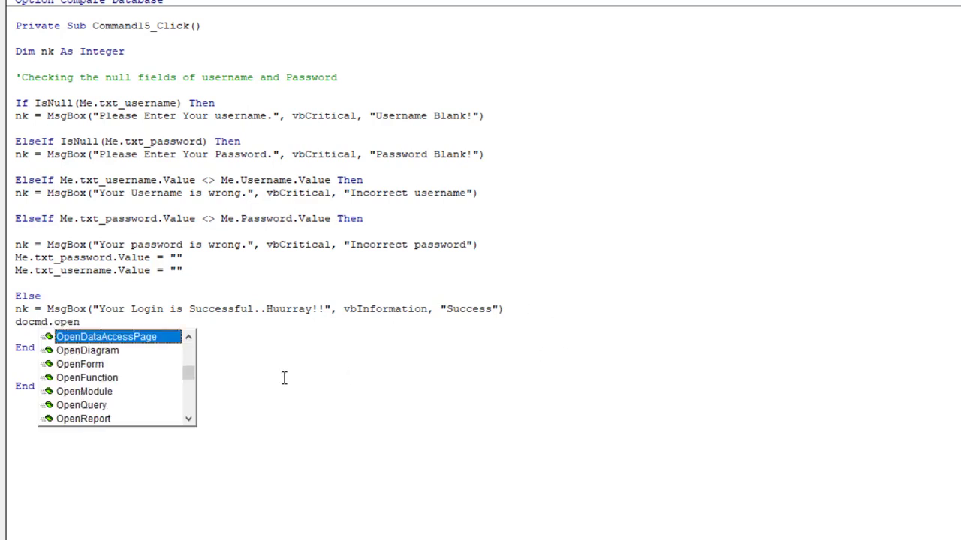
double_click(111, 365)
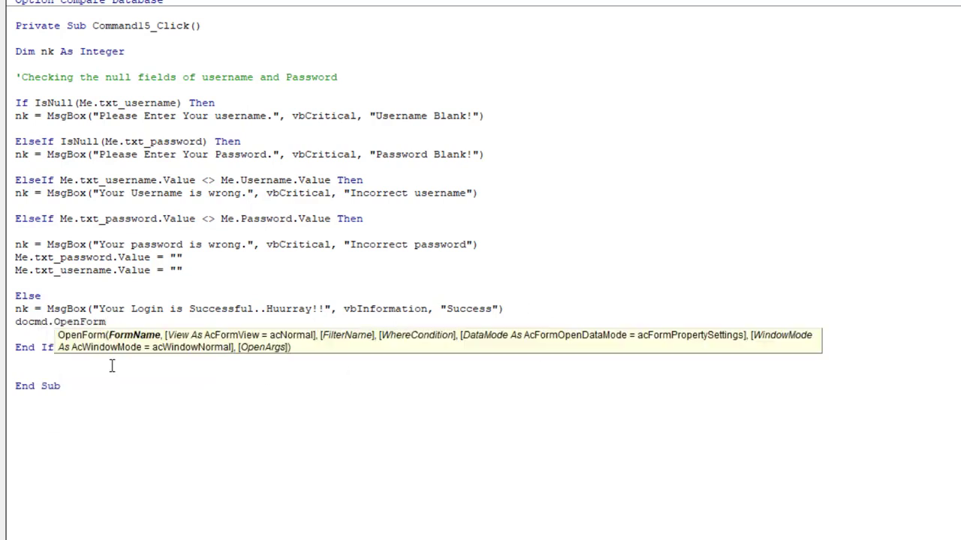
text("homepage)
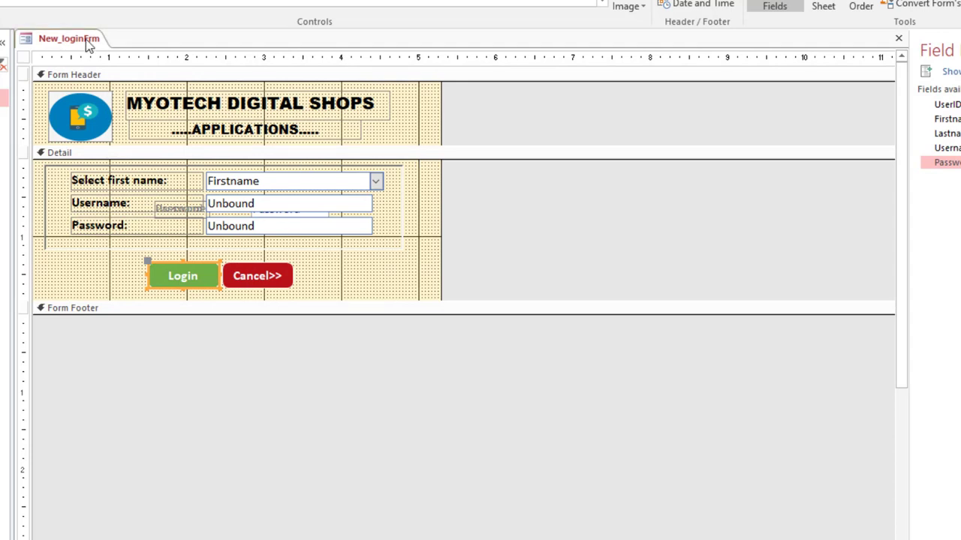
- Run the login form, log in with valid credentials, and confirm the Homepage opens
right_click(87, 39)
click(117, 118)
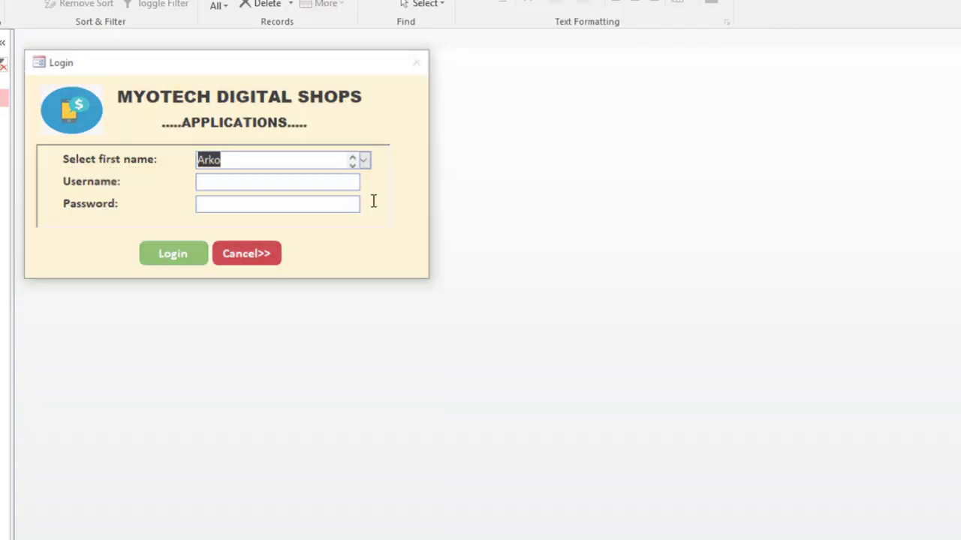
click(335, 182)
text(arkosmile)
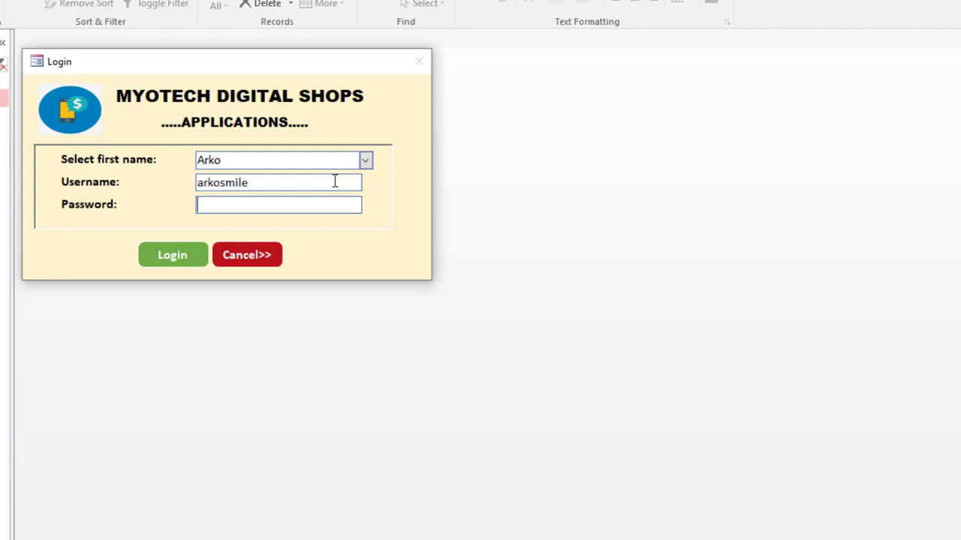
text(ghana)
click(183, 261)
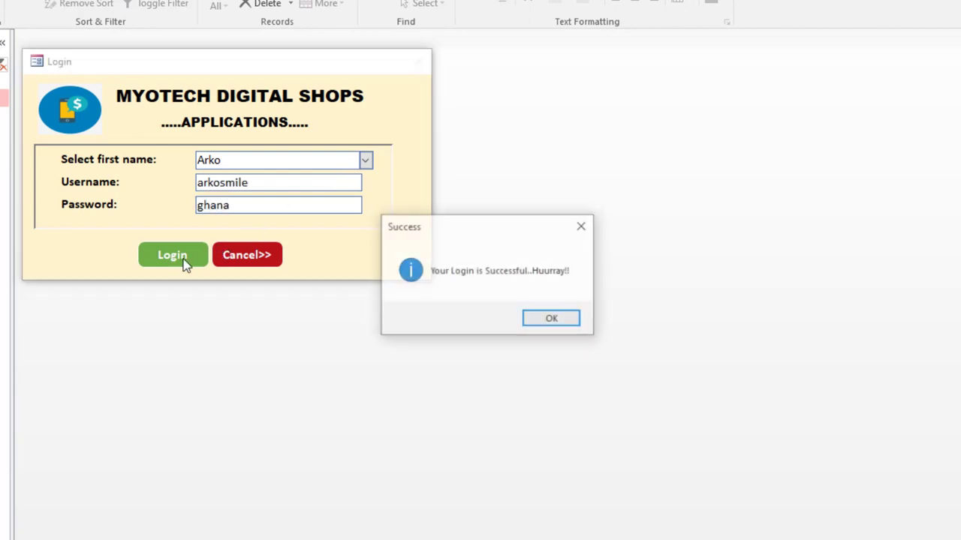
click(545, 321)
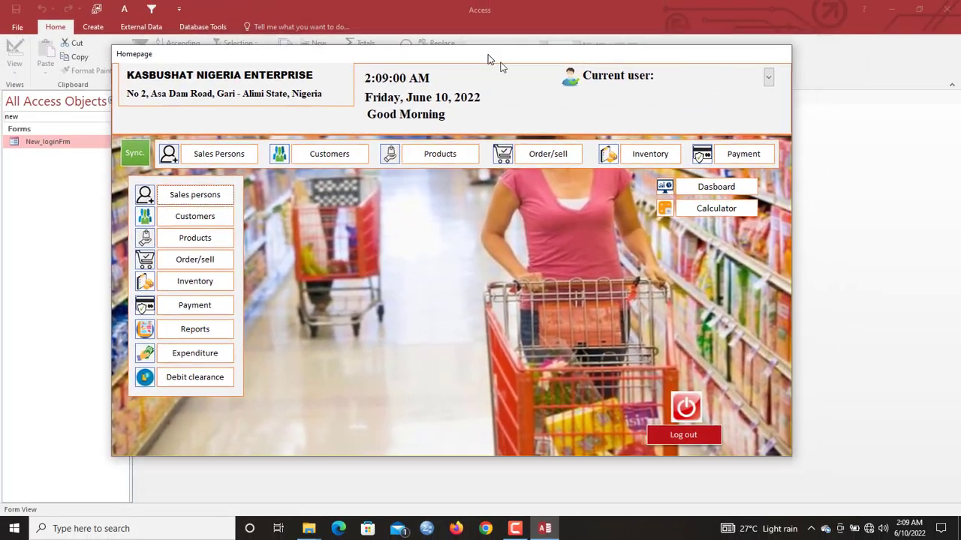
- Close the Homepage form and return the login form to Design View
drag(488, 55, 481, 88)
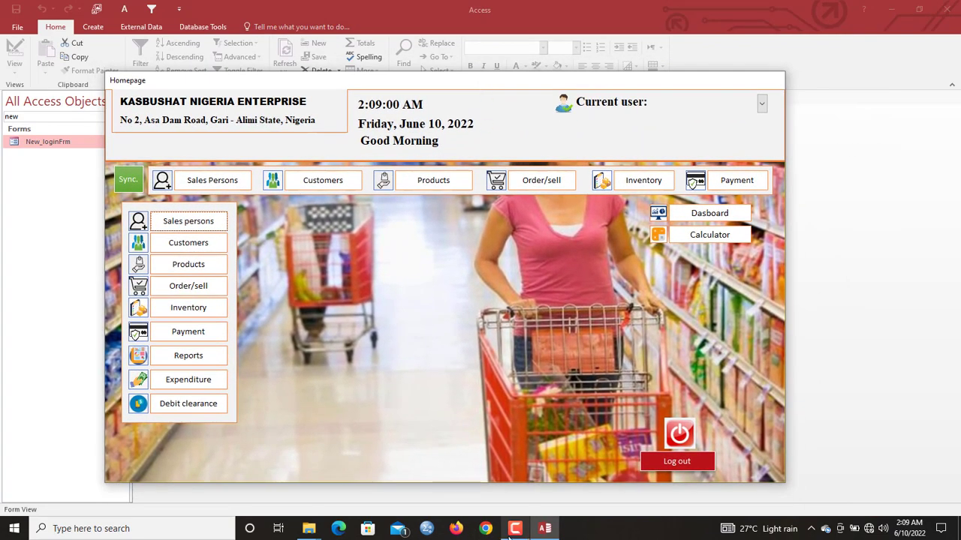
right_click(512, 531)
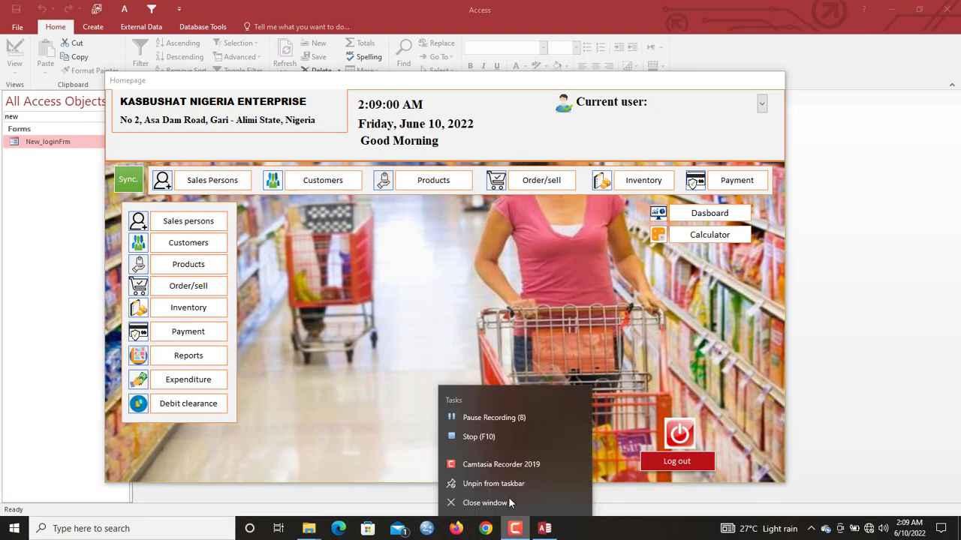
click(481, 418)
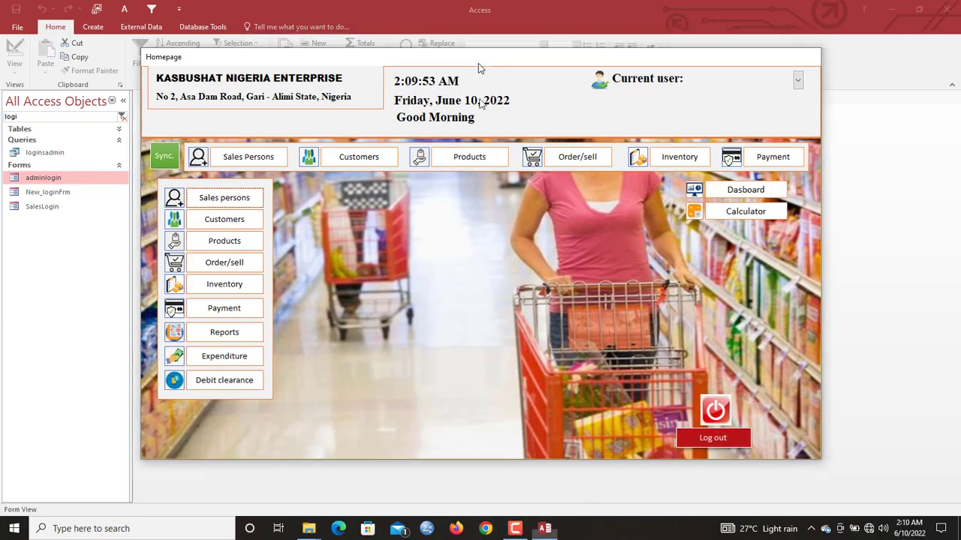
drag(478, 63, 452, 335)
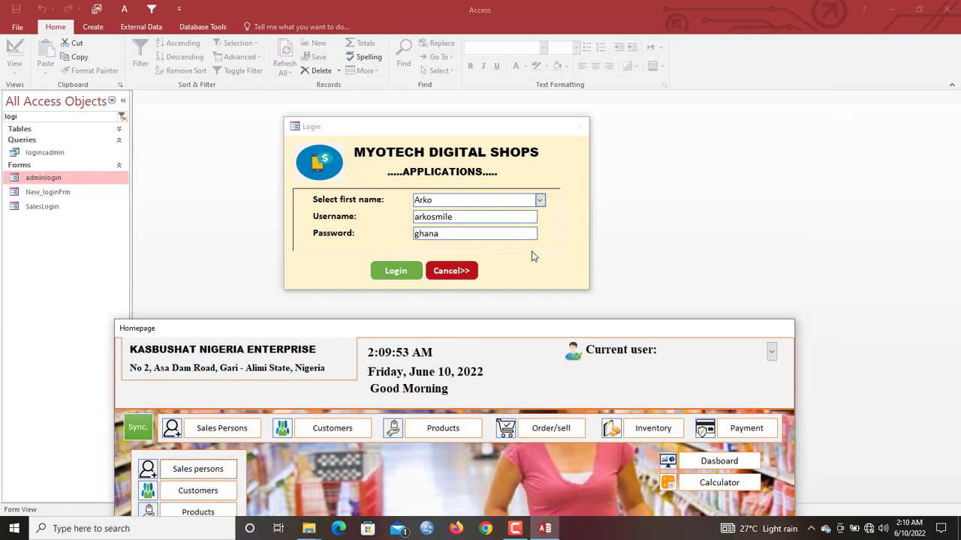
drag(555, 329, 595, 325)
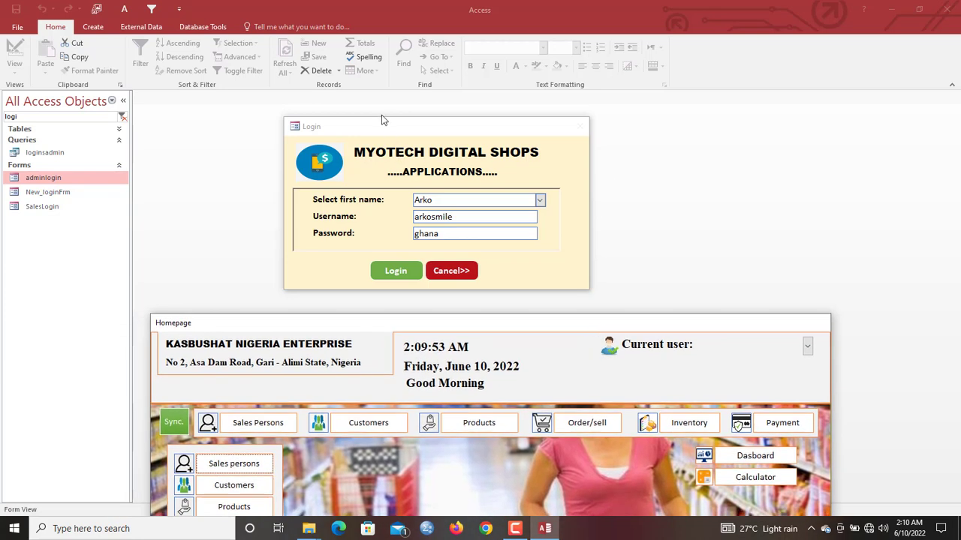
right_click(465, 325)
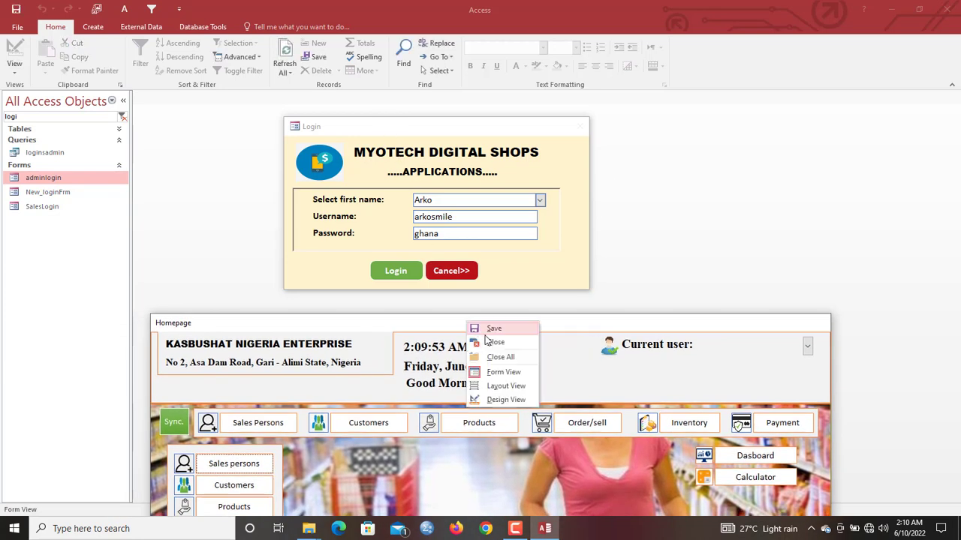
click(490, 342)
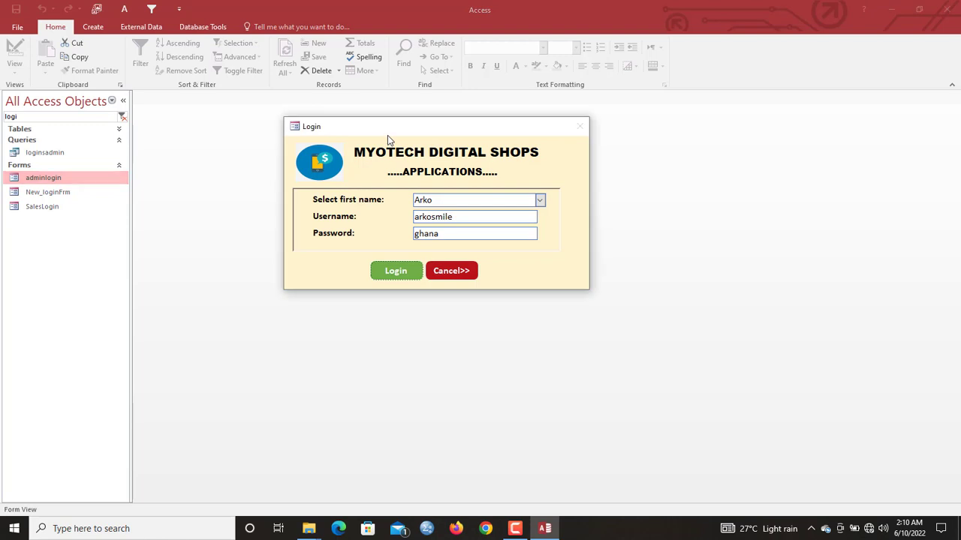
right_click(388, 142)
click(432, 215)
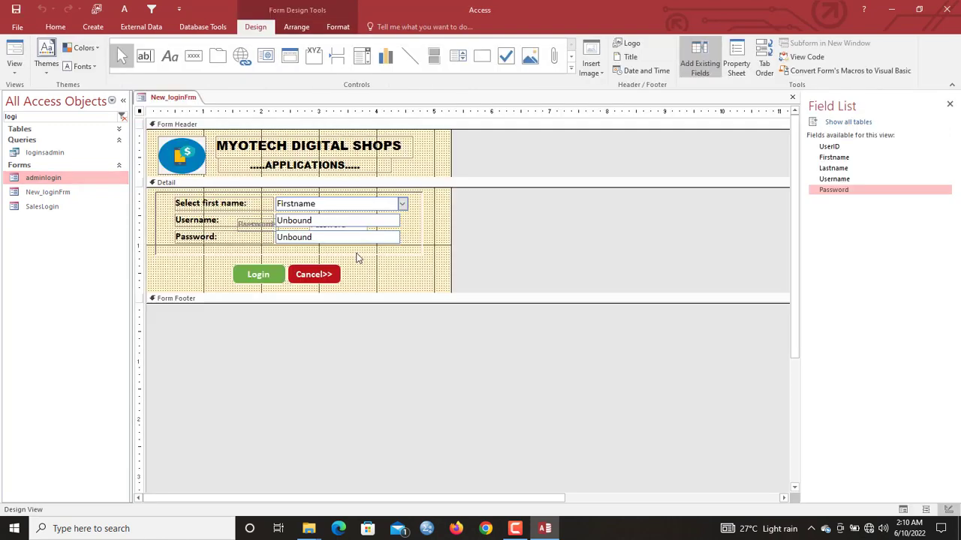
- Add DoCmd.Close acForm, "new_loginform", acSaveYes below the homepage line, then close the editor
right_click(275, 269)
click(317, 155)
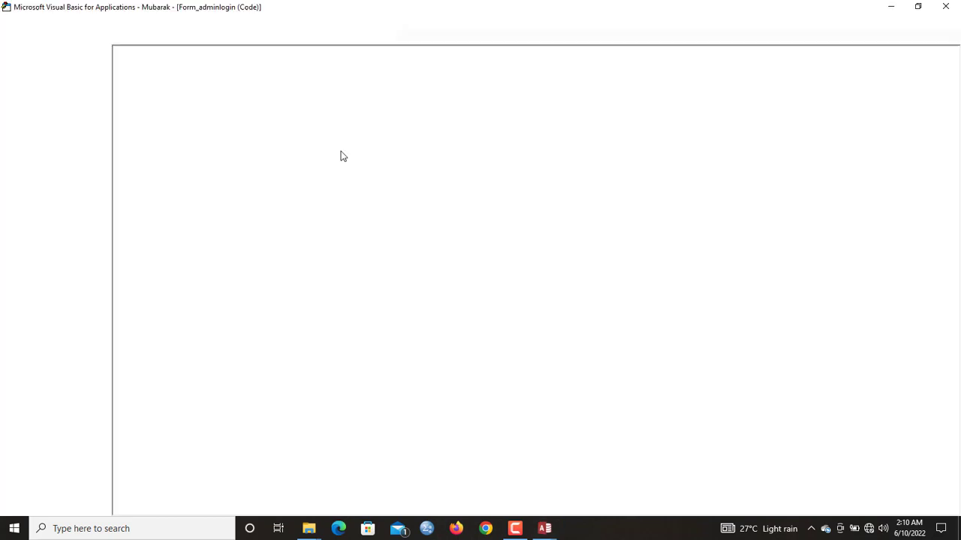
click(161, 318)
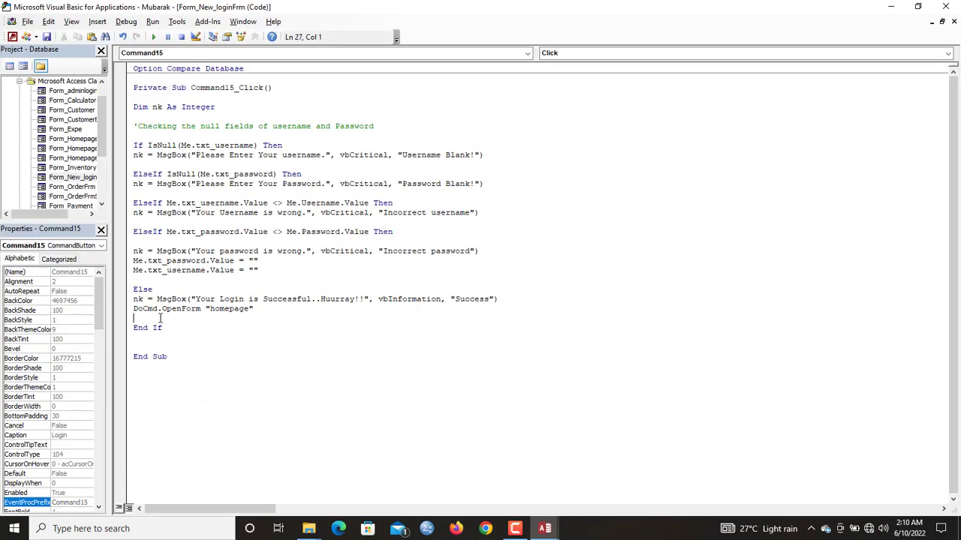
text(docmd.)
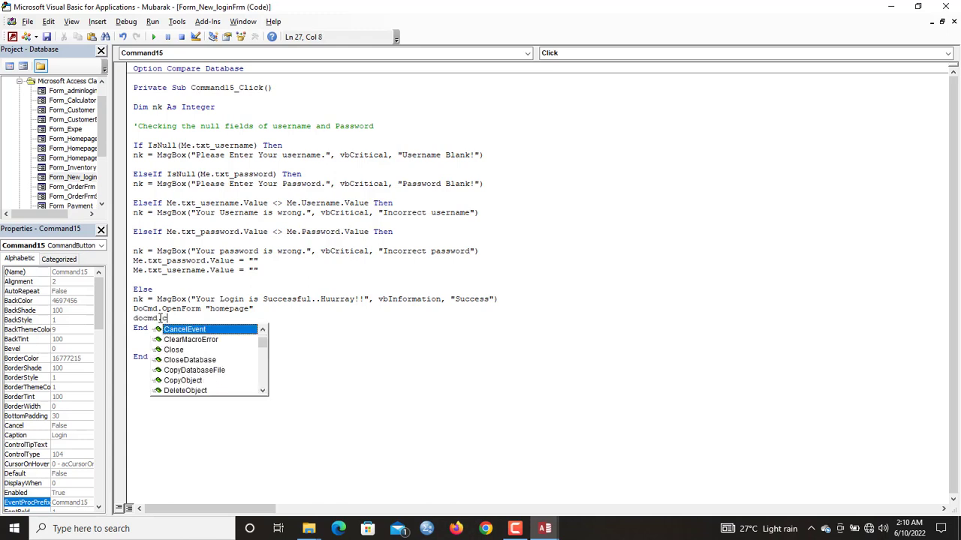
text(clos)
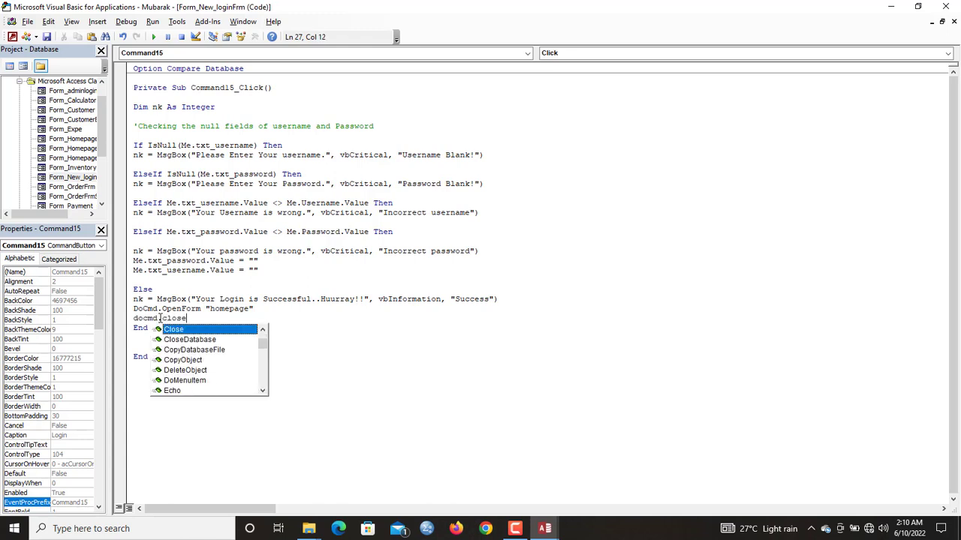
text(e)
key(Return)
click(190, 320)
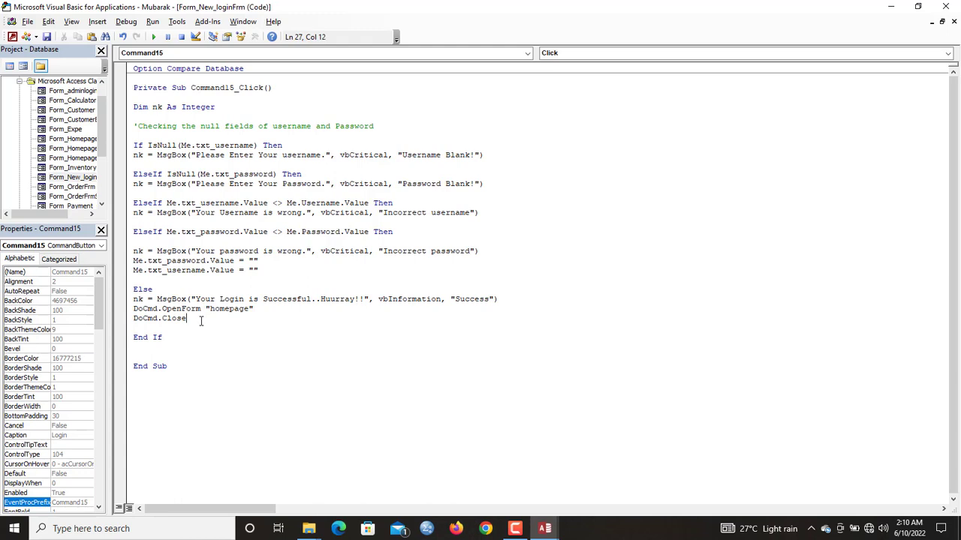
text(acf)
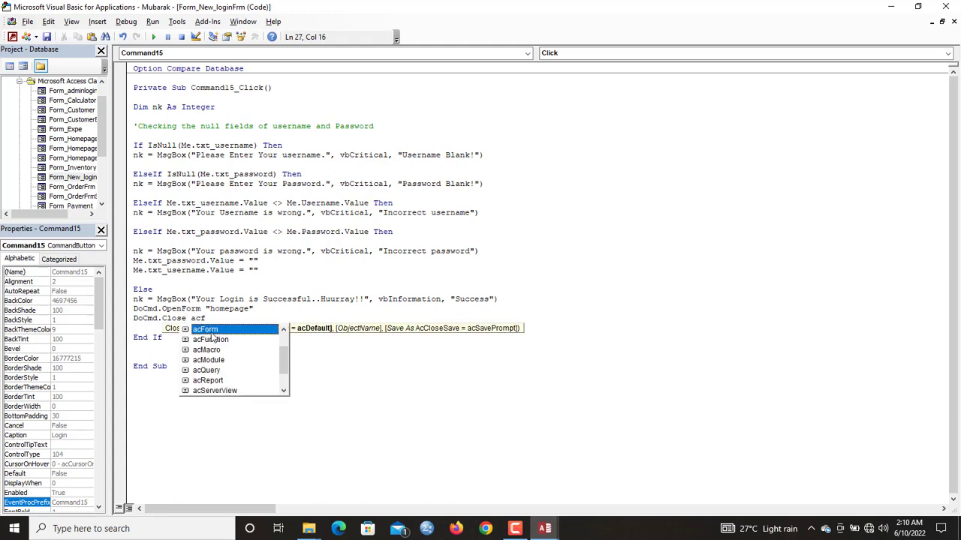
double_click(208, 331)
text(, "new)
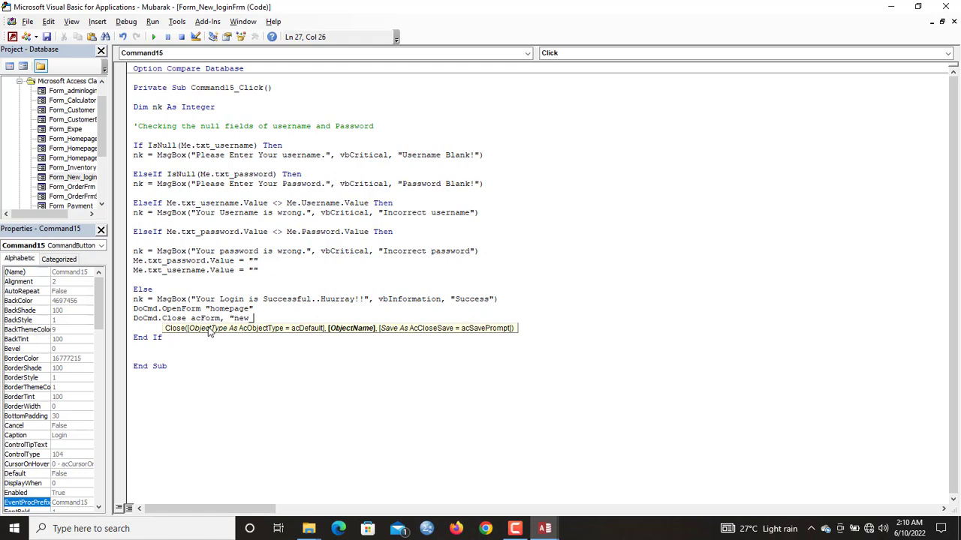
text(inform",)
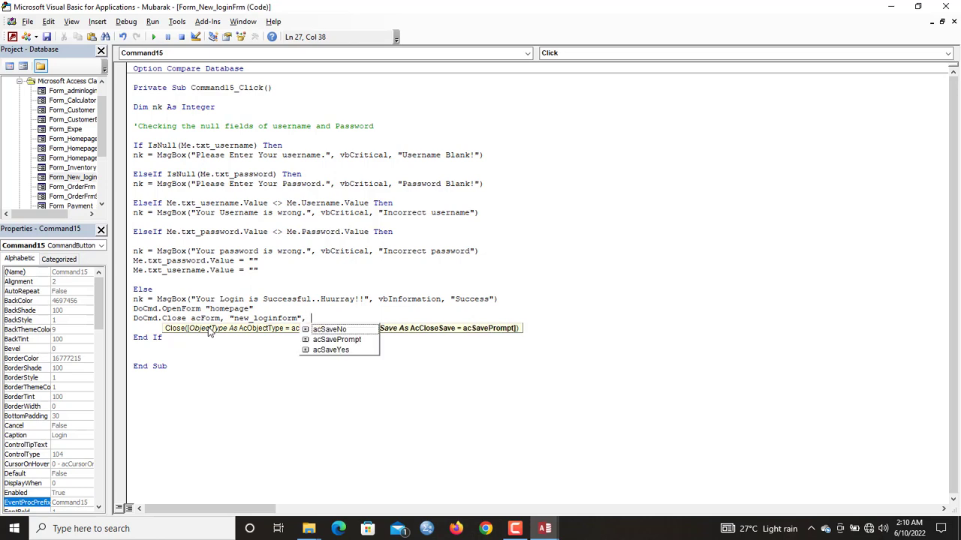
double_click(327, 349)
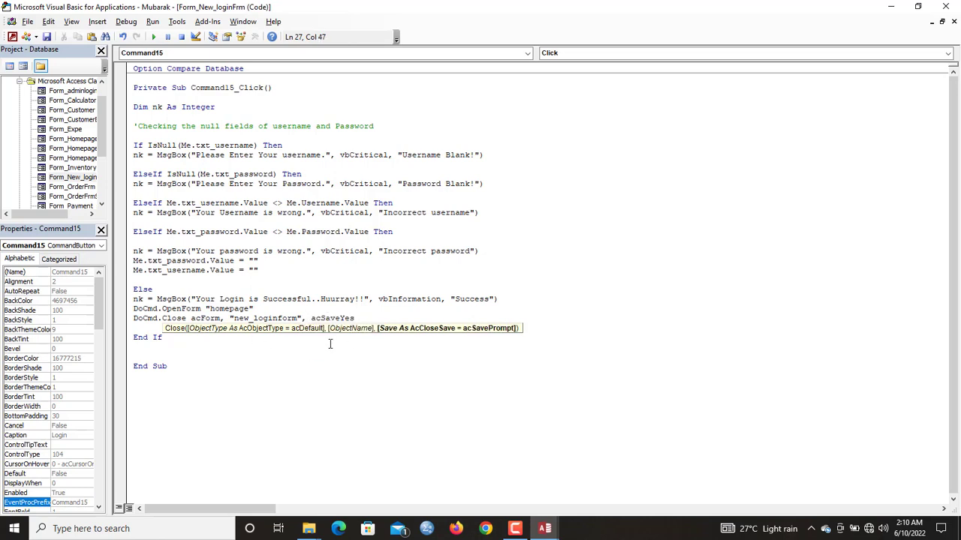
click(945, 6)
- Run the login form in Form View, log in with valid credentials, and accept the success message
right_click(161, 101)
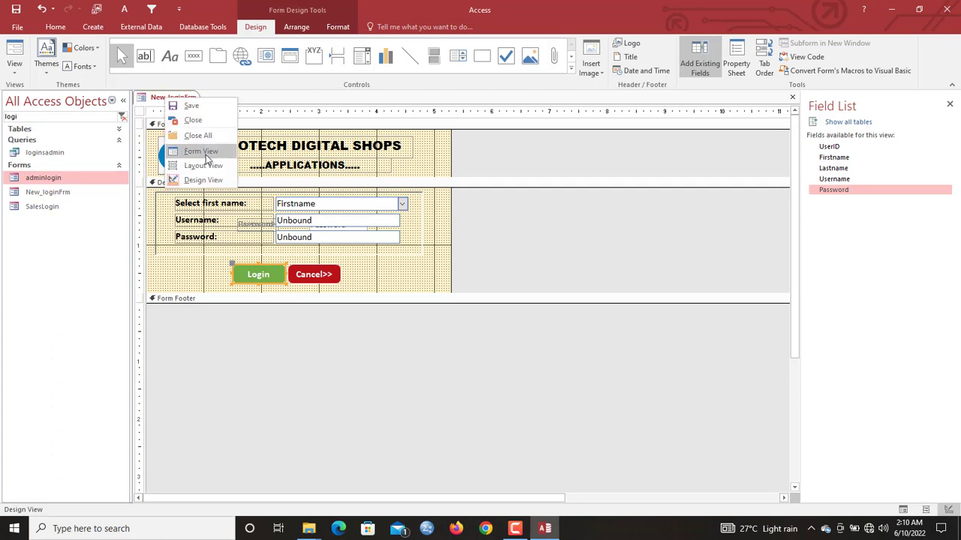
click(207, 154)
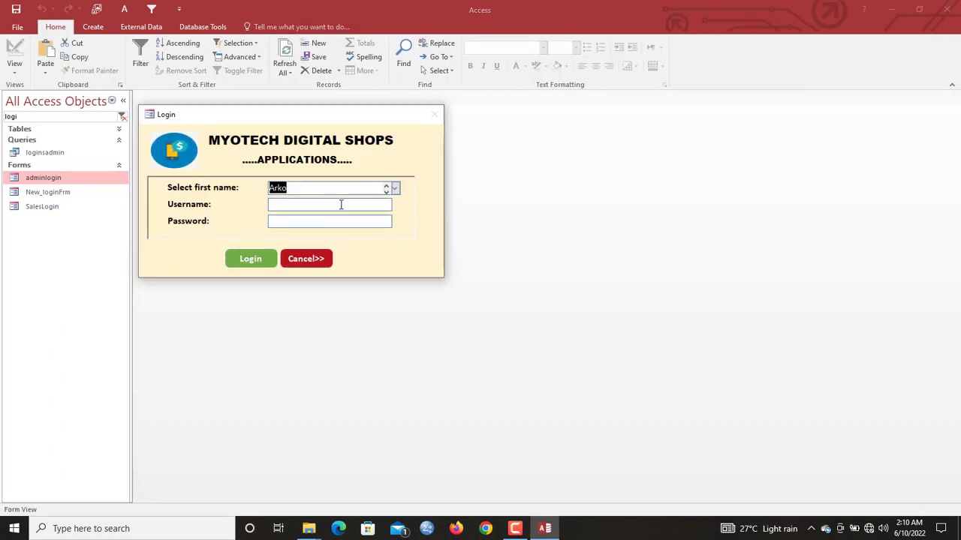
click(341, 205)
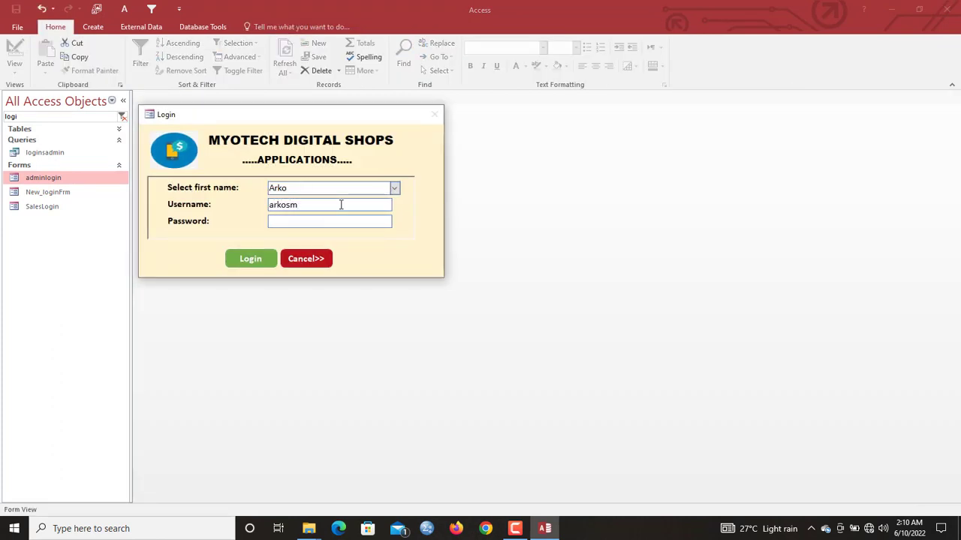
text(ghana)
click(271, 259)
click(525, 304)
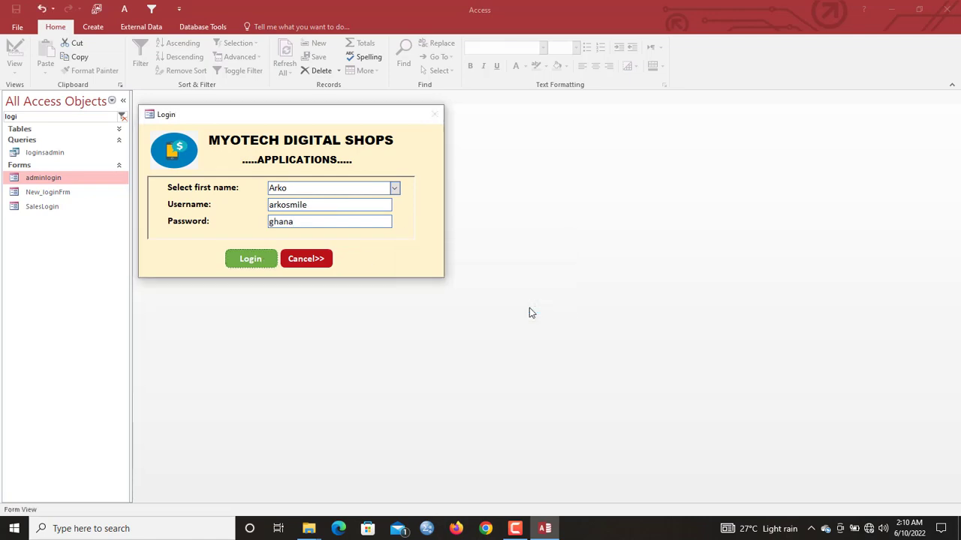